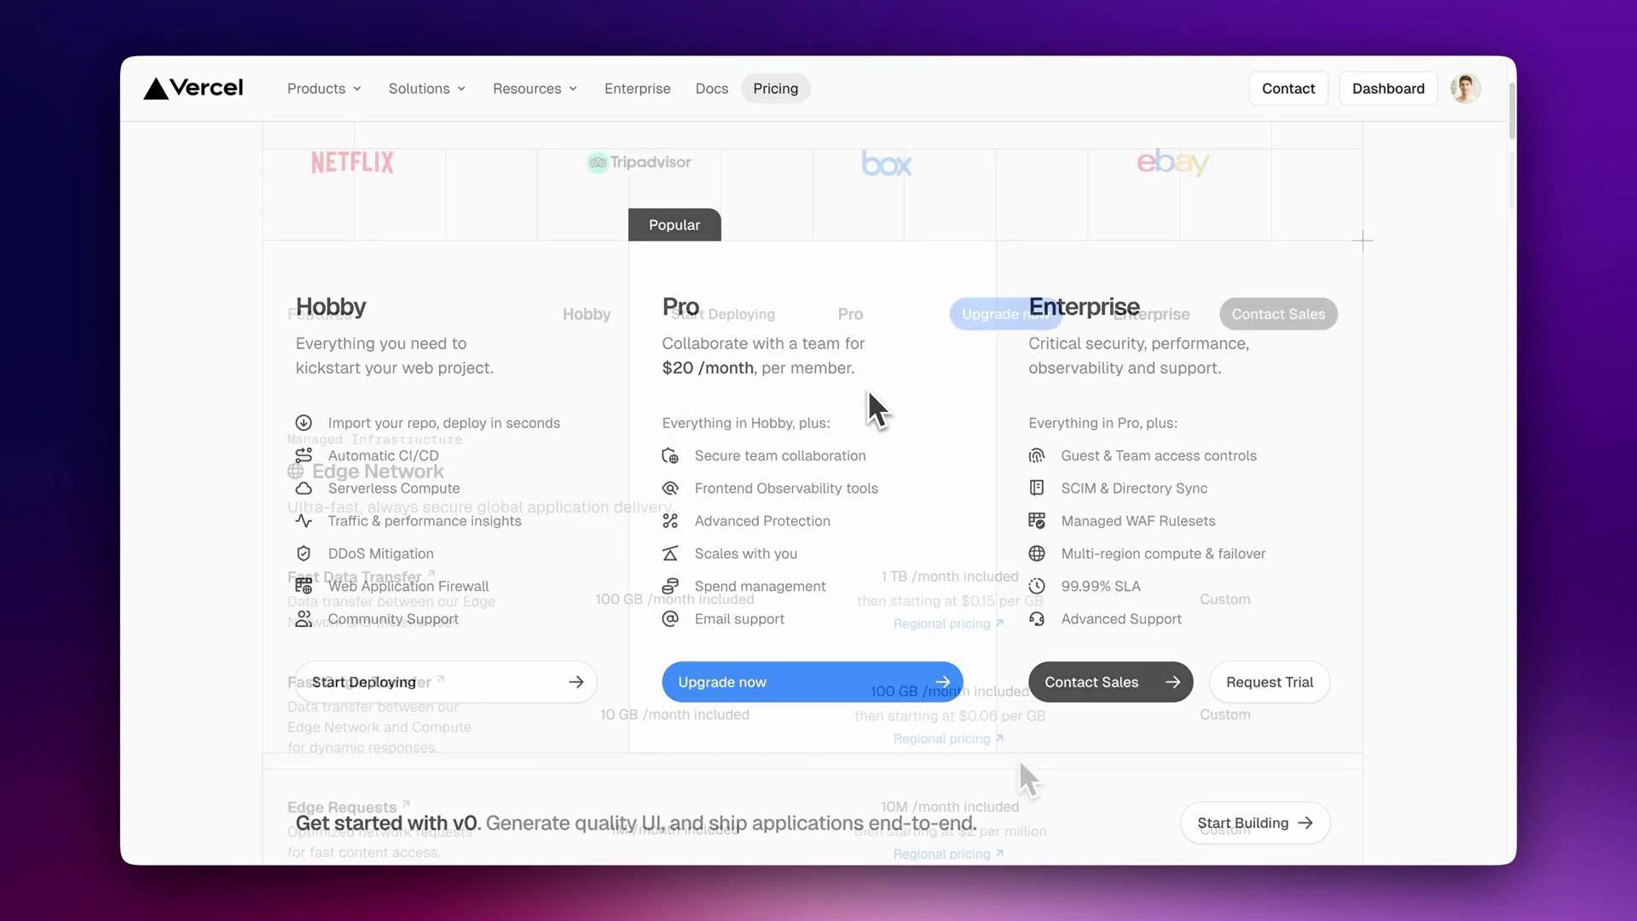
Review Vercel's plan pricing and the Next.js self-hosting options alongside Elestio's CI/CD offering.
scroll(1019, 759, "down", 1)
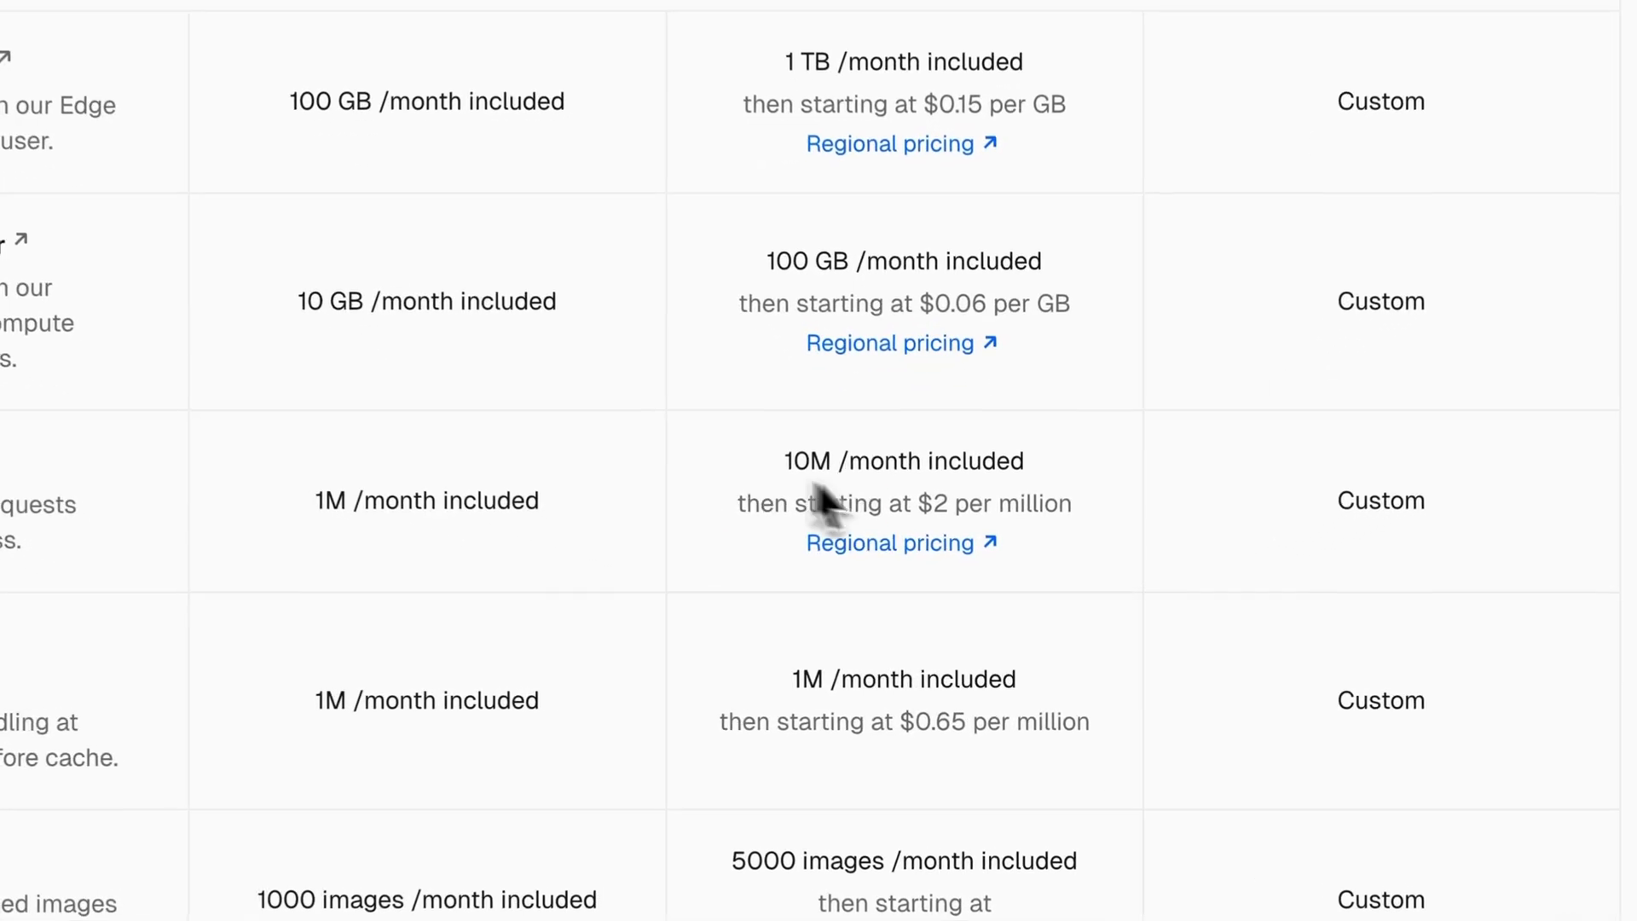
left_click_drag(854, 581, 1047, 582)
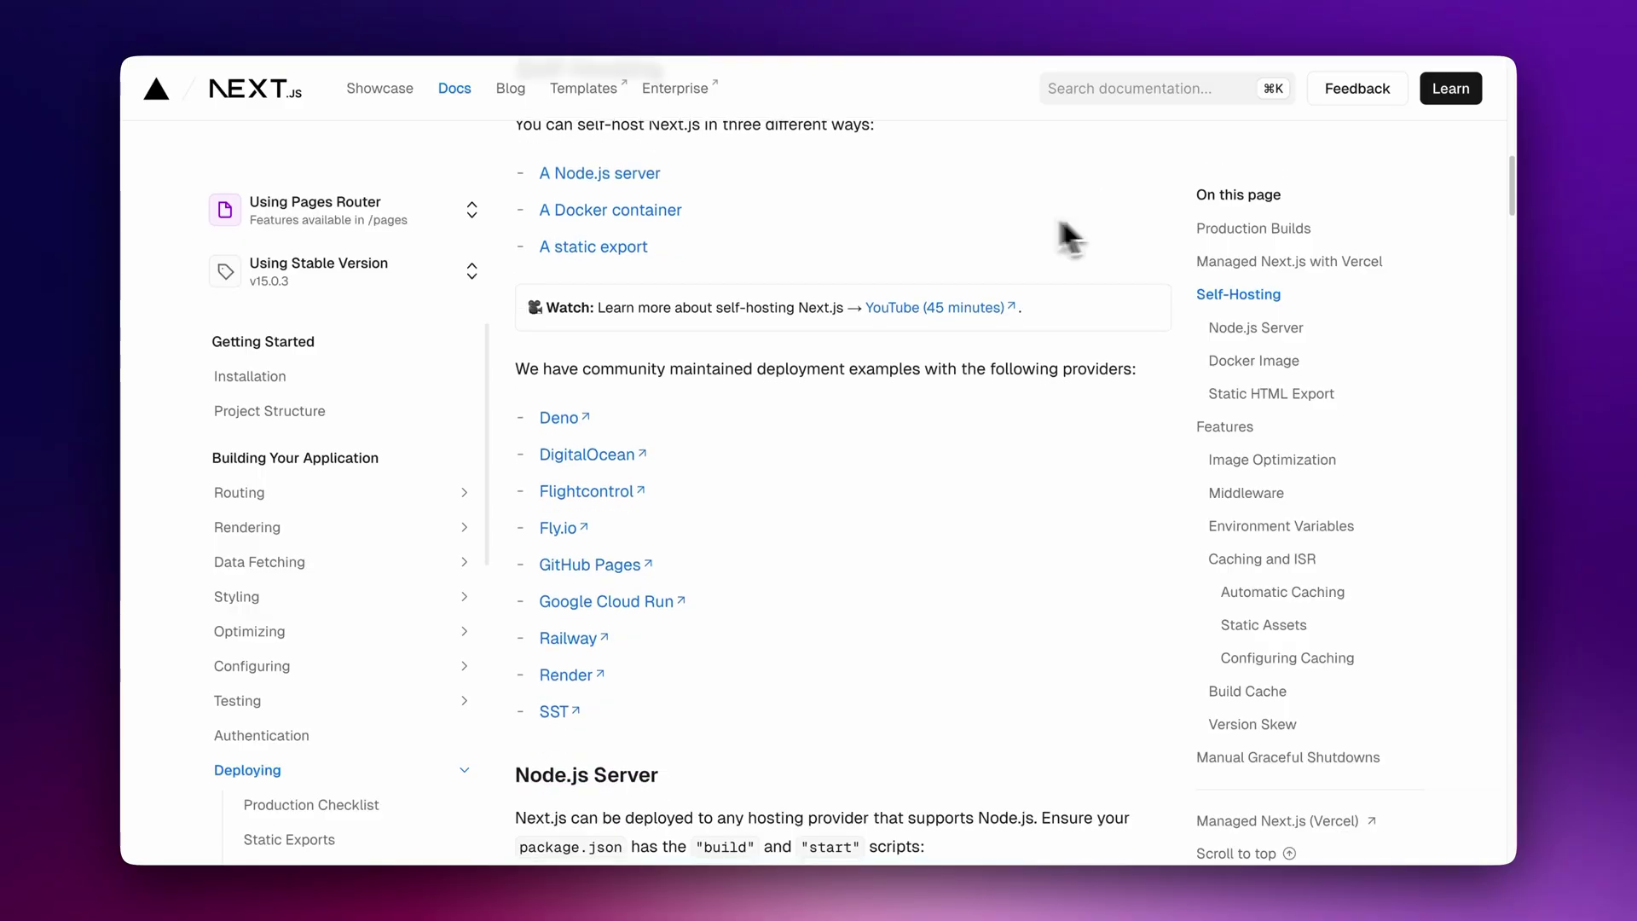
left_click(665, 212)
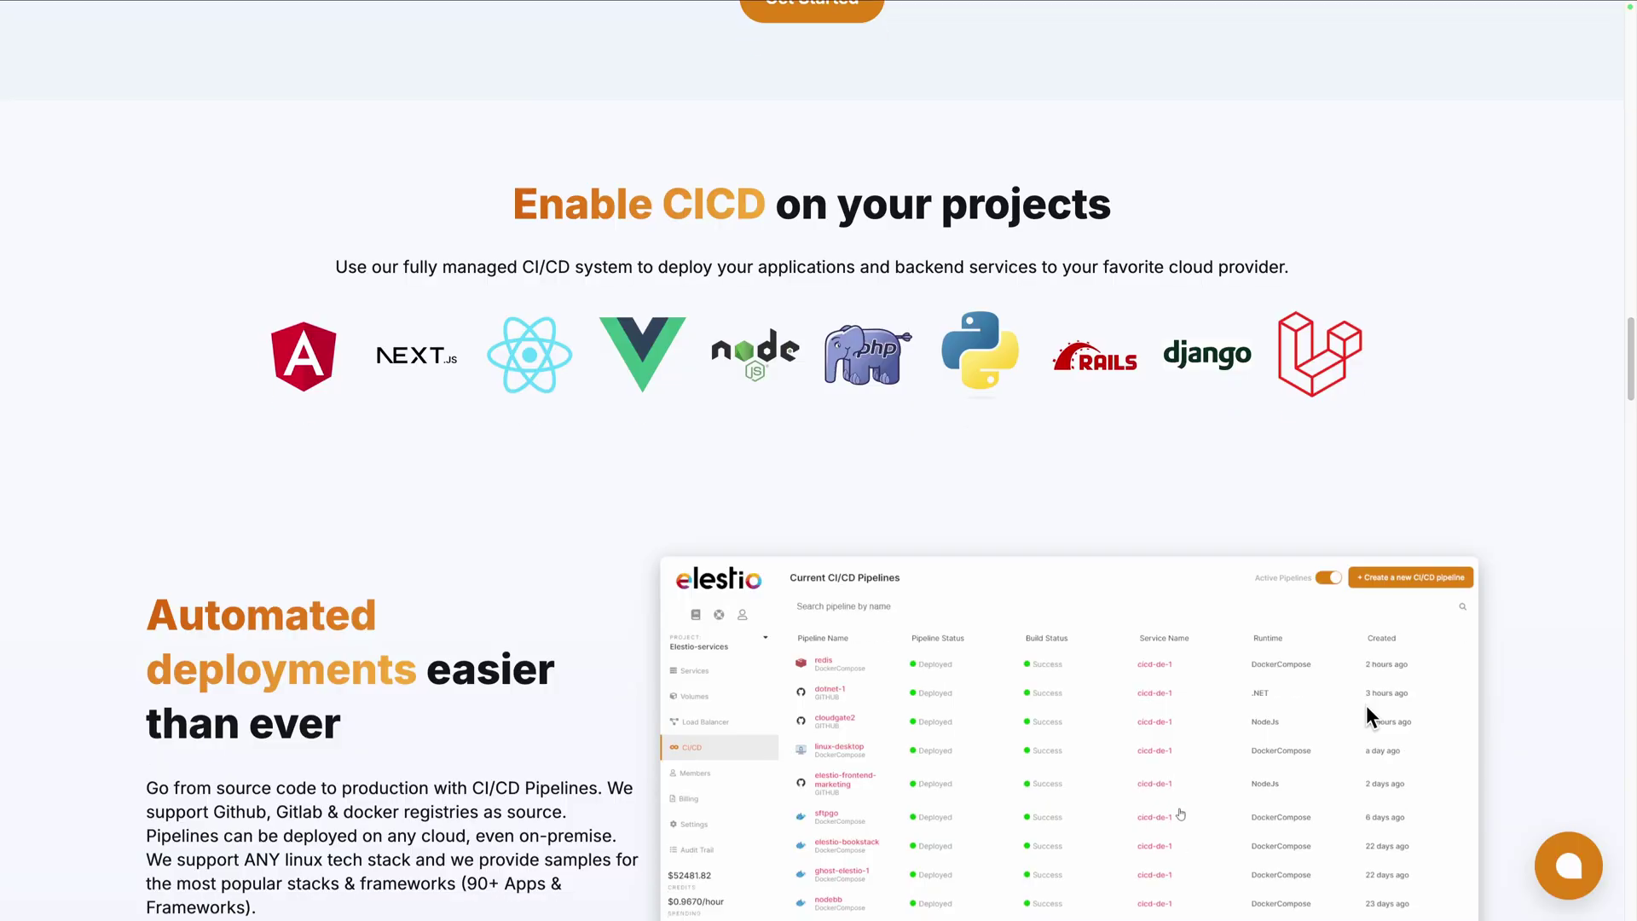
scroll(1367, 715, "down", 2)
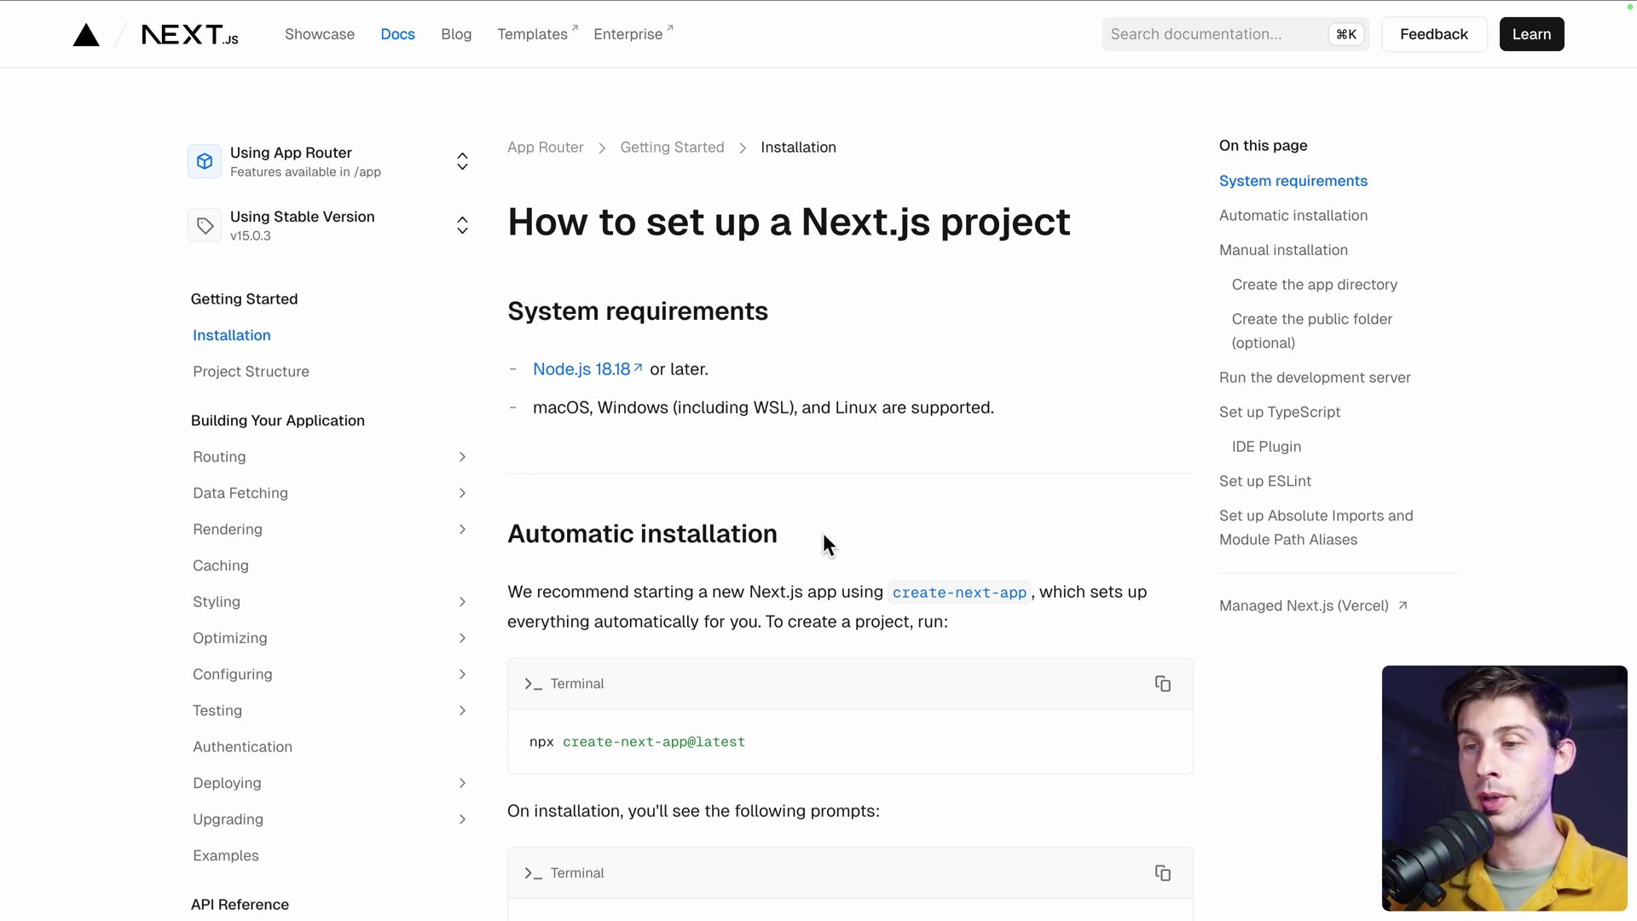
Find the automatic installation command in the Next.js docs and run npx create-next-app@latest in the VS Code terminal, accepting the package installation.
scroll(822, 534, "down", 1)
scroll(822, 534, "down", 5)
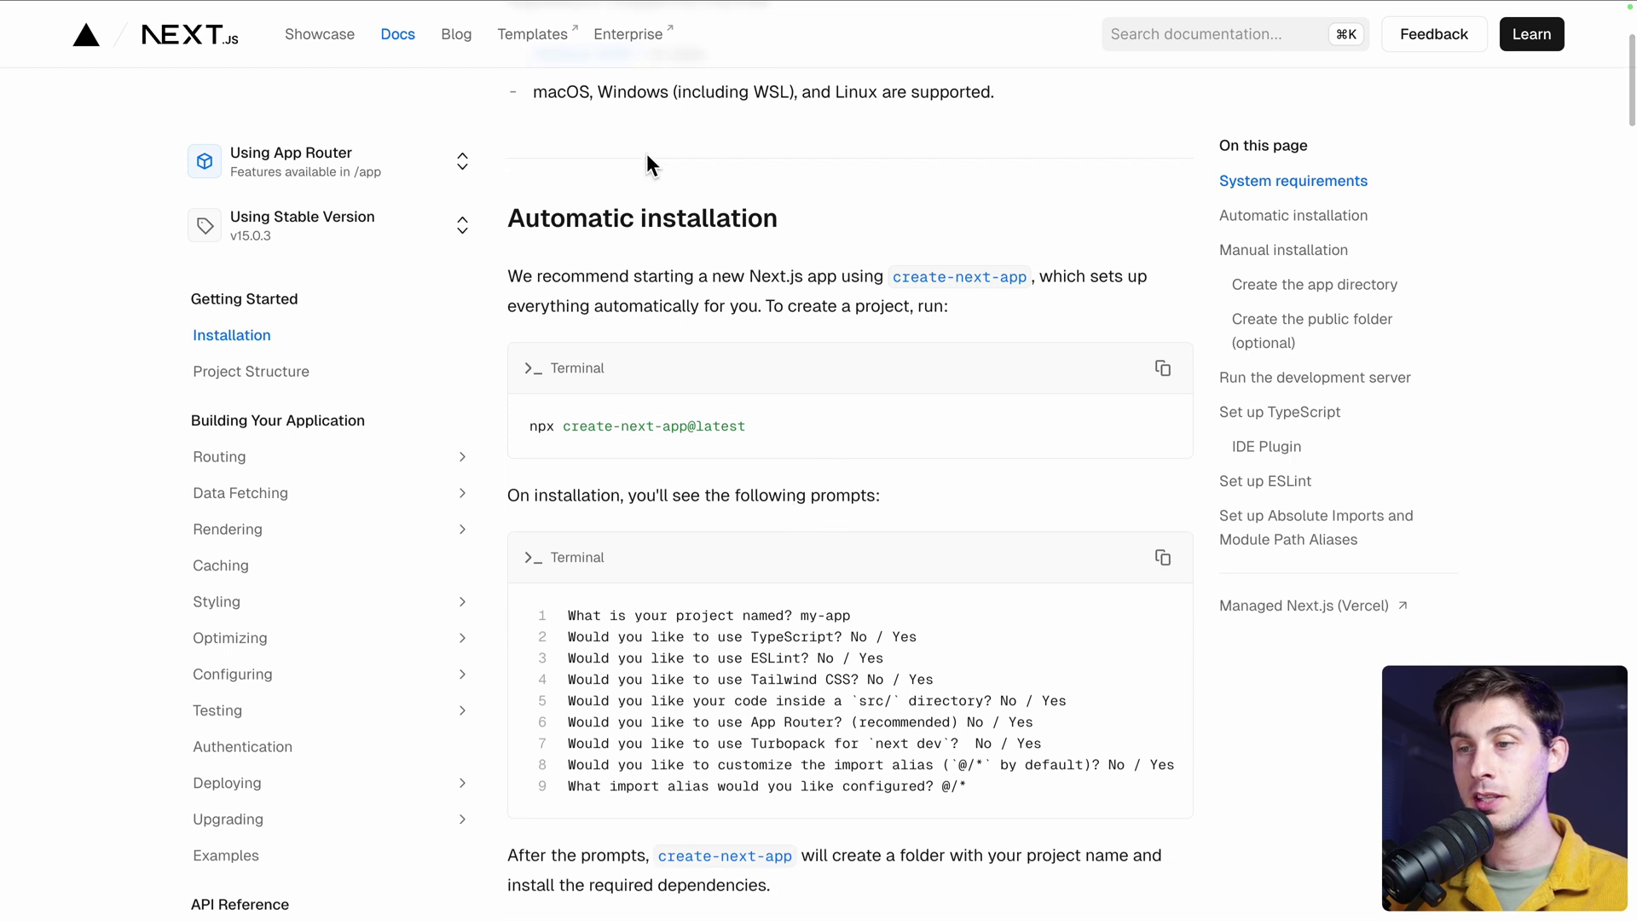
left_click_drag(864, 431, 524, 431)
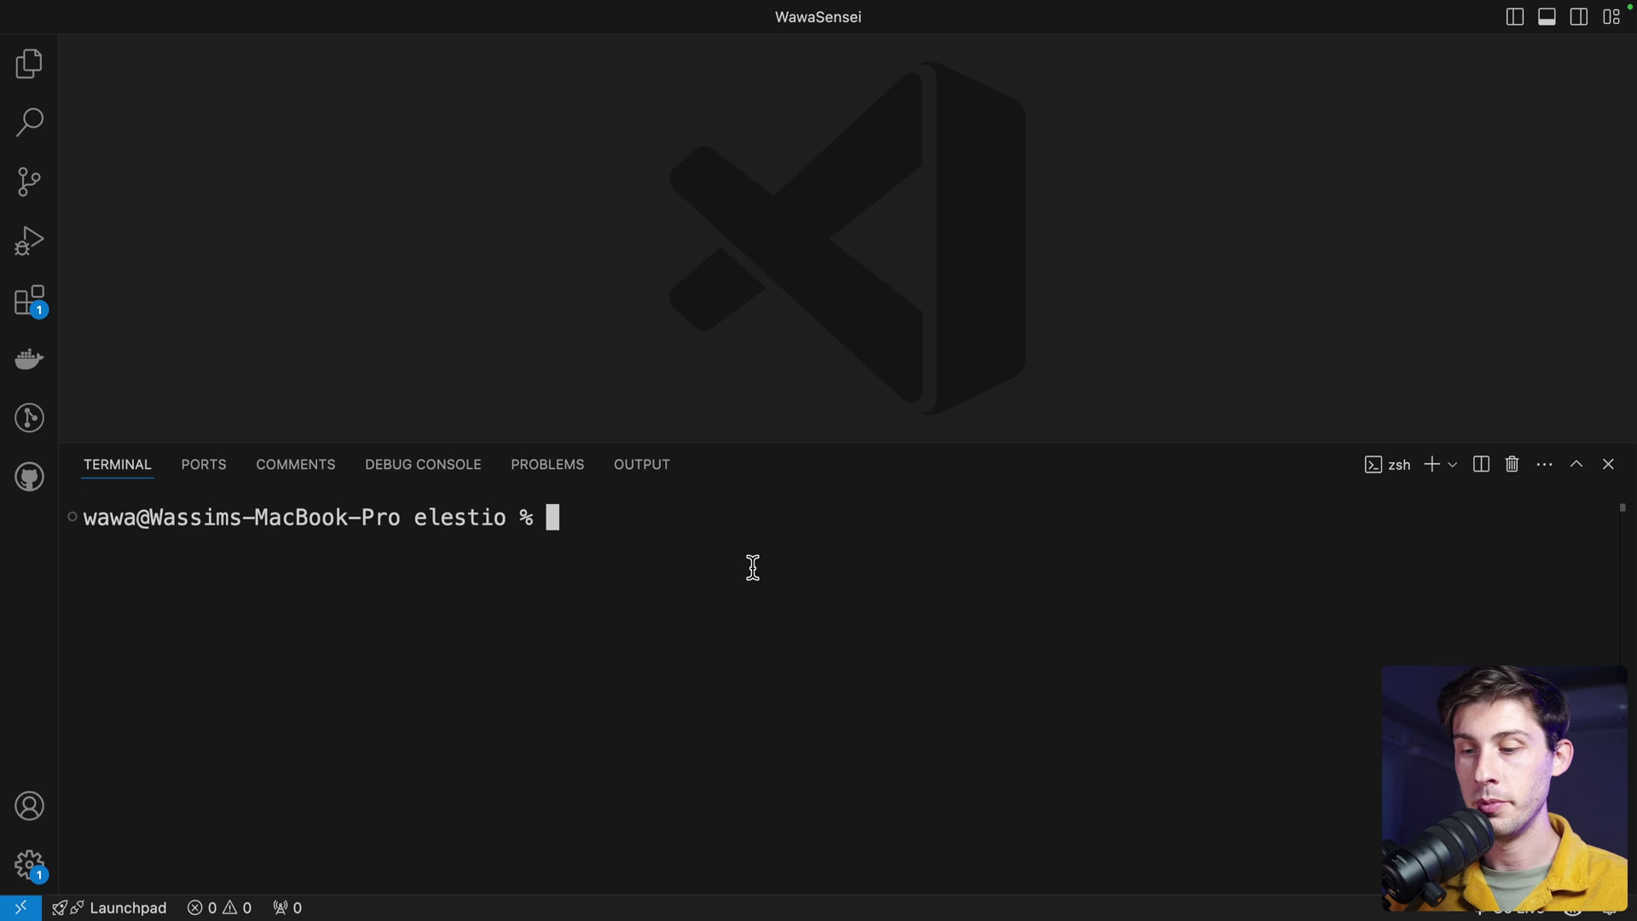
type("npx create-next-app@latest")
key("Return")
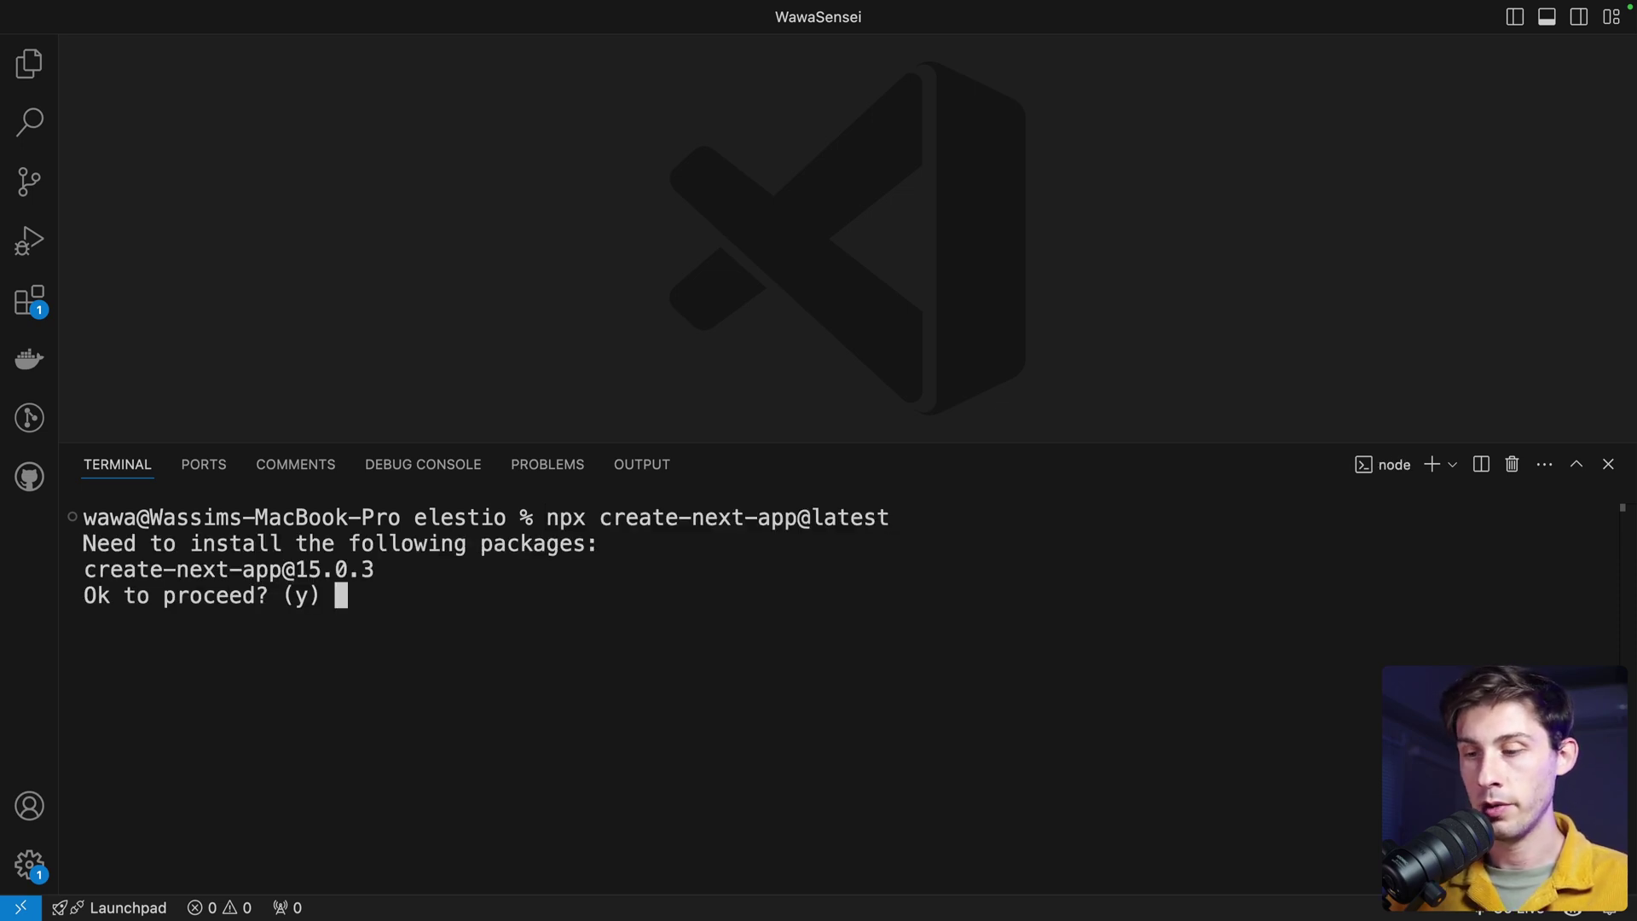
type("y")
key("Return")
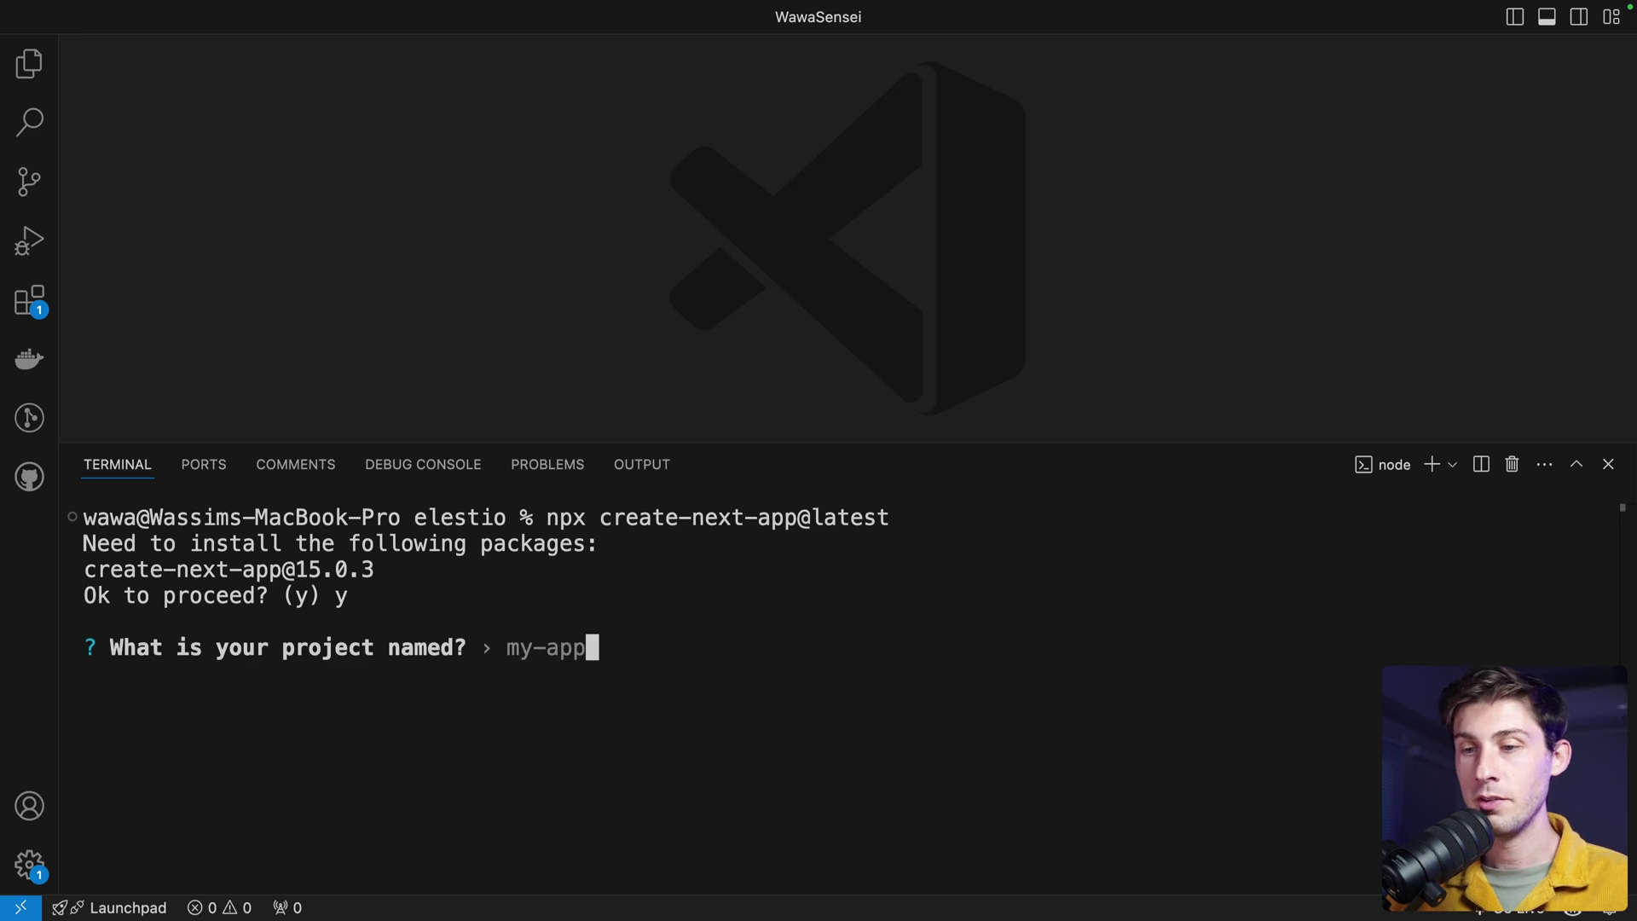
Name the project next-ssr and configure it without TypeScript, Turbopack or a custom import alias, with ESLint, Tailwind CSS, a src/ directory and App Router.
type("next")
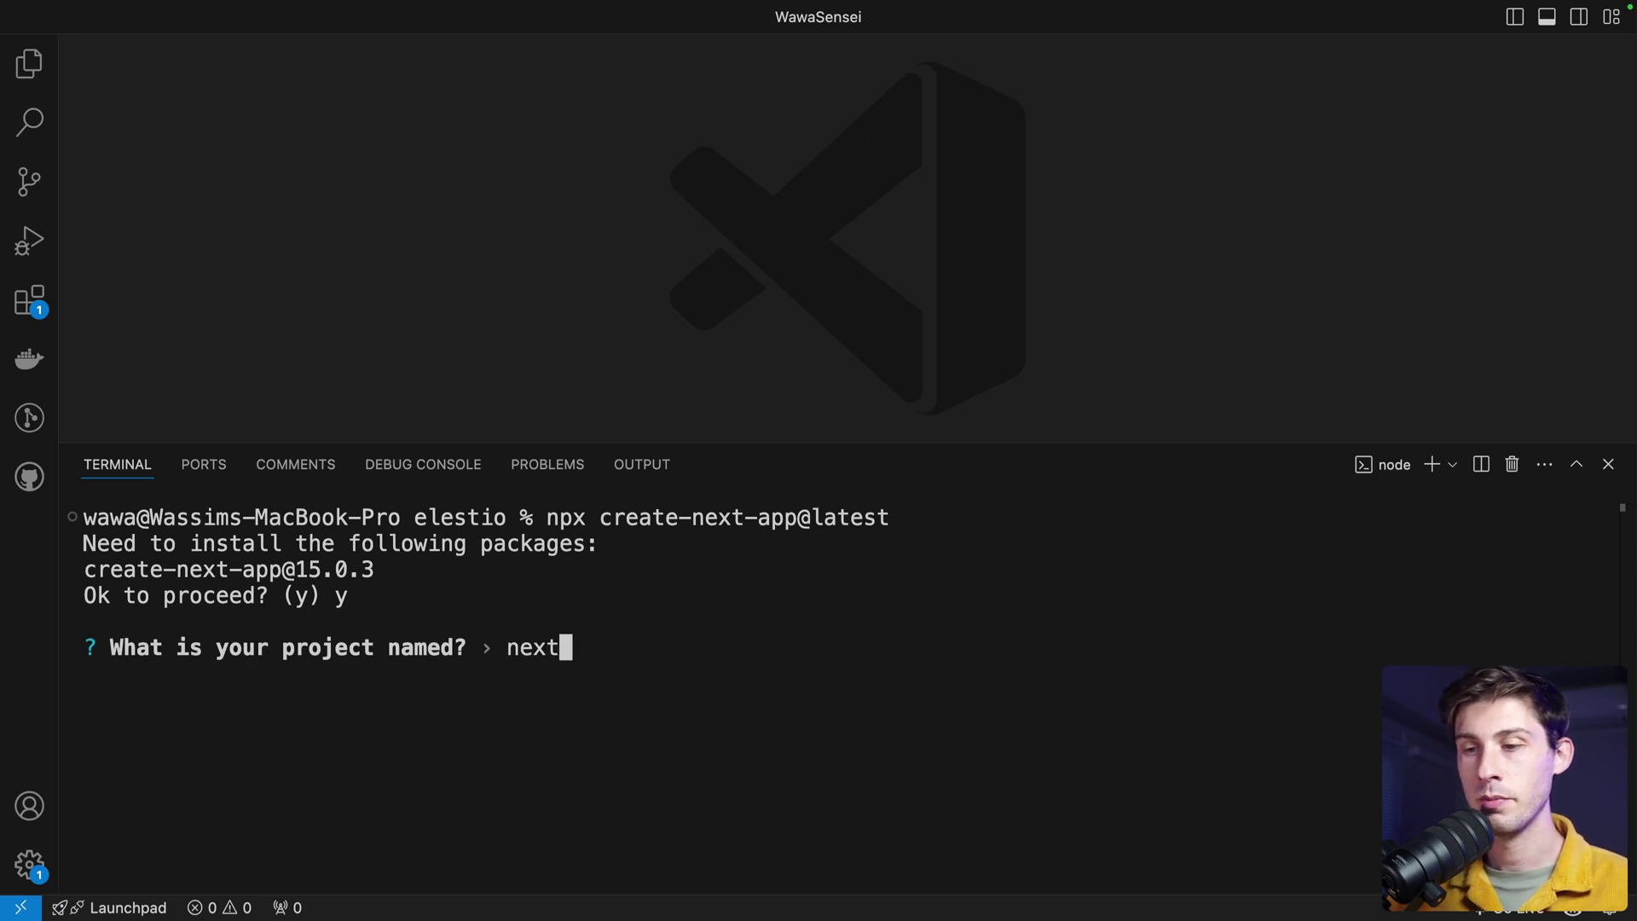
type("-ssr")
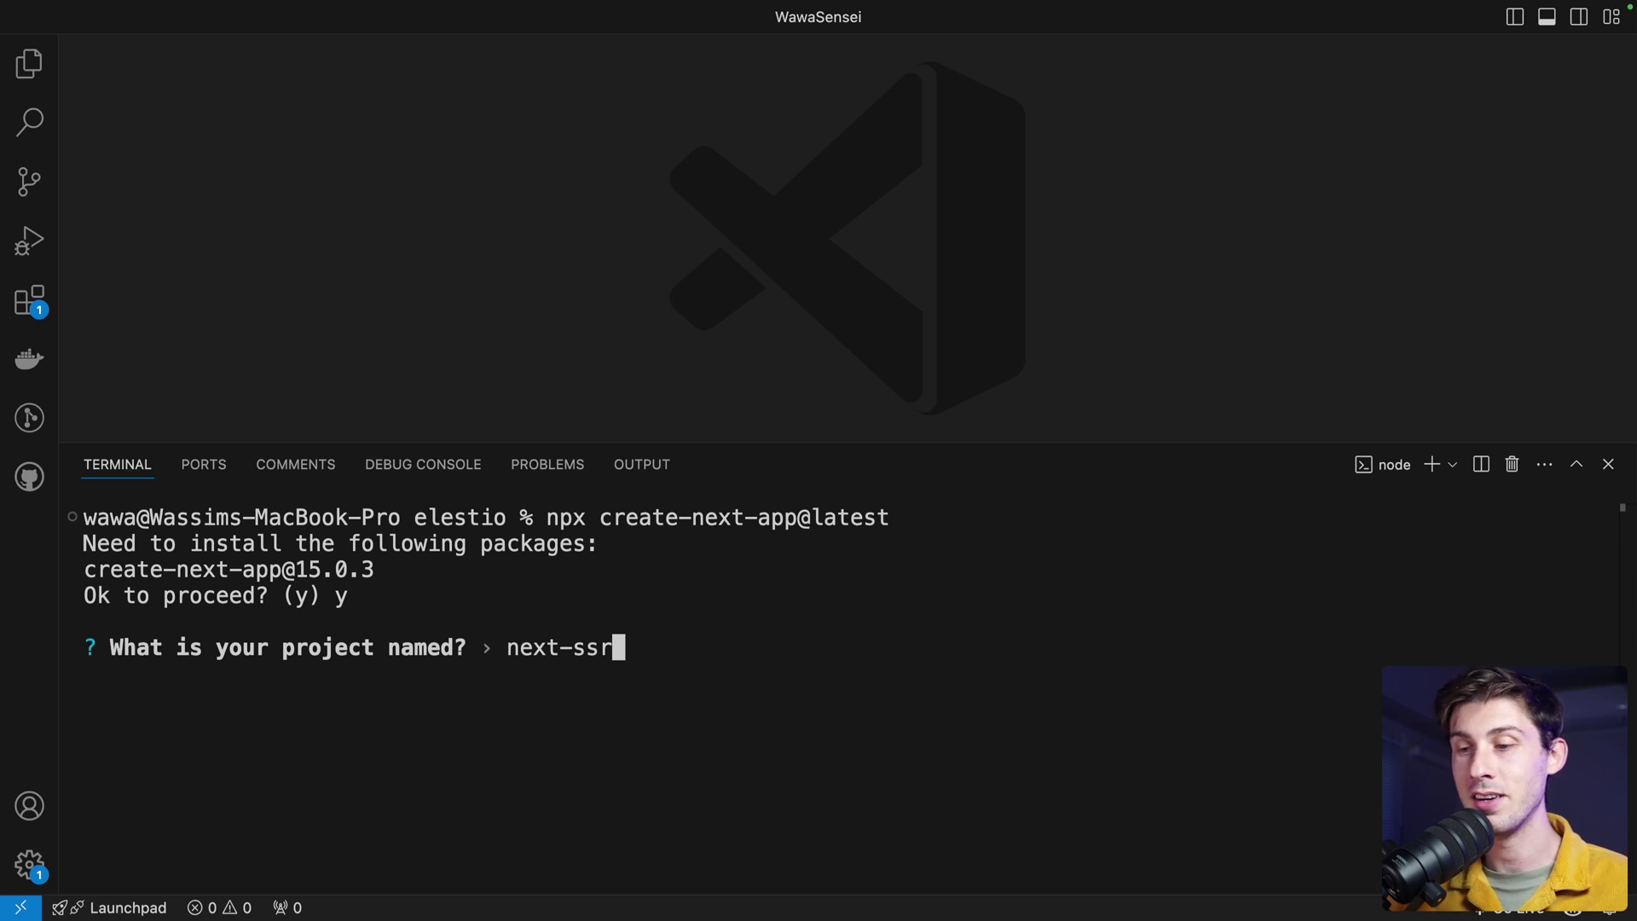
key("Return")
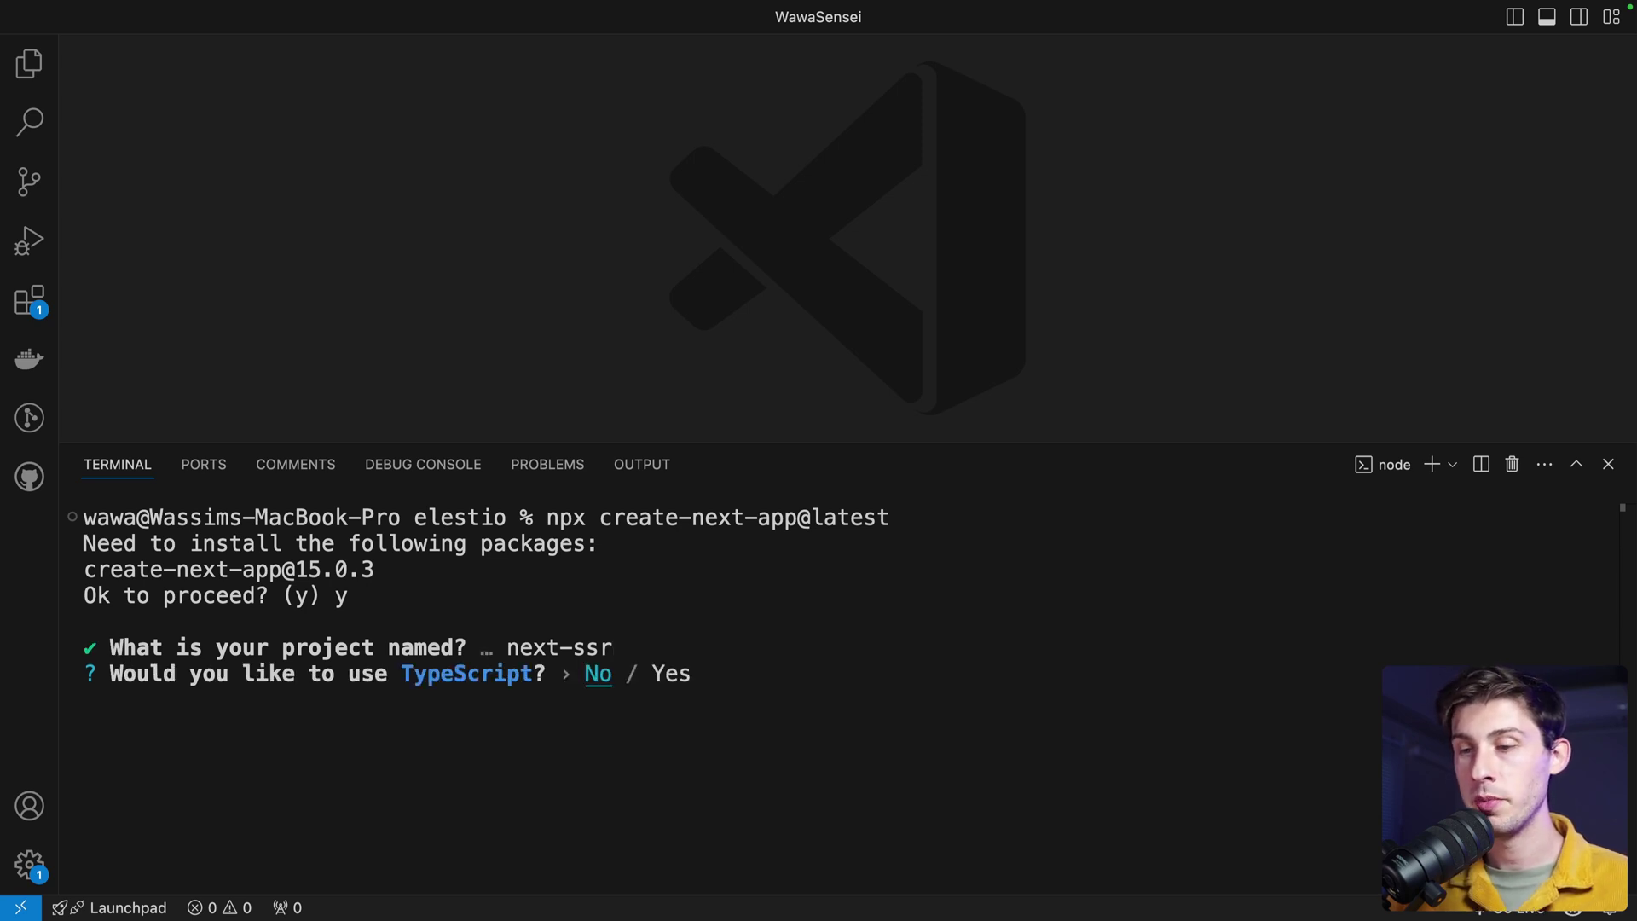
key("Return")
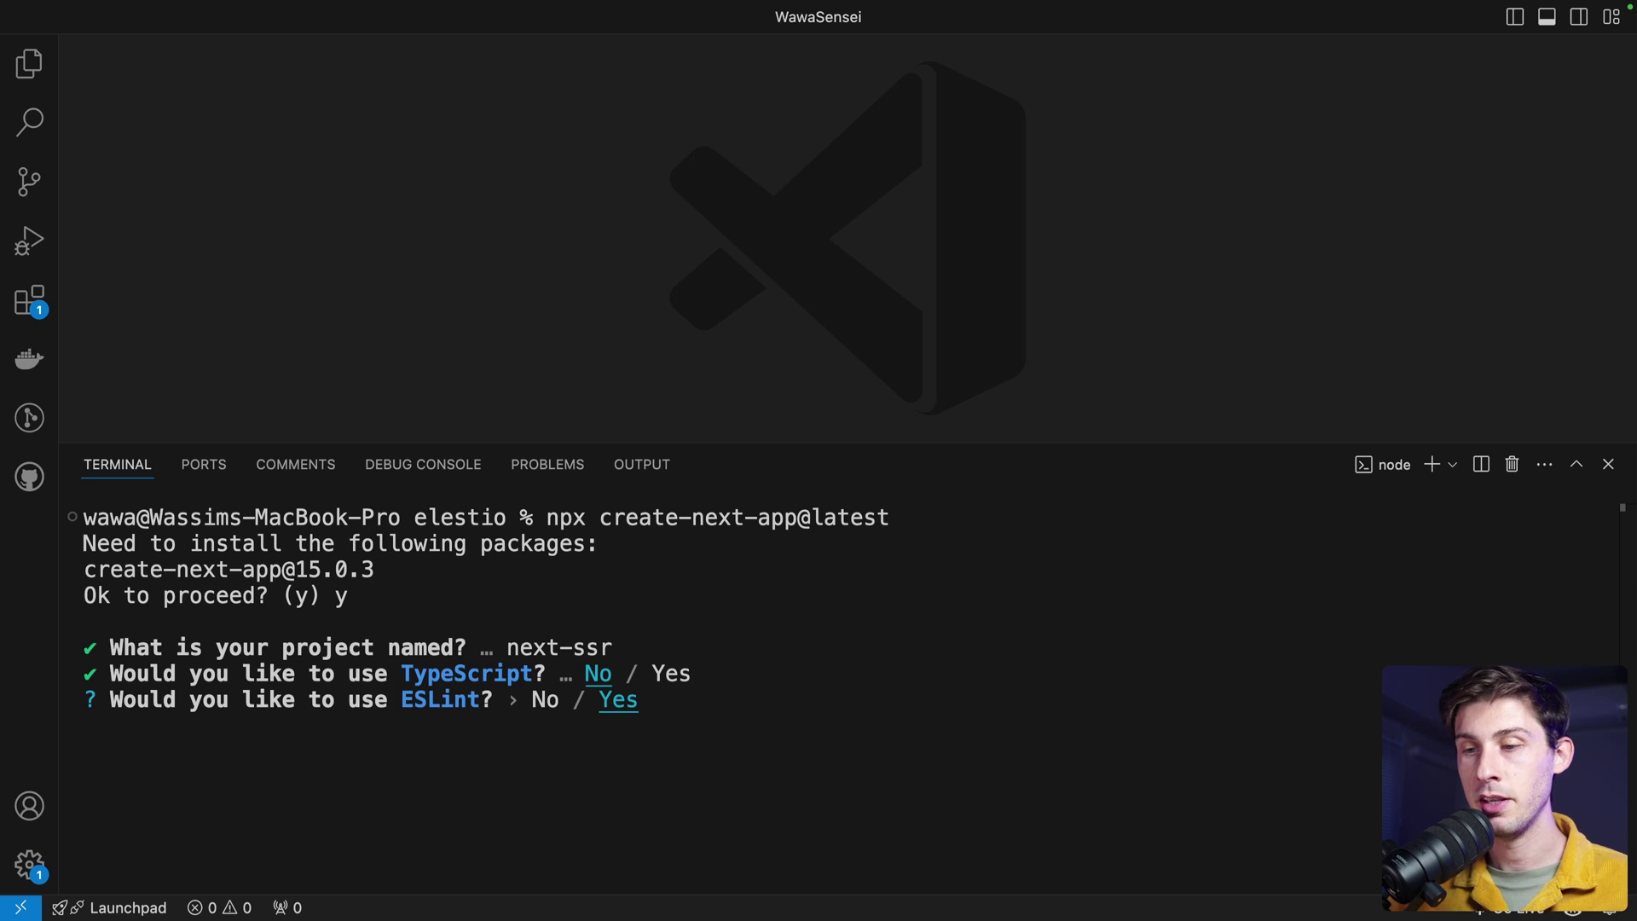
key("Return")
key("Return")
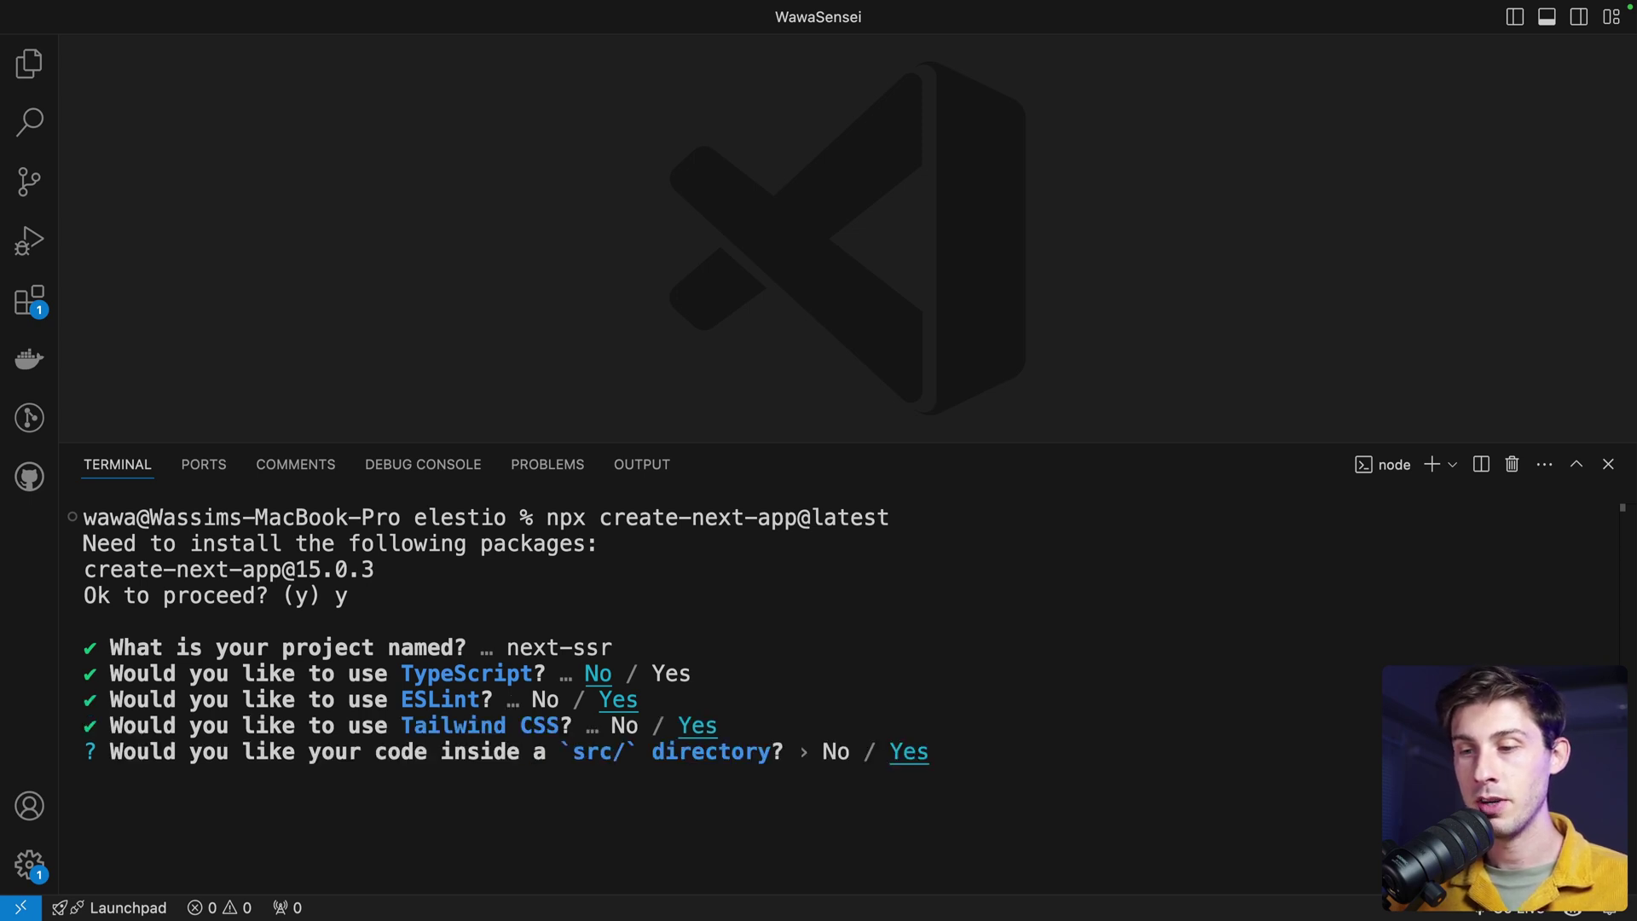
key("Return")
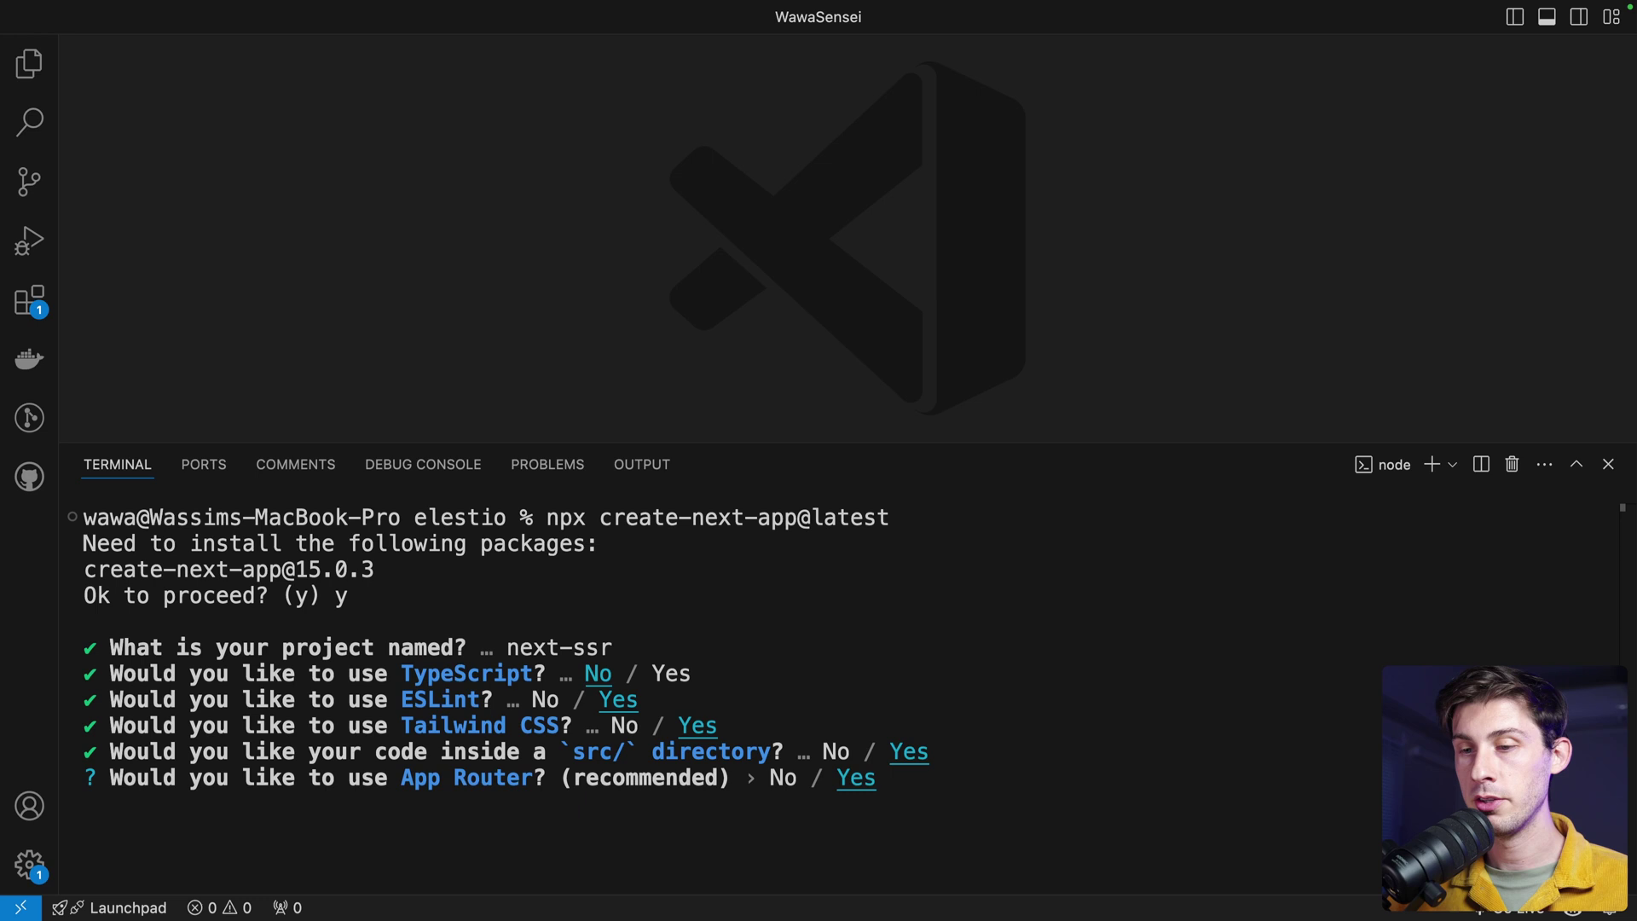
key("Return")
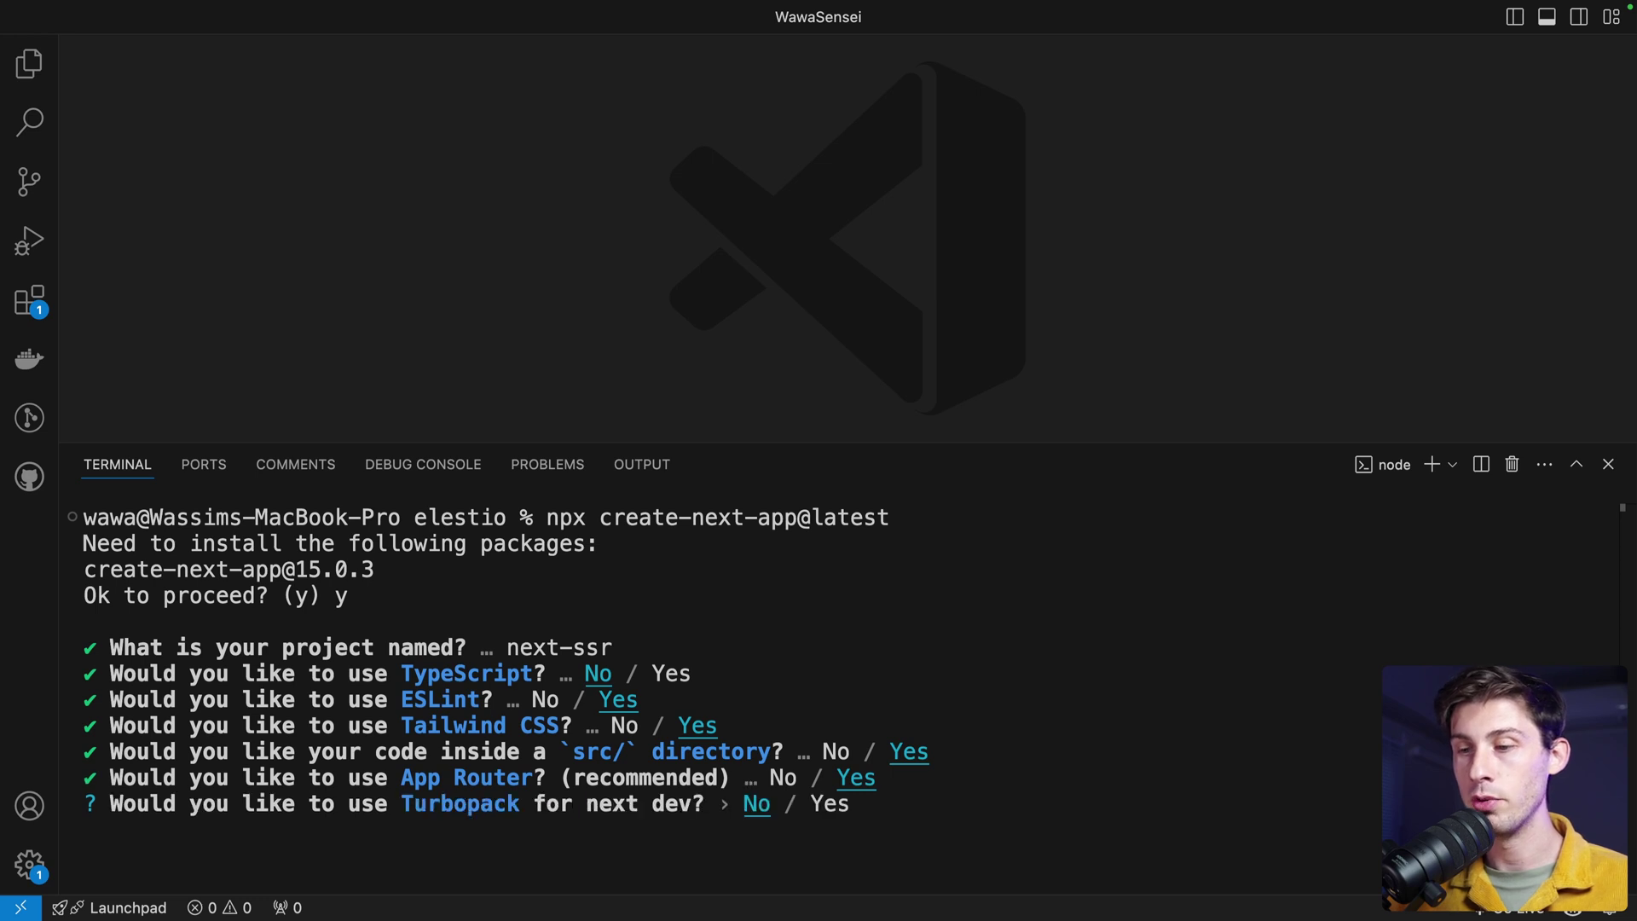
key("Return")
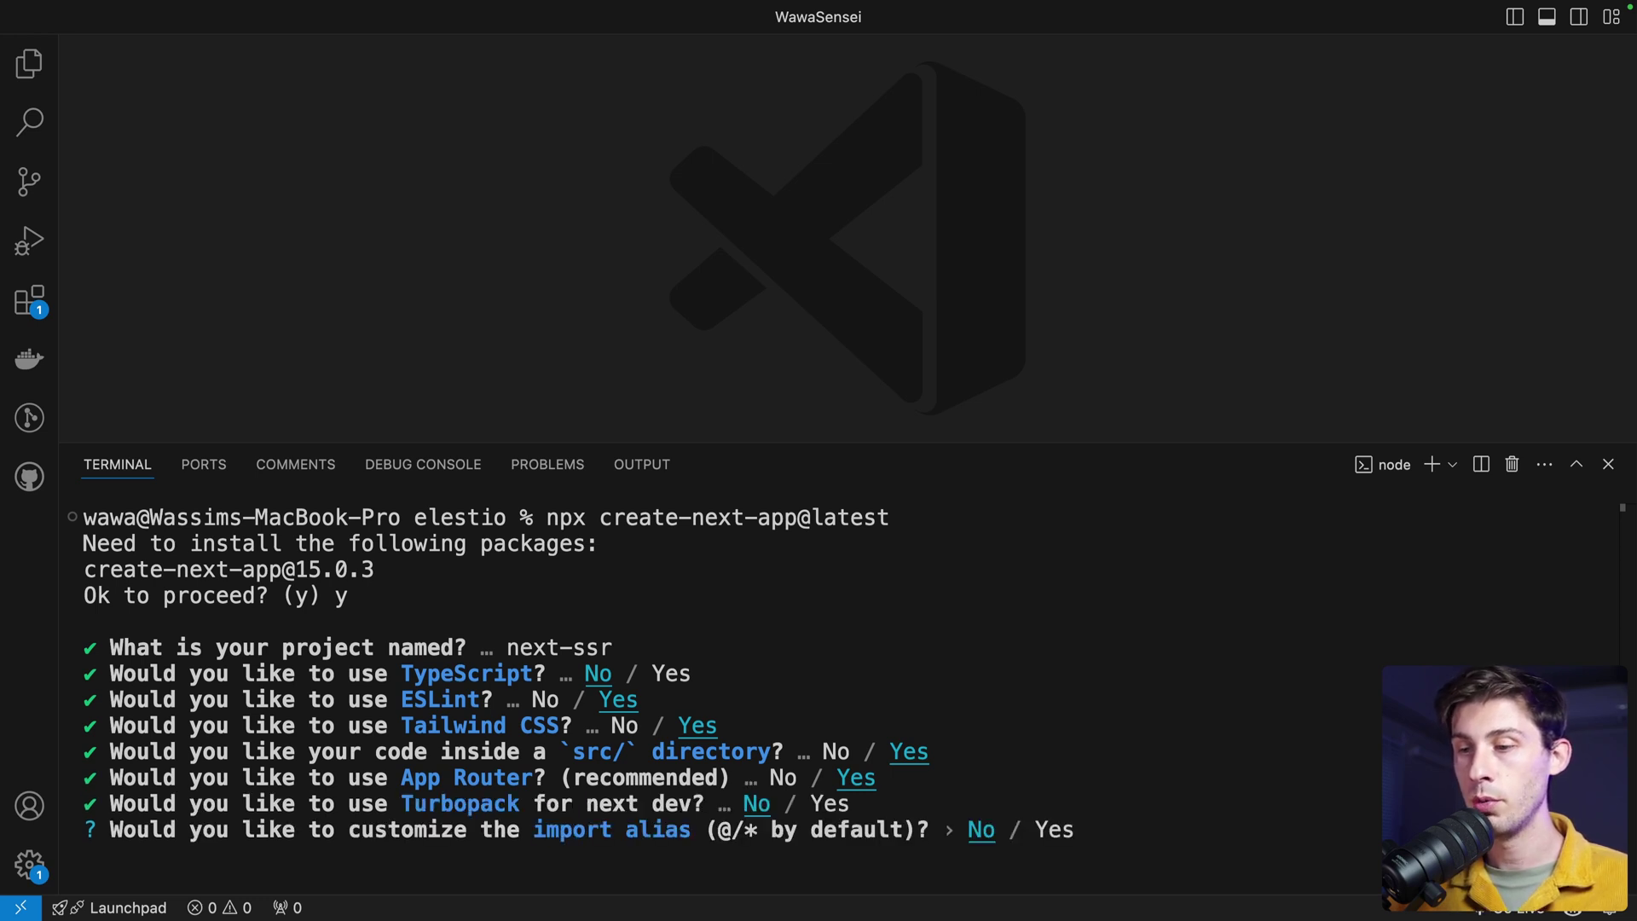
key("Return")
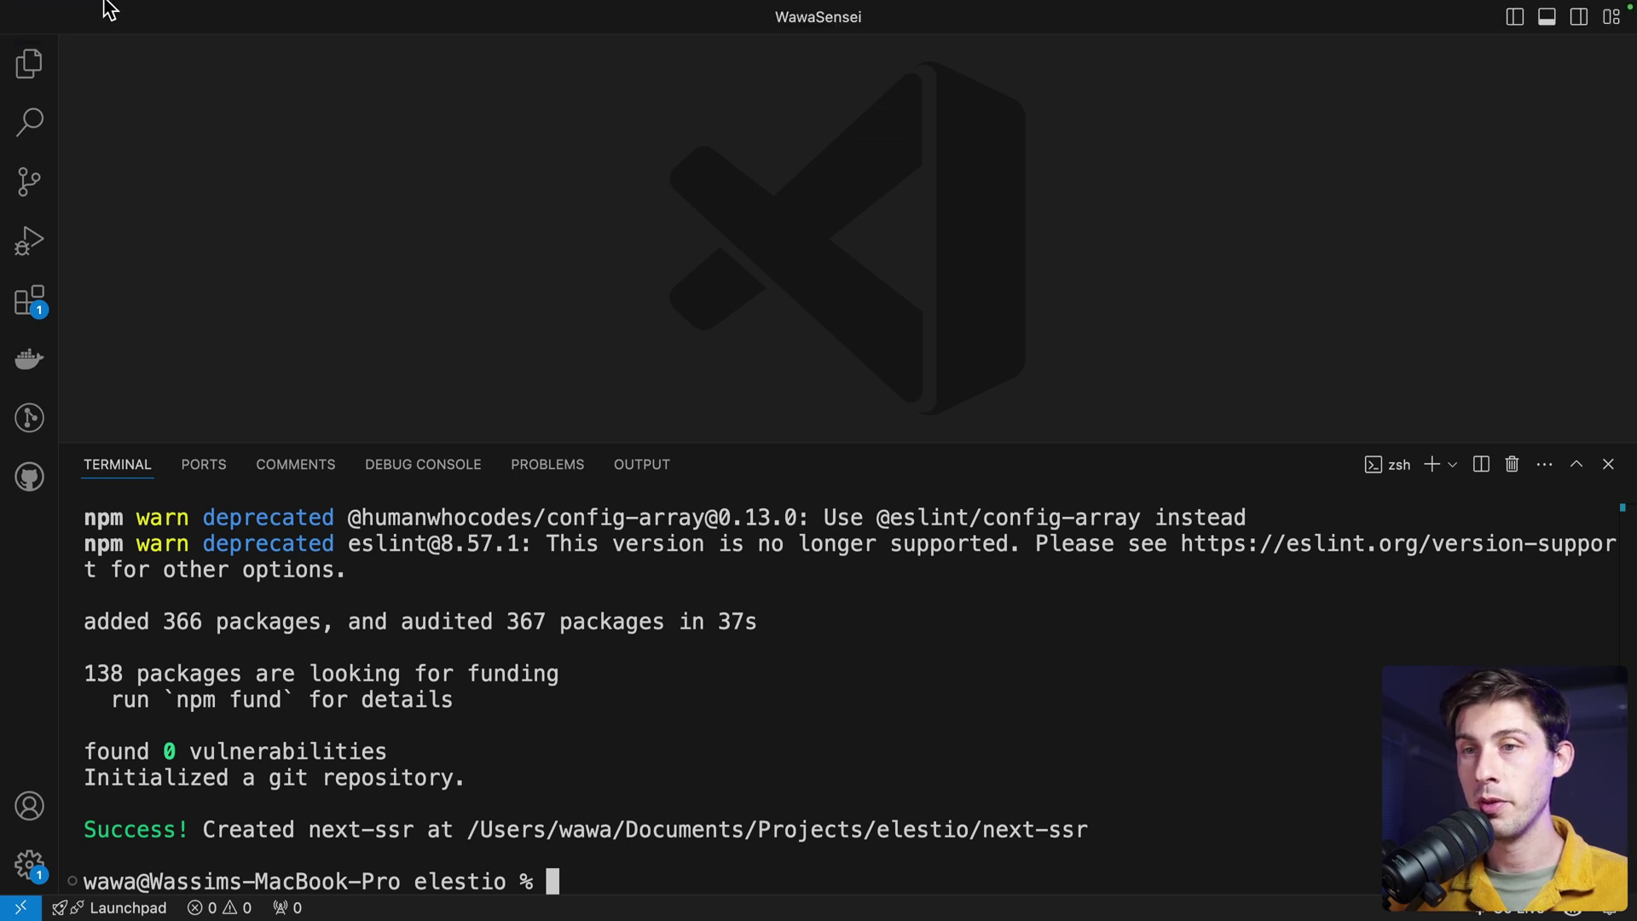
Open the next-ssr folder in the editor and start its development server with yarn dev.
left_click(156, 9)
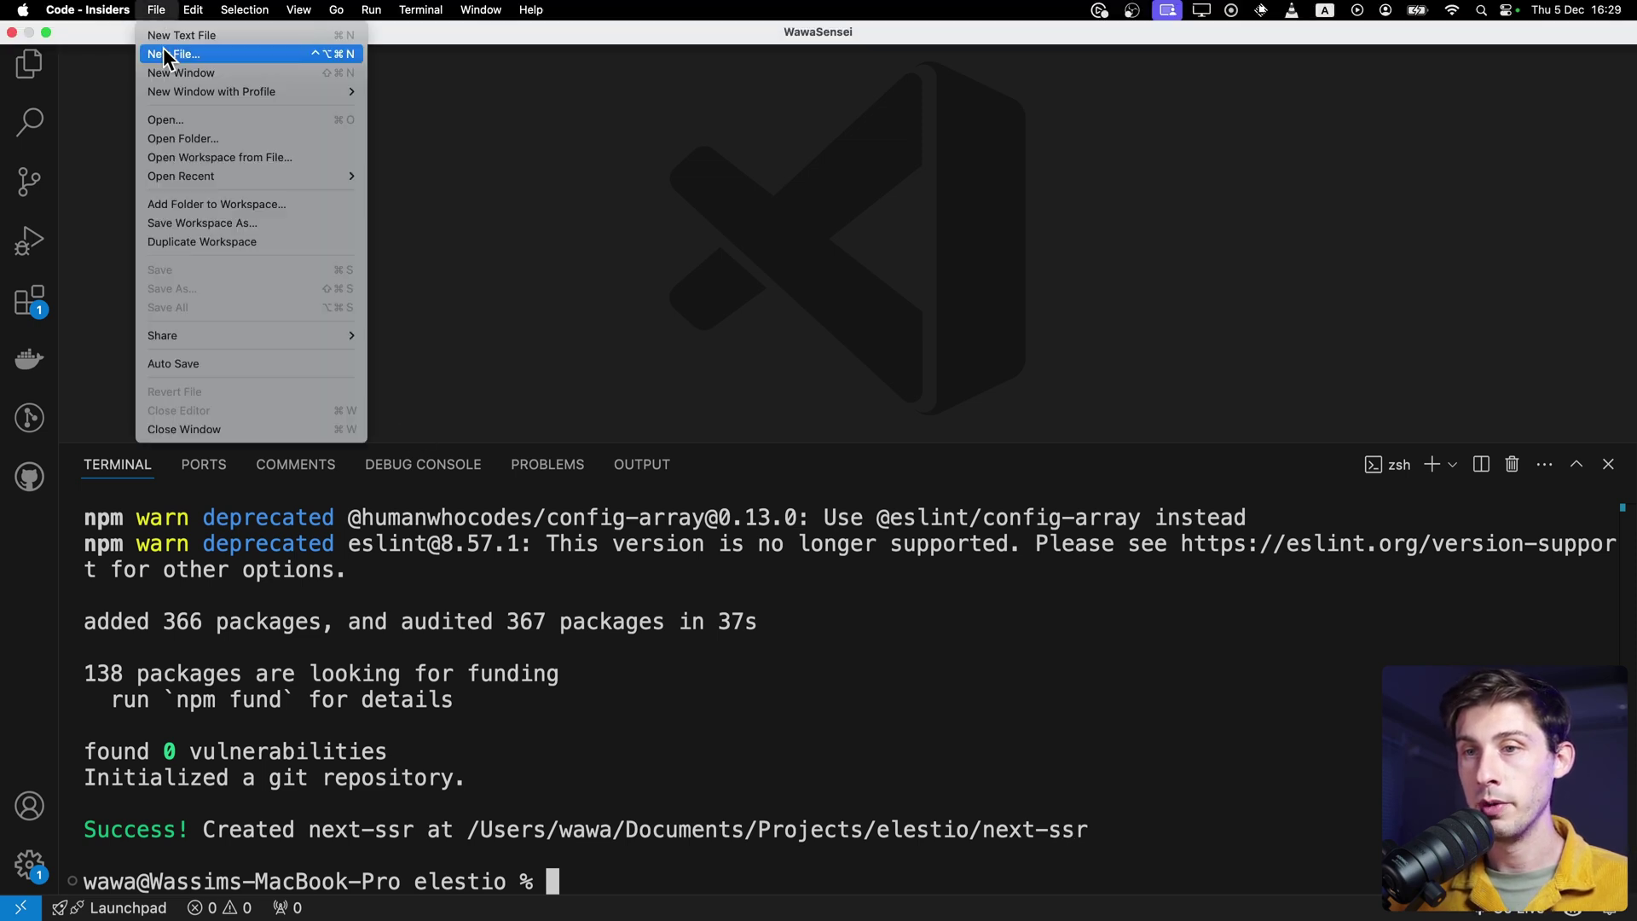
left_click(167, 137)
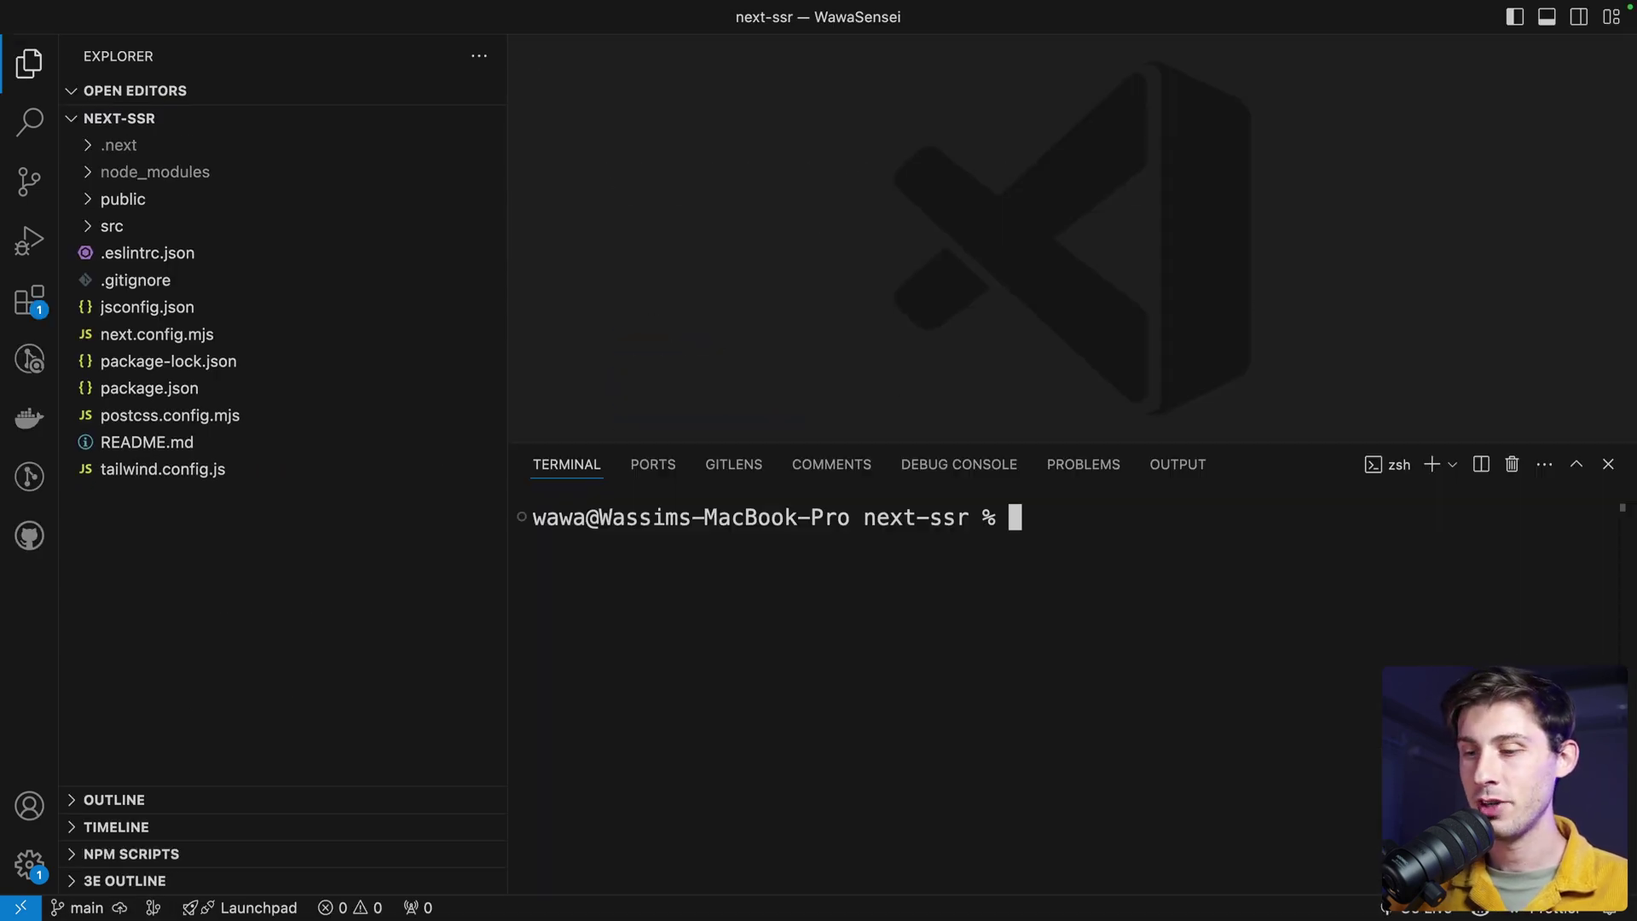
type("yarn dev")
key("Return")
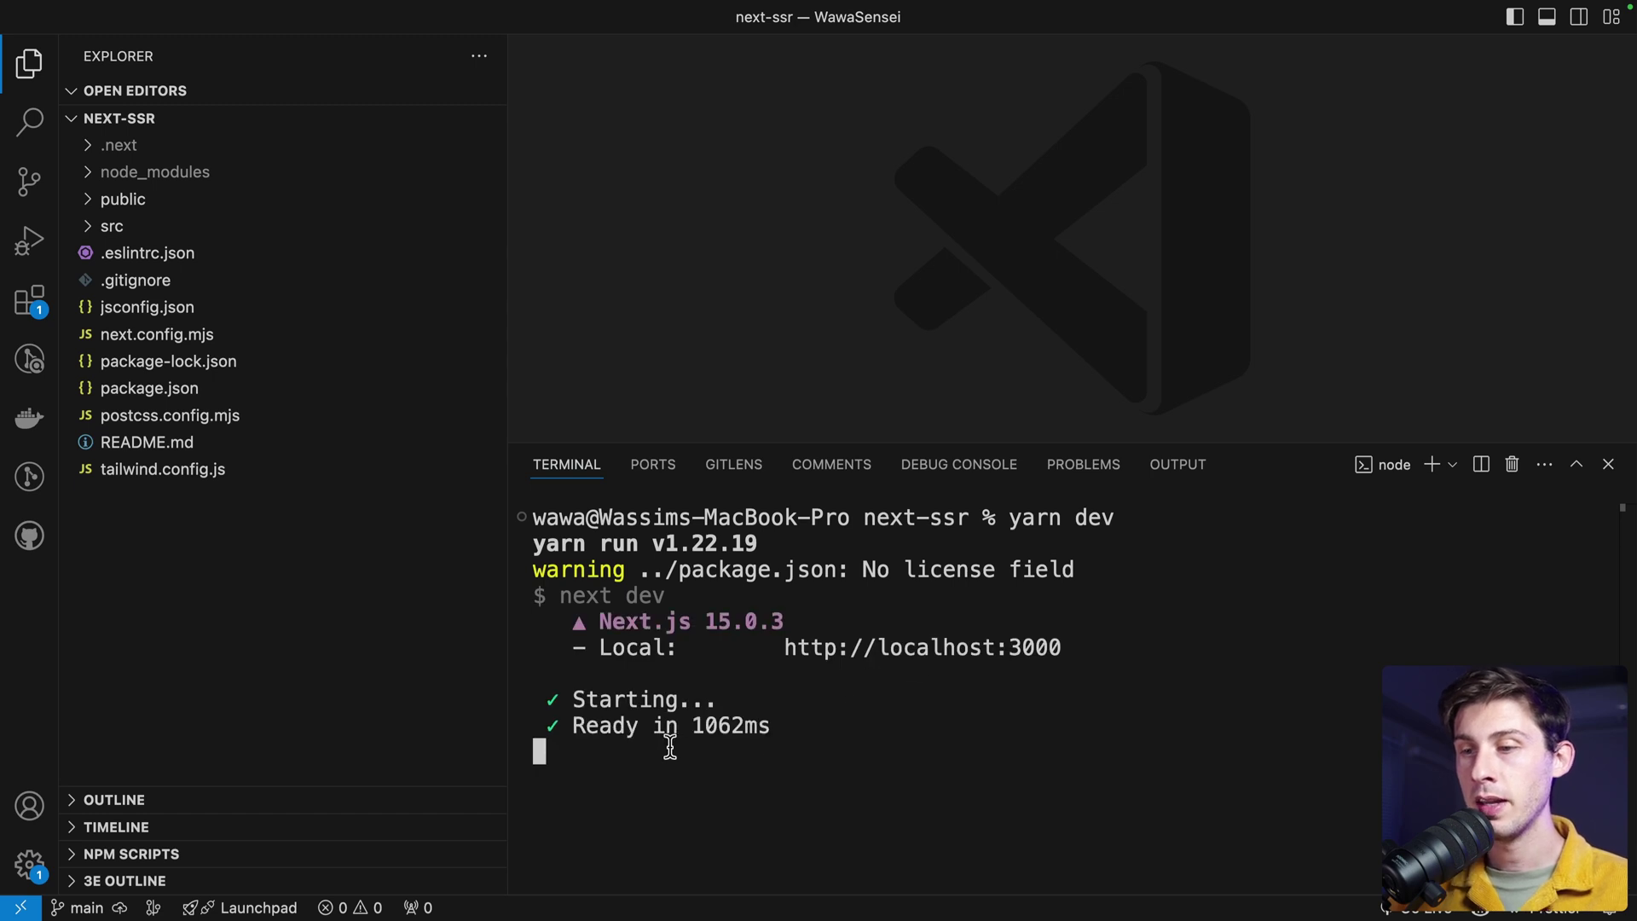
left_click(885, 654, "super")
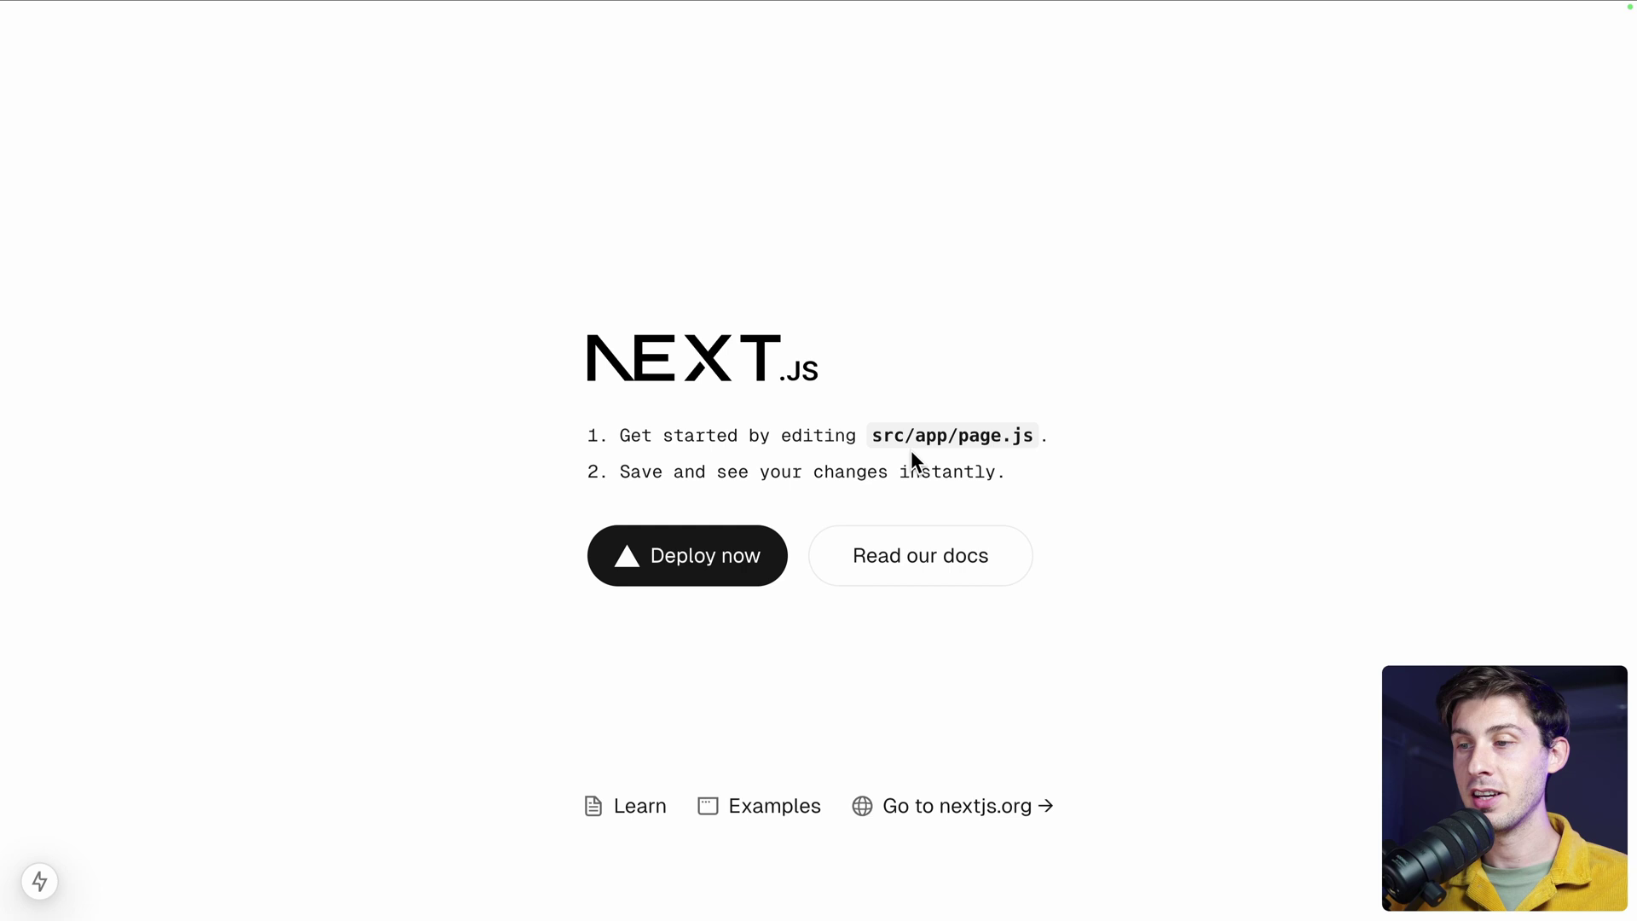
left_click_drag(869, 437, 1039, 436)
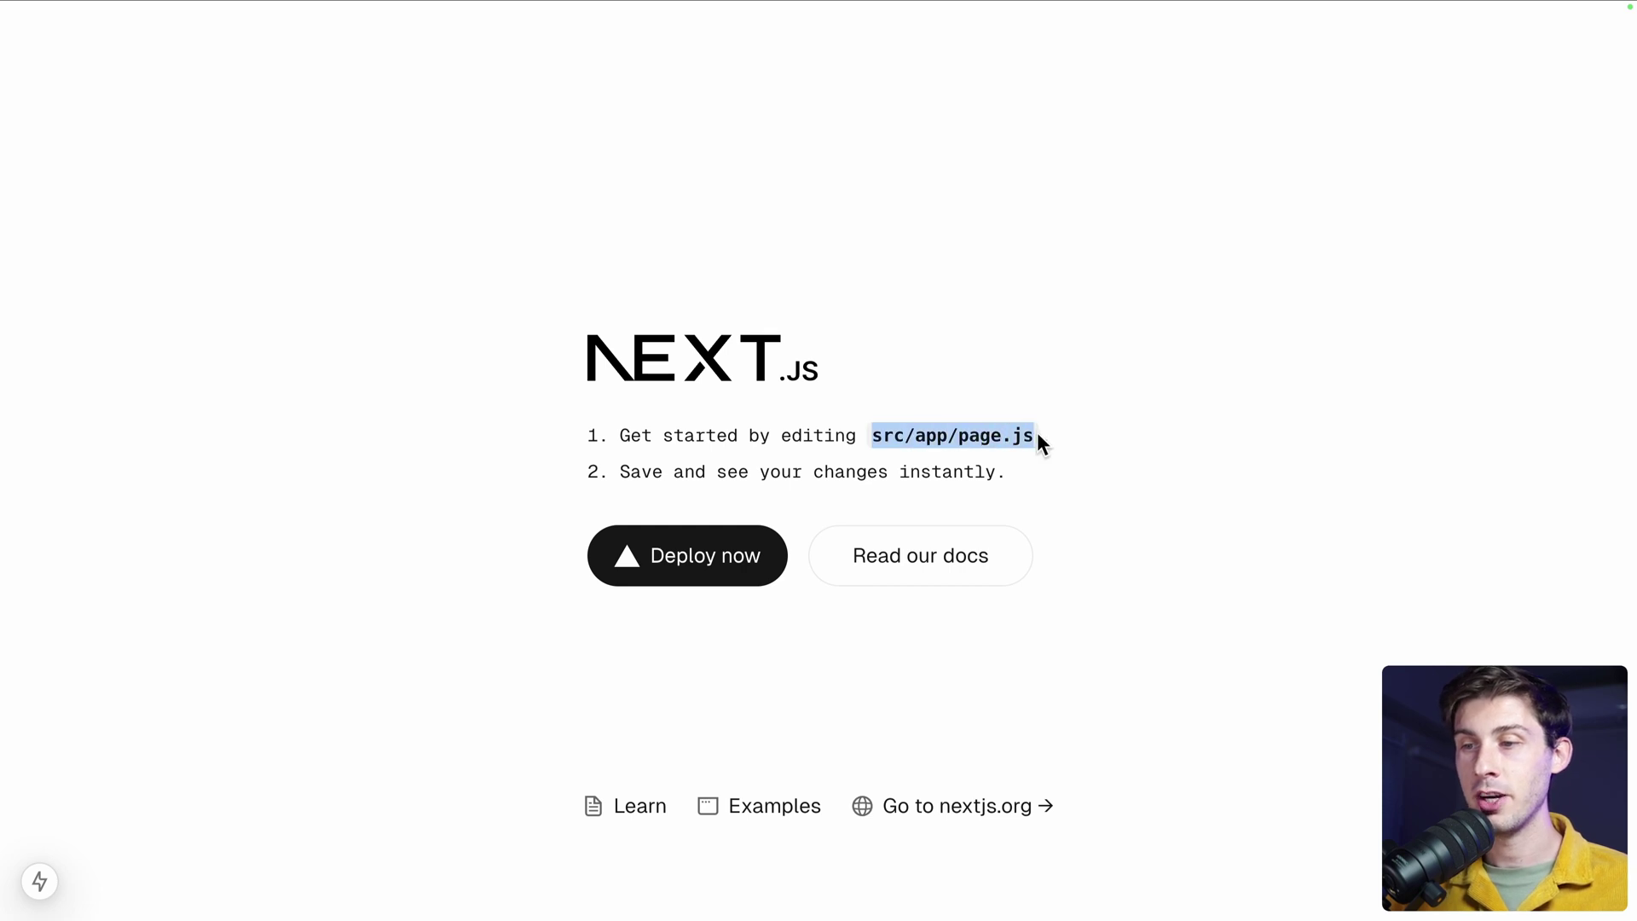
left_click(1127, 416)
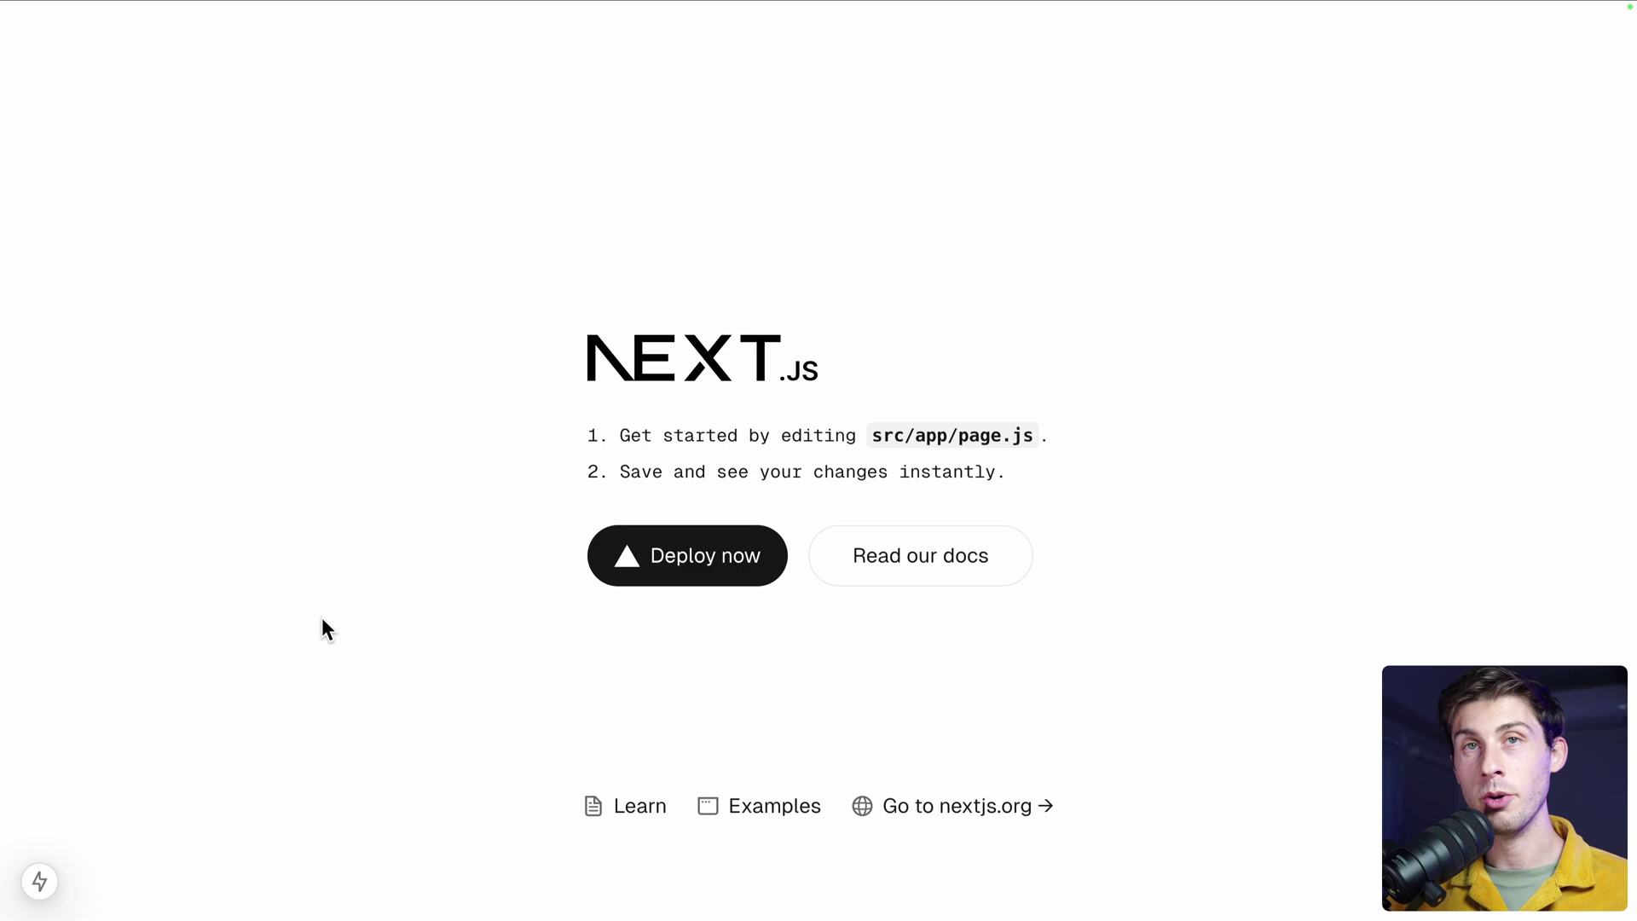
Switch back to VS Code, open src/app/page.js from the project files and hide the terminal.
key("super+Tab")
left_click(116, 226)
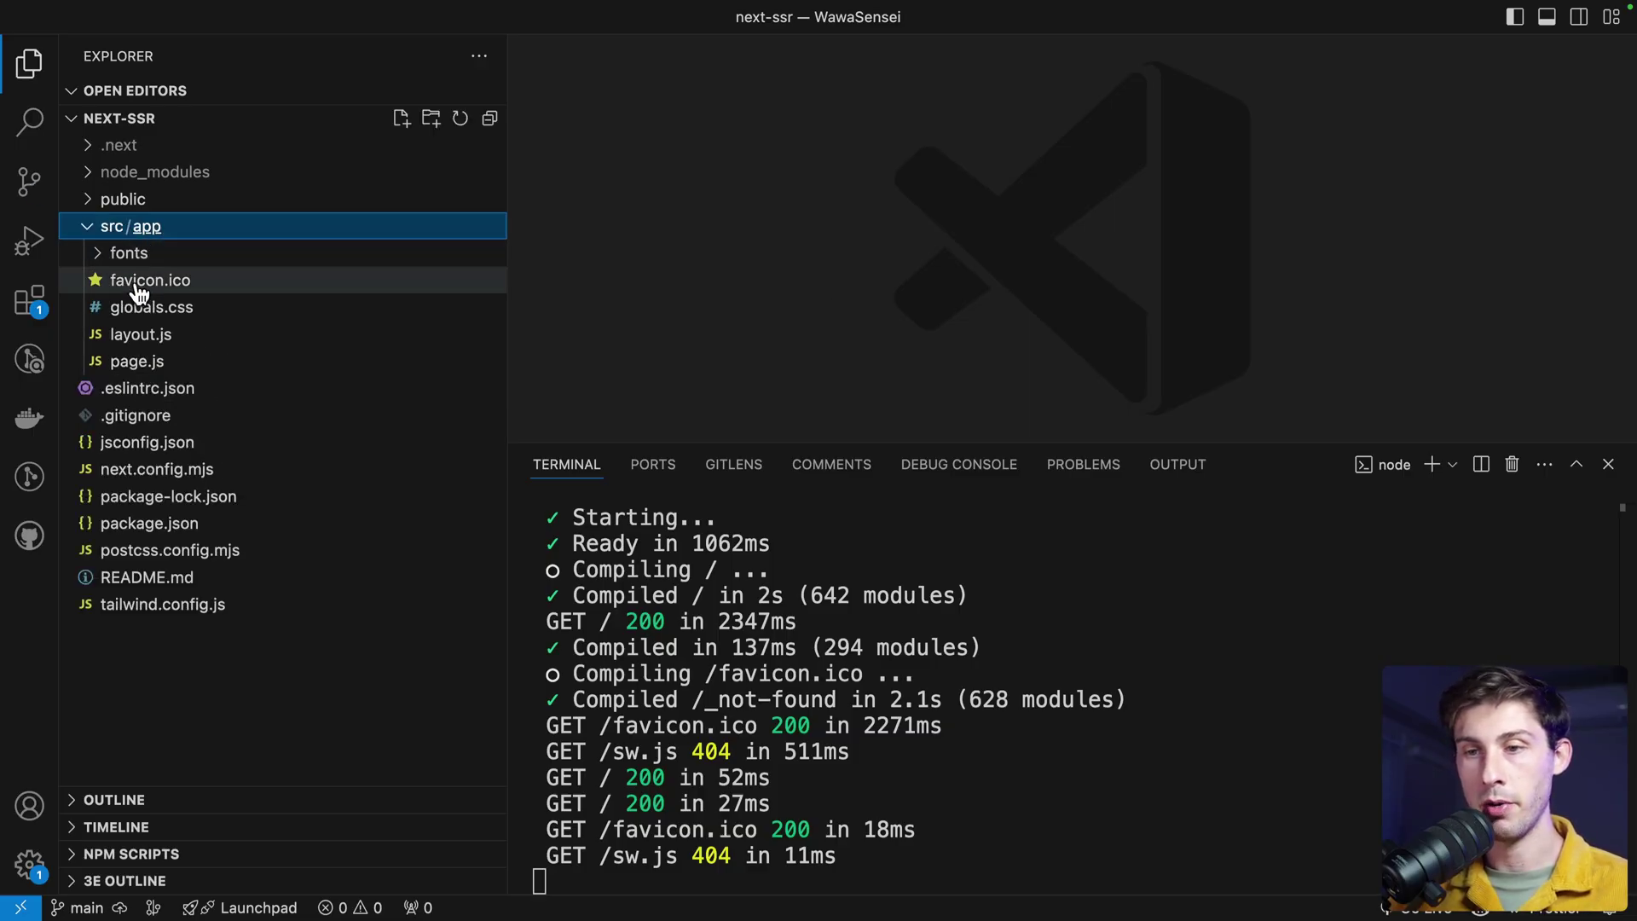
double_click(128, 360)
key("super+j")
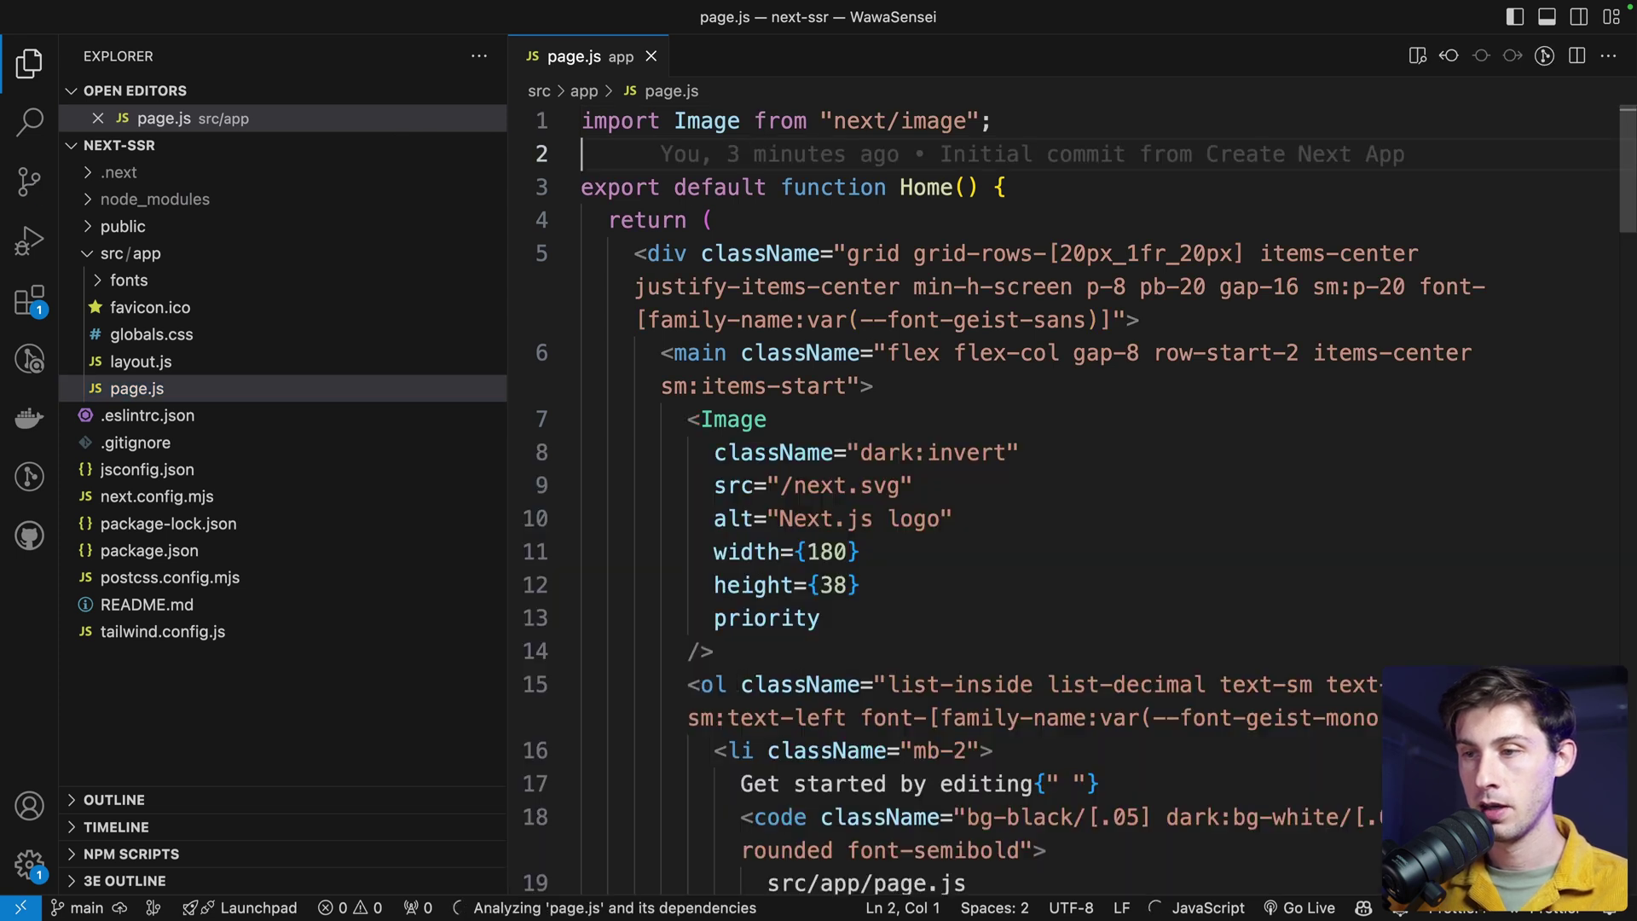
Replace the ordered list in page.js with "Hello world, this is my nextjs project!", save, and check the text in the browser.
scroll(788, 483, "down", 6)
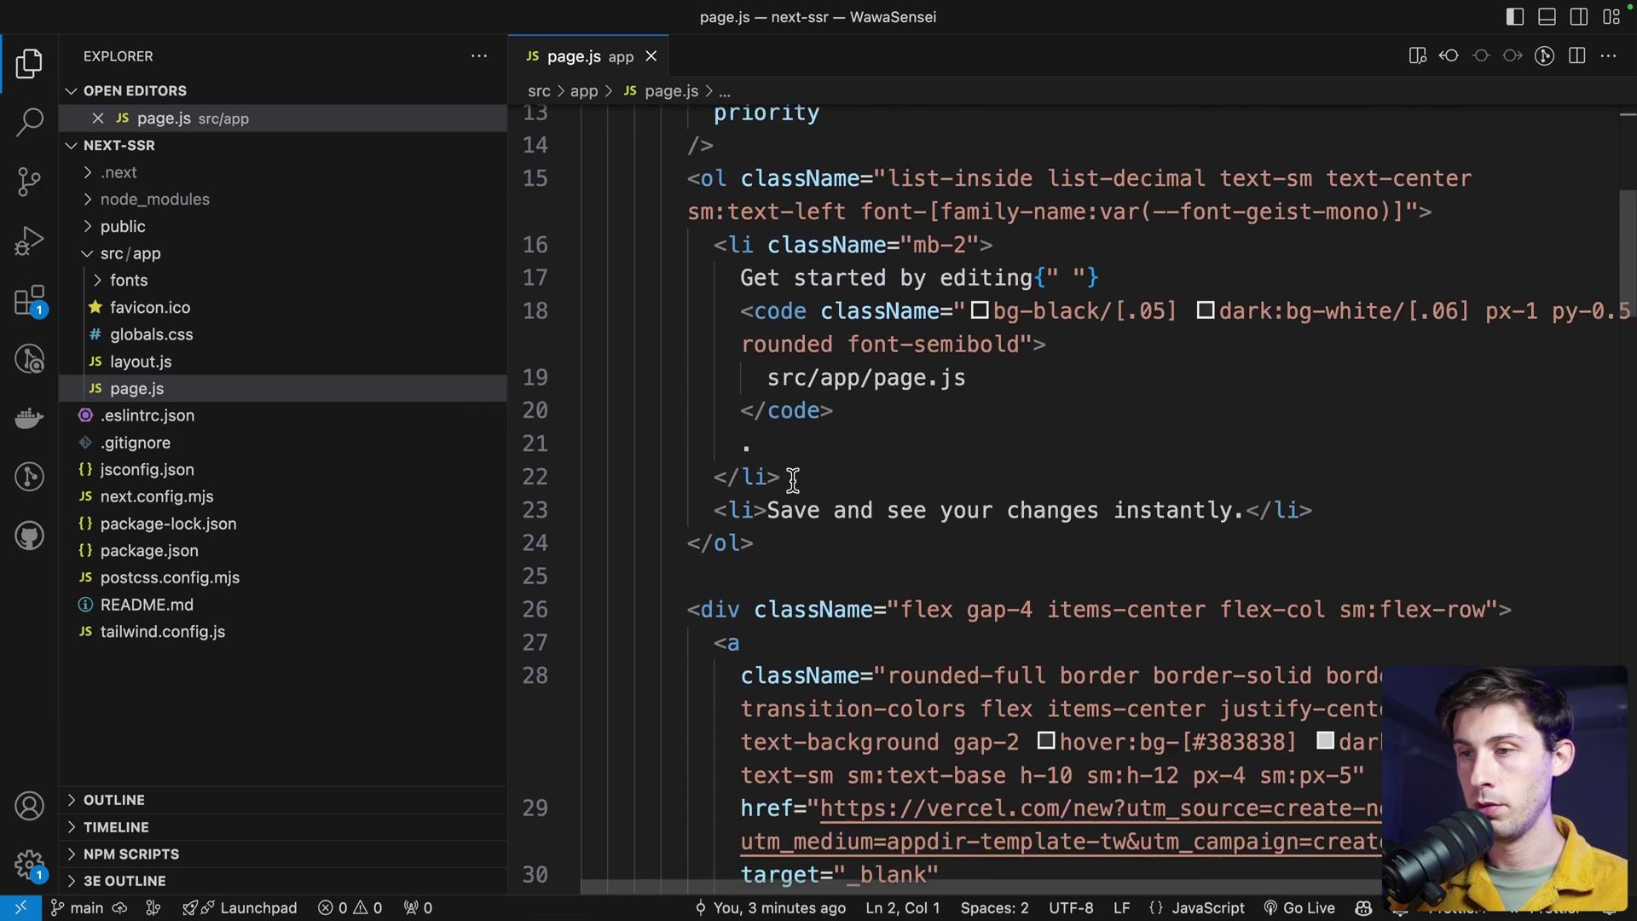
scroll(792, 481, "down", 1)
scroll(706, 210, "up", 2)
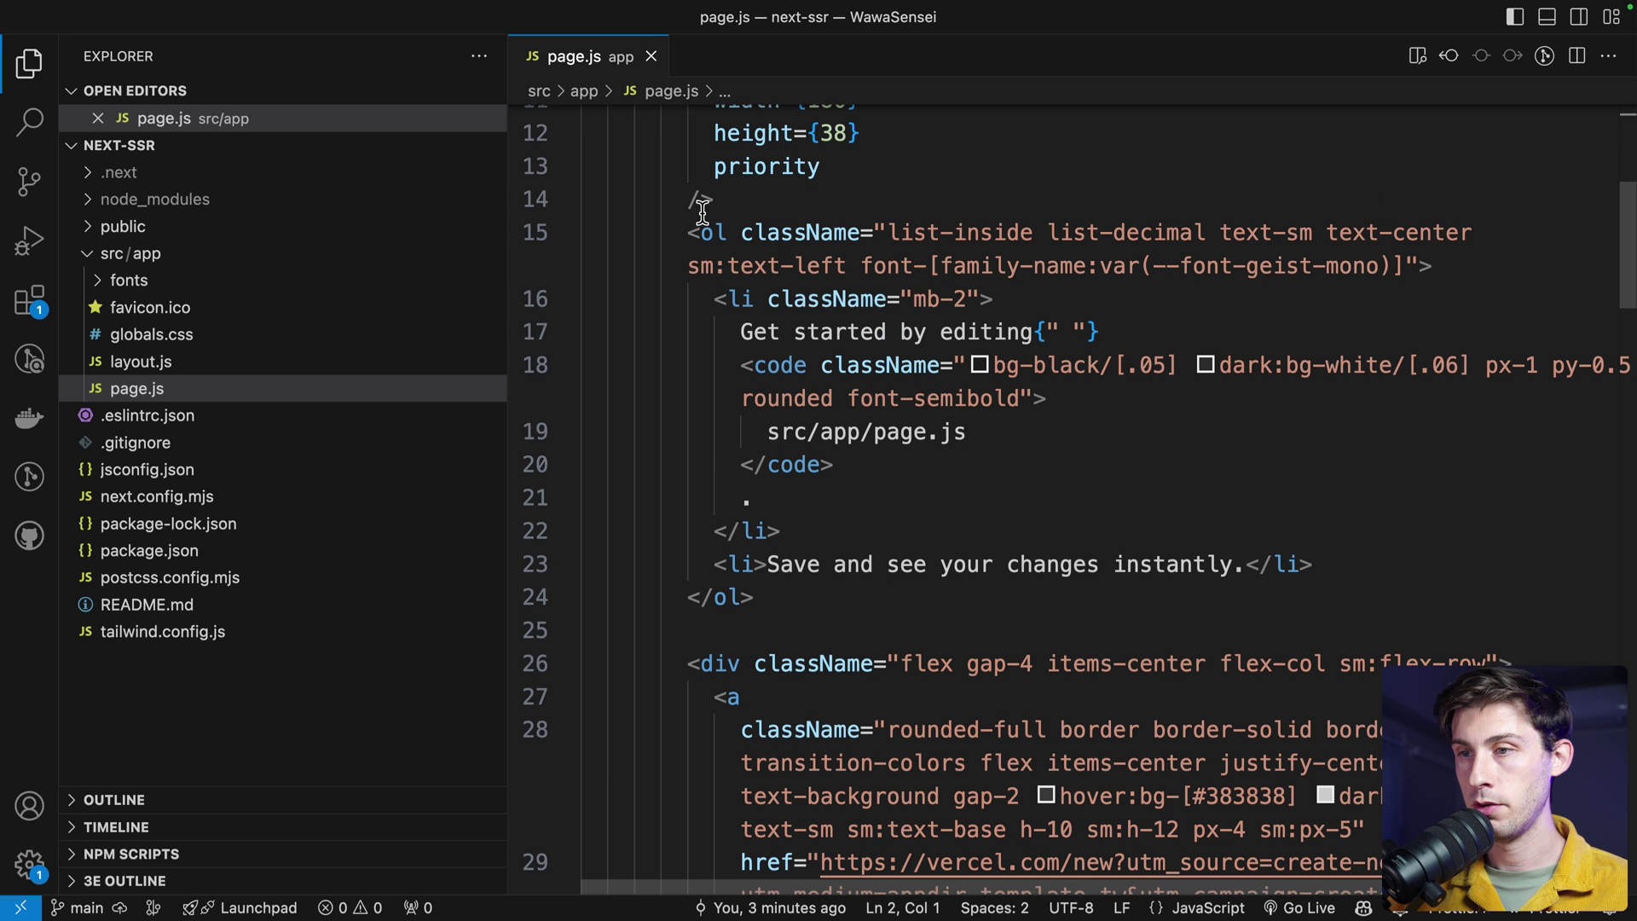
left_click(684, 232)
left_click(805, 598, "shift")
type("Hello world")
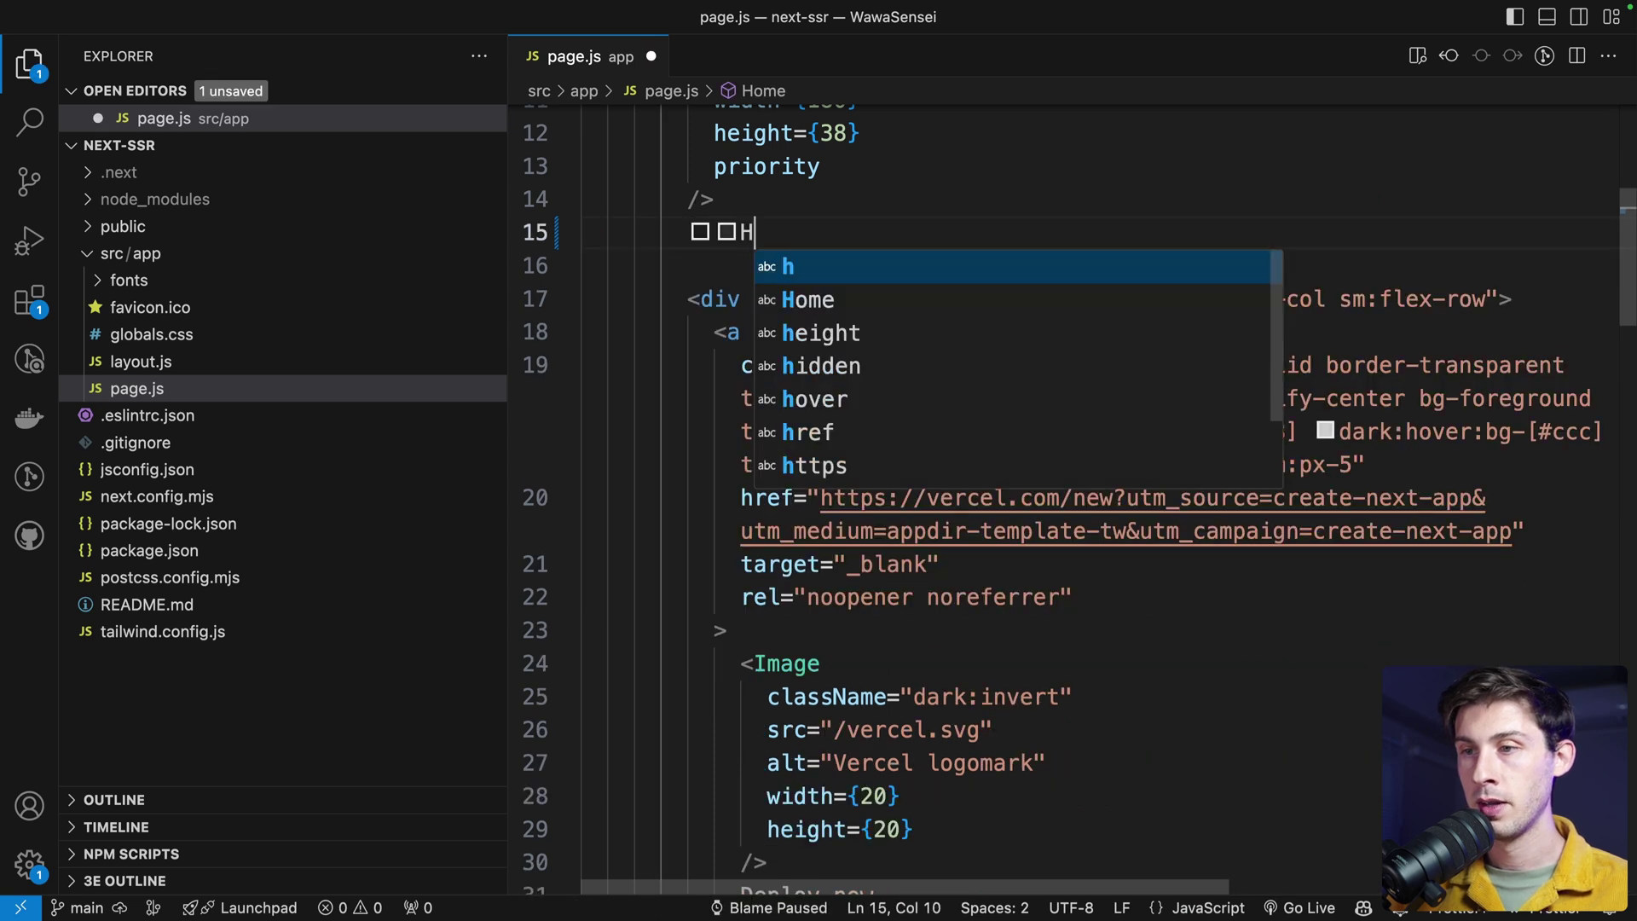
type(", t")
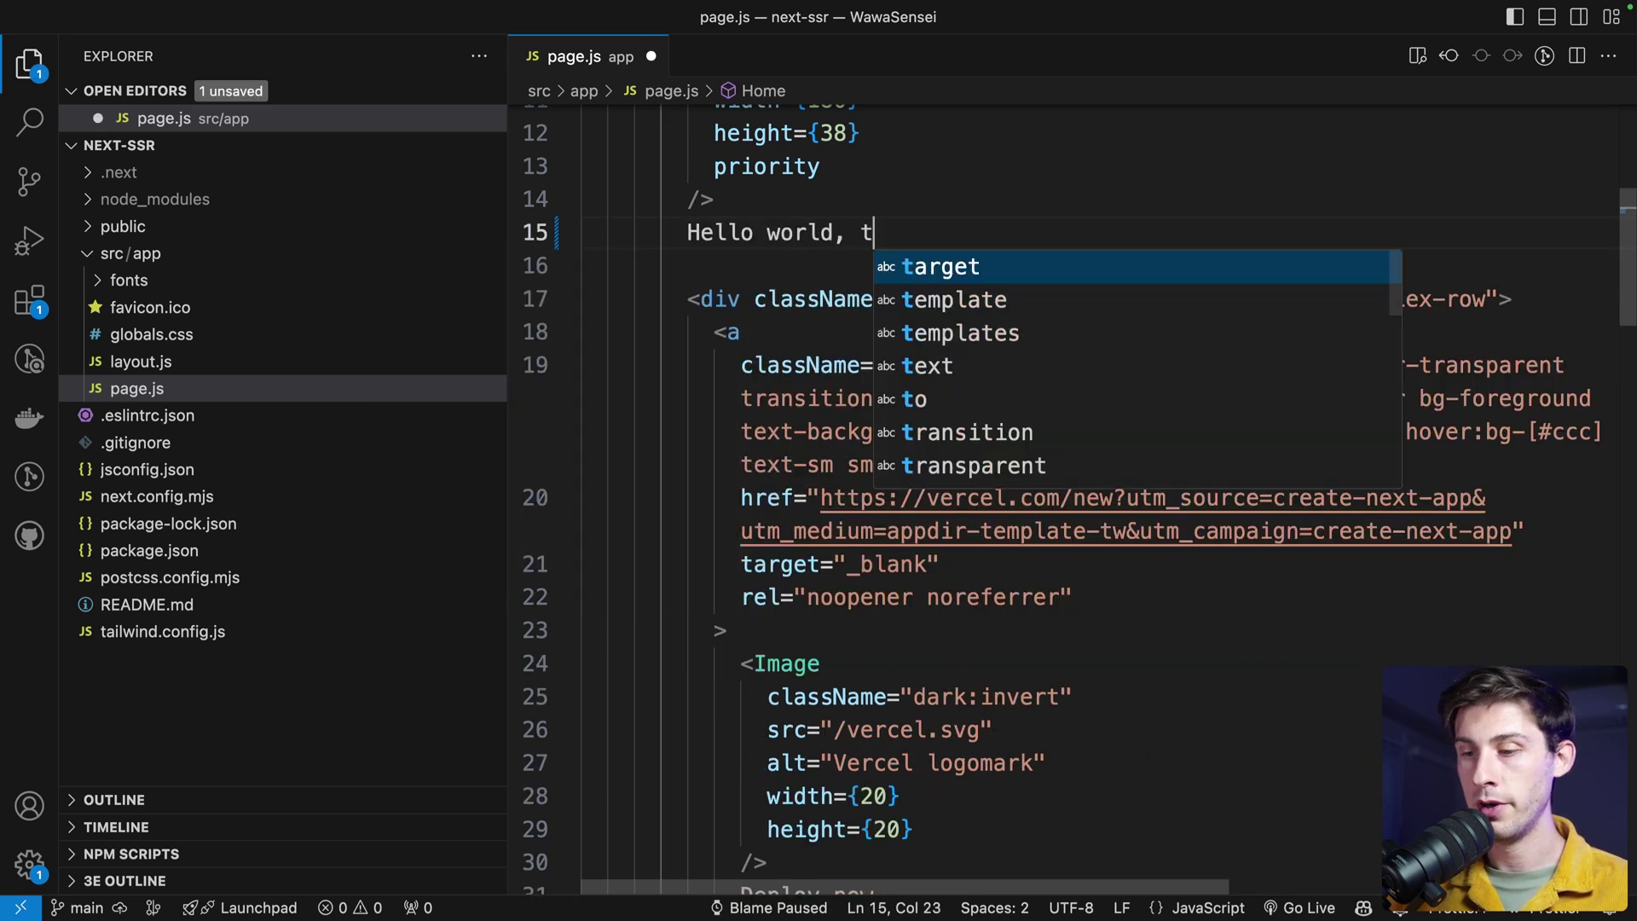
type("his is my nextjs project!")
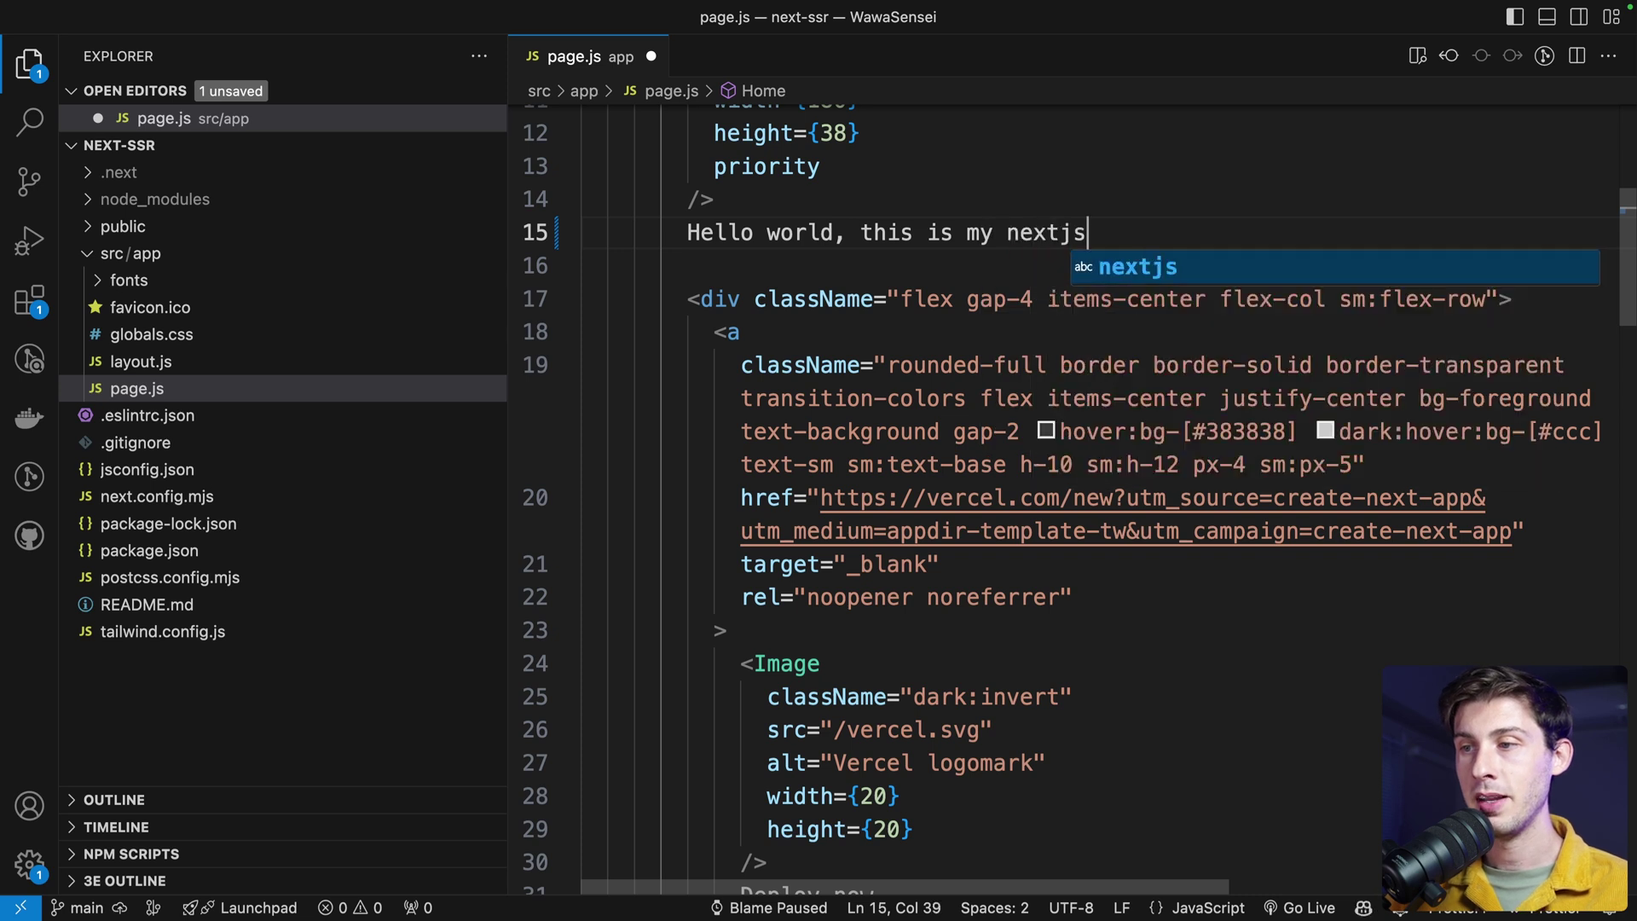
key("cmd+s")
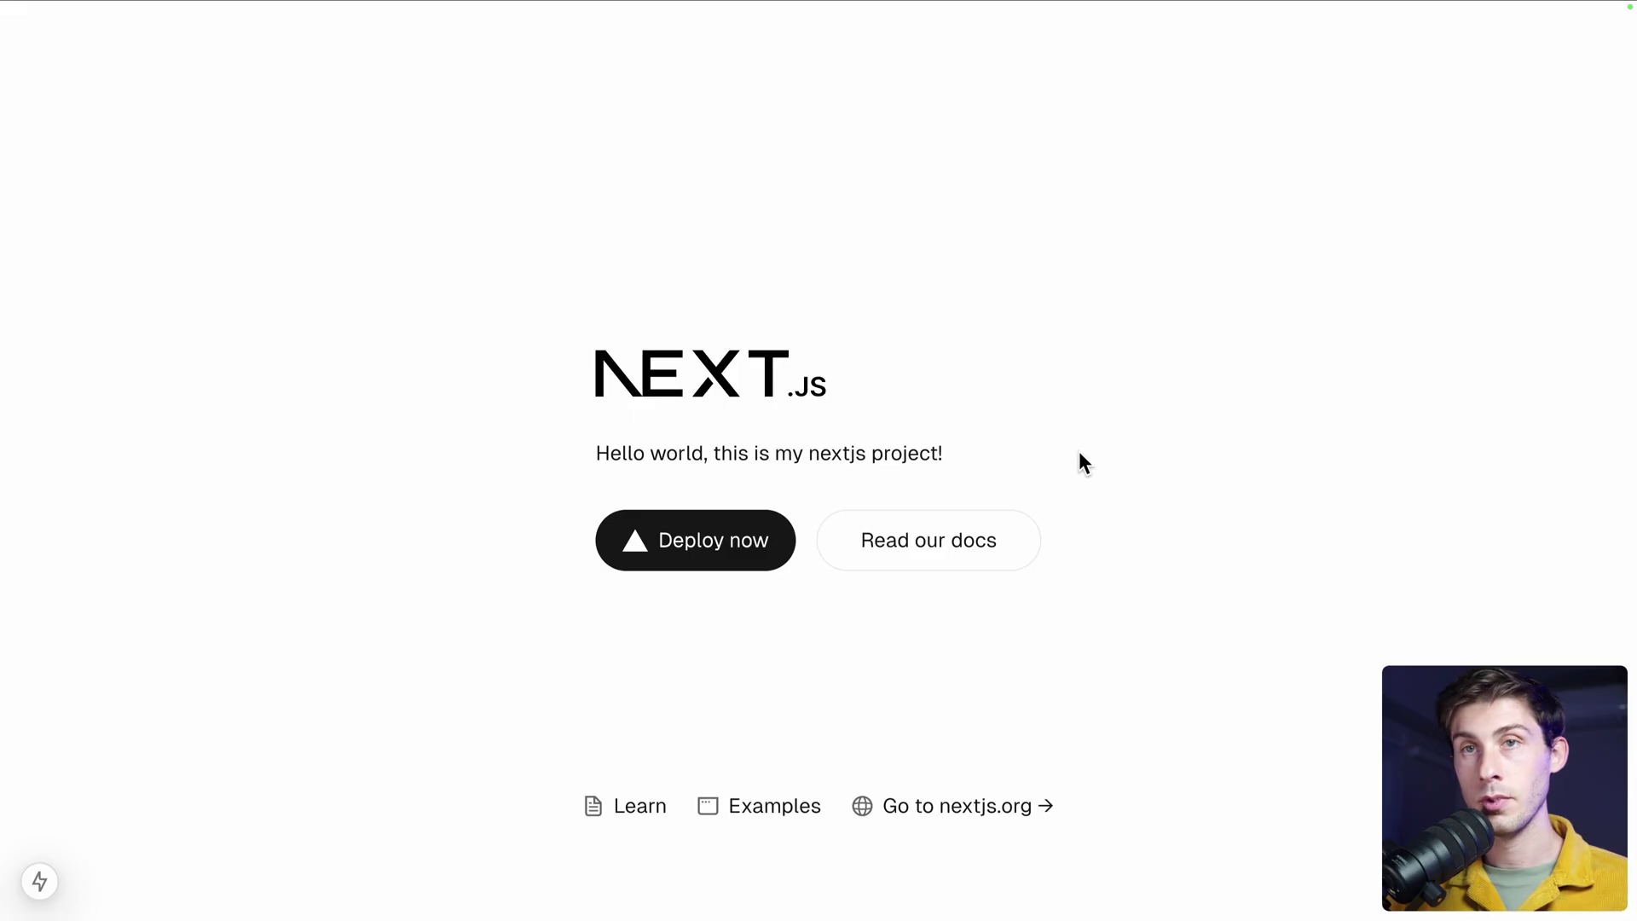
left_click_drag(1110, 451, 556, 448)
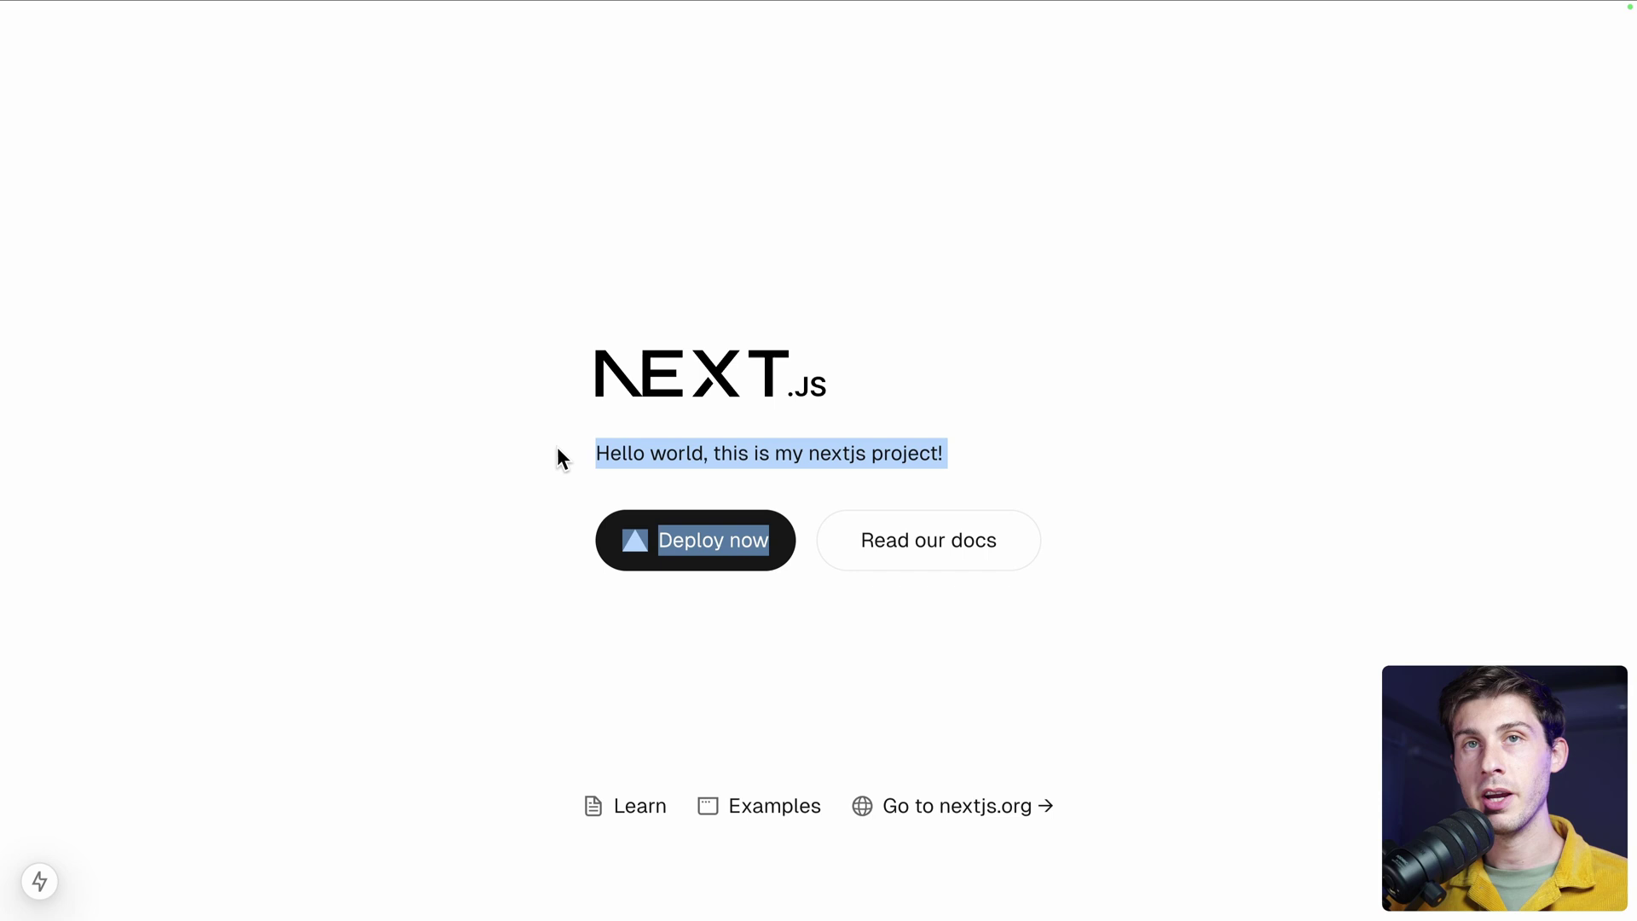
left_click(558, 449)
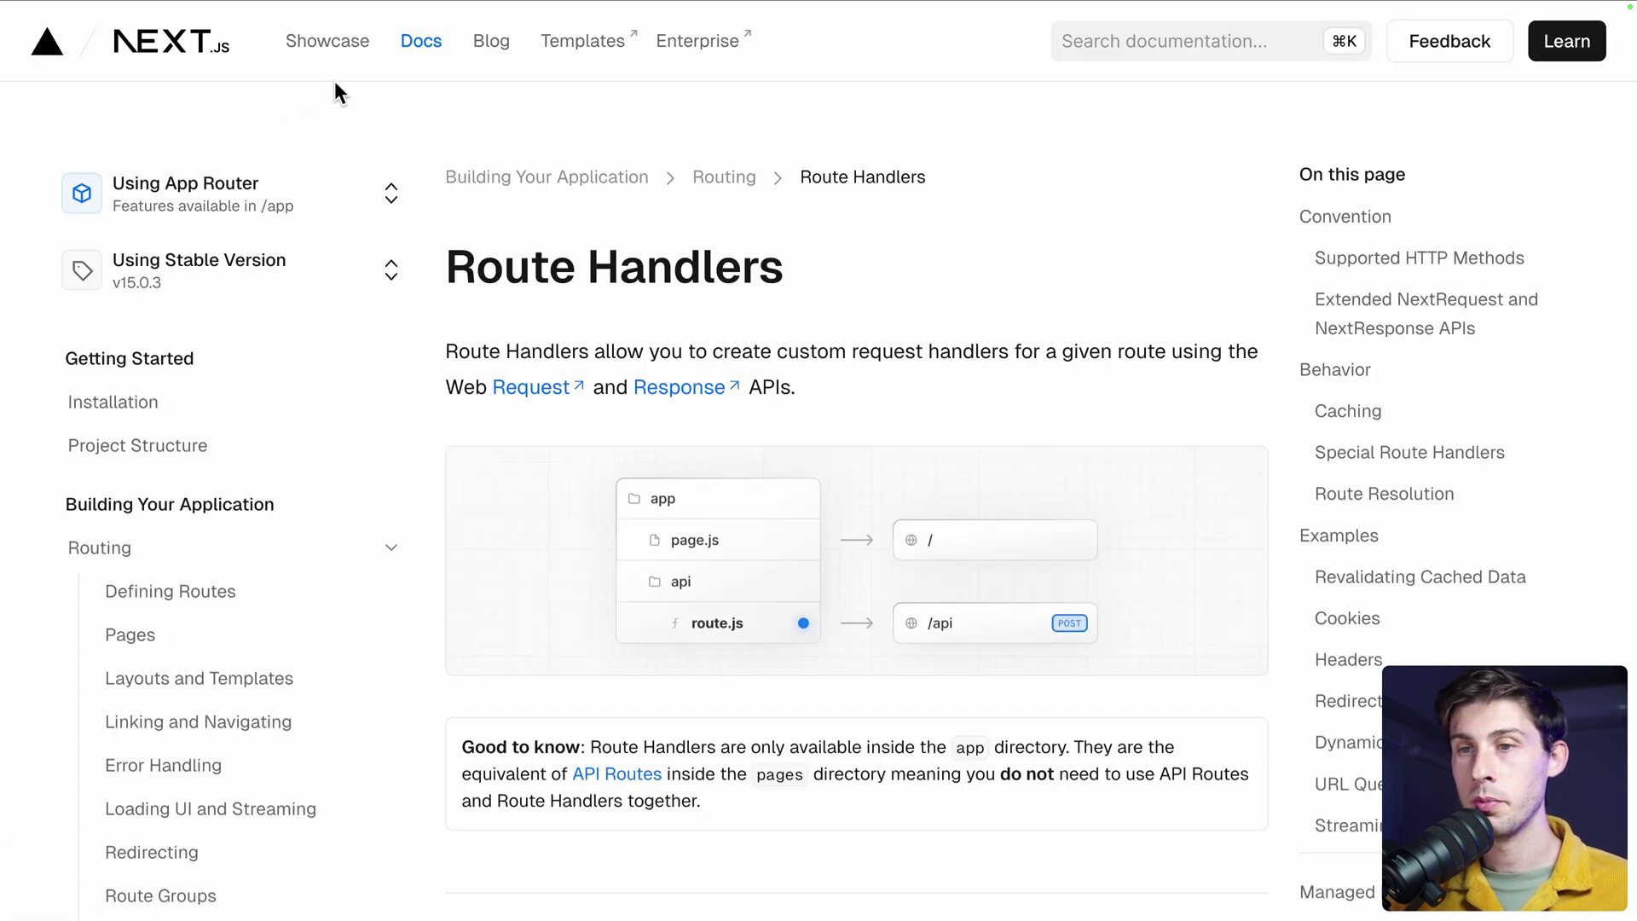
Read the Route Handlers file layout in the Next.js docs and create an api folder inside src/app in VS Code.
scroll(973, 269, "down", 2)
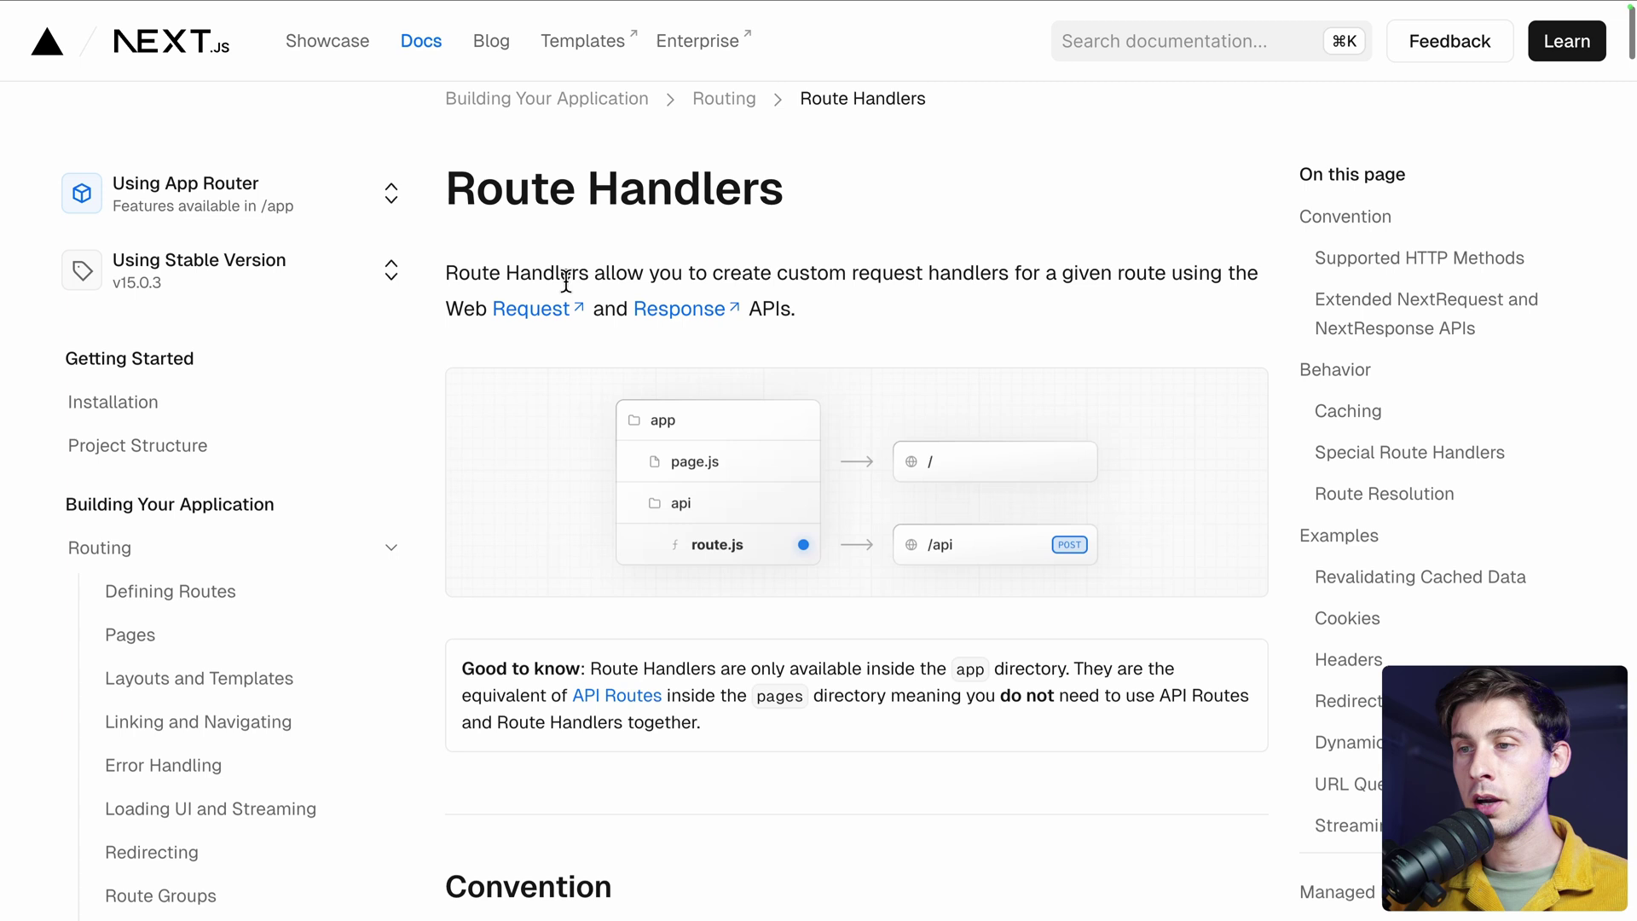
scroll(589, 562, "down", 2)
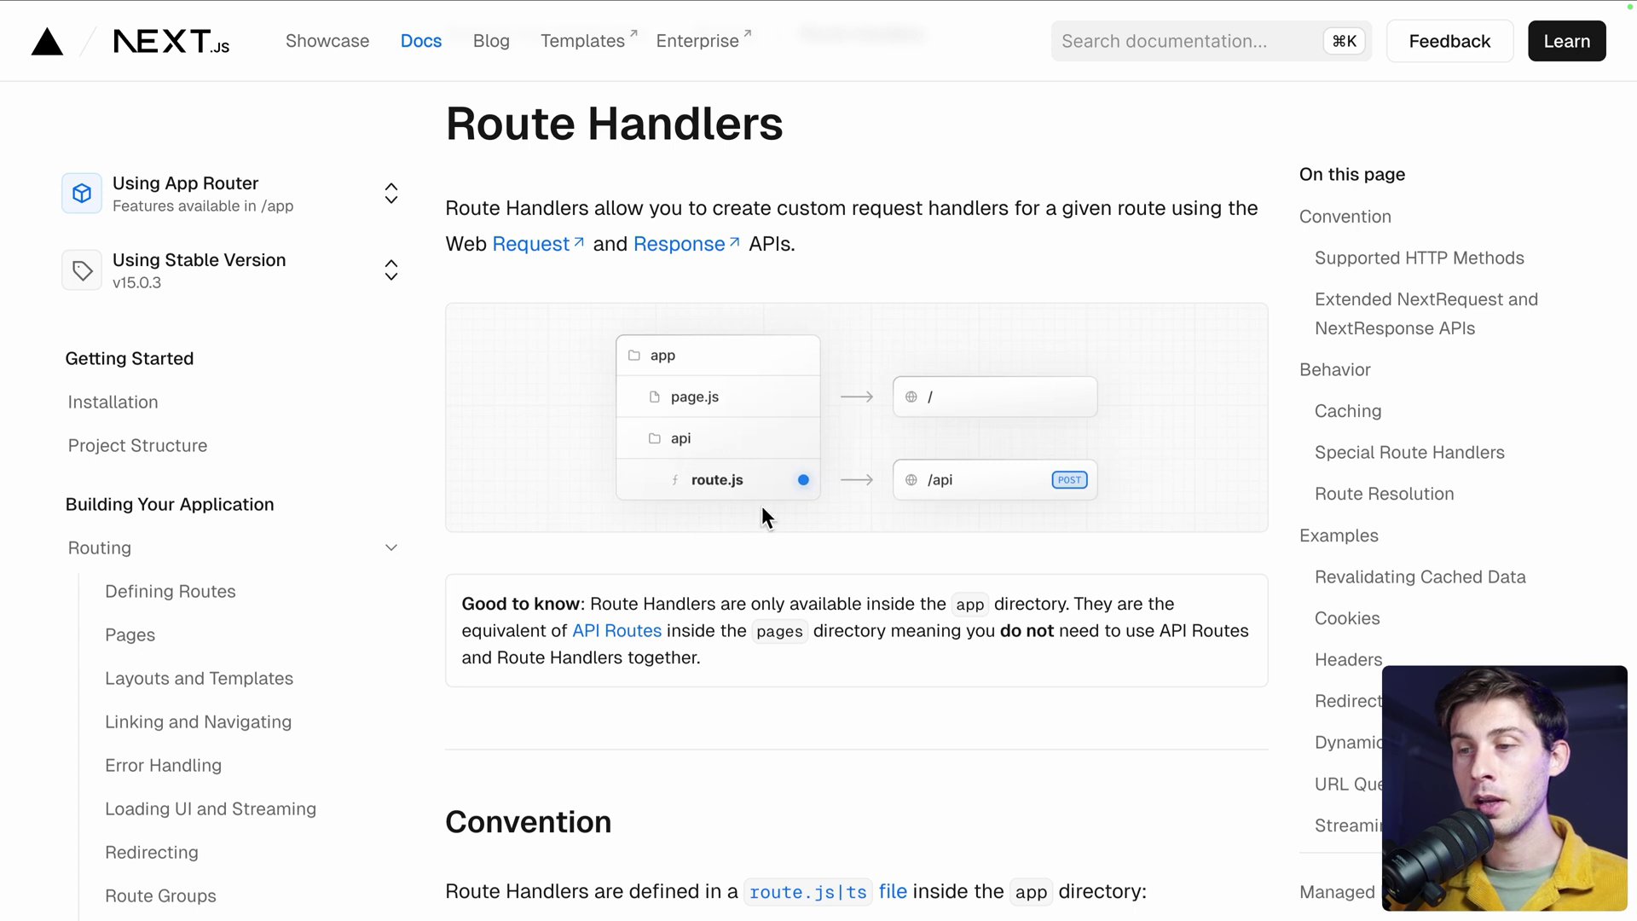
scroll(742, 532, "down", 3)
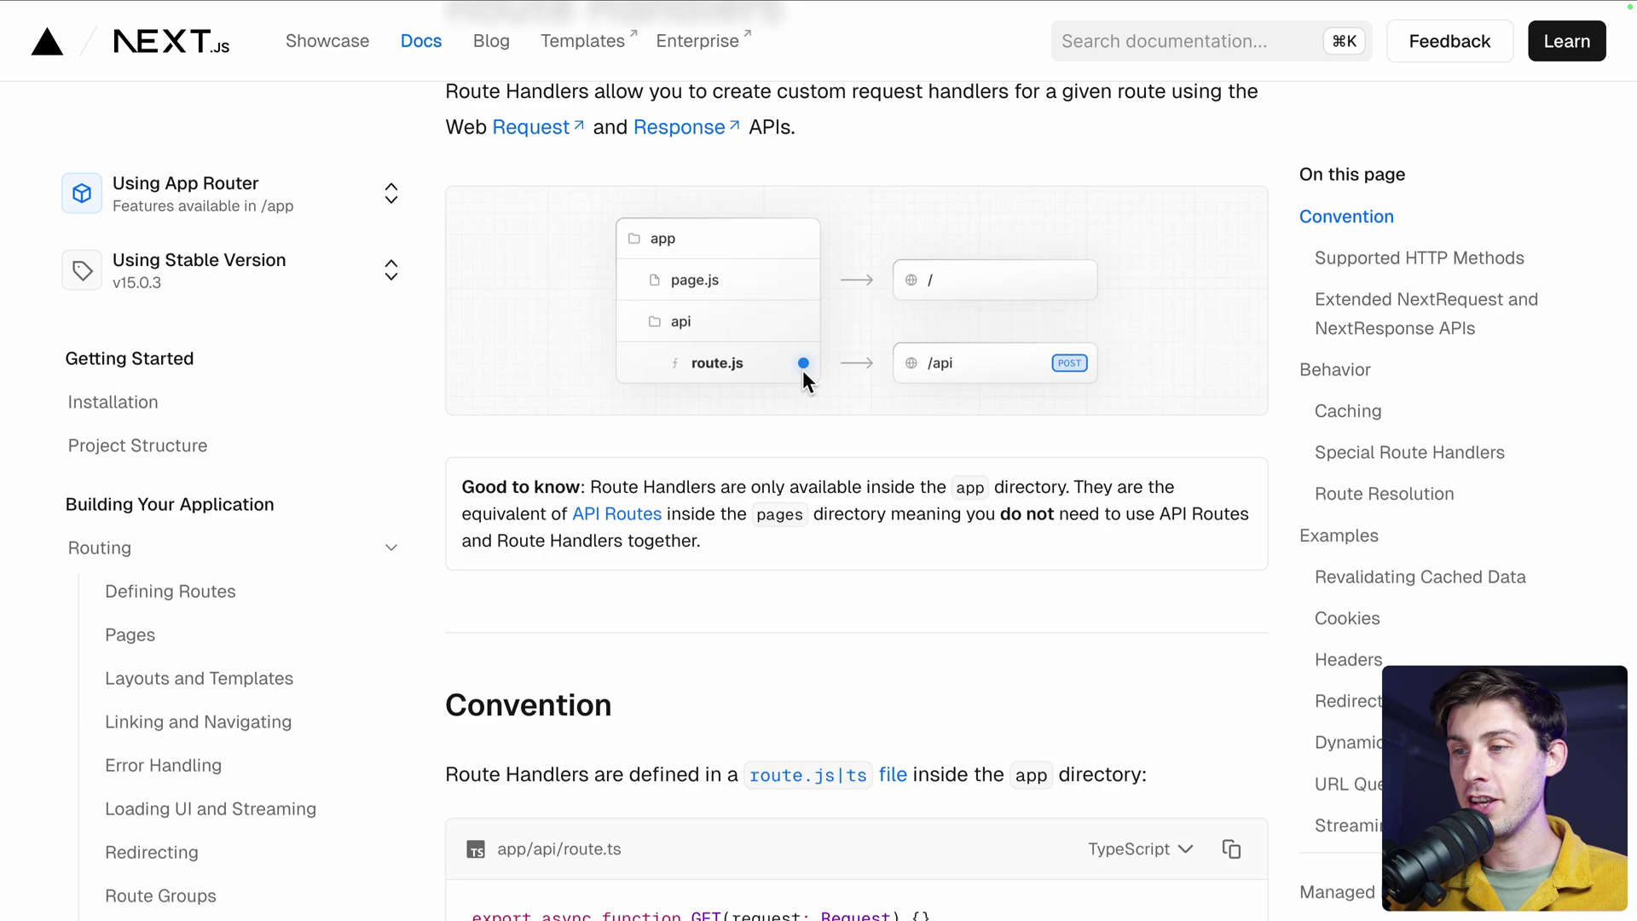
scroll(804, 375, "down", 6)
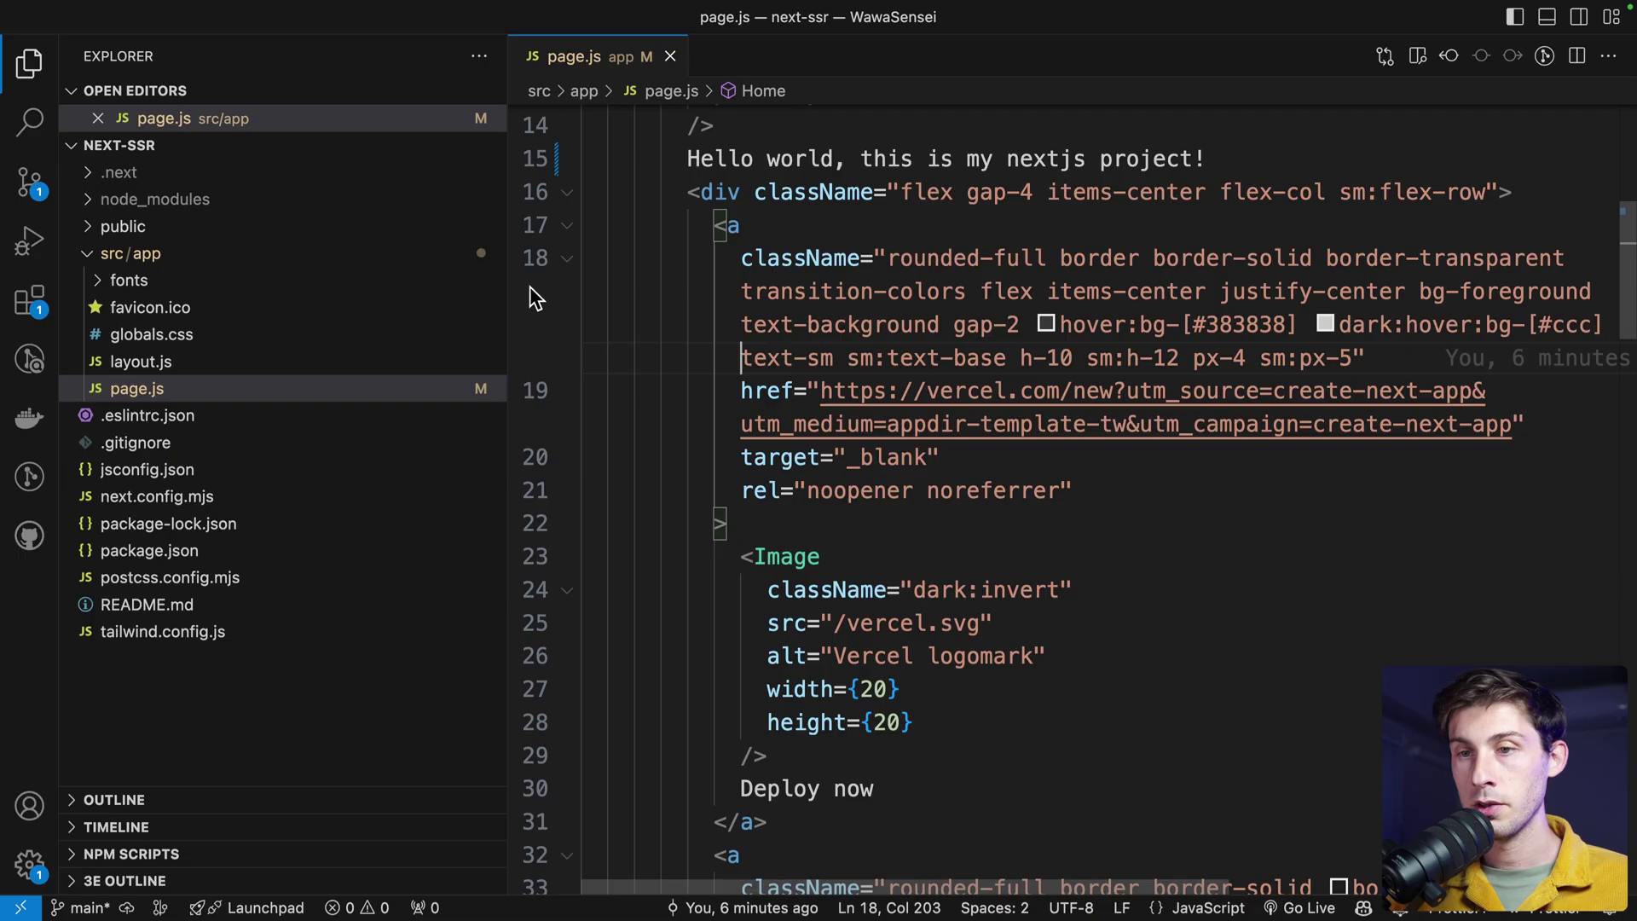
right_click(155, 263)
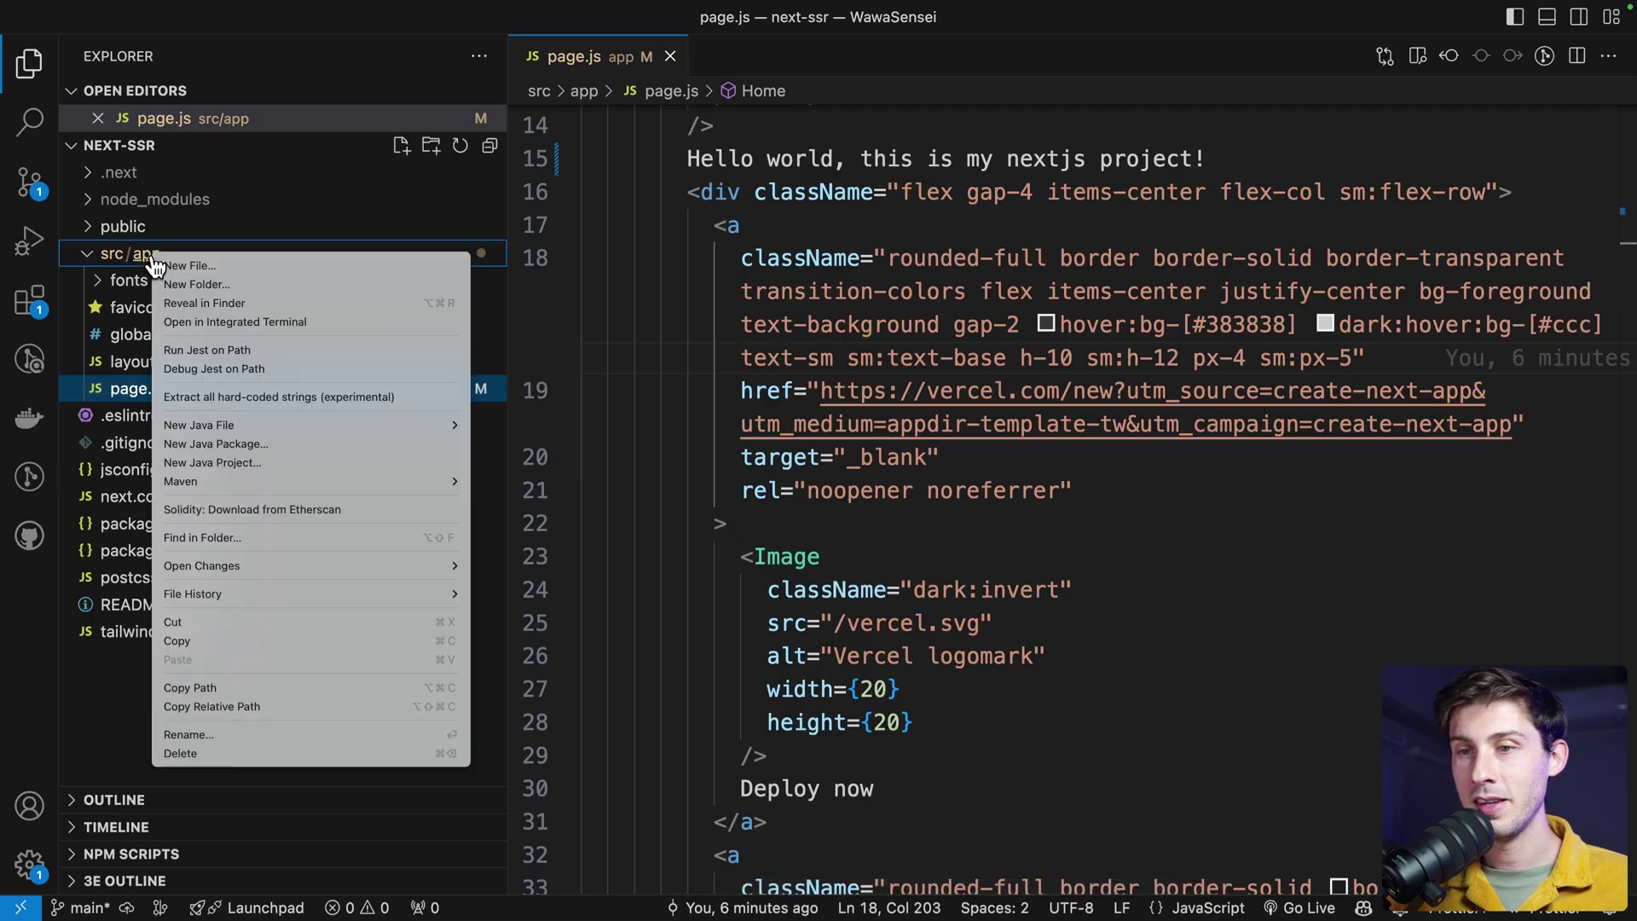
left_click(195, 284)
type("a")
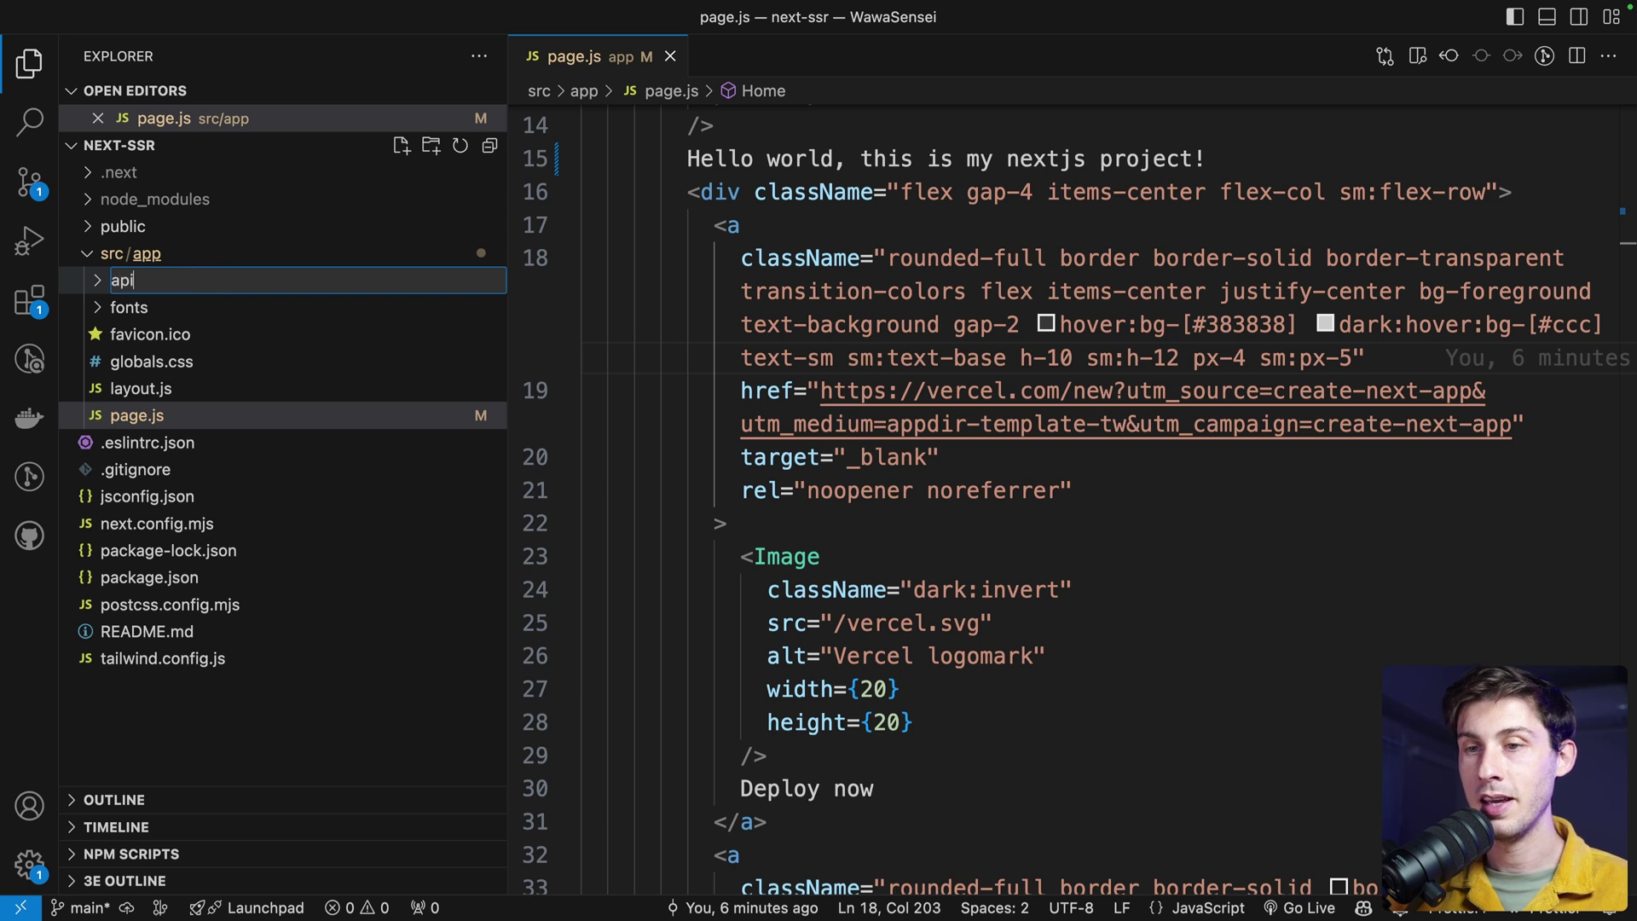
type("pi")
key("Return")
Create a route.js file inside the src/app/api folder.
right_click(116, 290)
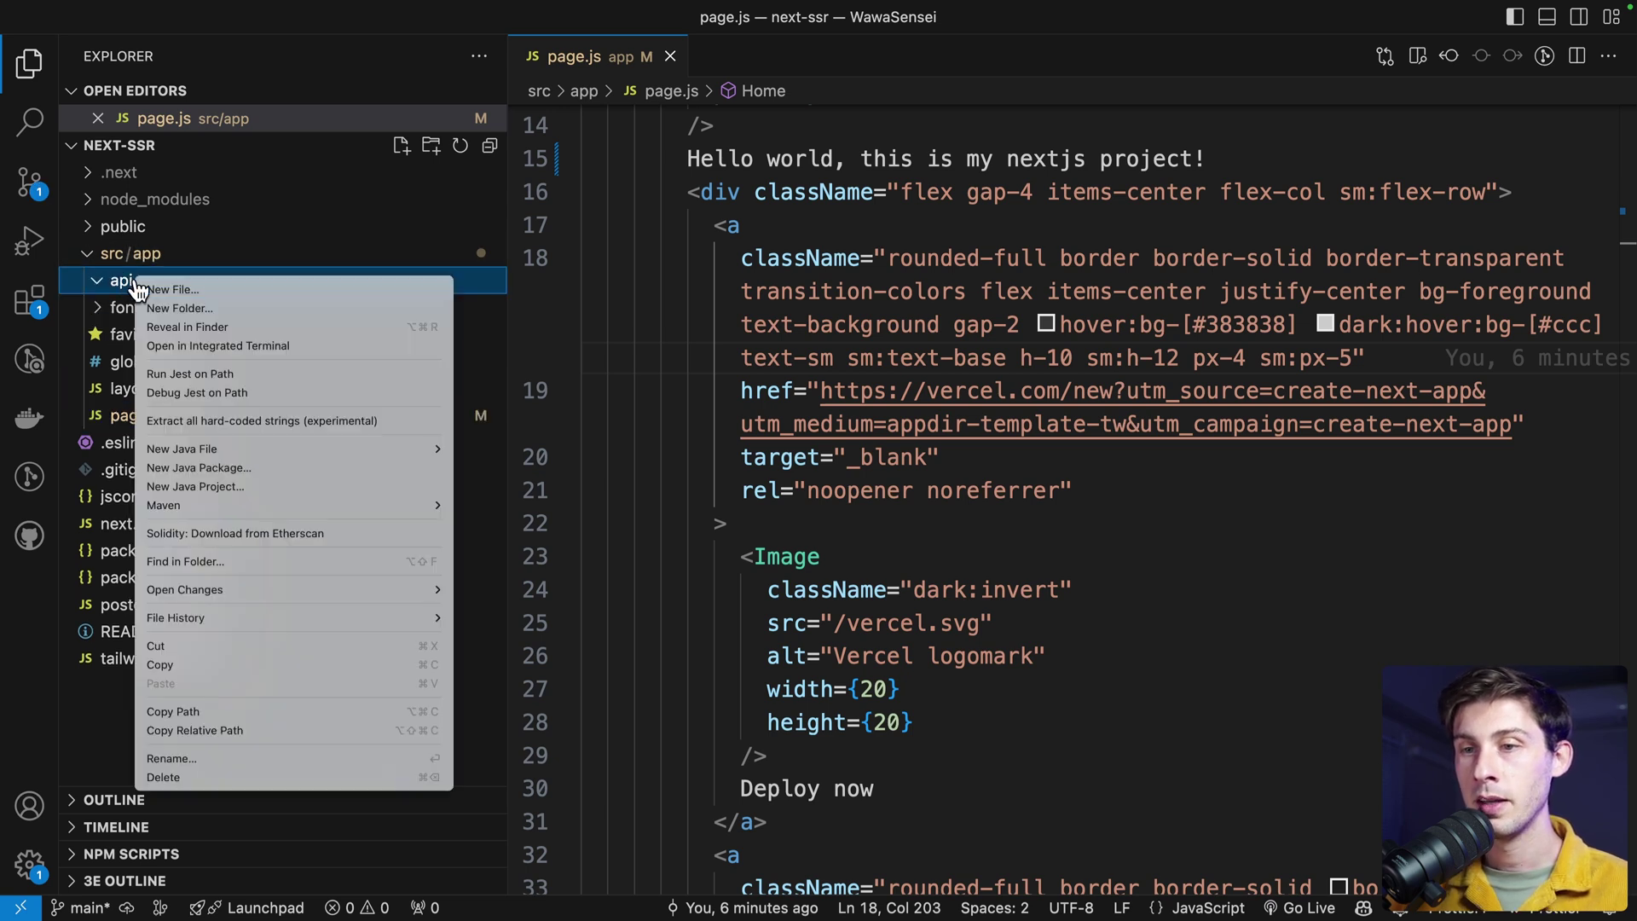
left_click(159, 296)
type("route.j")
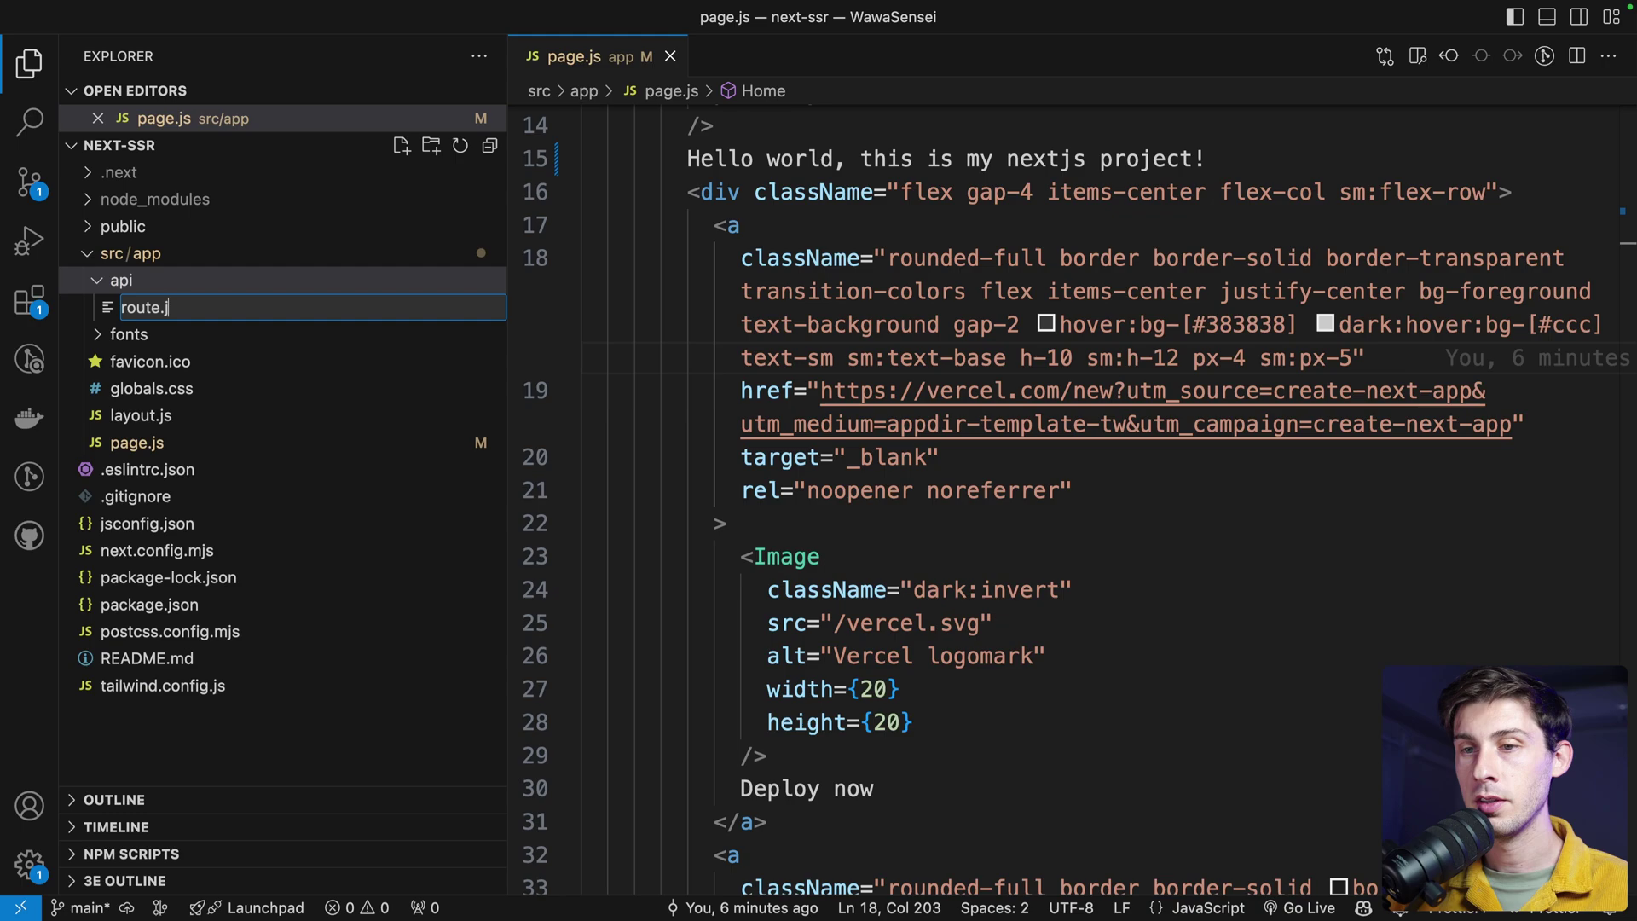
type("s")
key("Return")
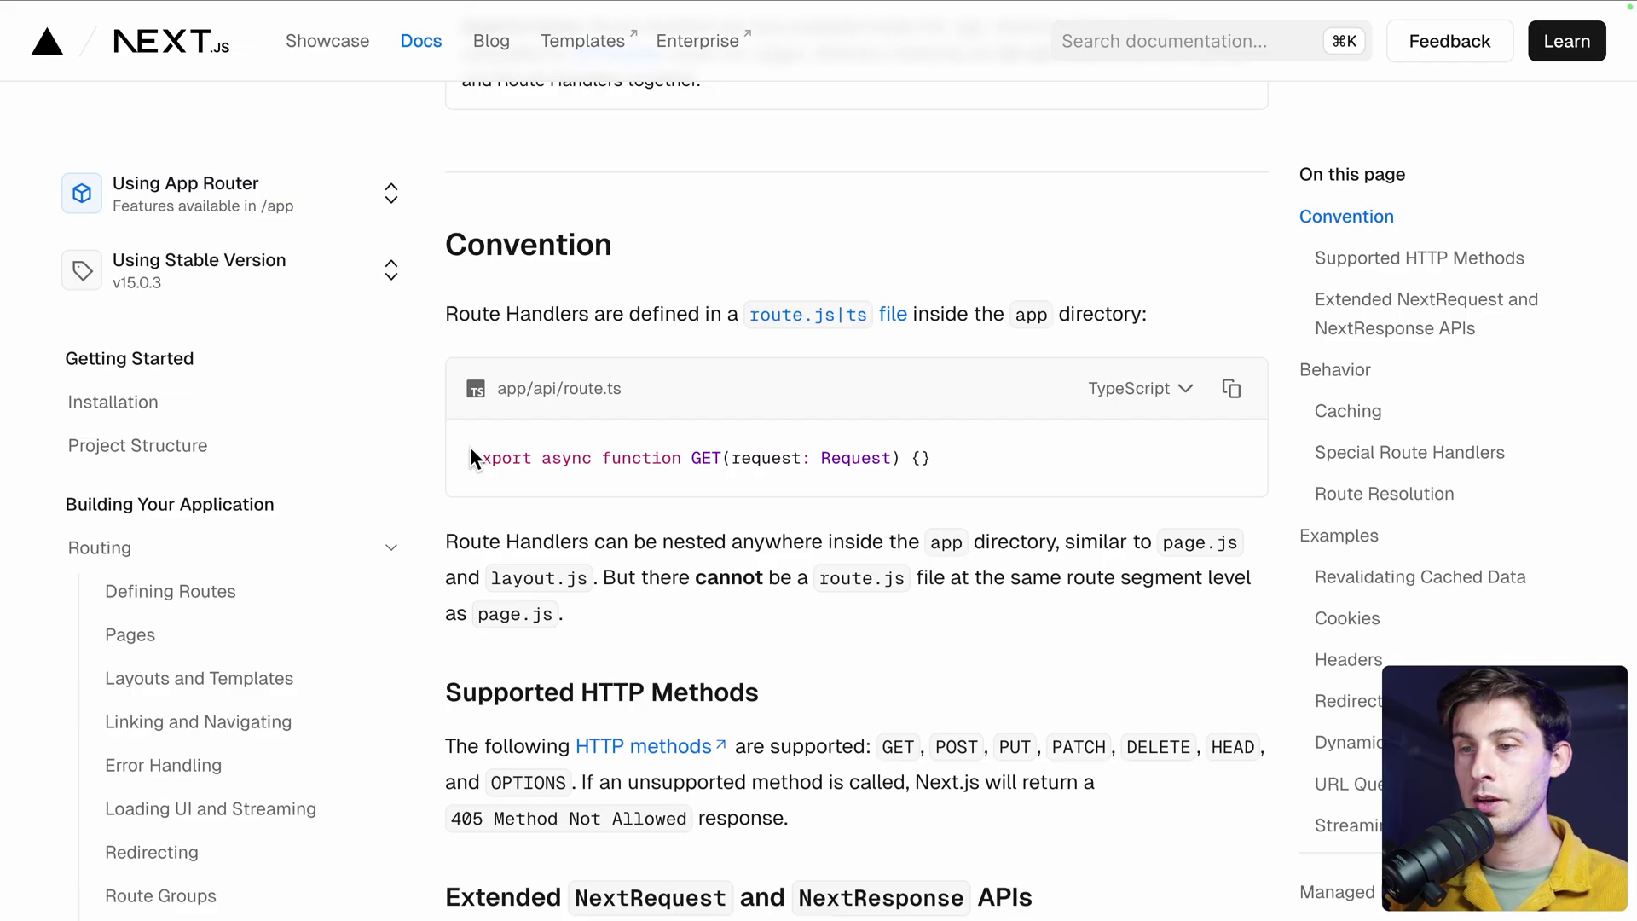
Switch the docs' Convention sample to JavaScript and copy its empty async GET function into route.js in VS Code.
left_click_drag(471, 457, 944, 457)
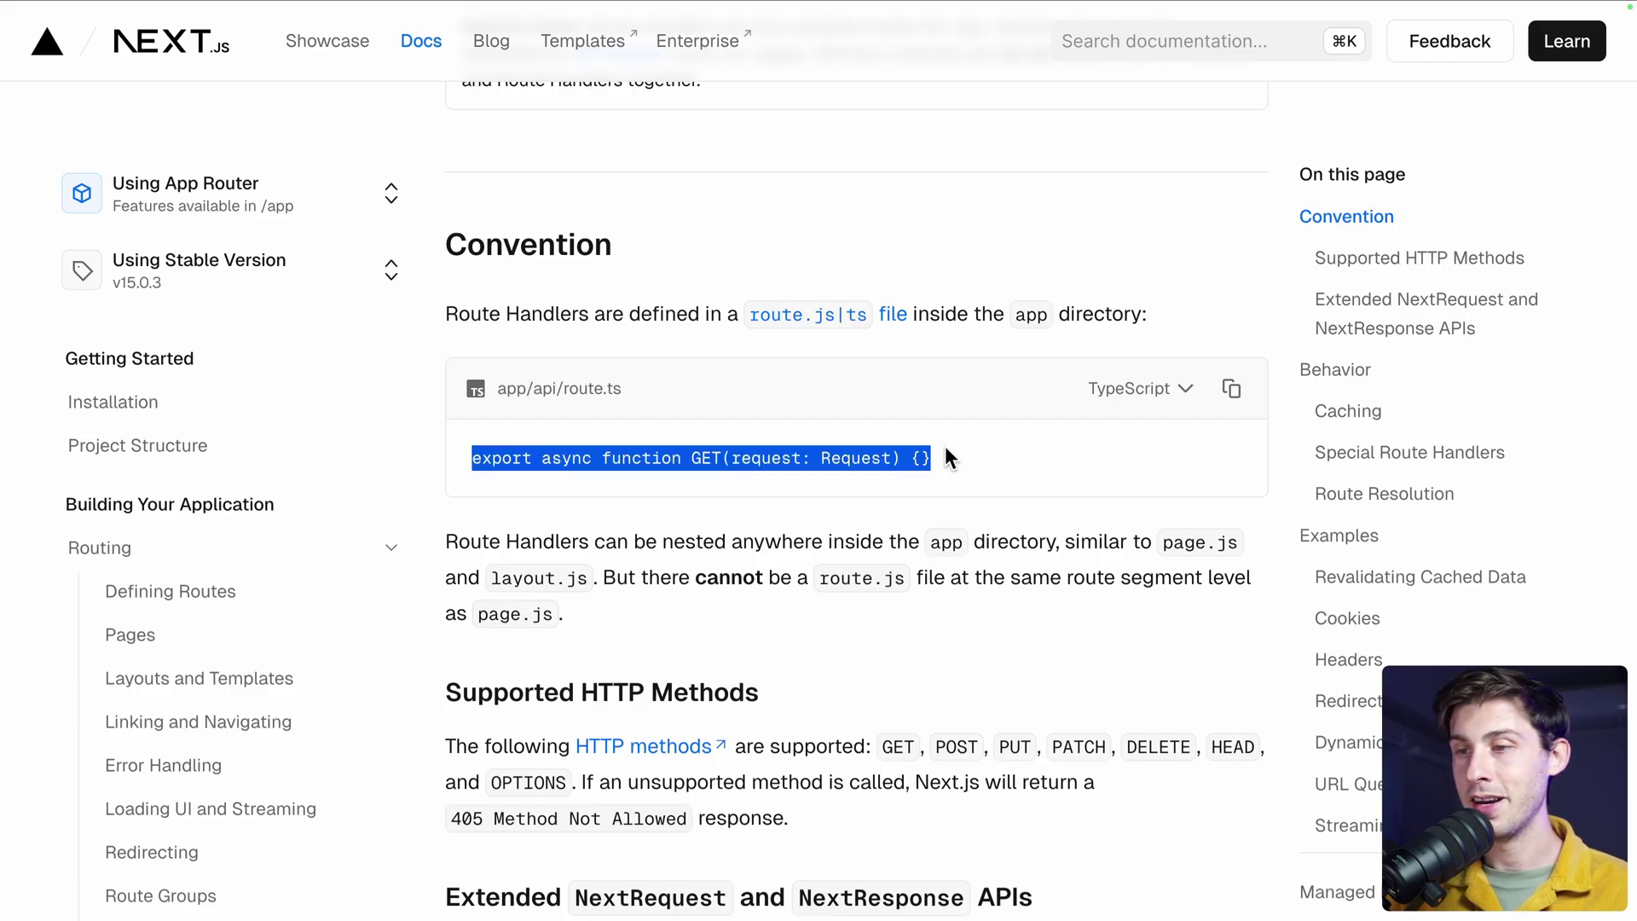
left_click(1137, 386)
left_click(1140, 363)
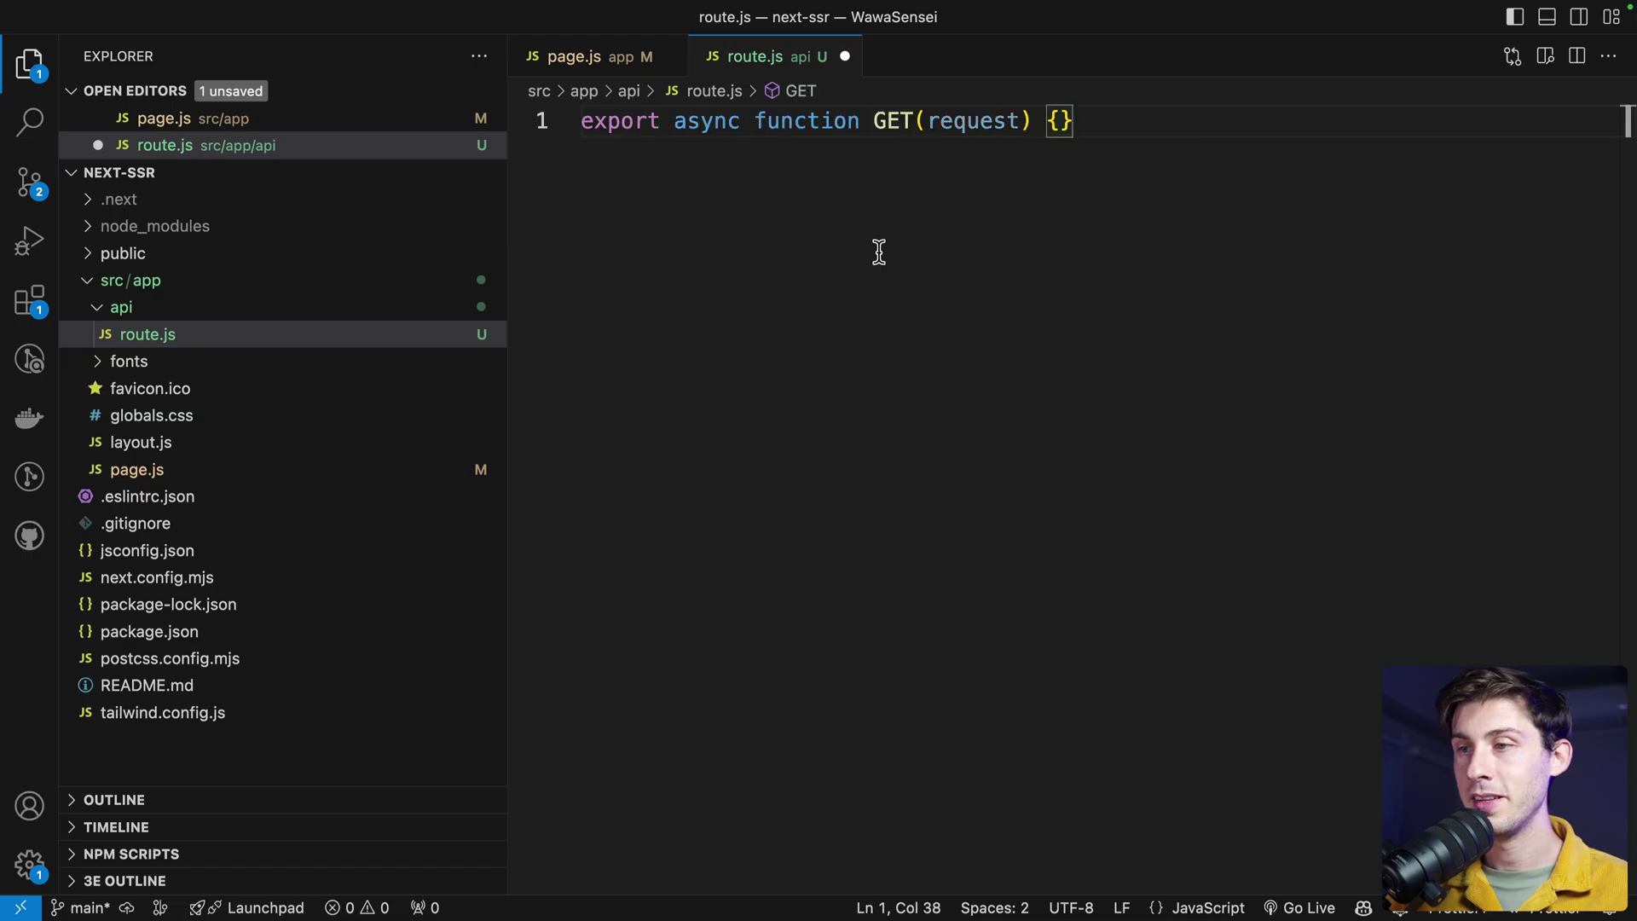
key("Return")
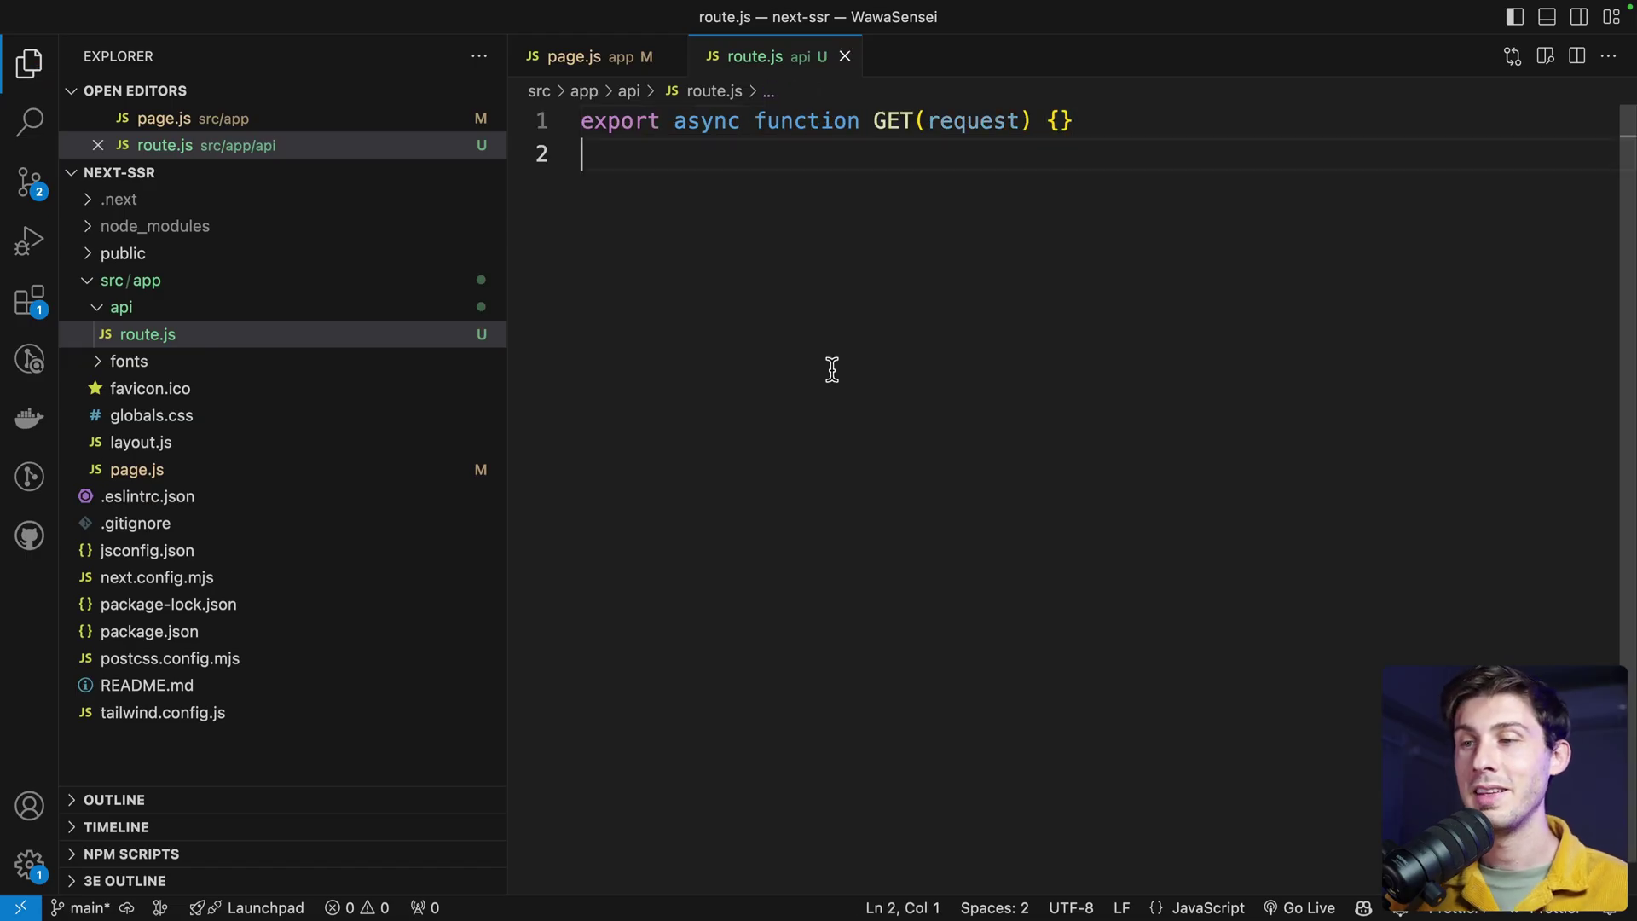
Restore the route.js code that imports NextResponse from "next/server" and makes GET return JSON message "Hello World" with status 200.
key("super+z")
key("super+z")
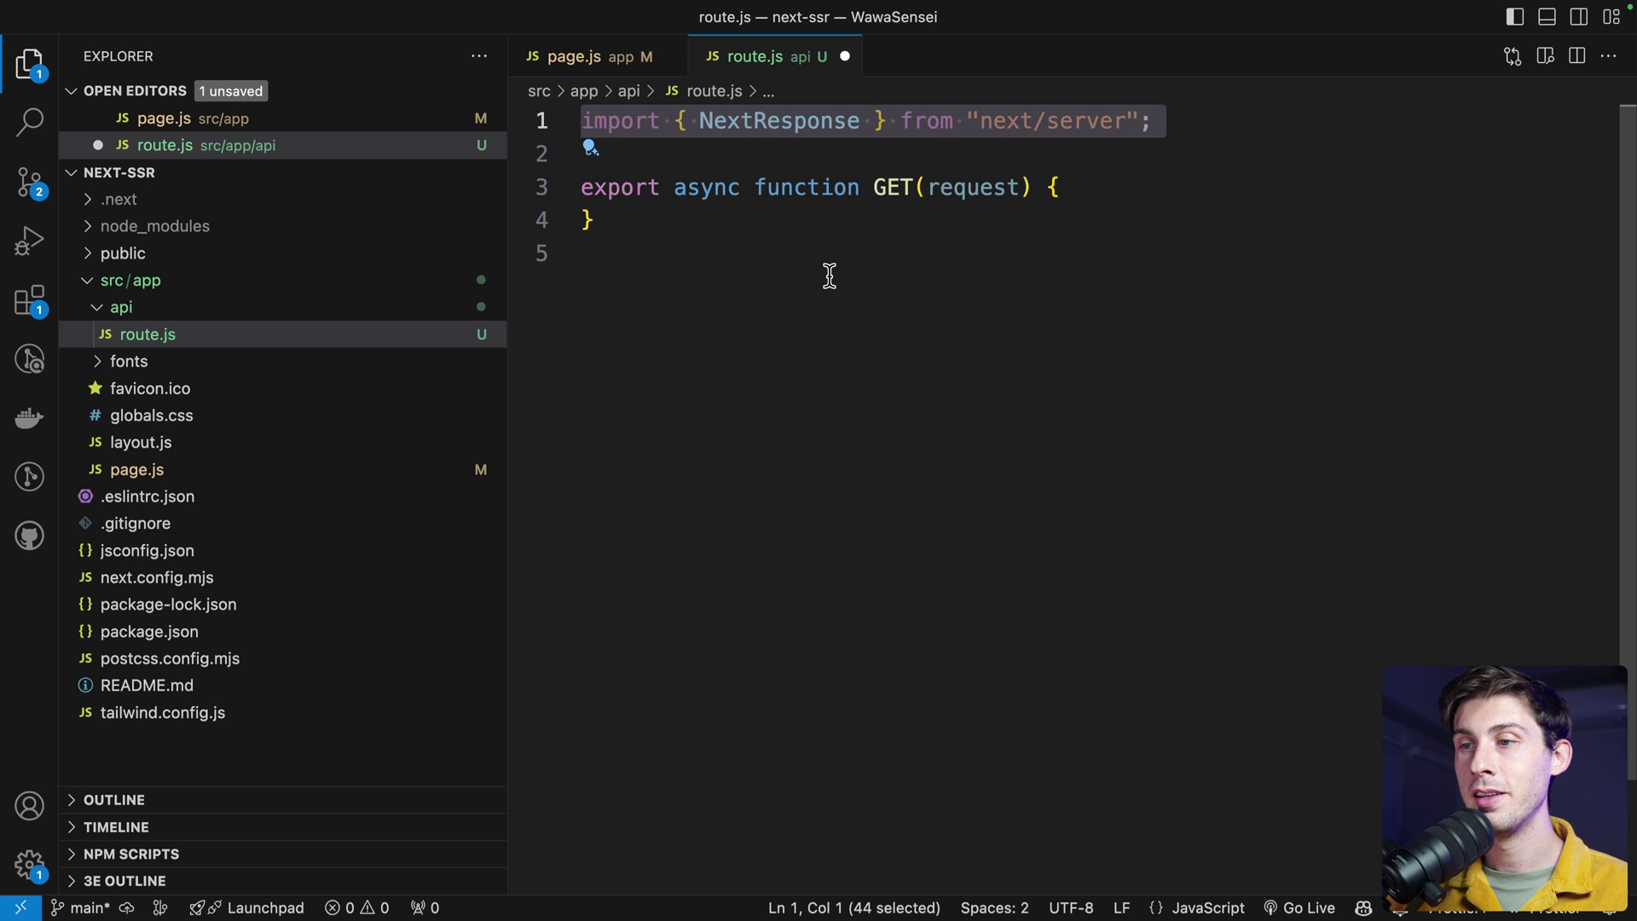
key("super+z")
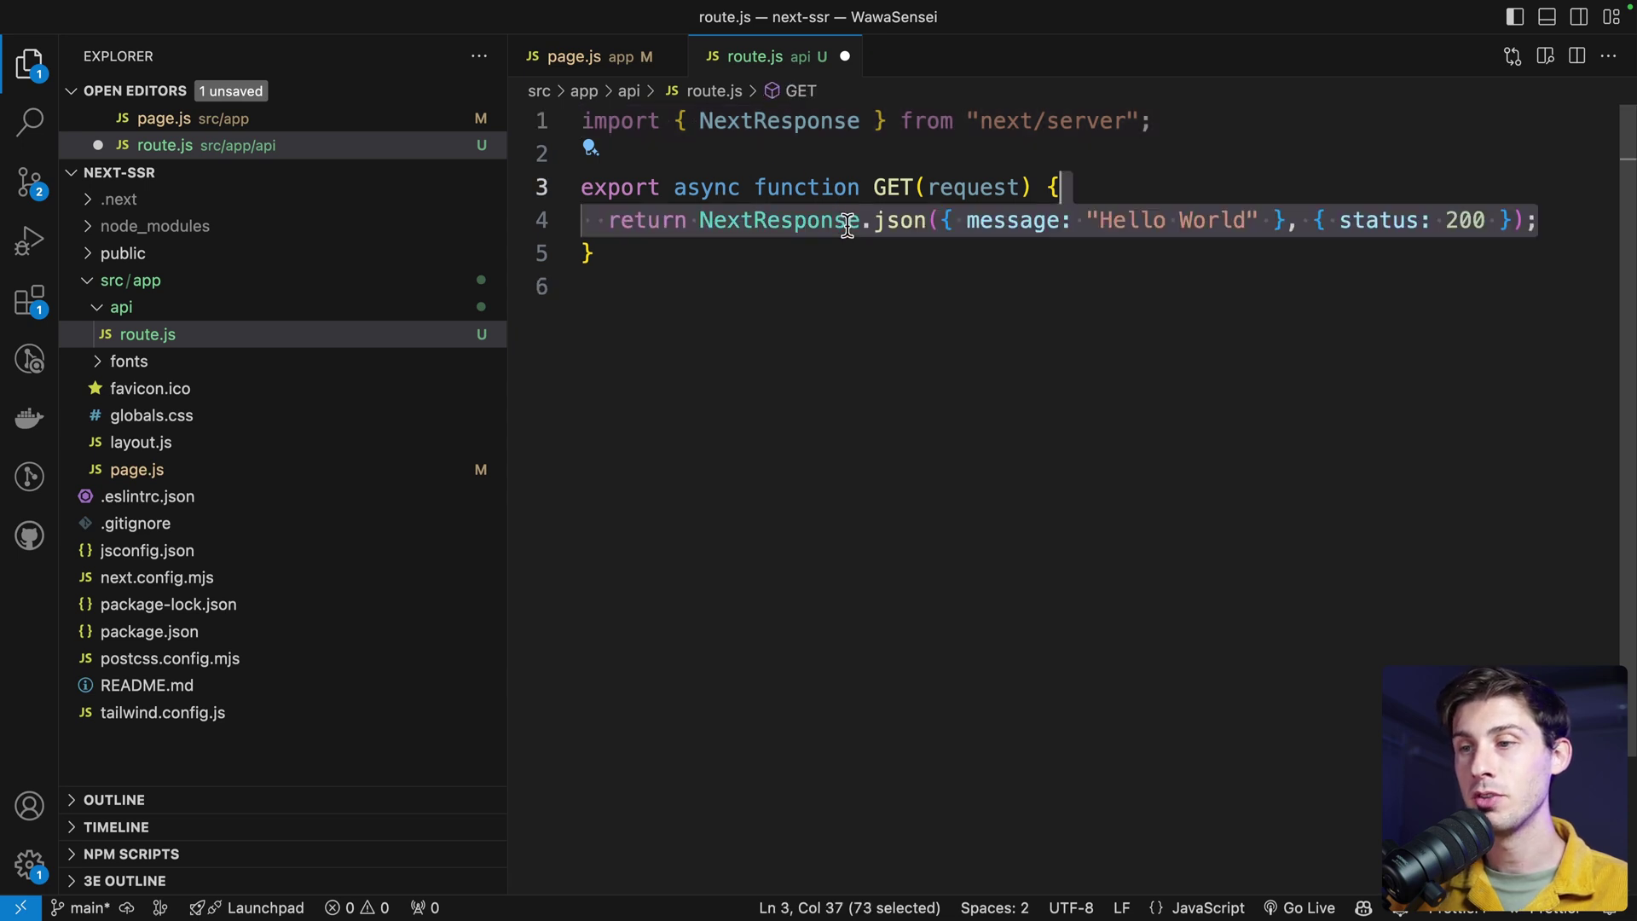
left_click(891, 255)
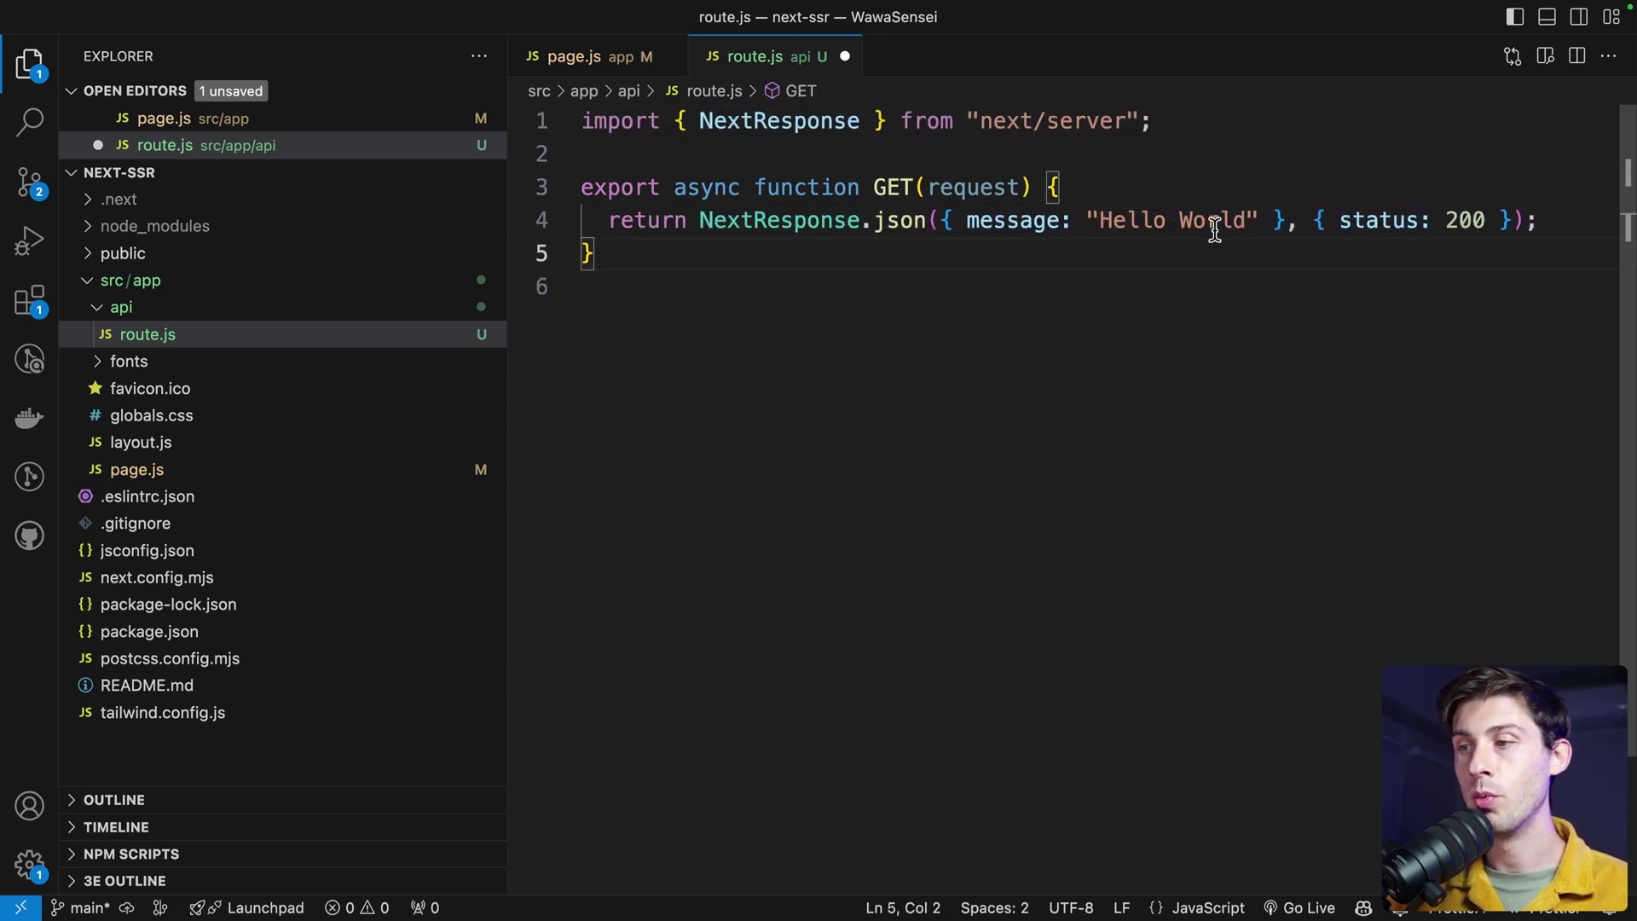
mouse_move(1418, 215)
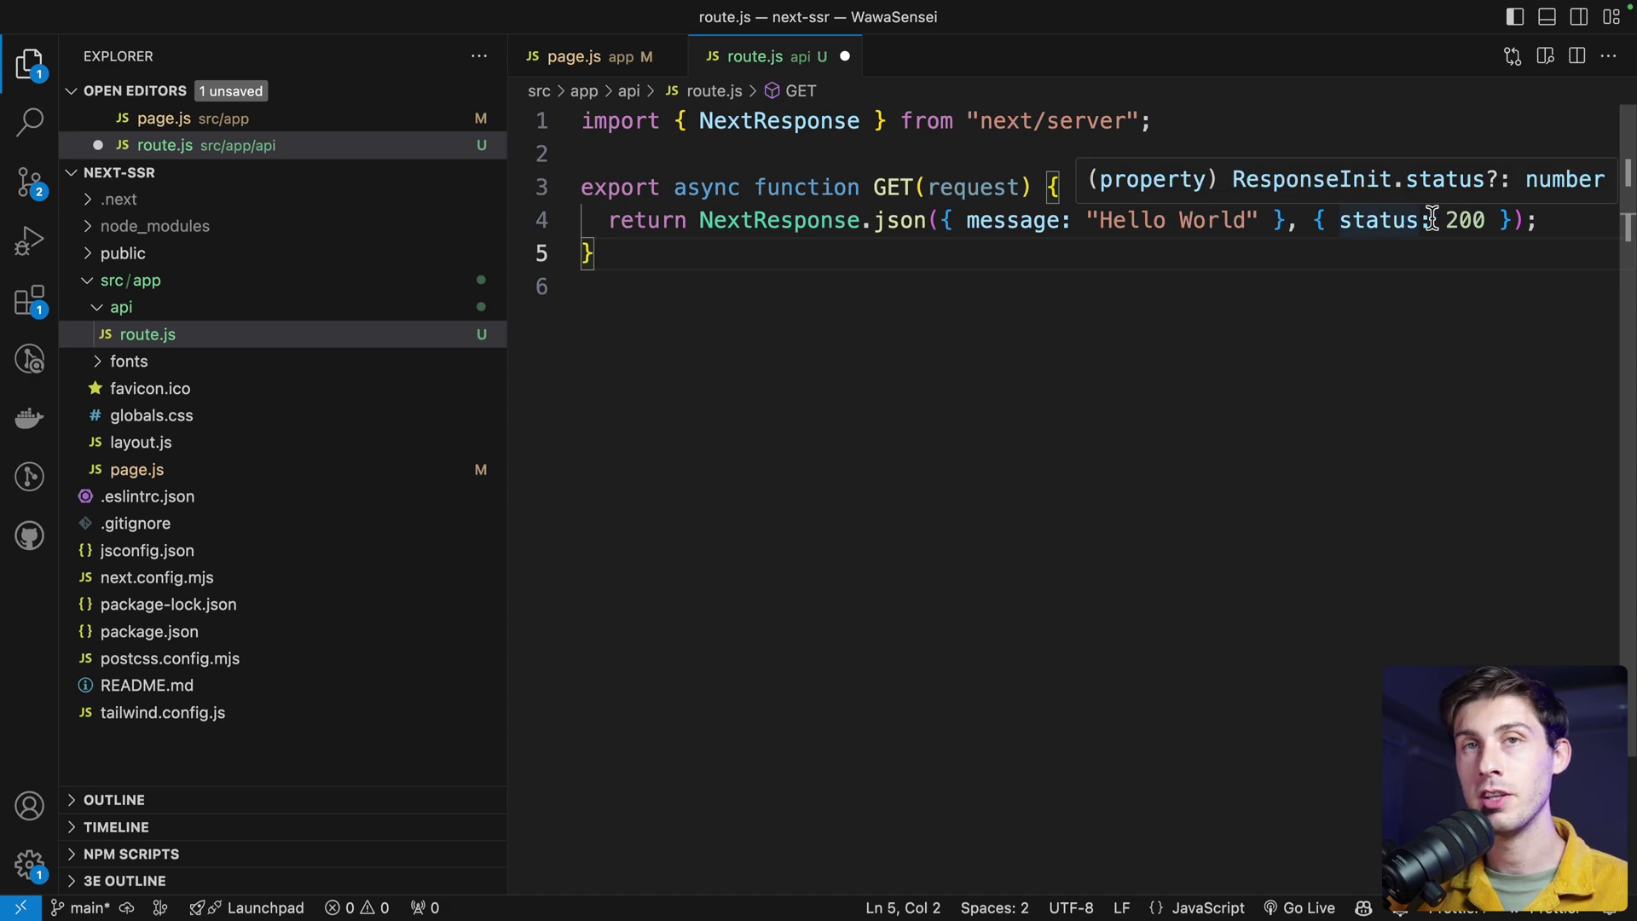
Open localhost:3000/api in the browser and check the JSON response of the new route.
key("super+Tab")
left_click(375, 58)
type("/ap")
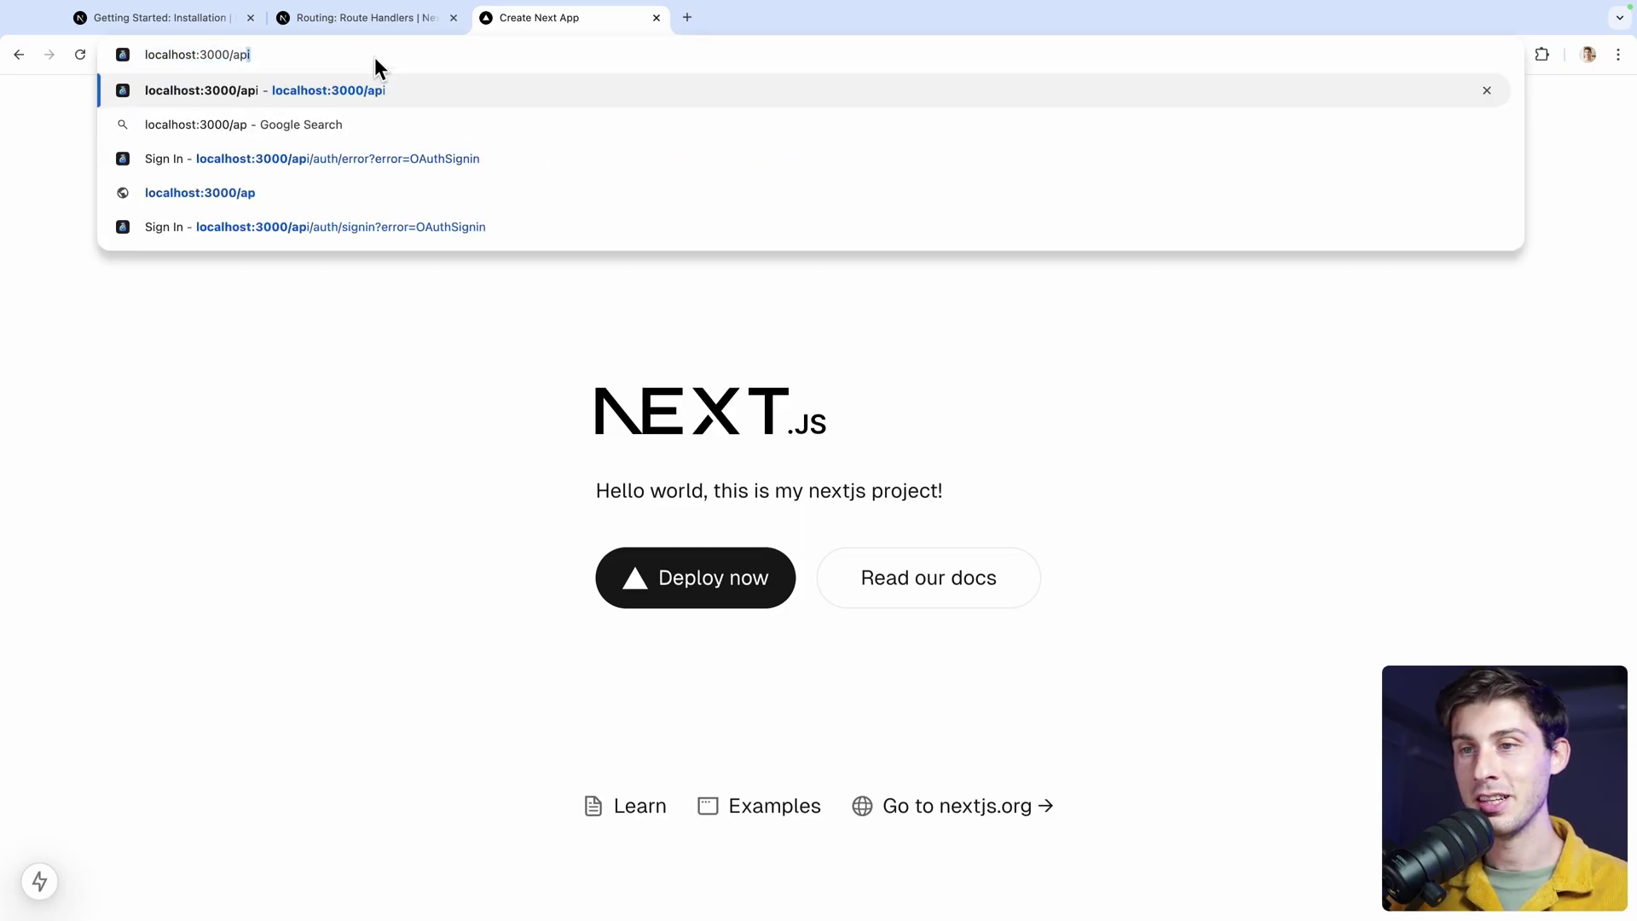
key("Return")
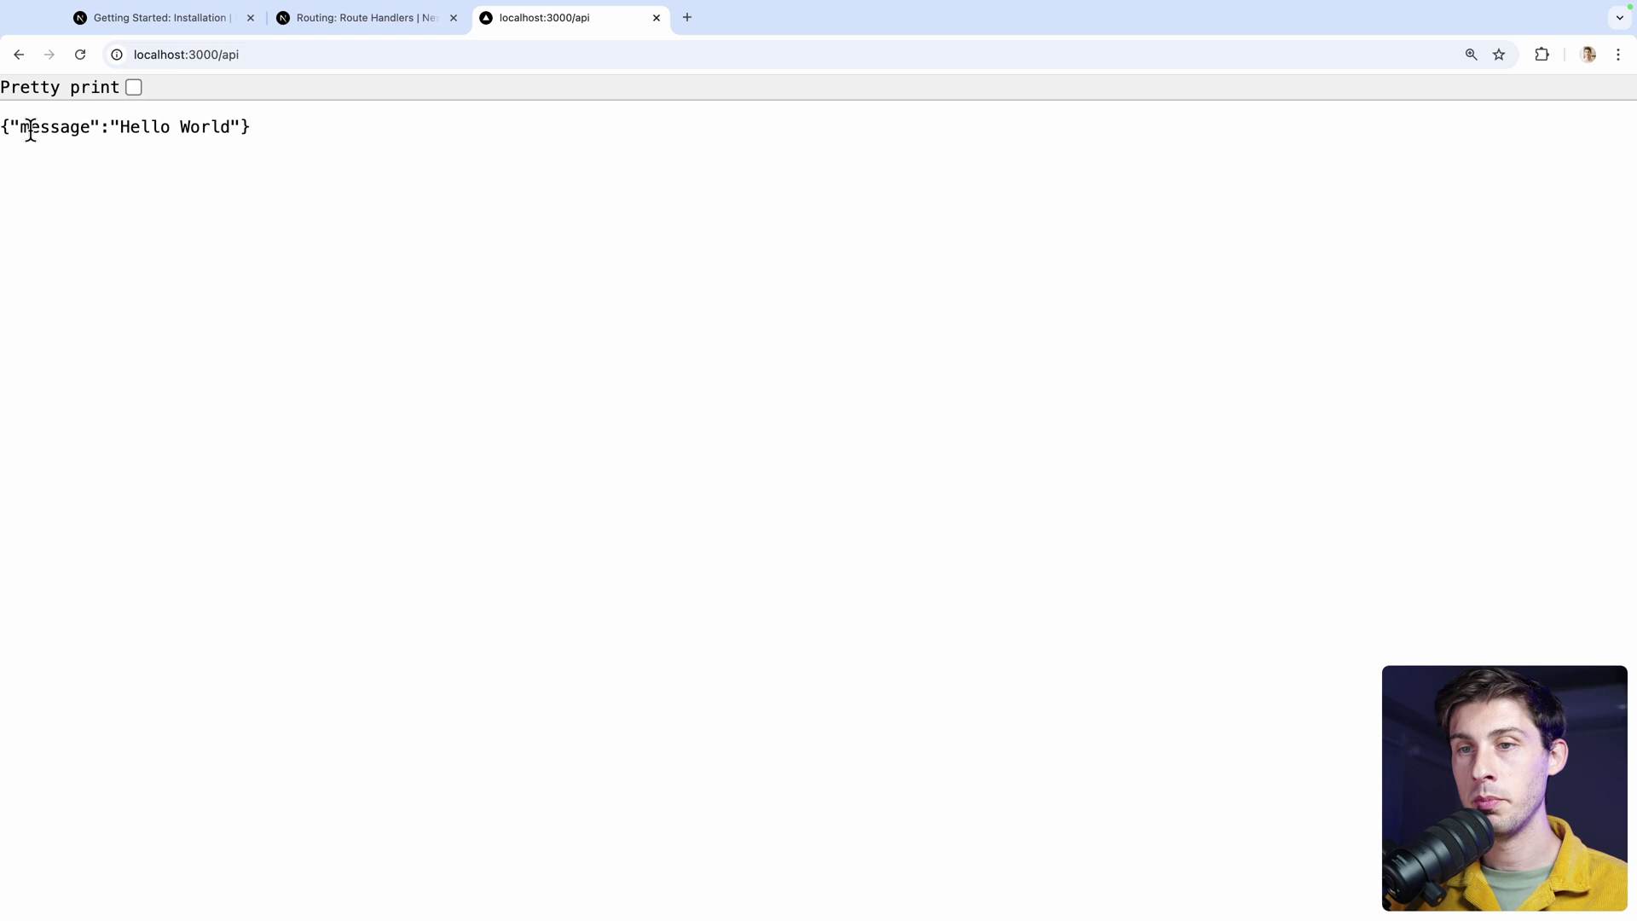
left_click_drag(114, 130, 295, 133)
left_click(295, 133)
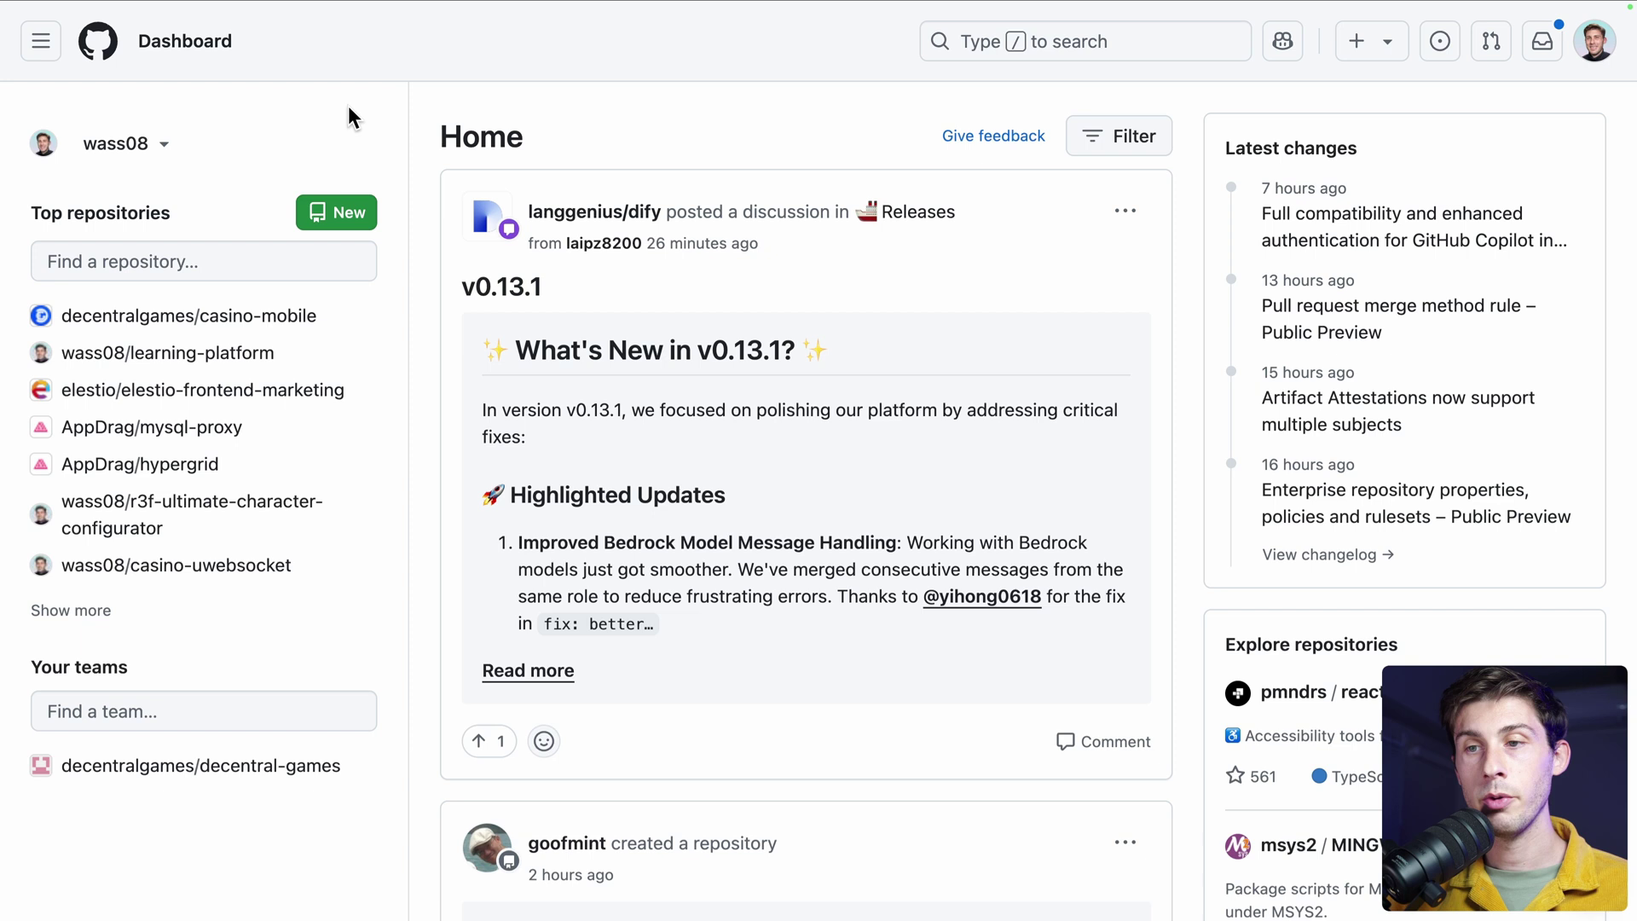
Create a private GitHub repository named next-ssr under the elestio-examples owner.
left_click(323, 213)
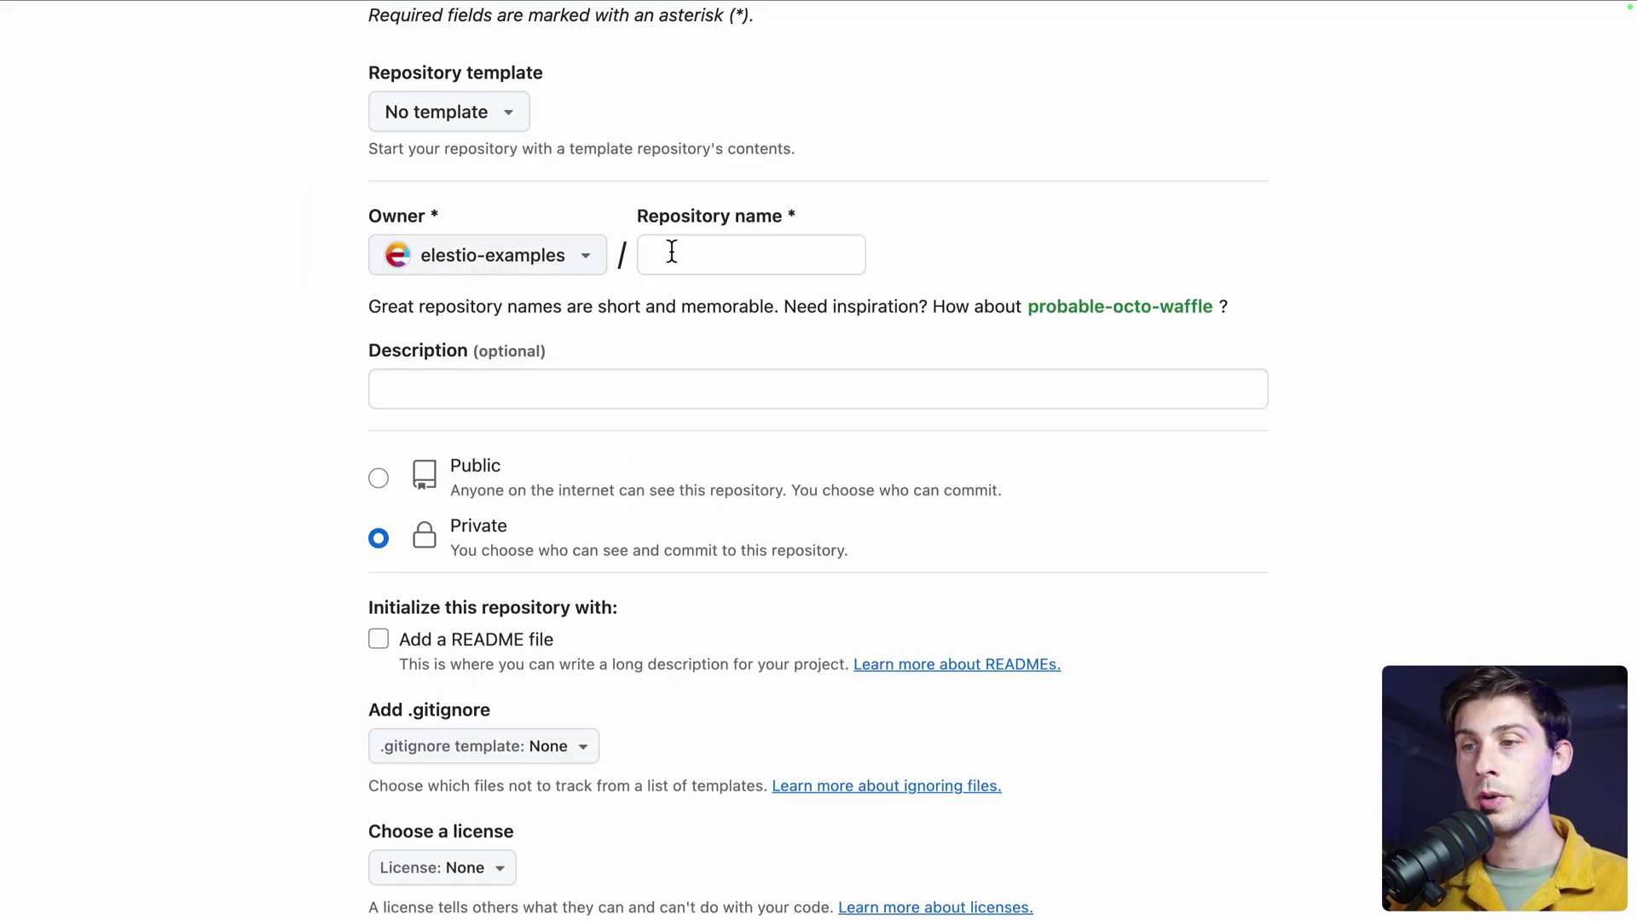
left_click(724, 242)
type("next-ssr")
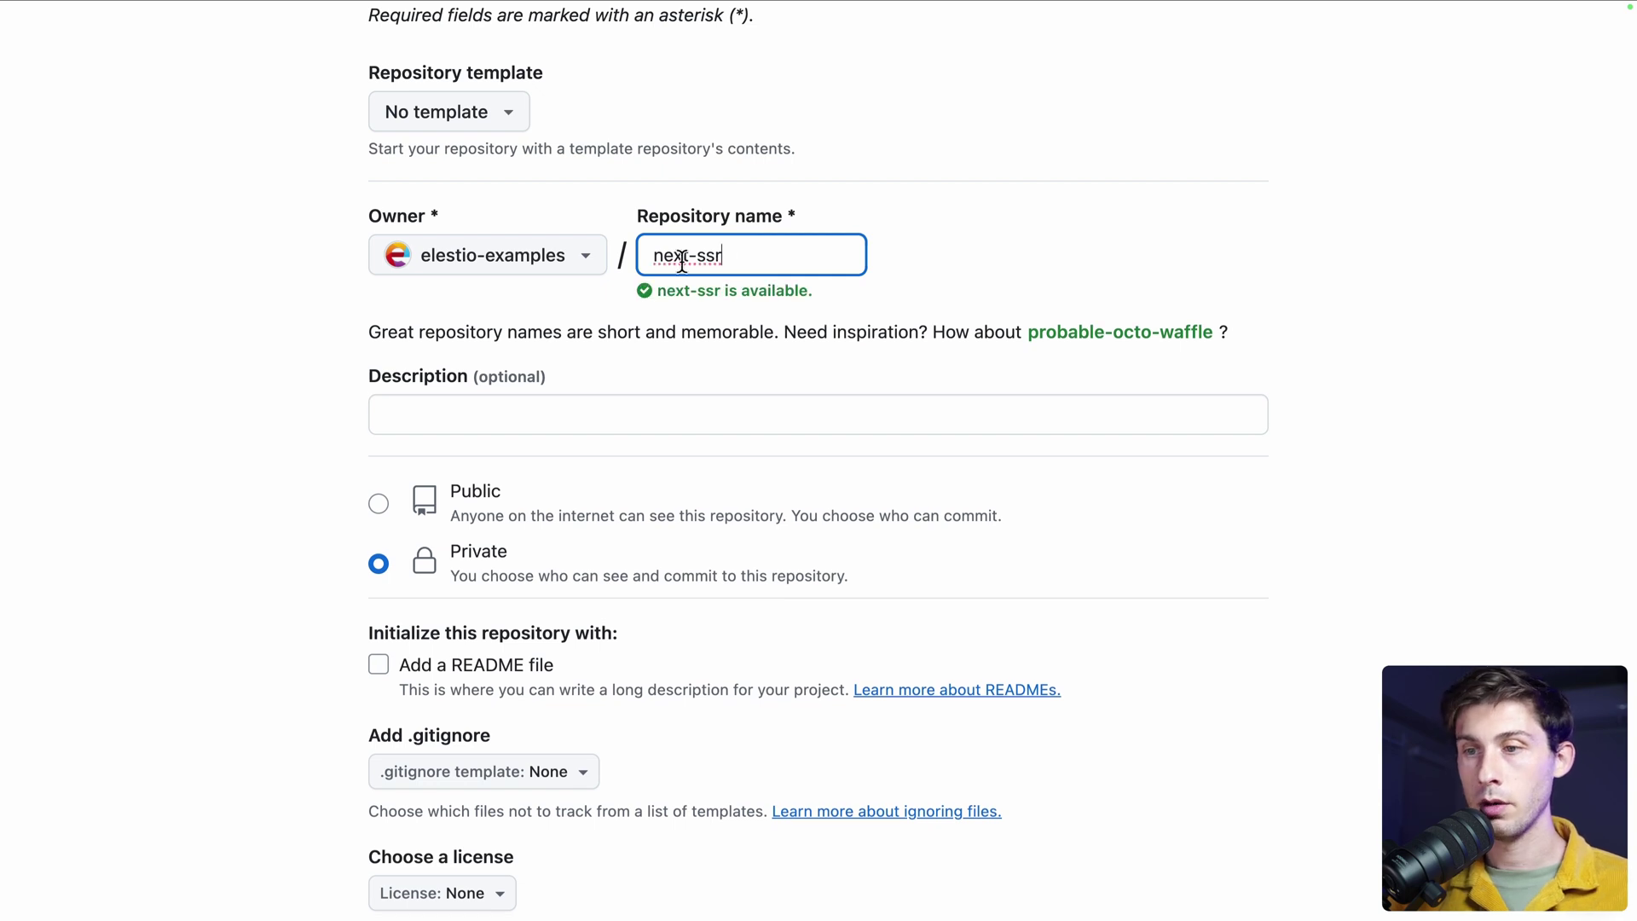
scroll(443, 529, "down", 5)
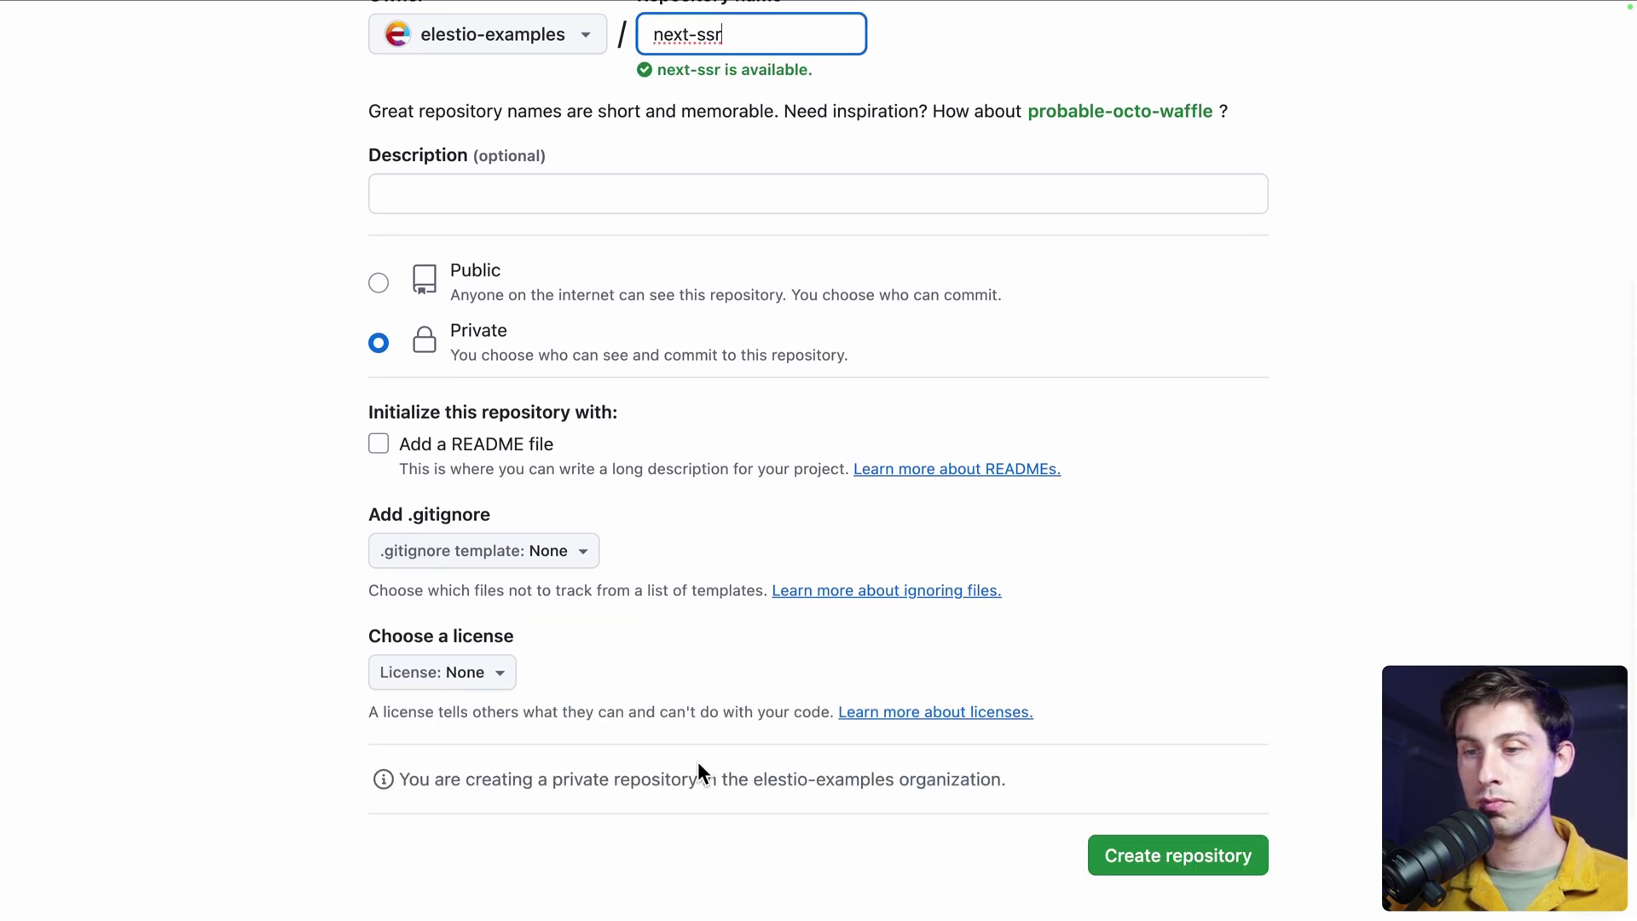
left_click(1190, 856)
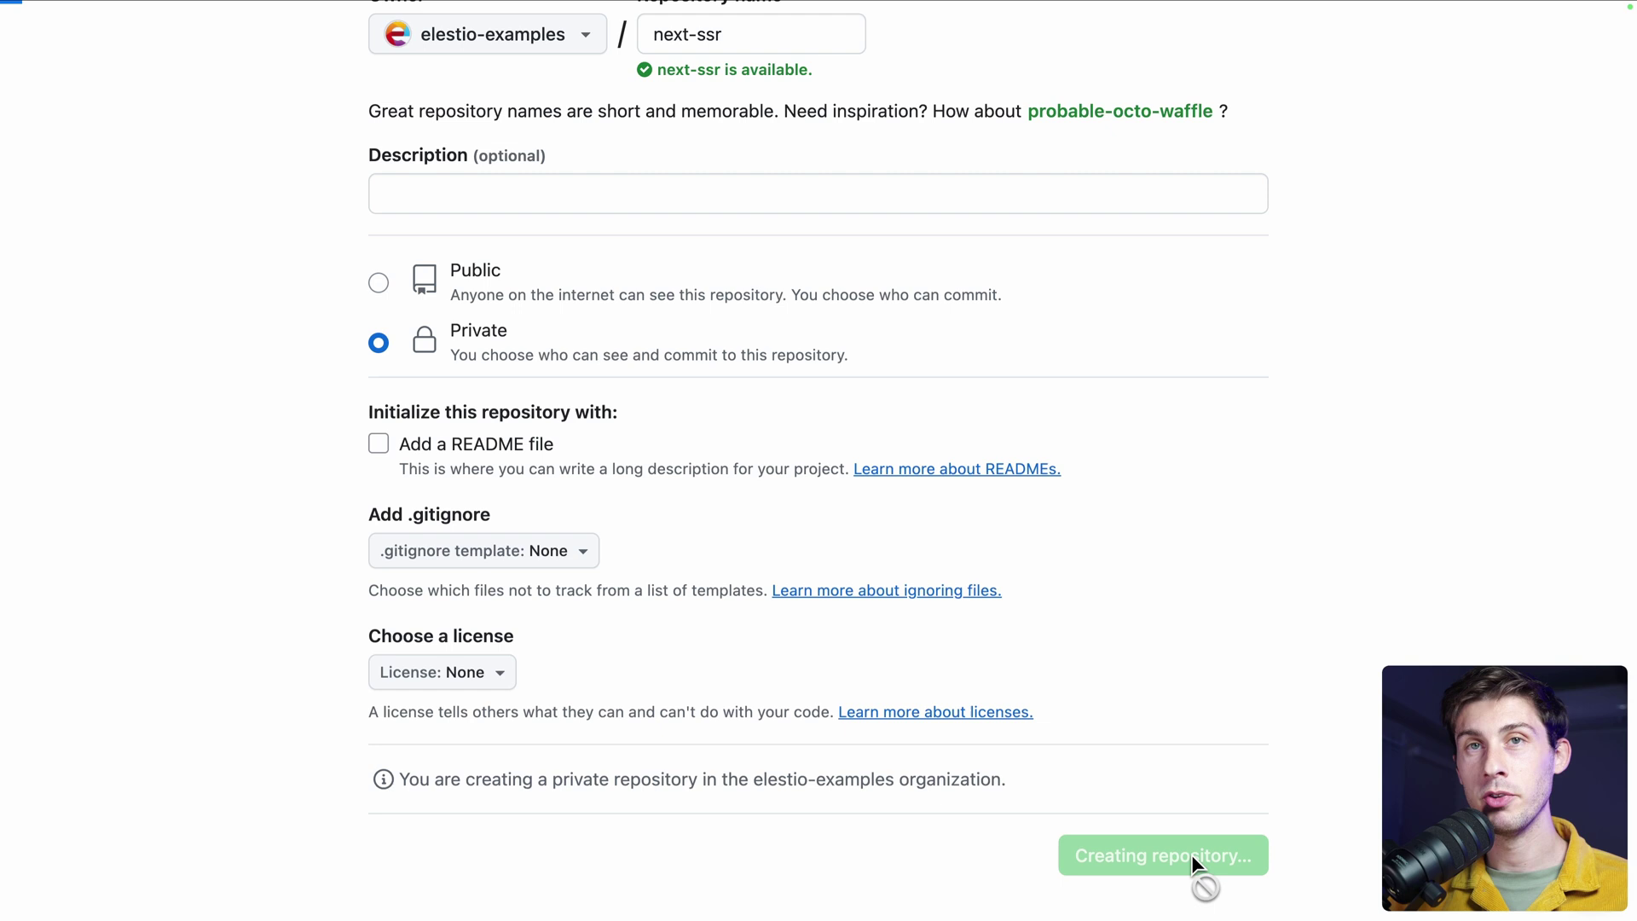
Stage all files with git add . in the VS Code terminal and run GitHub's suggested commands from "first commit" through pushing main.
scroll(451, 463, "down", 5)
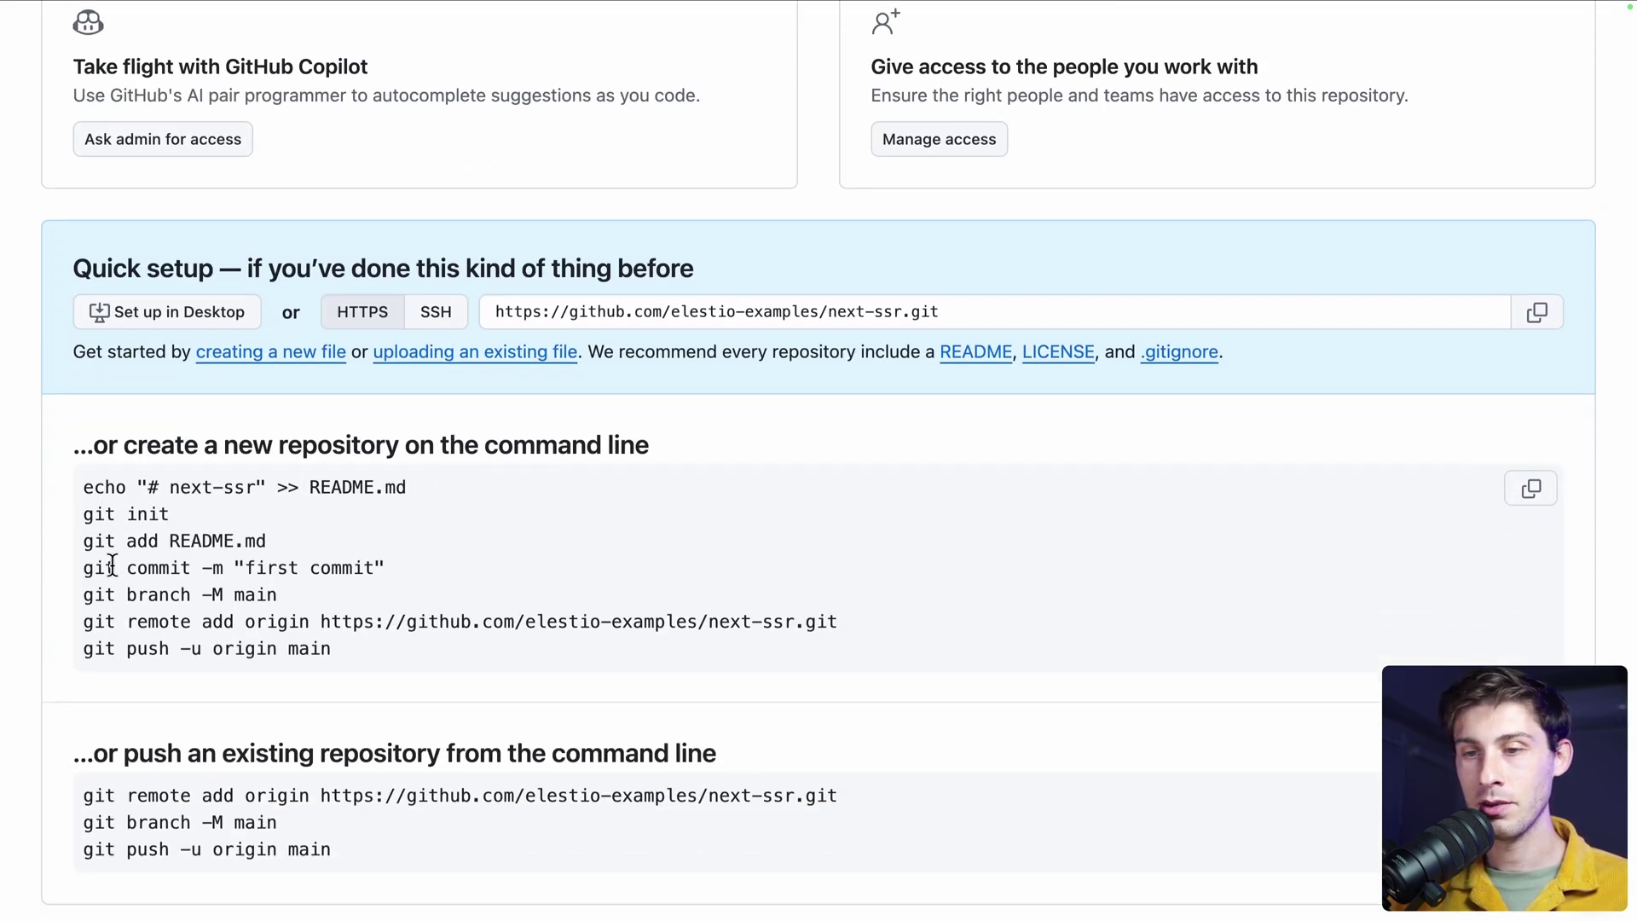
left_click_drag(83, 570, 364, 658)
key("super+c")
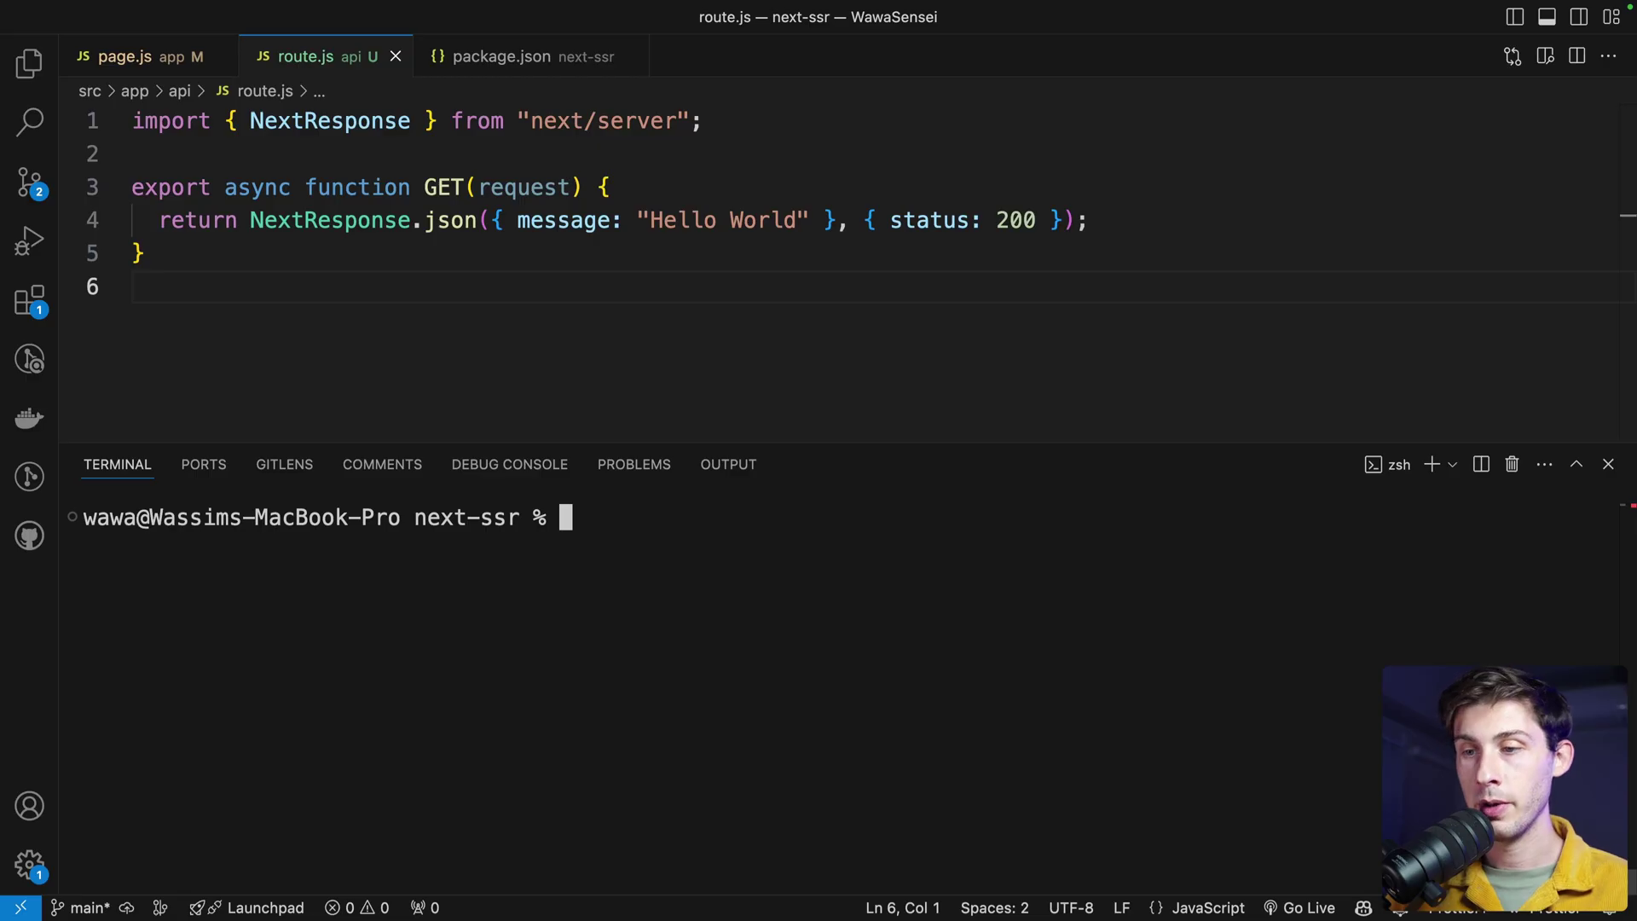
type("git add .")
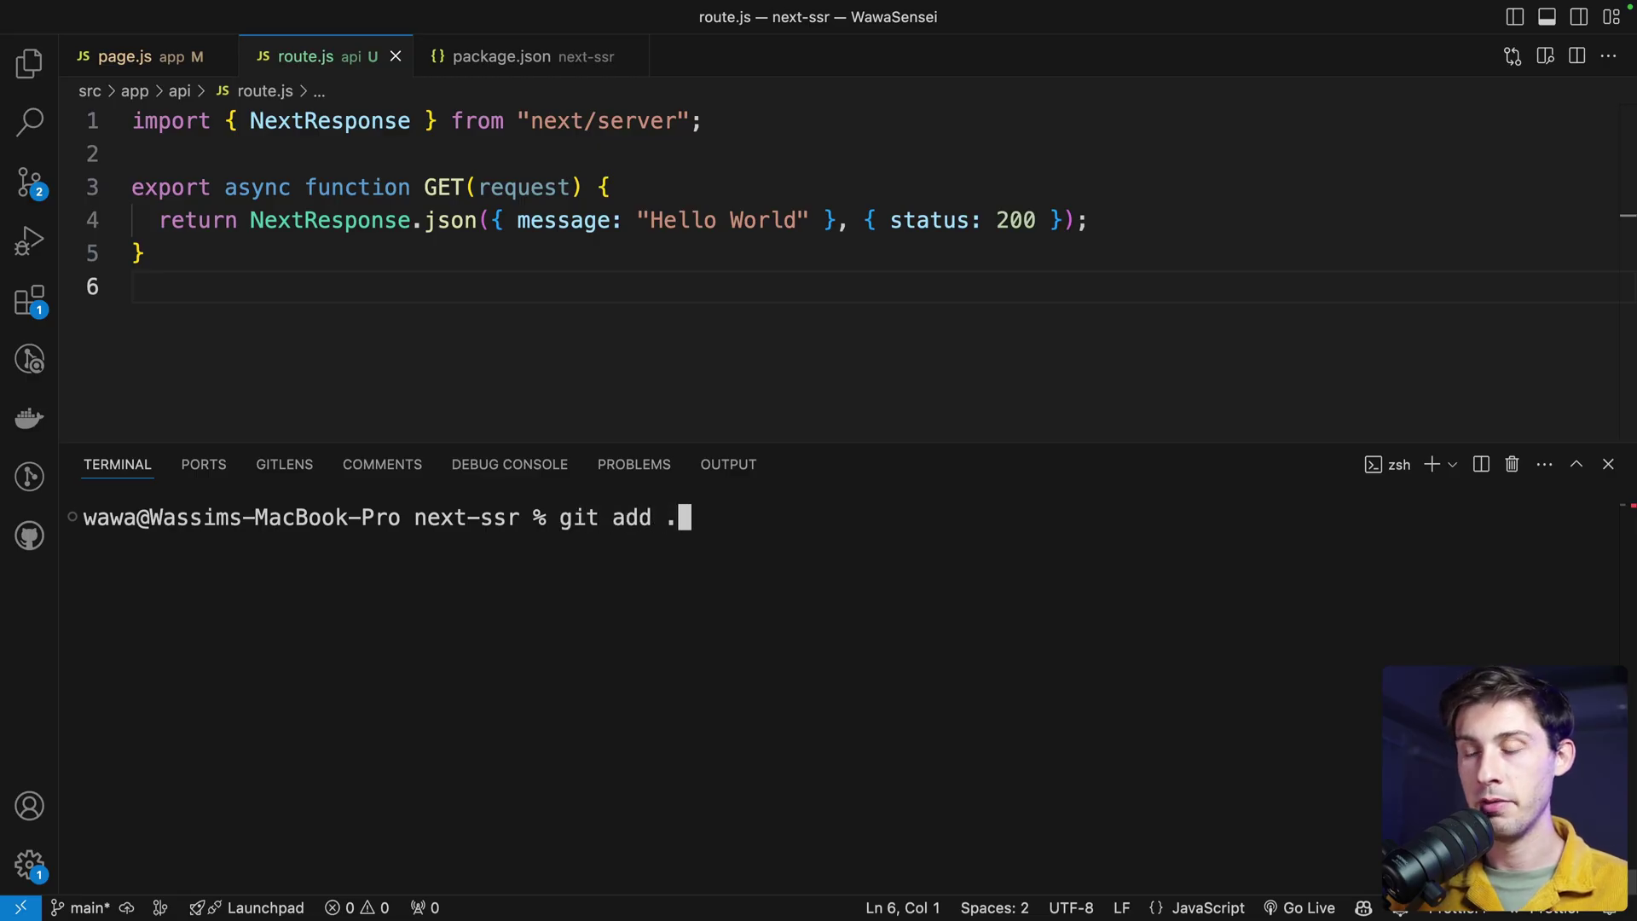
key("Return")
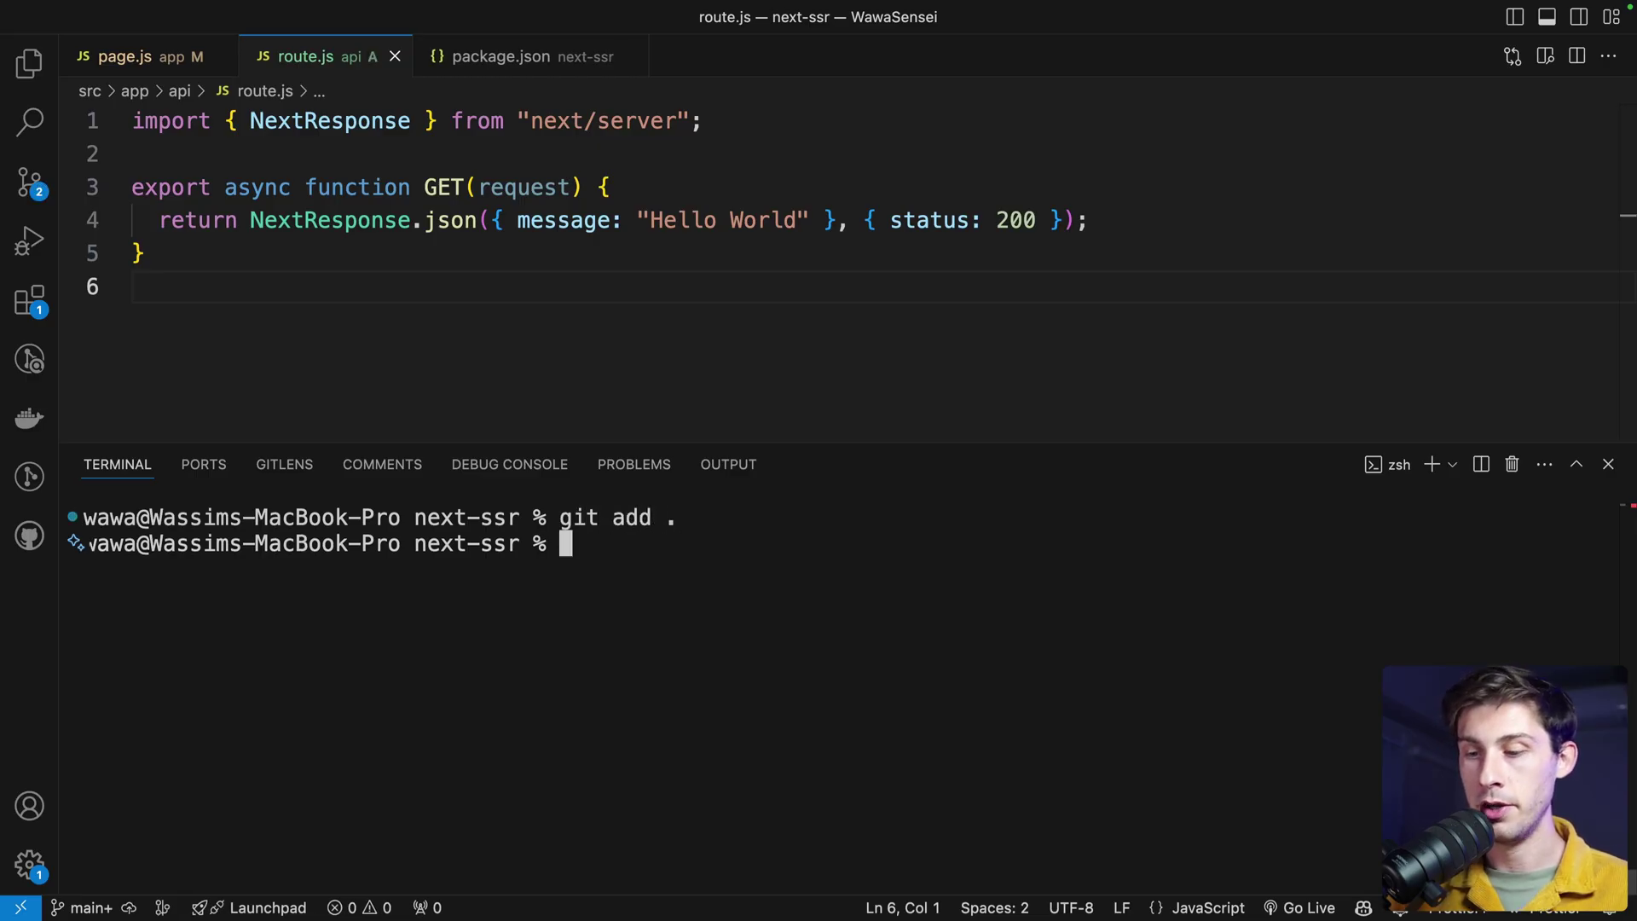
key("super+v")
key("Return")
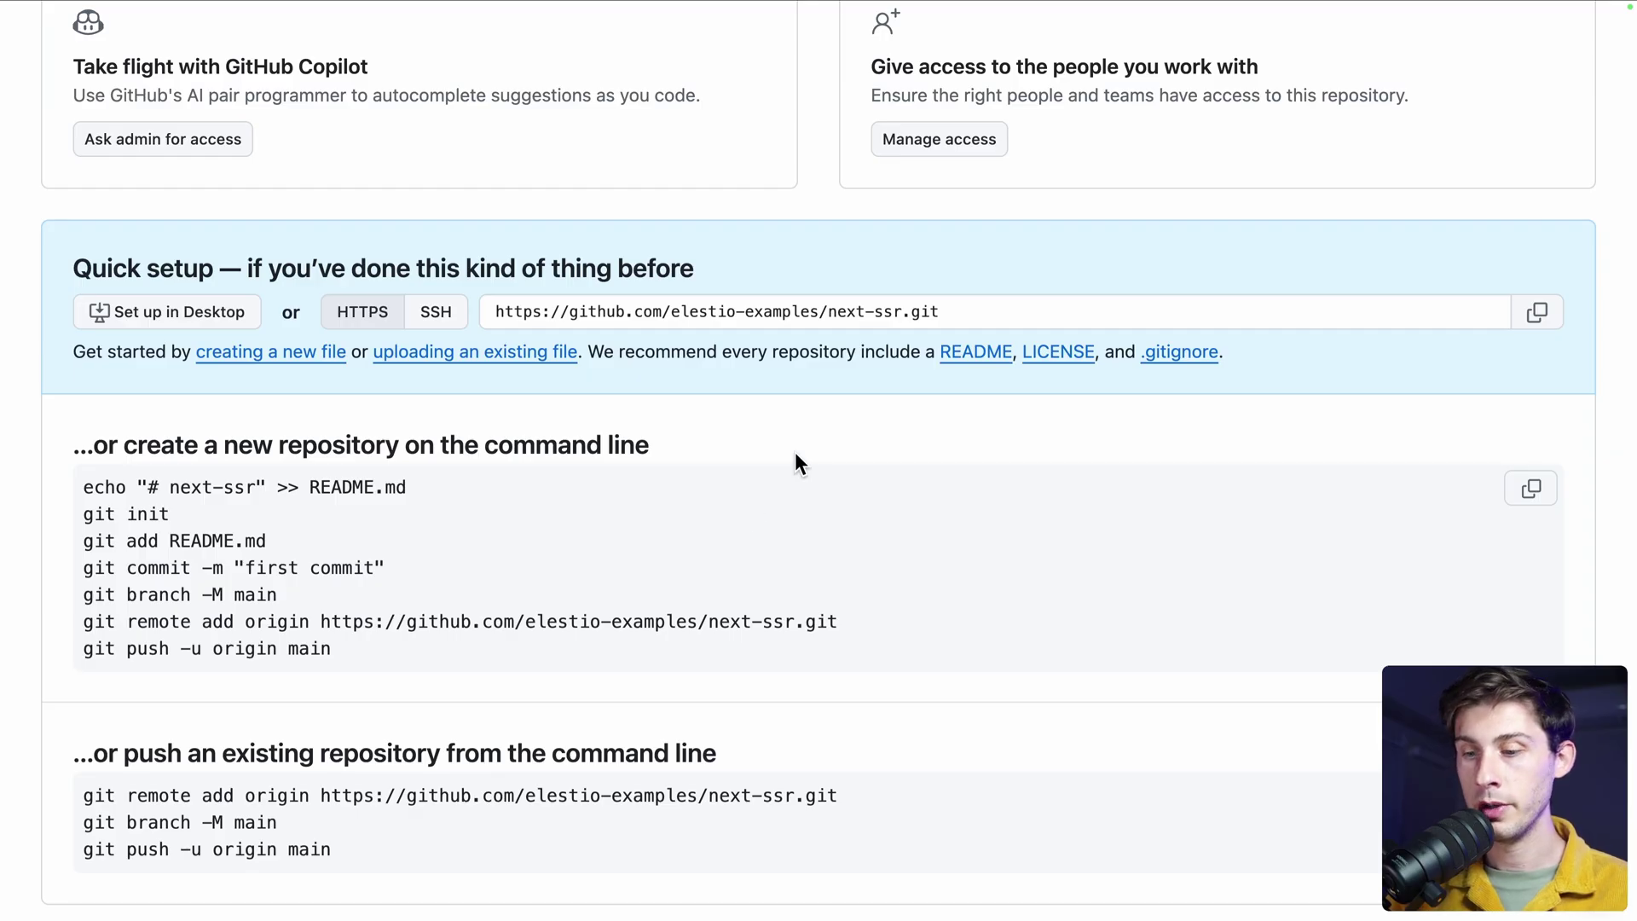
Reload the next-ssr repository page on GitHub in the browser and look through the pushed files.
key("super+r")
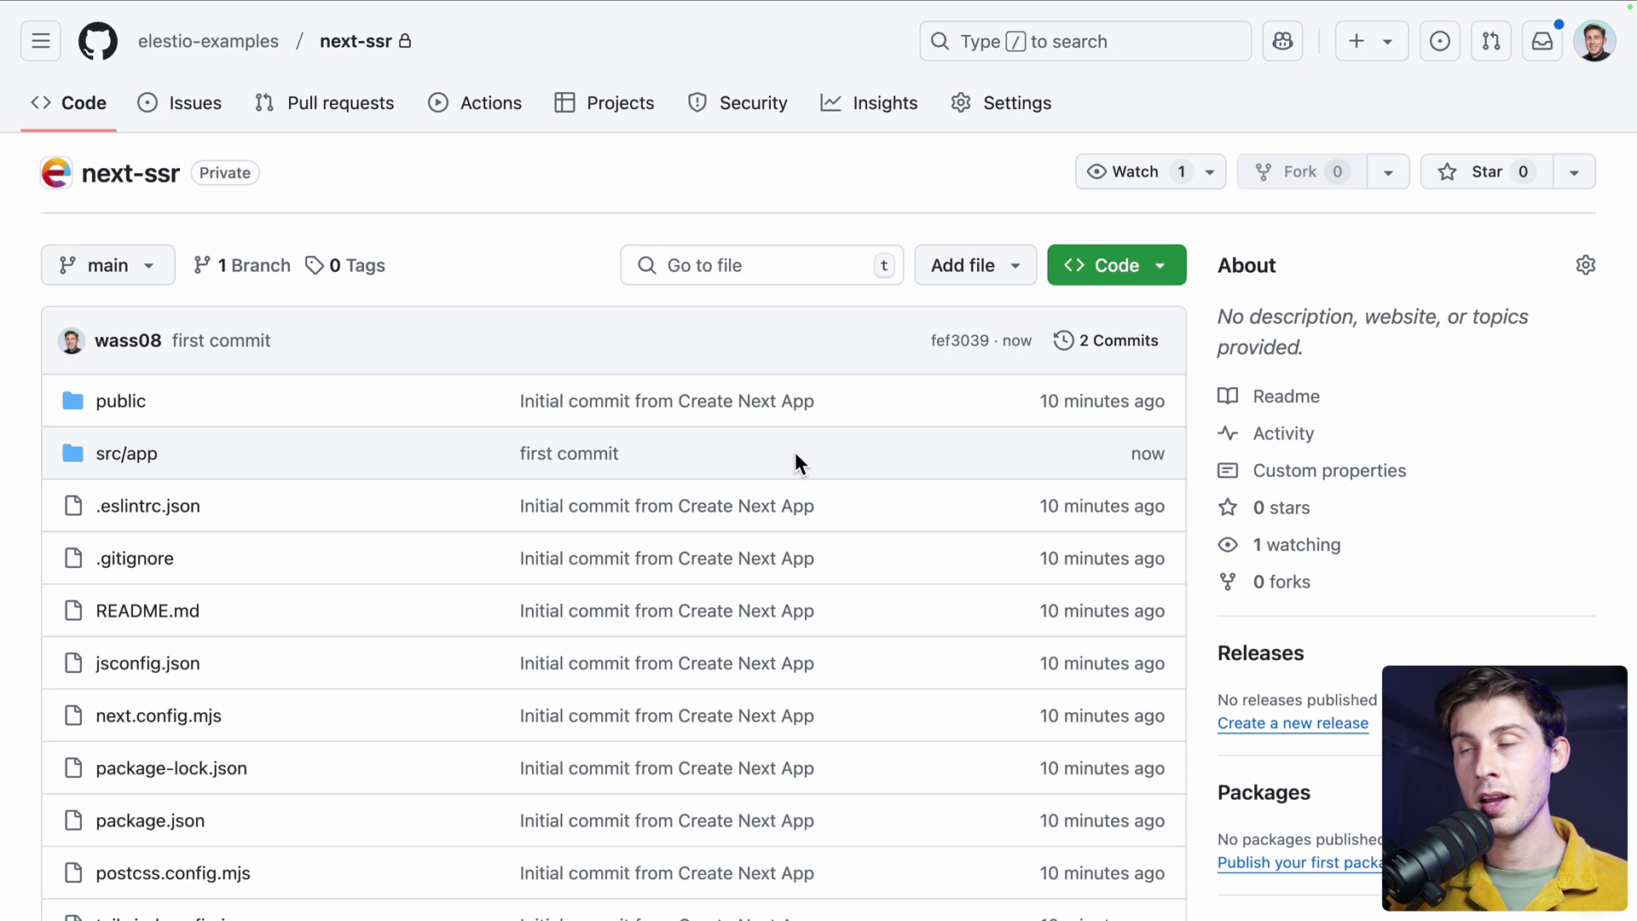
scroll(794, 452, "down", 3)
scroll(794, 452, "down", 7)
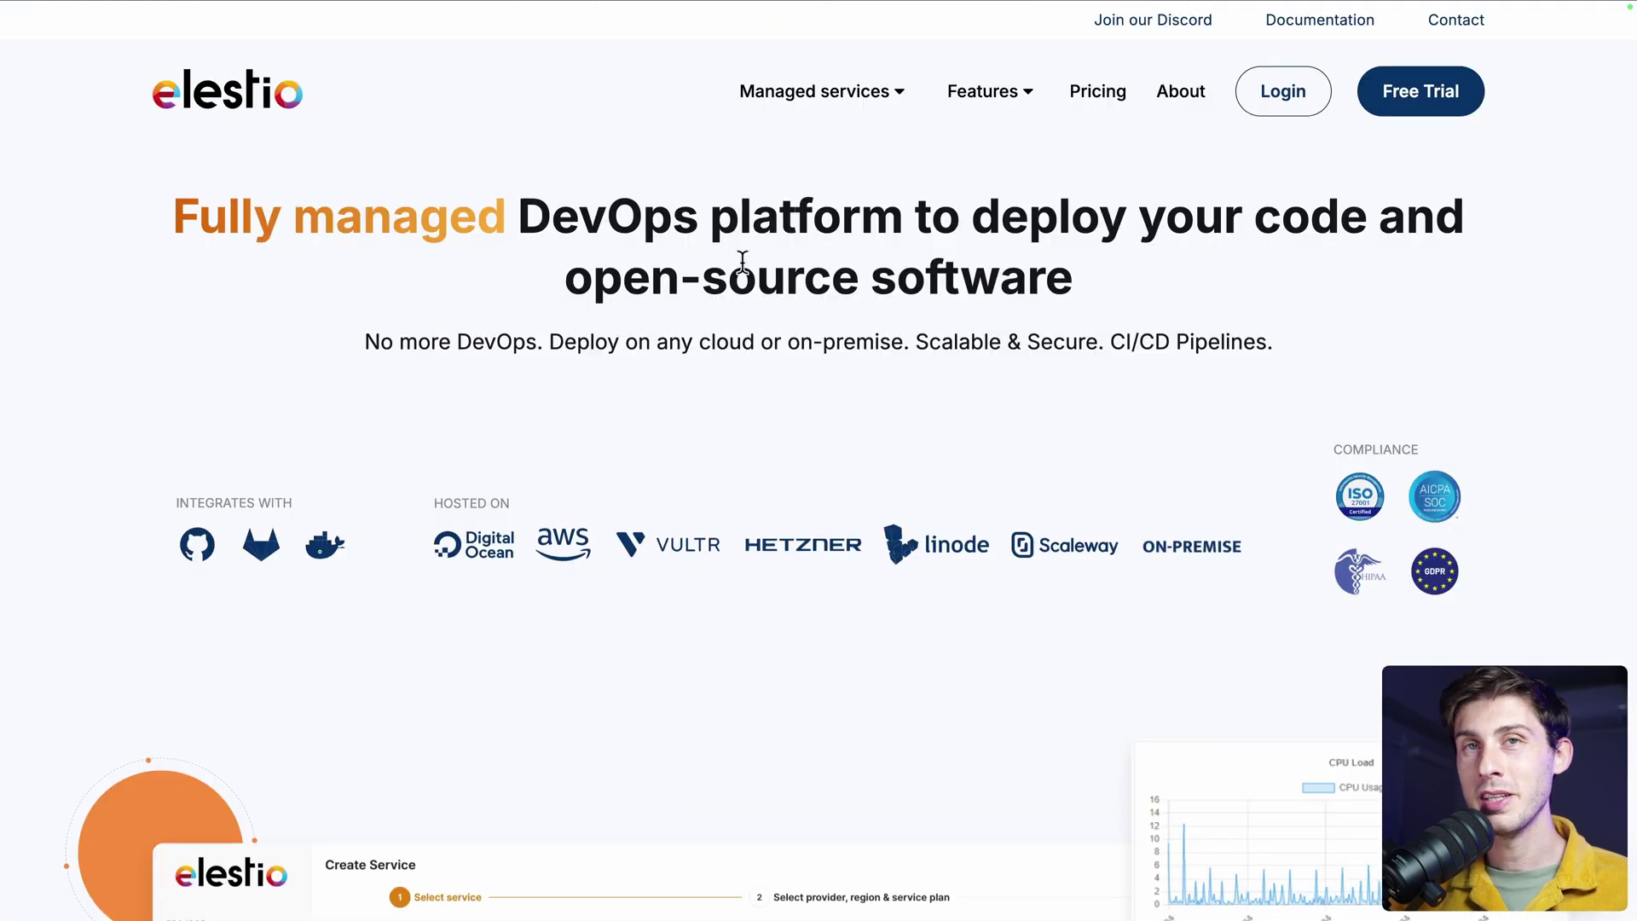
Log in to Elestio and open the creation of a CI/CD pipeline with Github as the deployment method.
left_click(1286, 92)
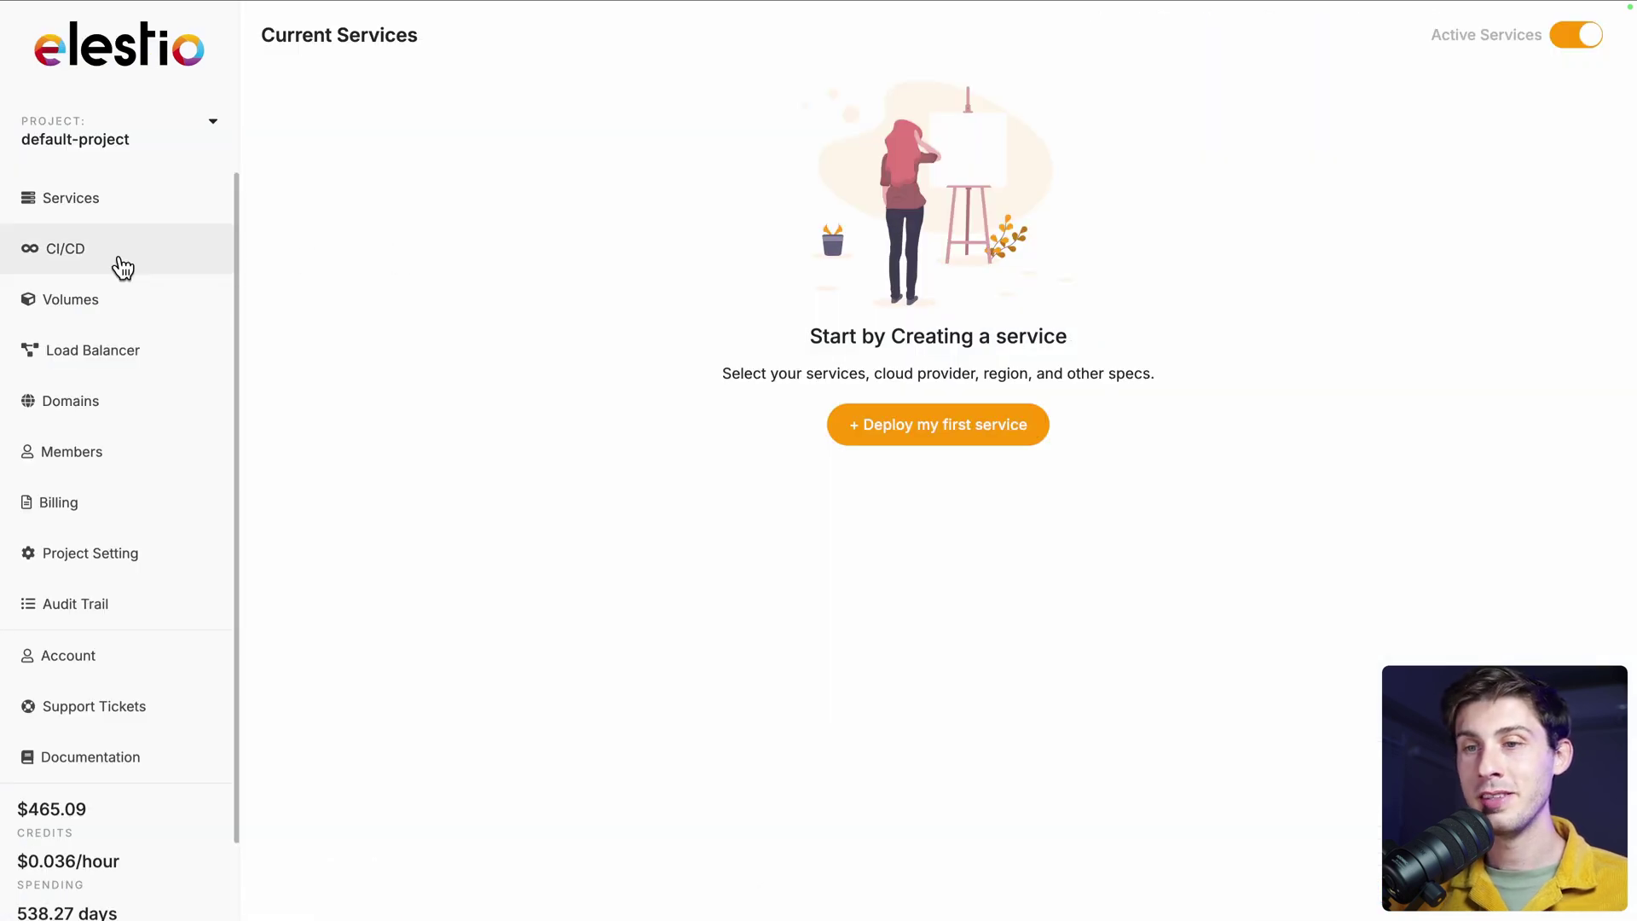
left_click(121, 258)
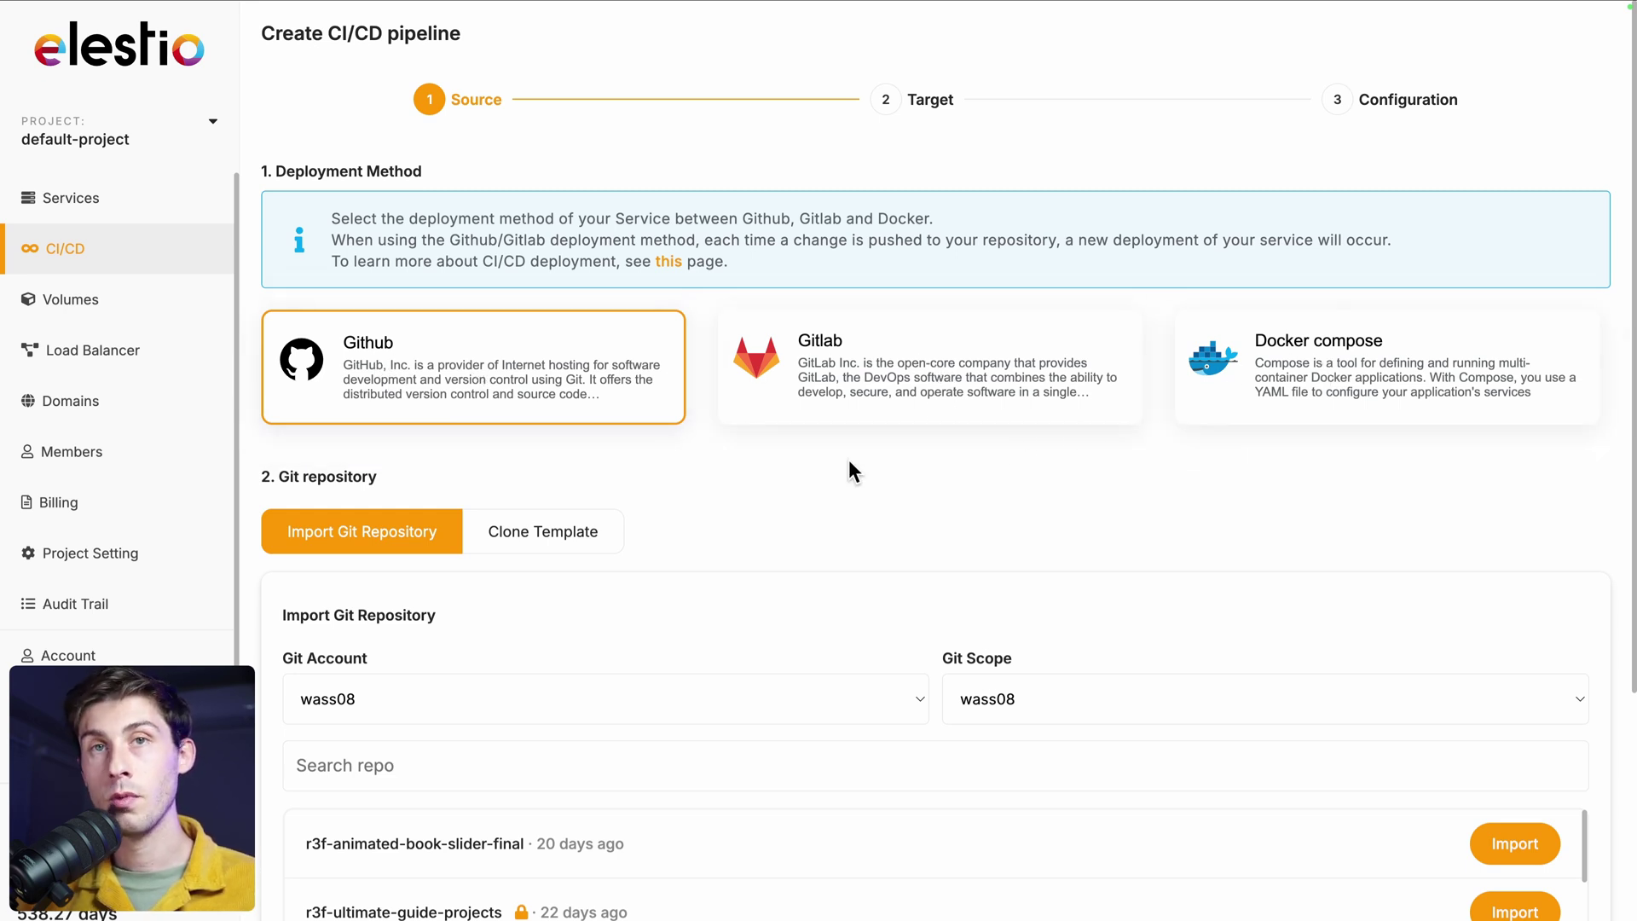
Set the Git scope to elestio-examples, keeping the connected Git account, and import the next-ssr repository into the pipeline.
scroll(793, 478, "down", 1)
scroll(786, 483, "down", 3)
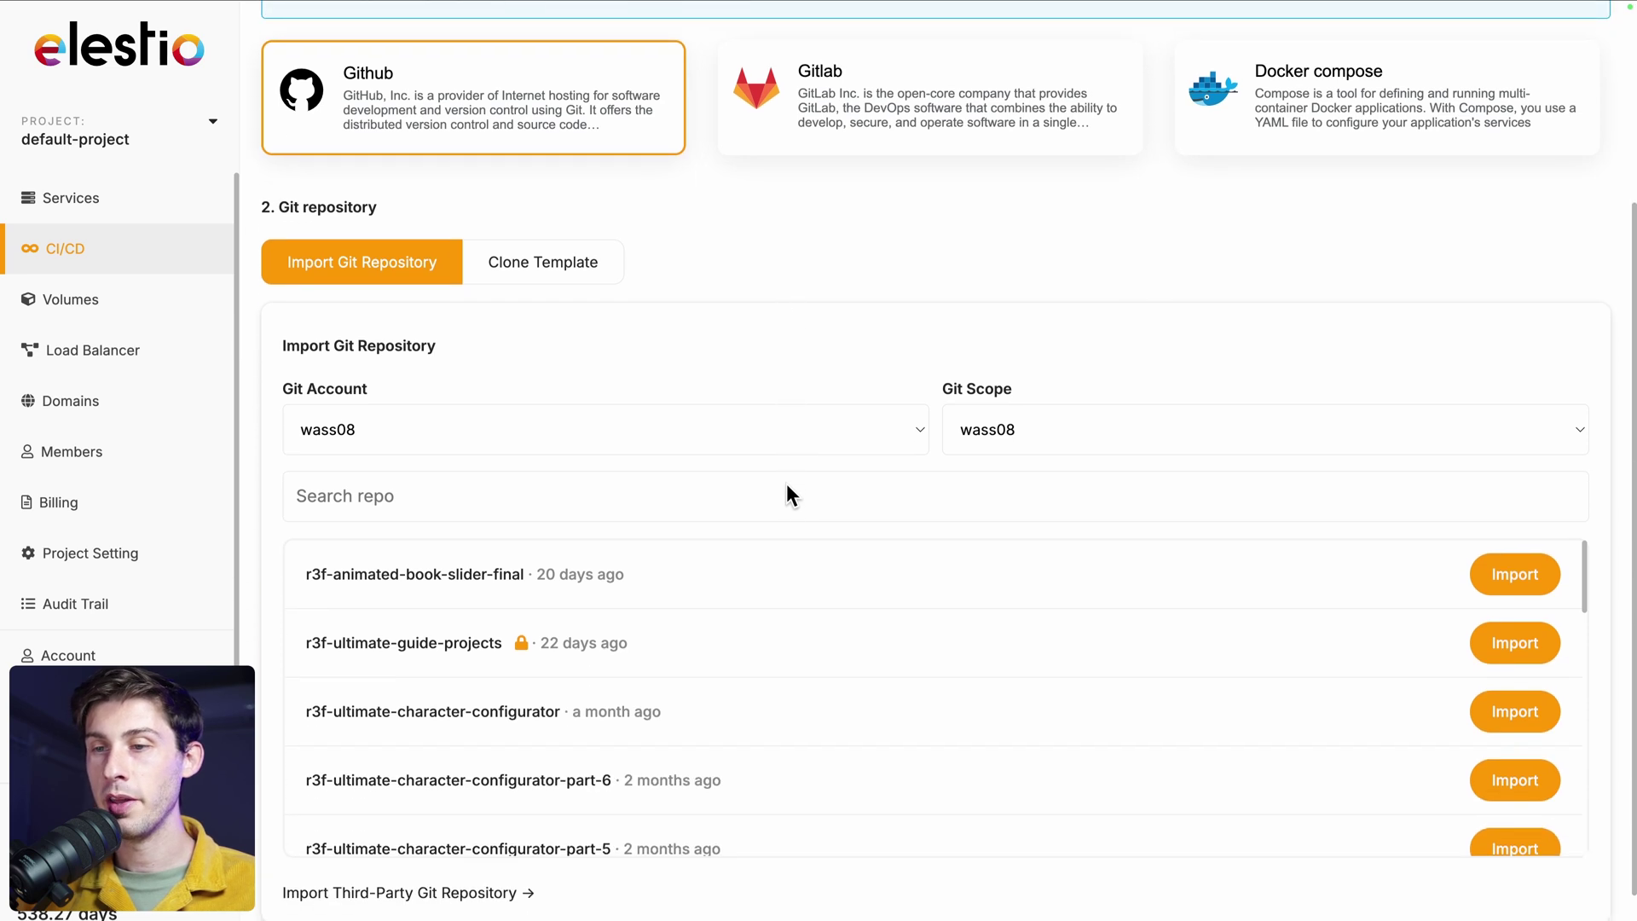
left_click(487, 435)
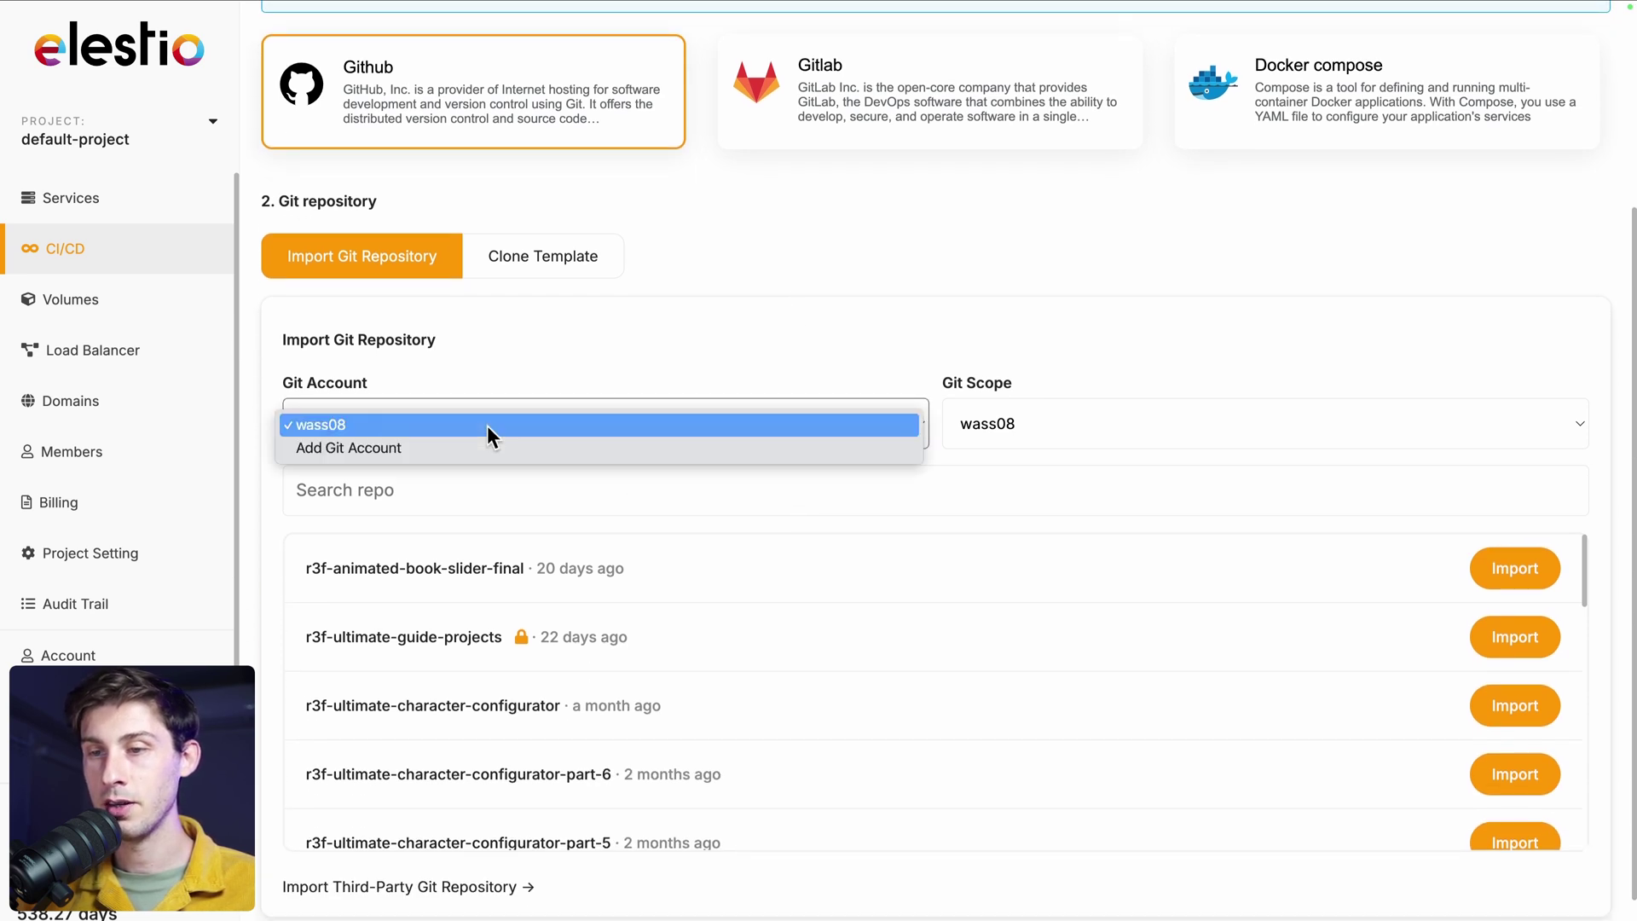
left_click(488, 426)
left_click(1143, 440)
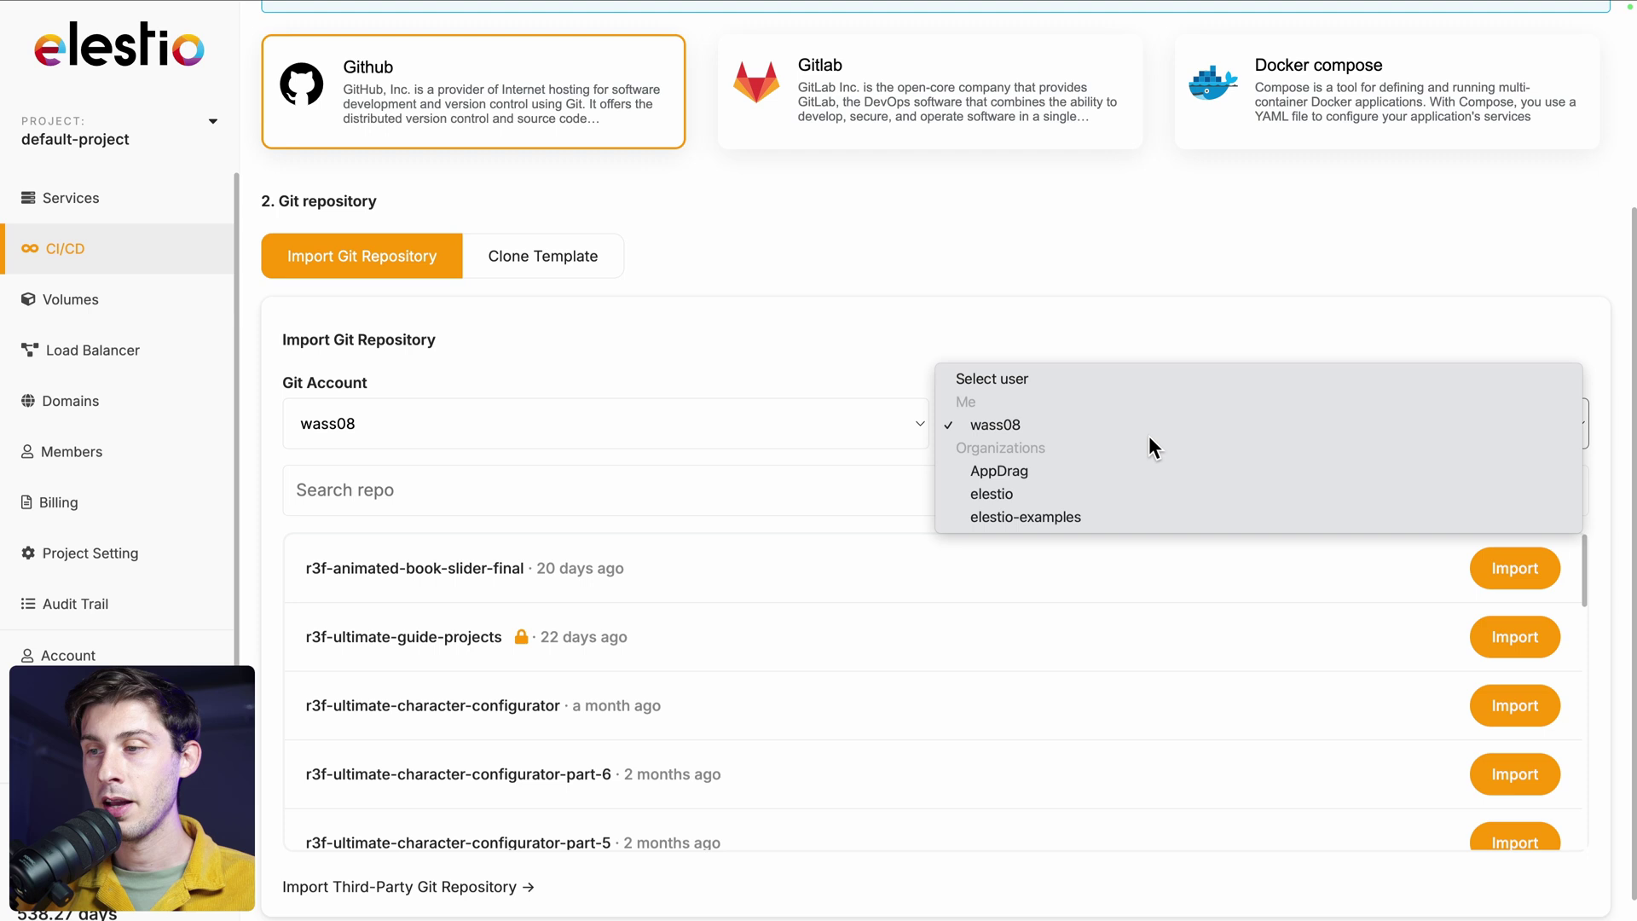
left_click(1077, 517)
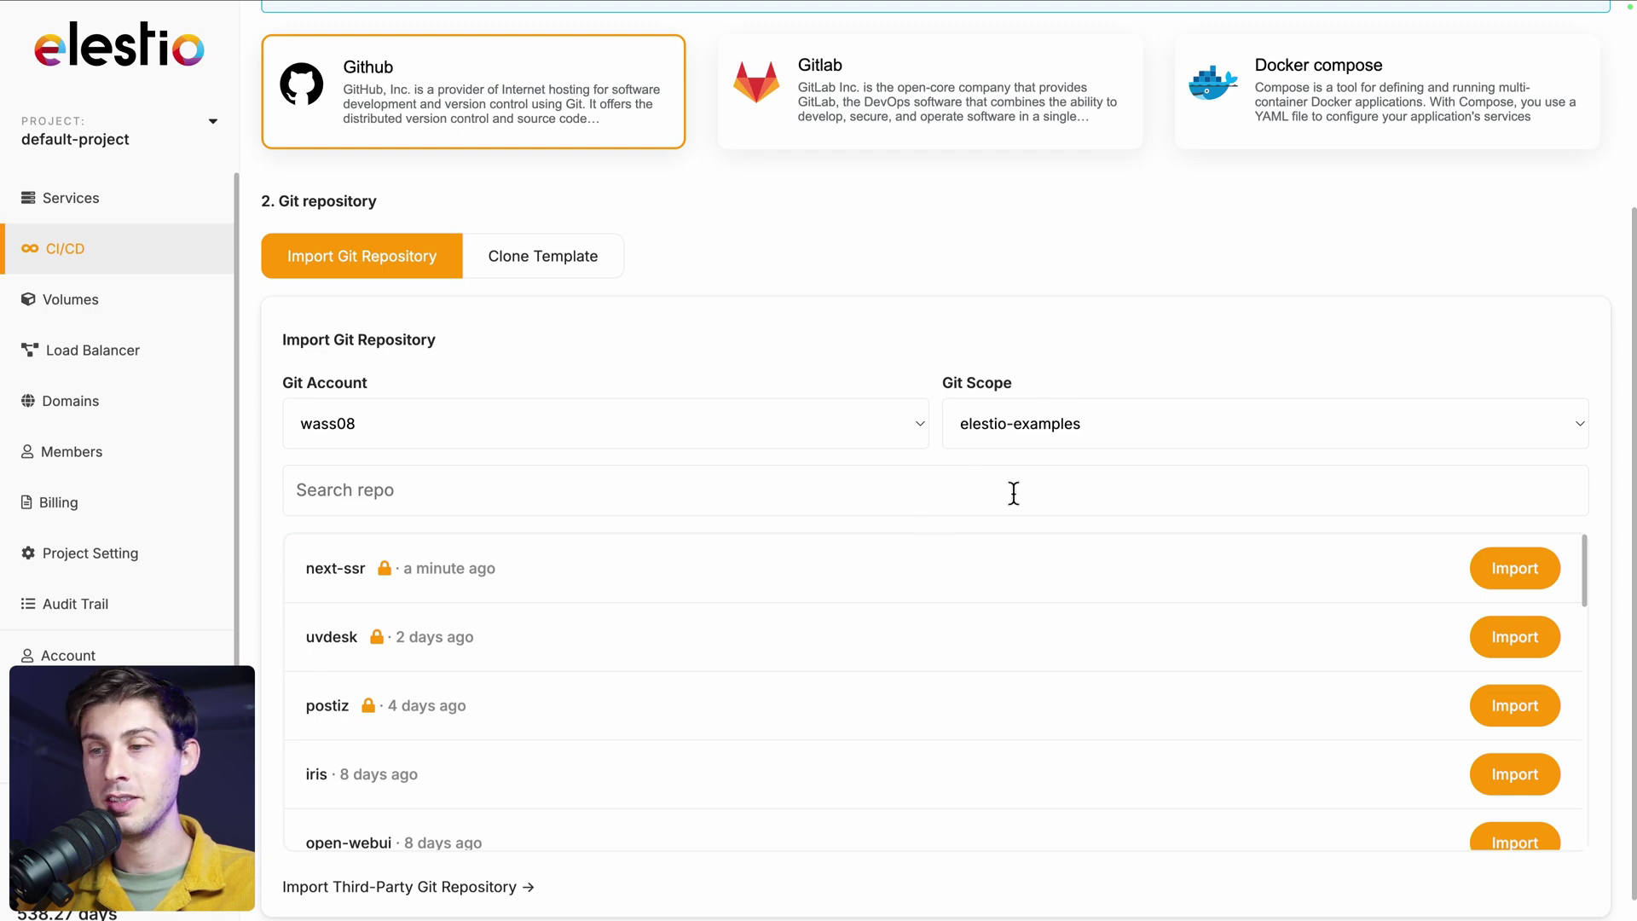
scroll(864, 286, "down", 1)
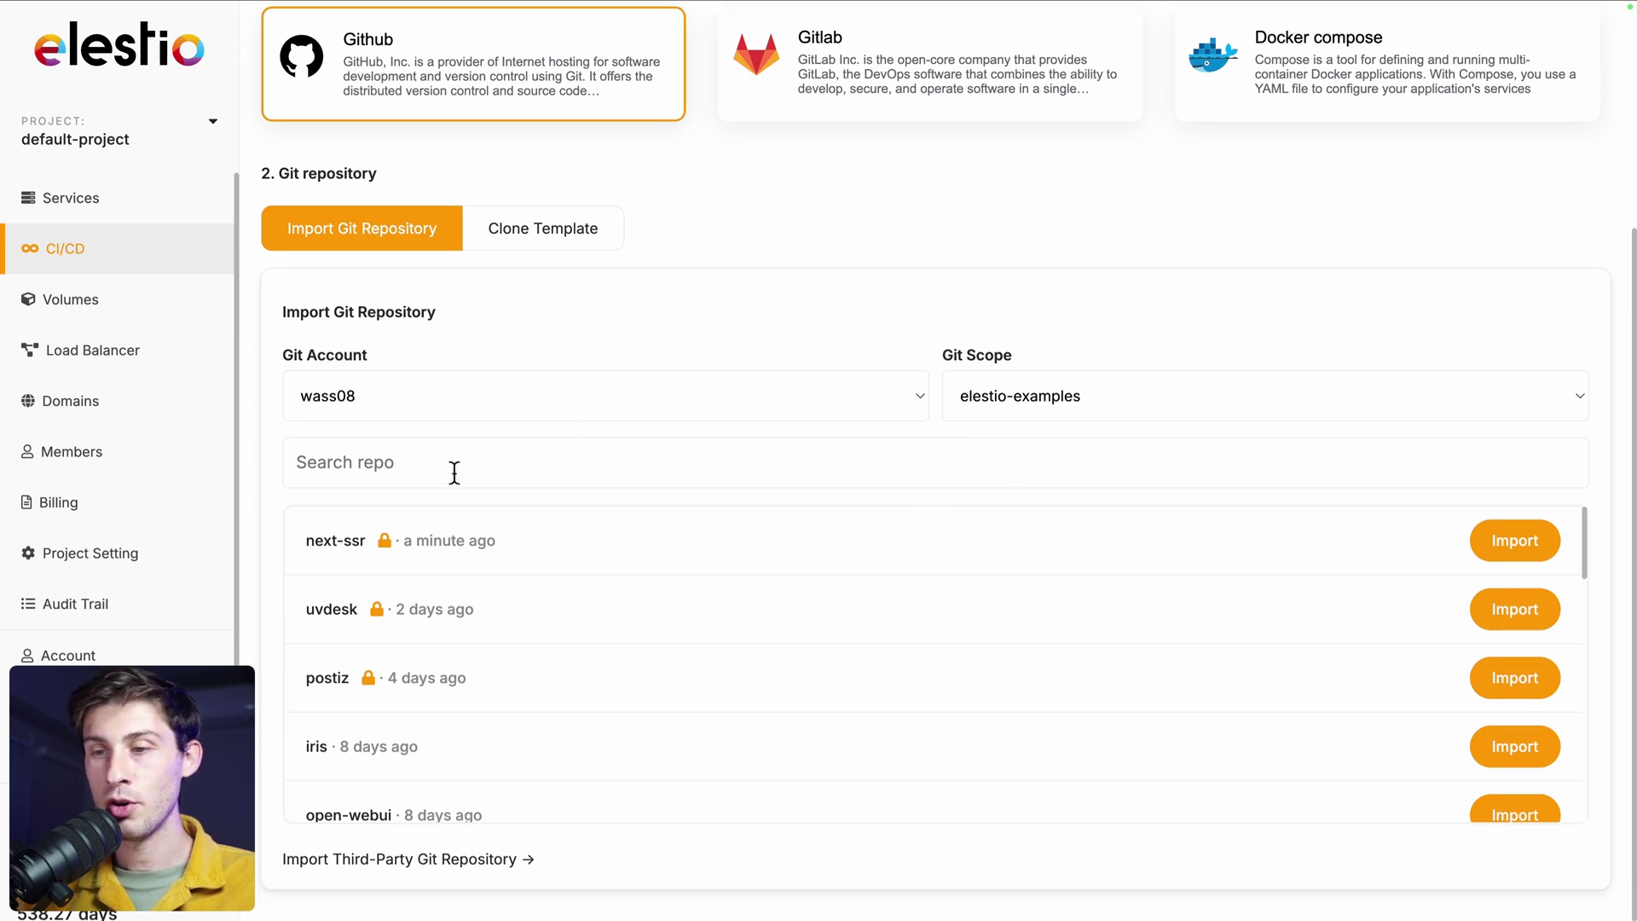
left_click(1499, 543)
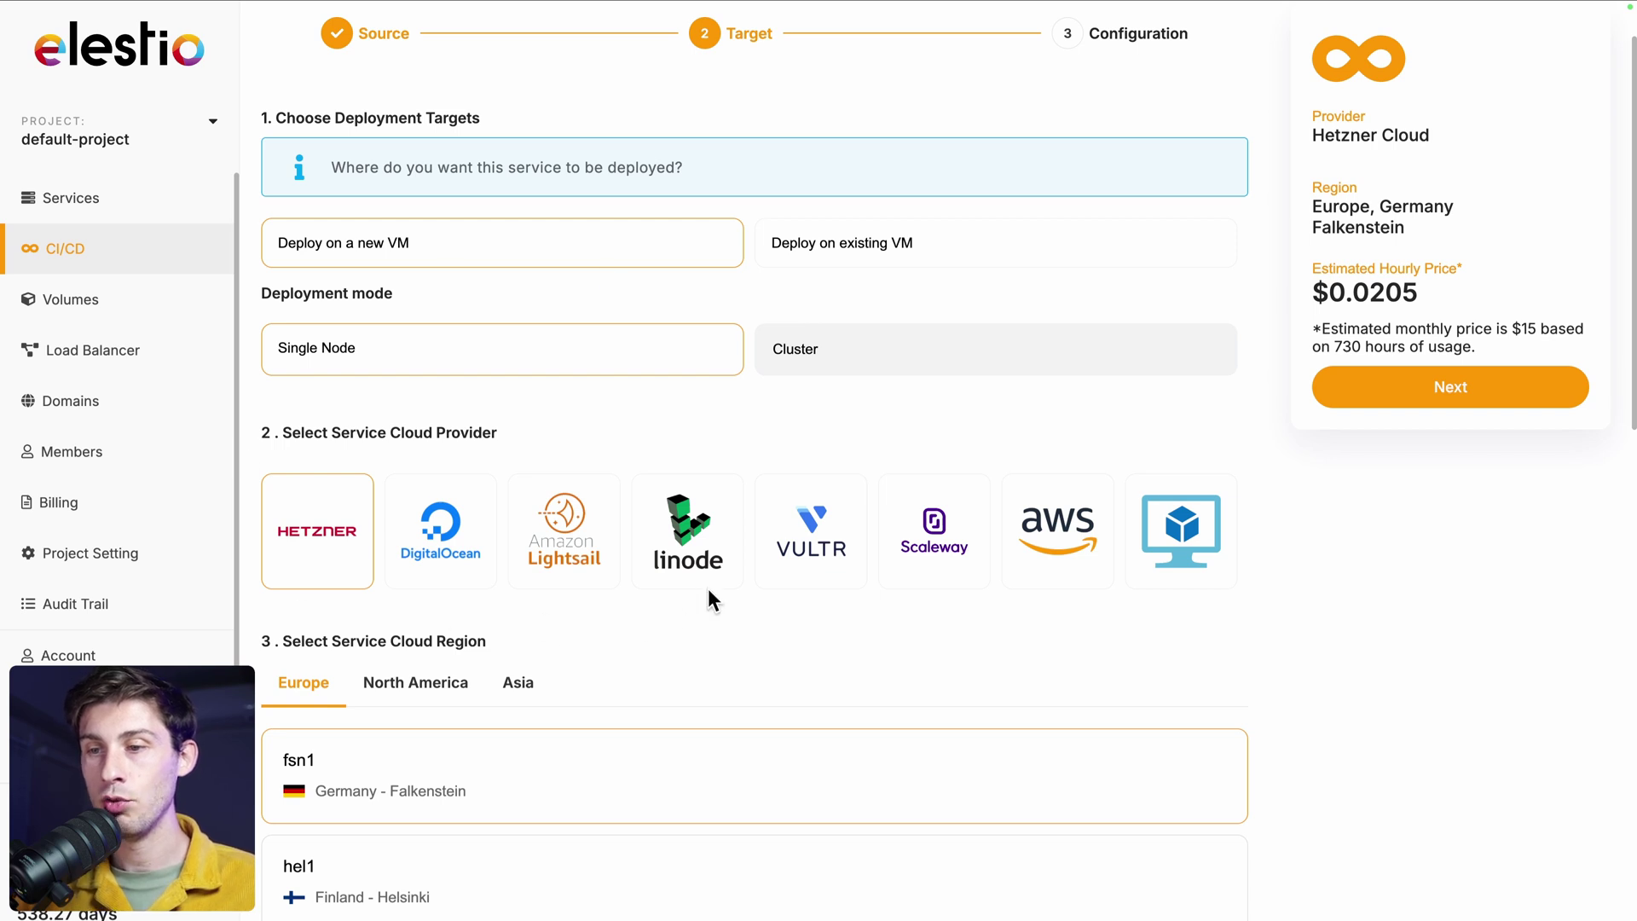
Target a new single-node Hetzner VM in Falkenstein with the MEDIUM-2C-4G plan, continue to the configuration and keep the main branch.
scroll(711, 597, "down", 3)
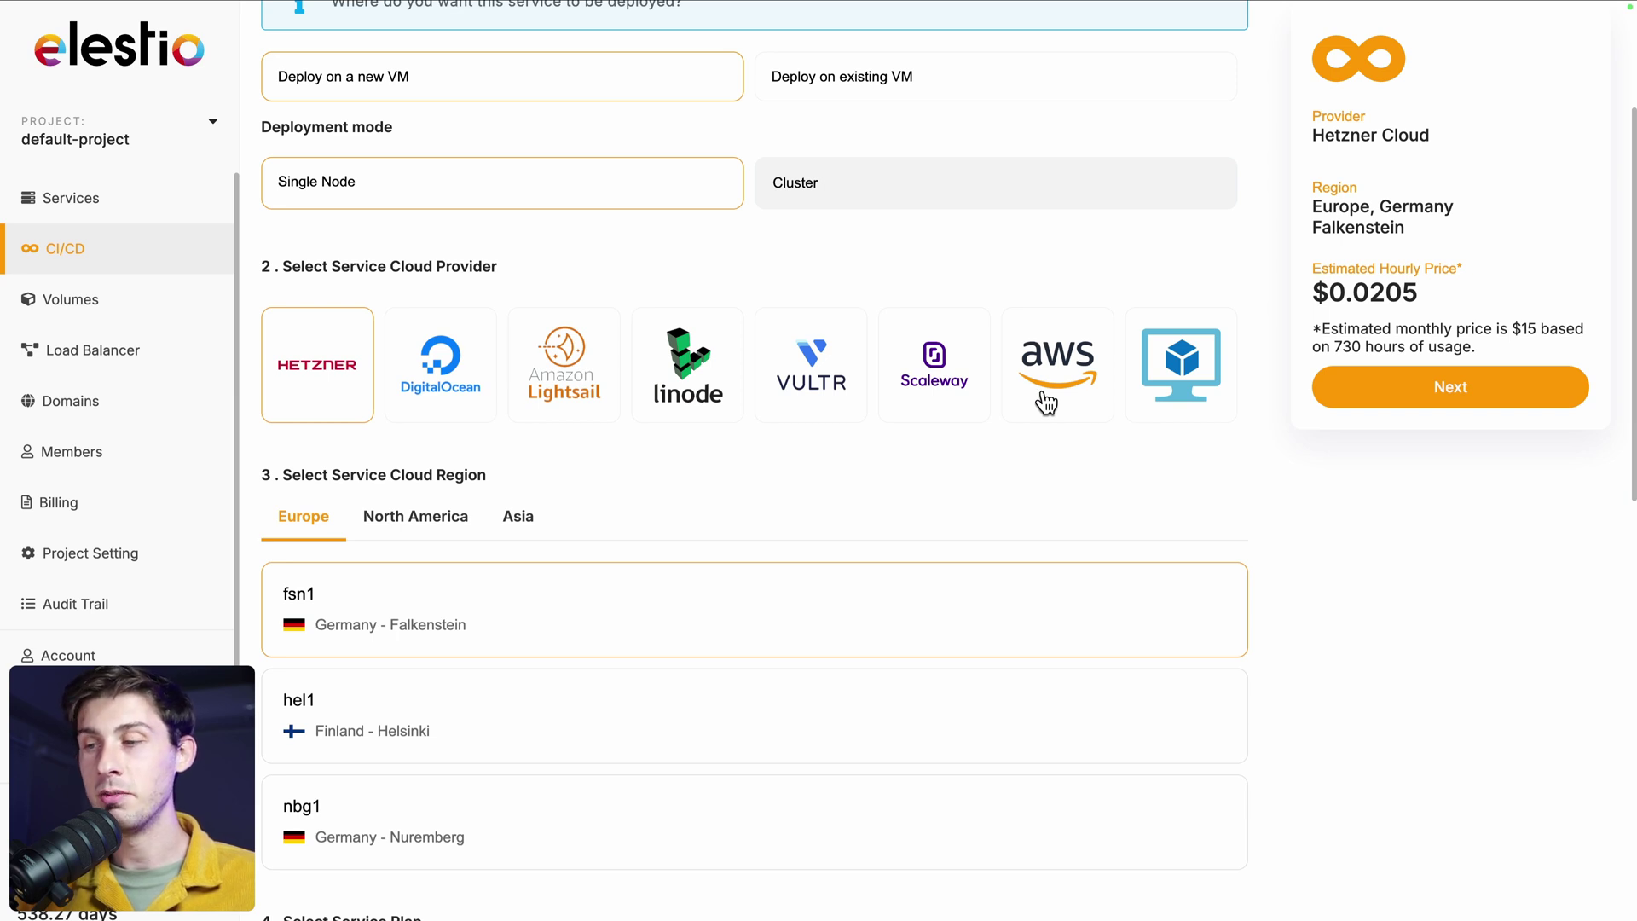
left_click(1173, 388)
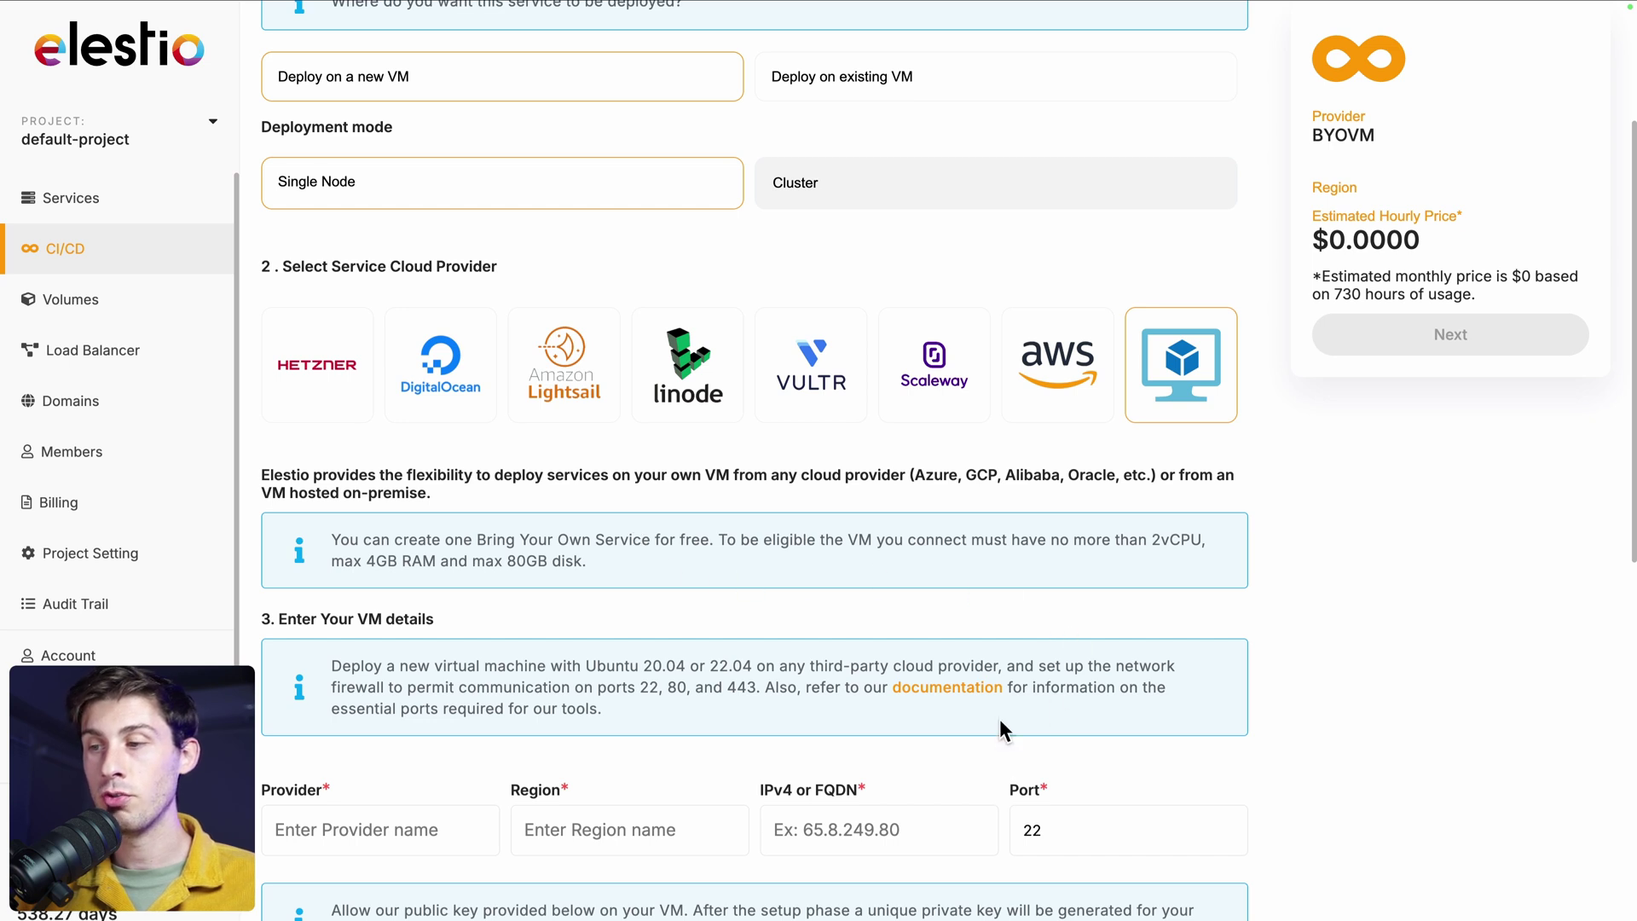
left_click(330, 379)
scroll(699, 443, "down", 3)
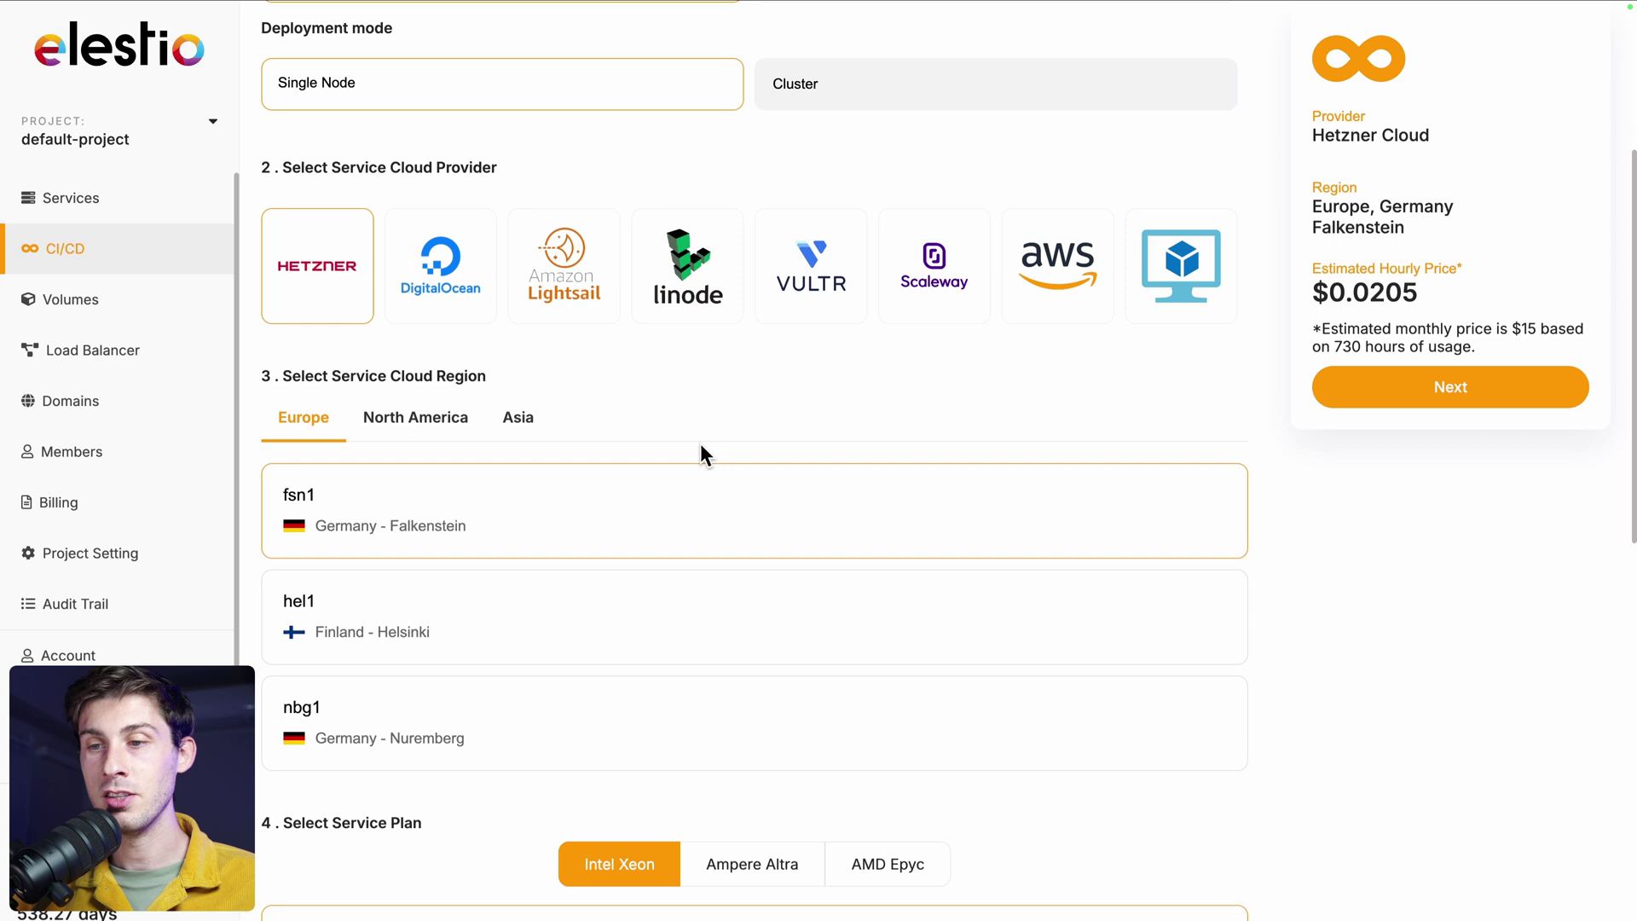
scroll(701, 438, "down", 5)
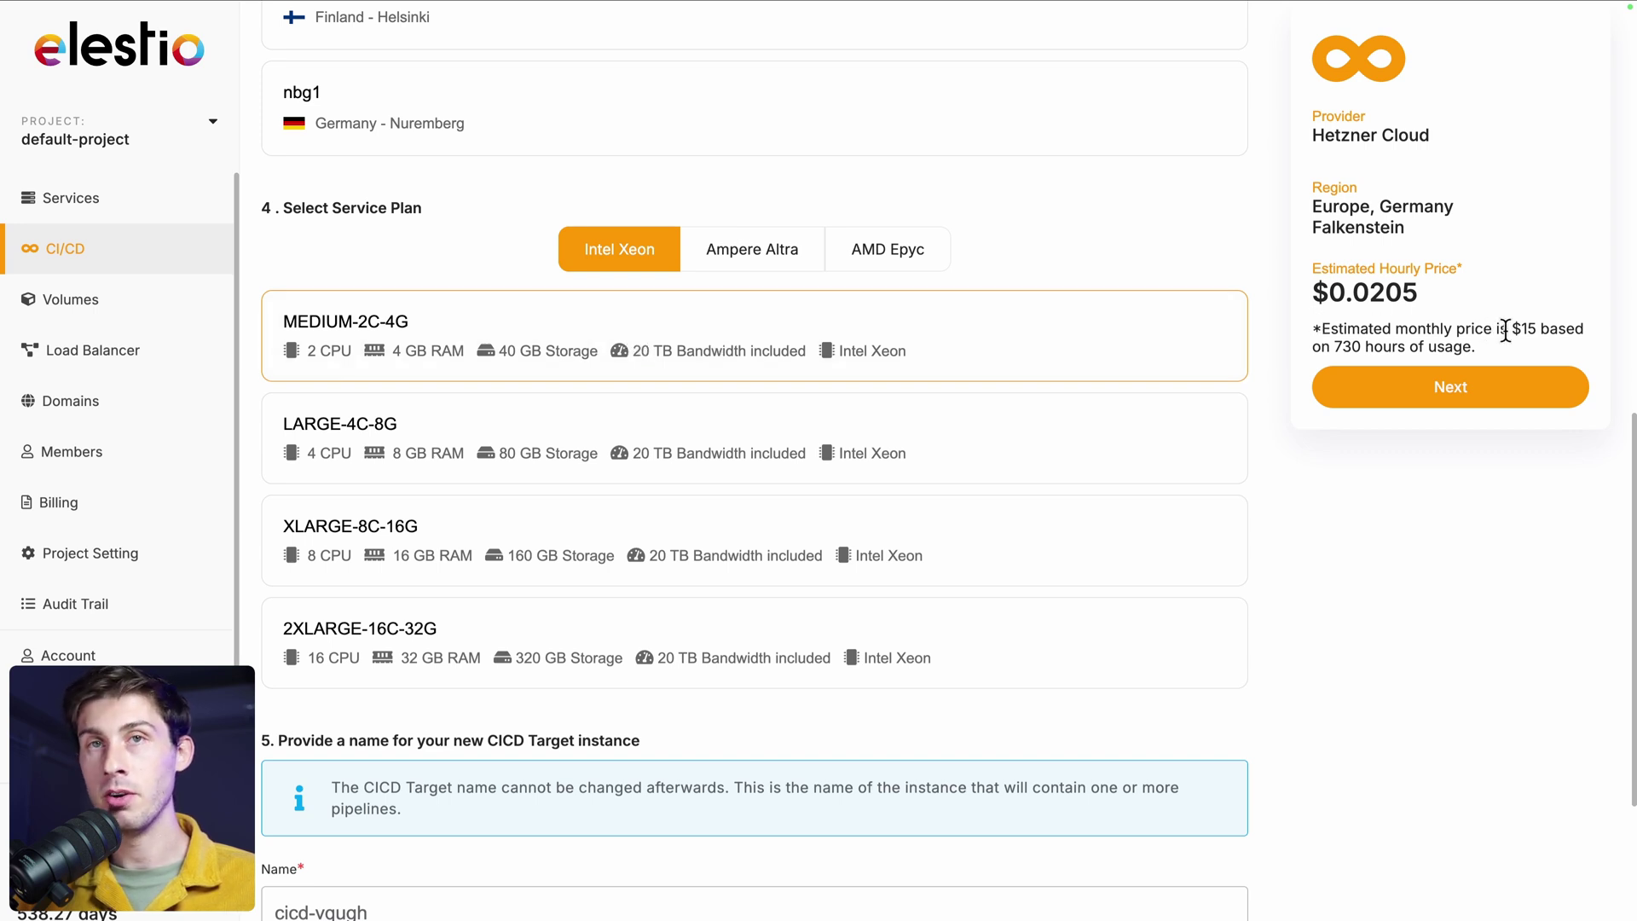
left_click(1463, 388)
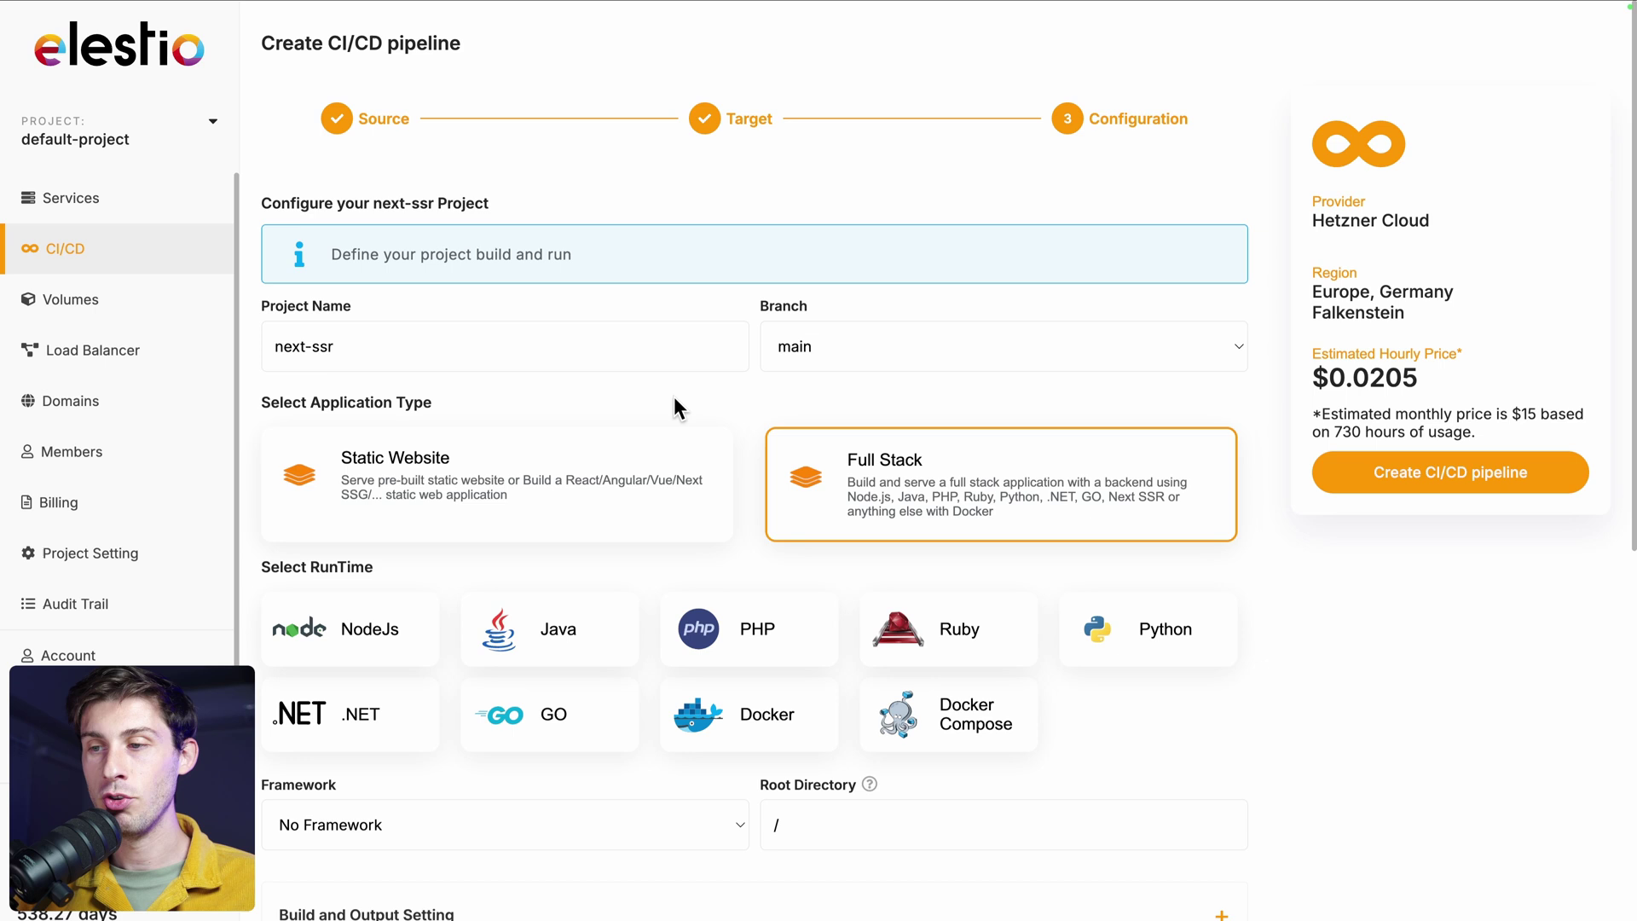
left_click(956, 351)
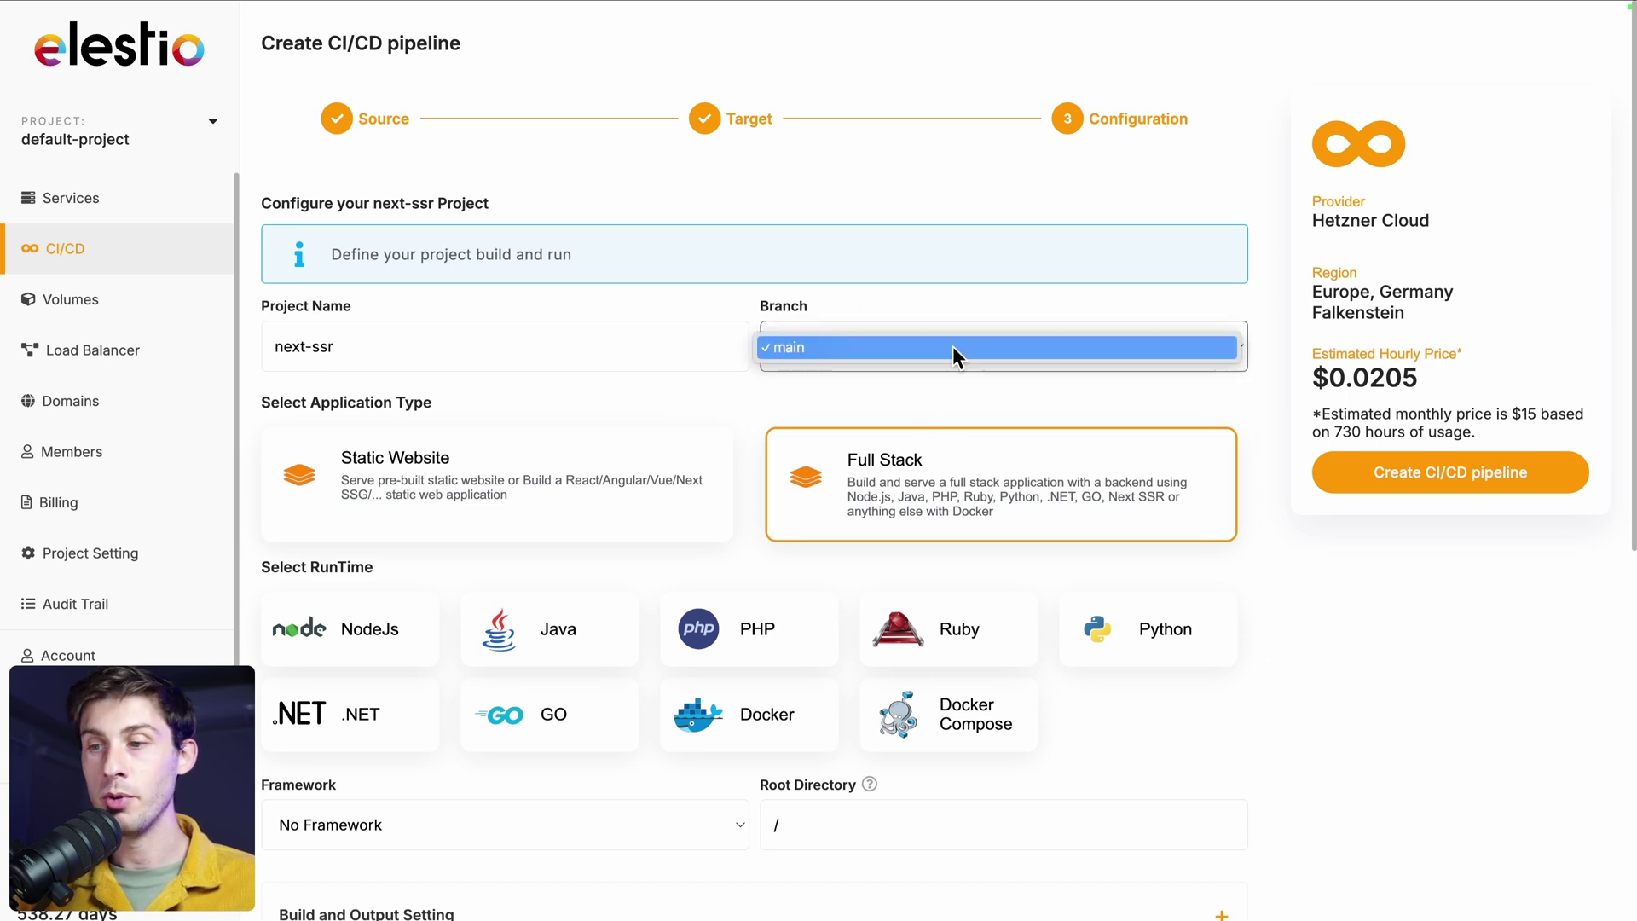
left_click(942, 350)
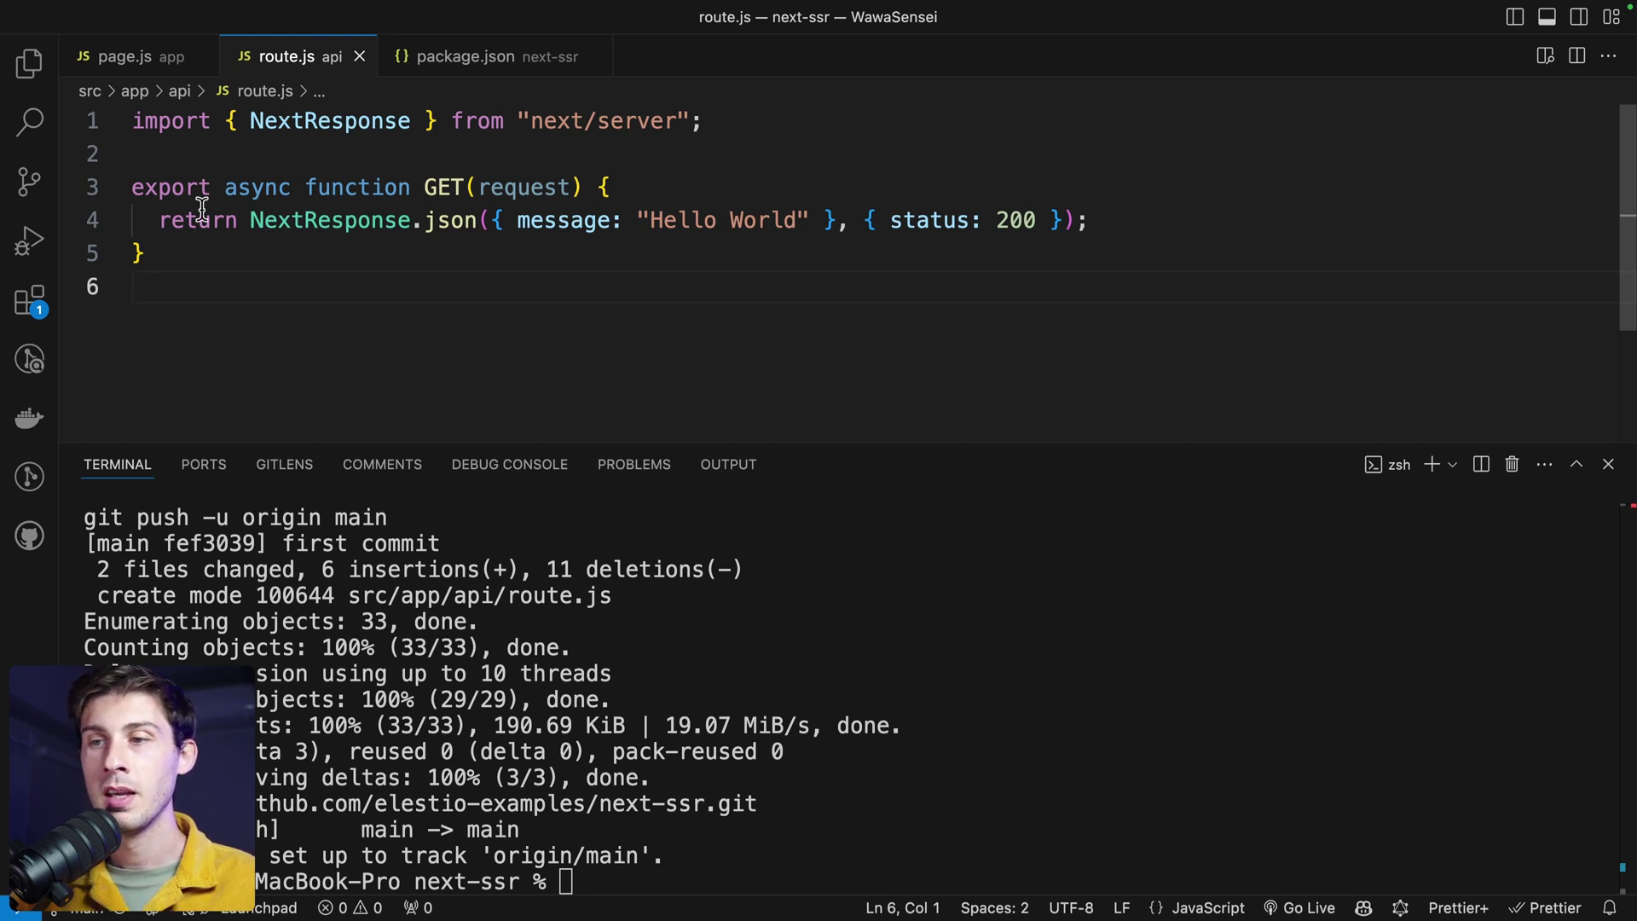
Switch to VS Code and examine the dev, build and start scripts in package.json with the terminal hidden.
left_click(447, 56)
left_click(494, 256)
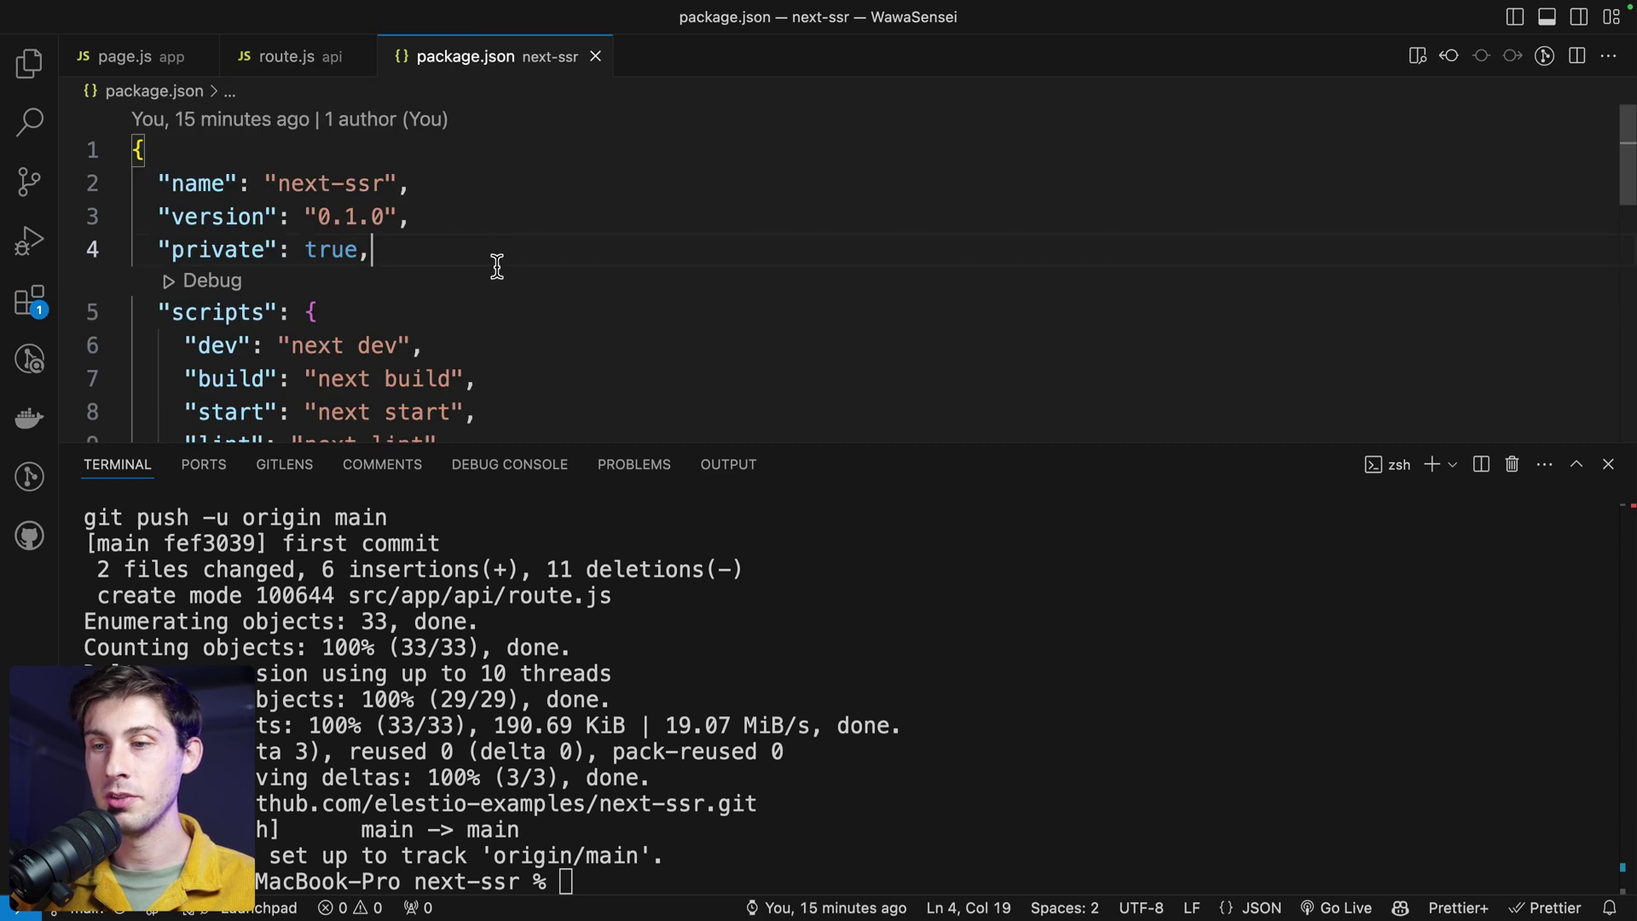
key("super+j")
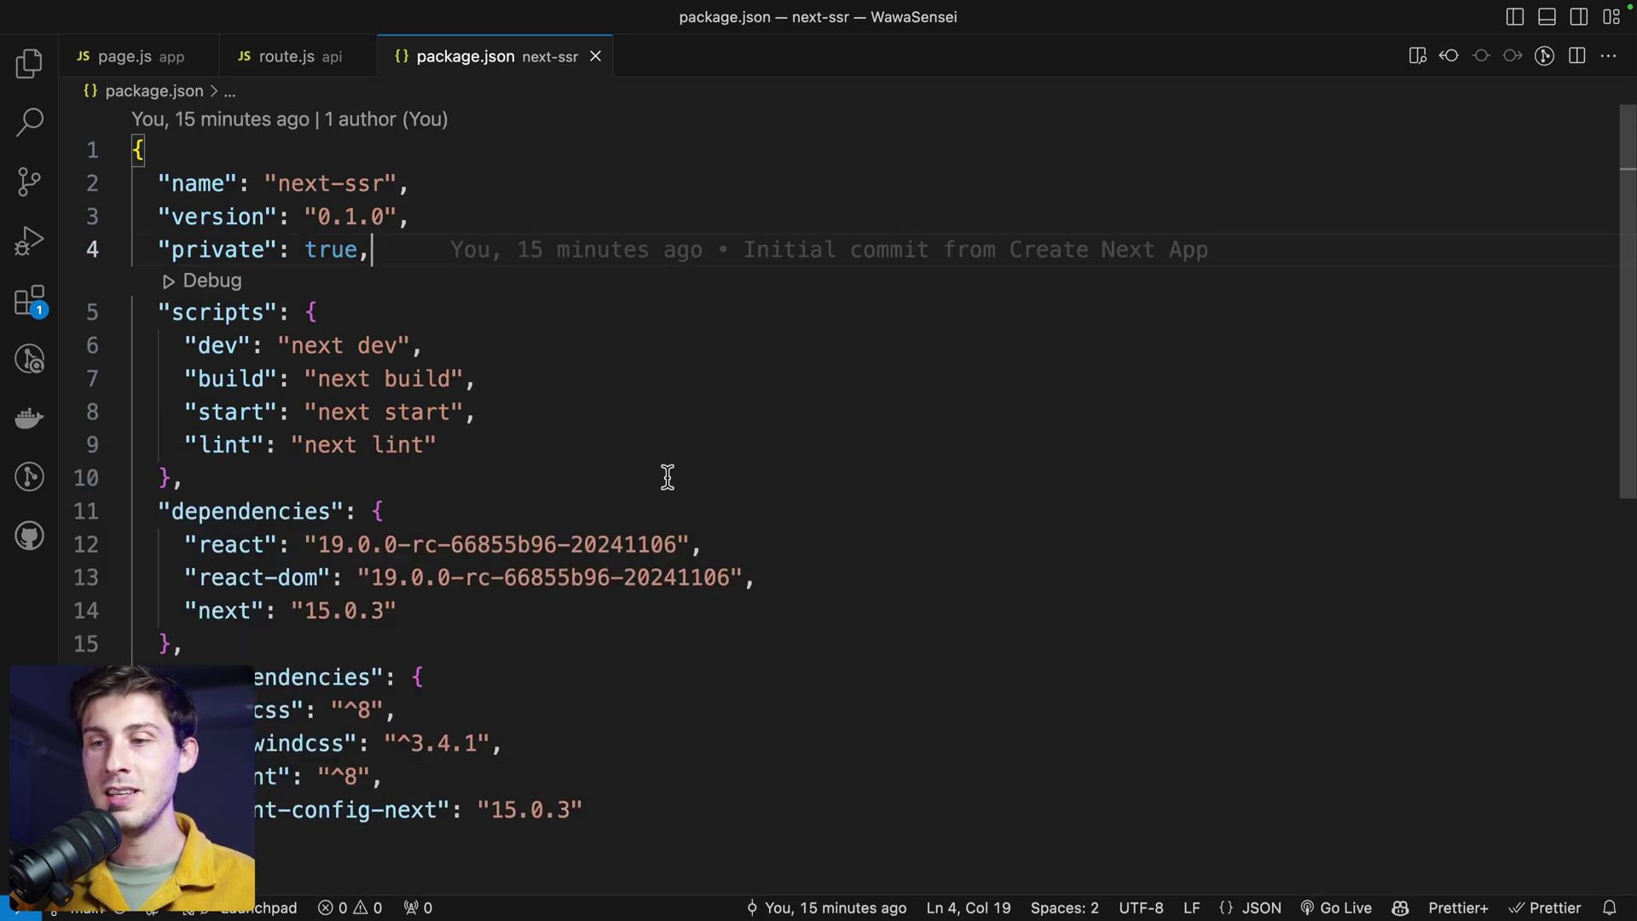
left_click(579, 357)
key("shift+Home")
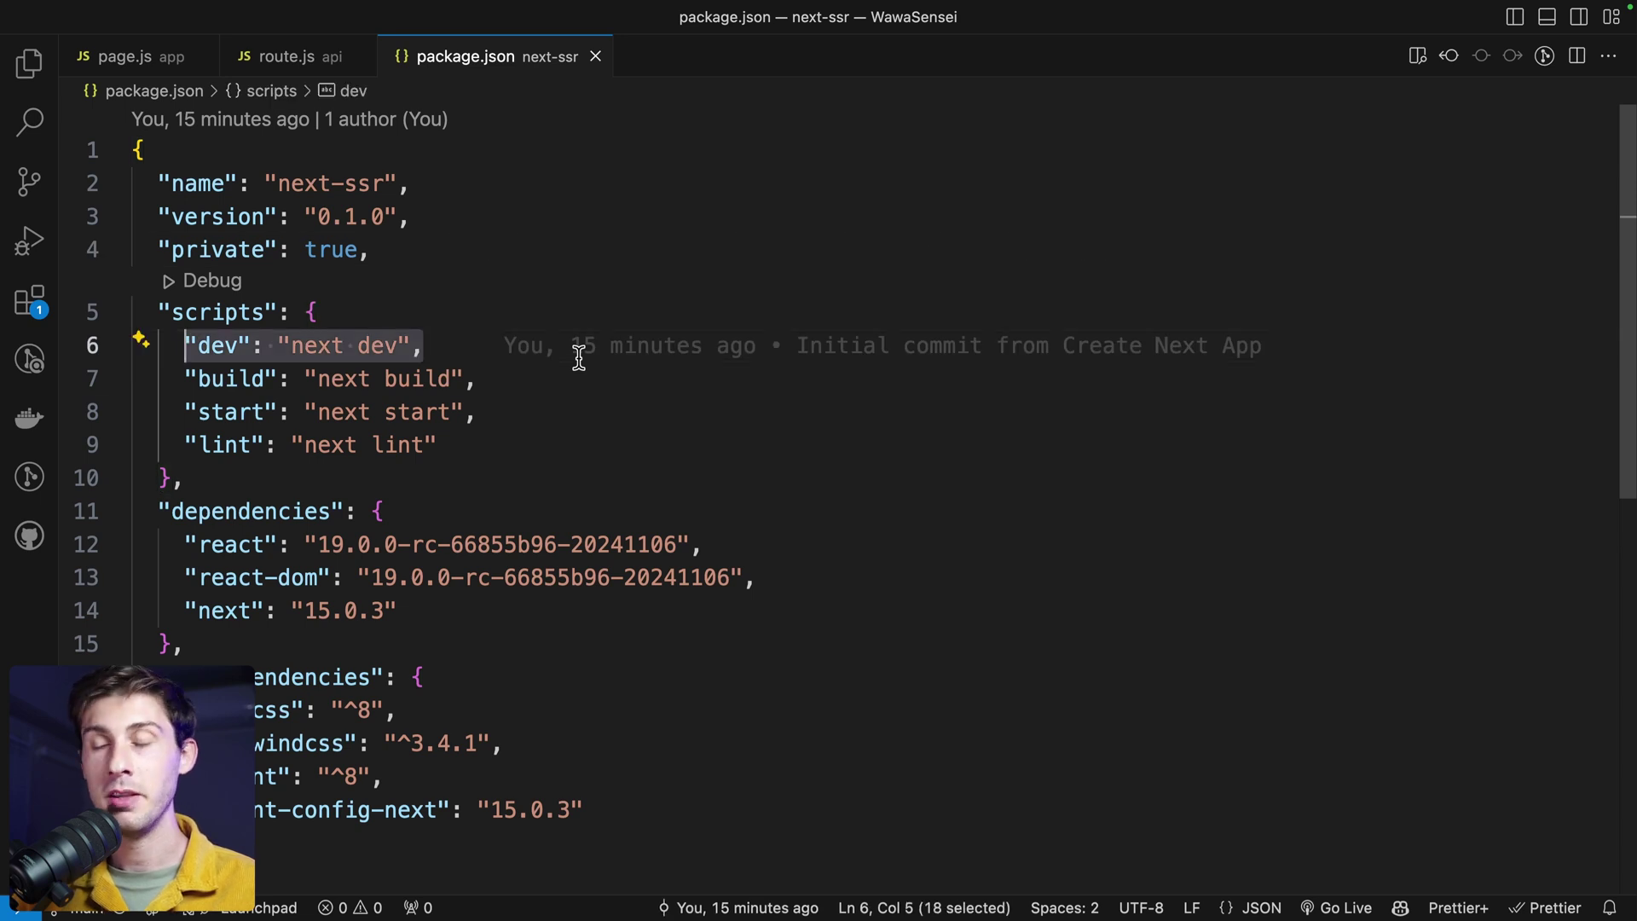
left_click(449, 345)
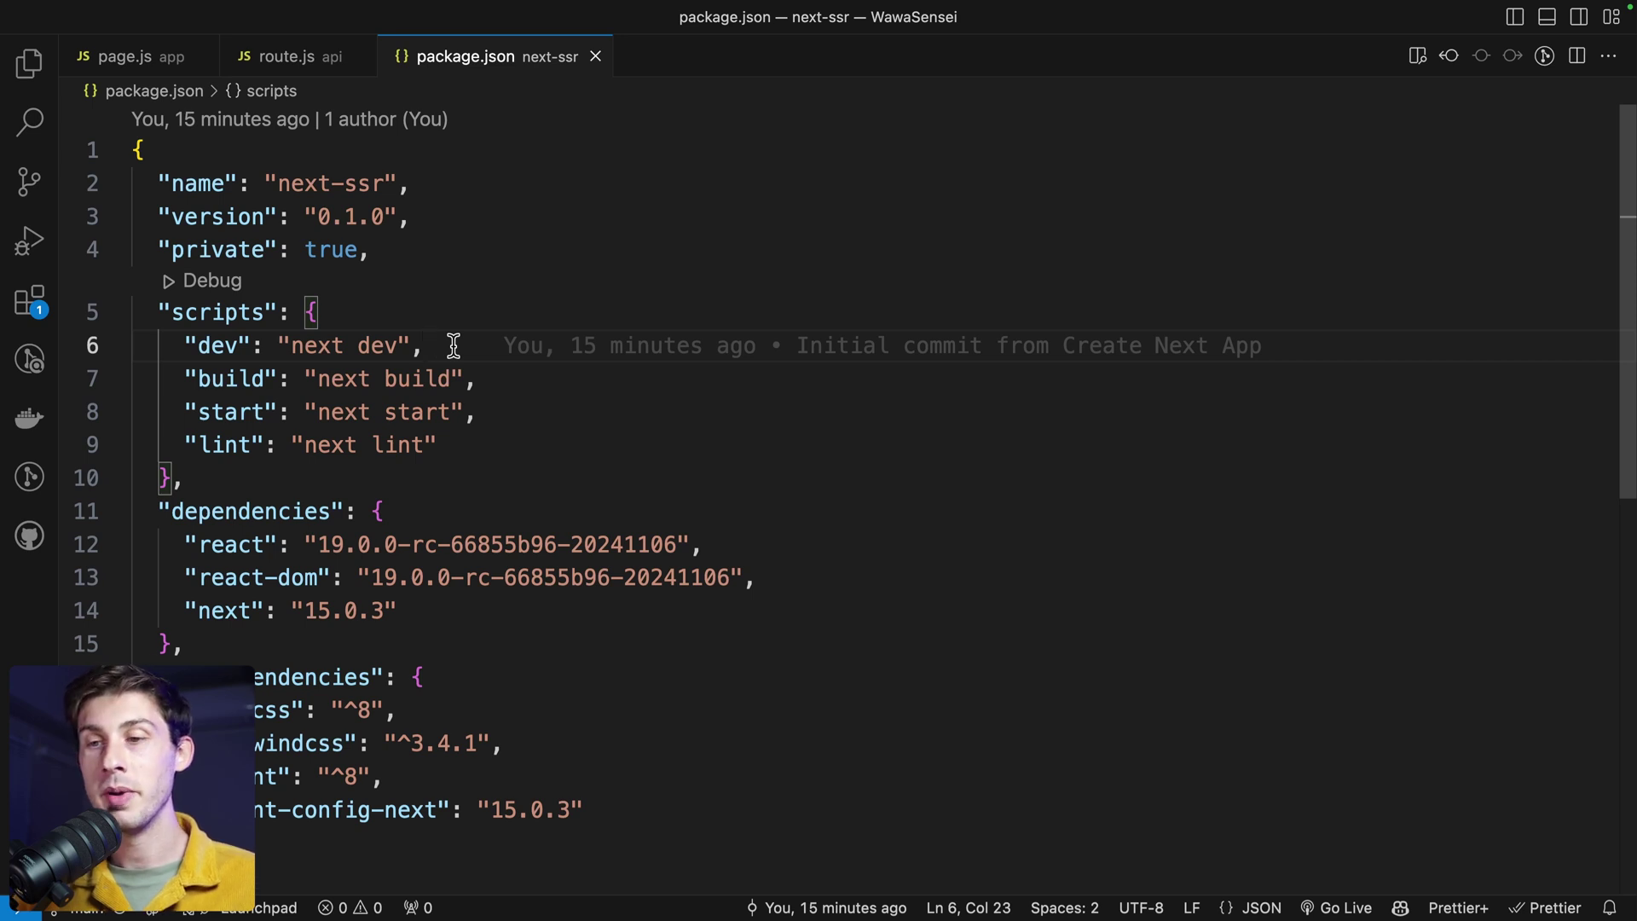
key("Down")
key("End")
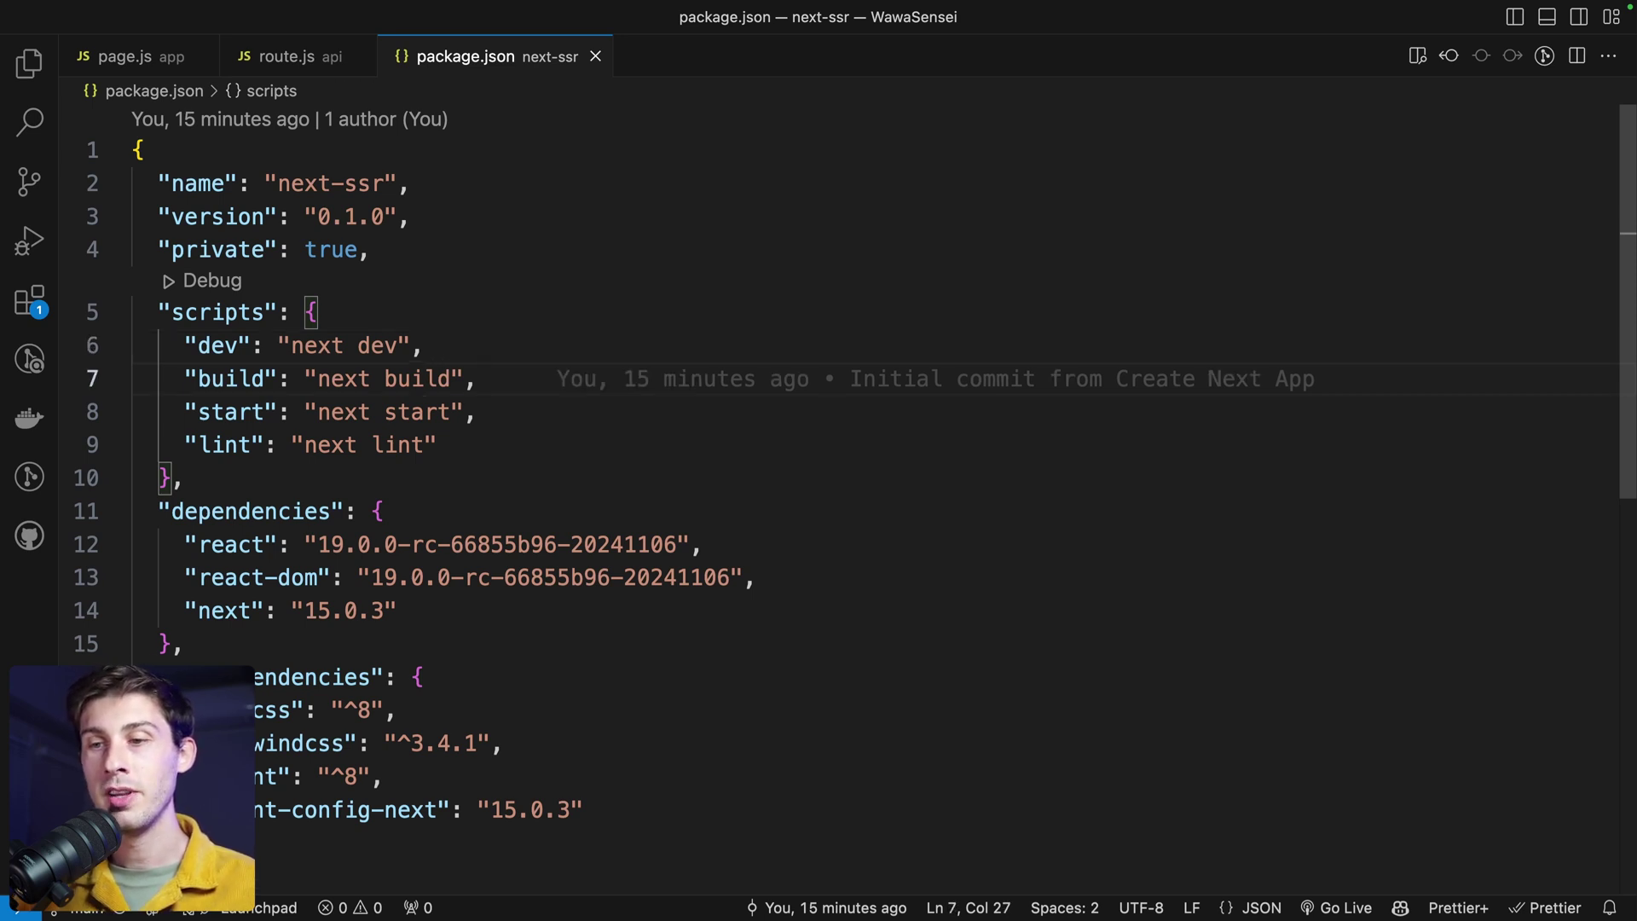
key("shift+Home")
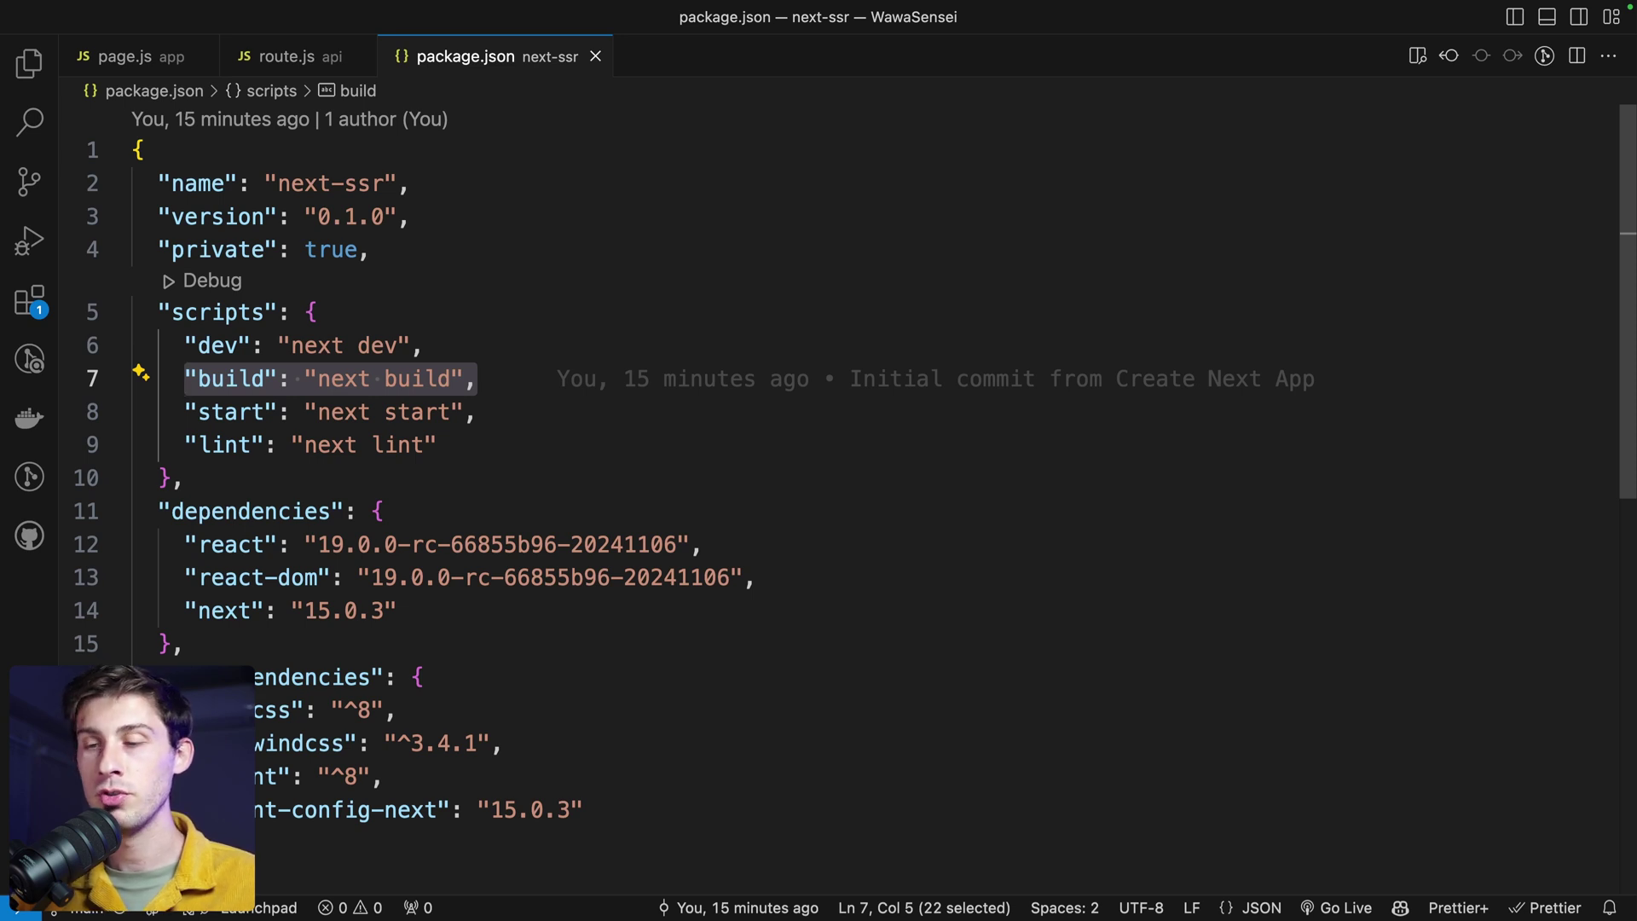
left_click(558, 416)
key("shift+Home")
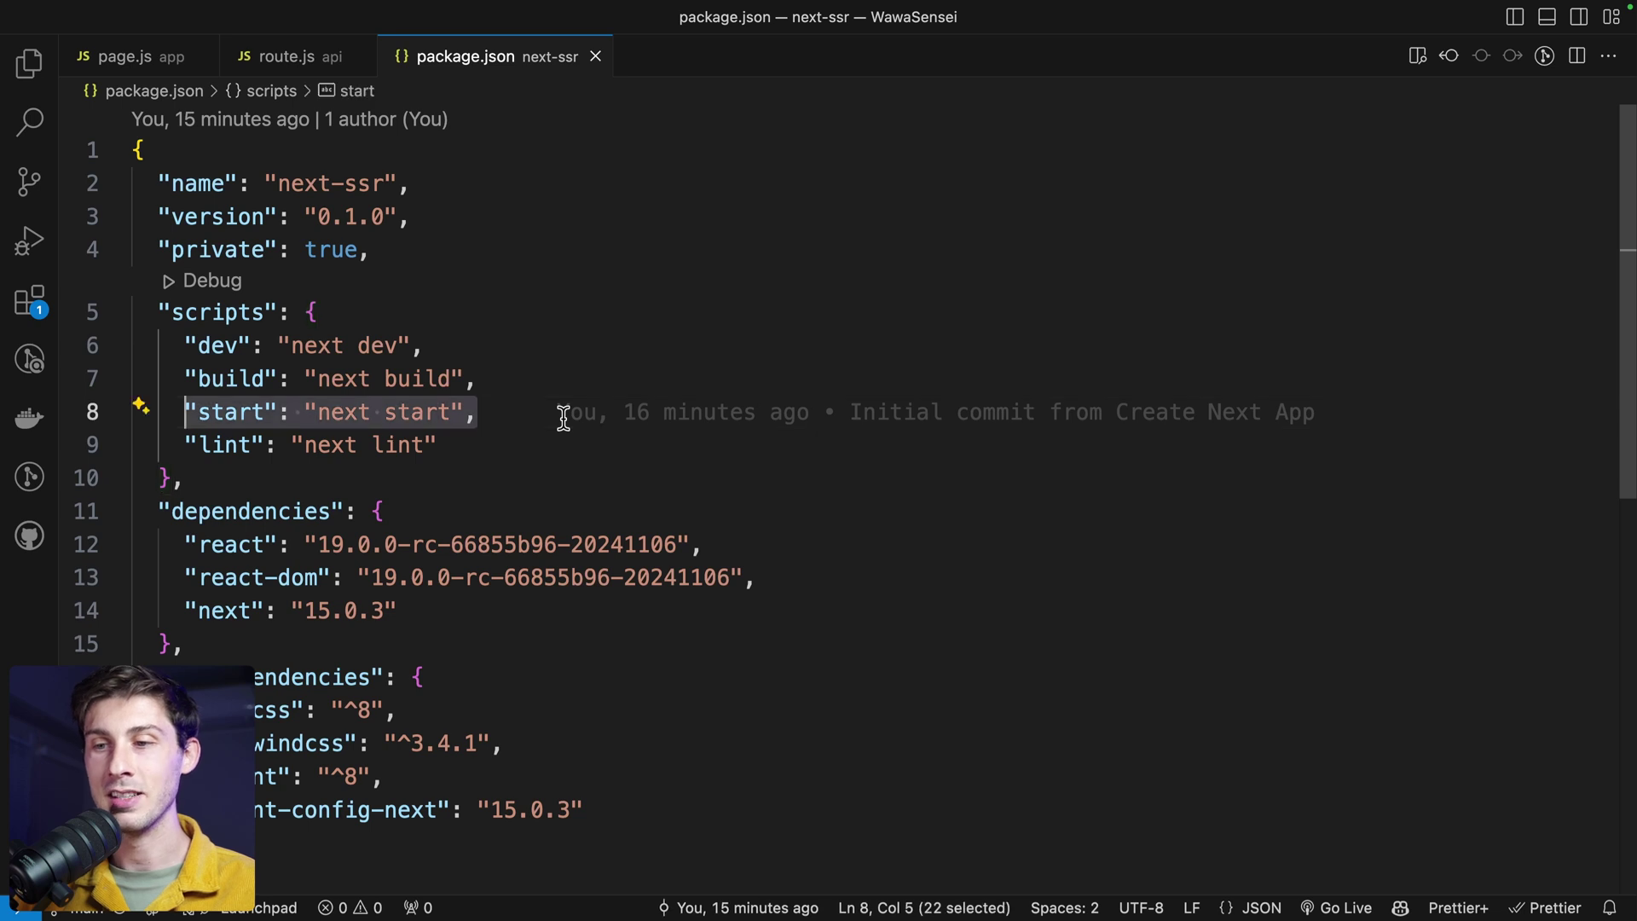
left_click(496, 418)
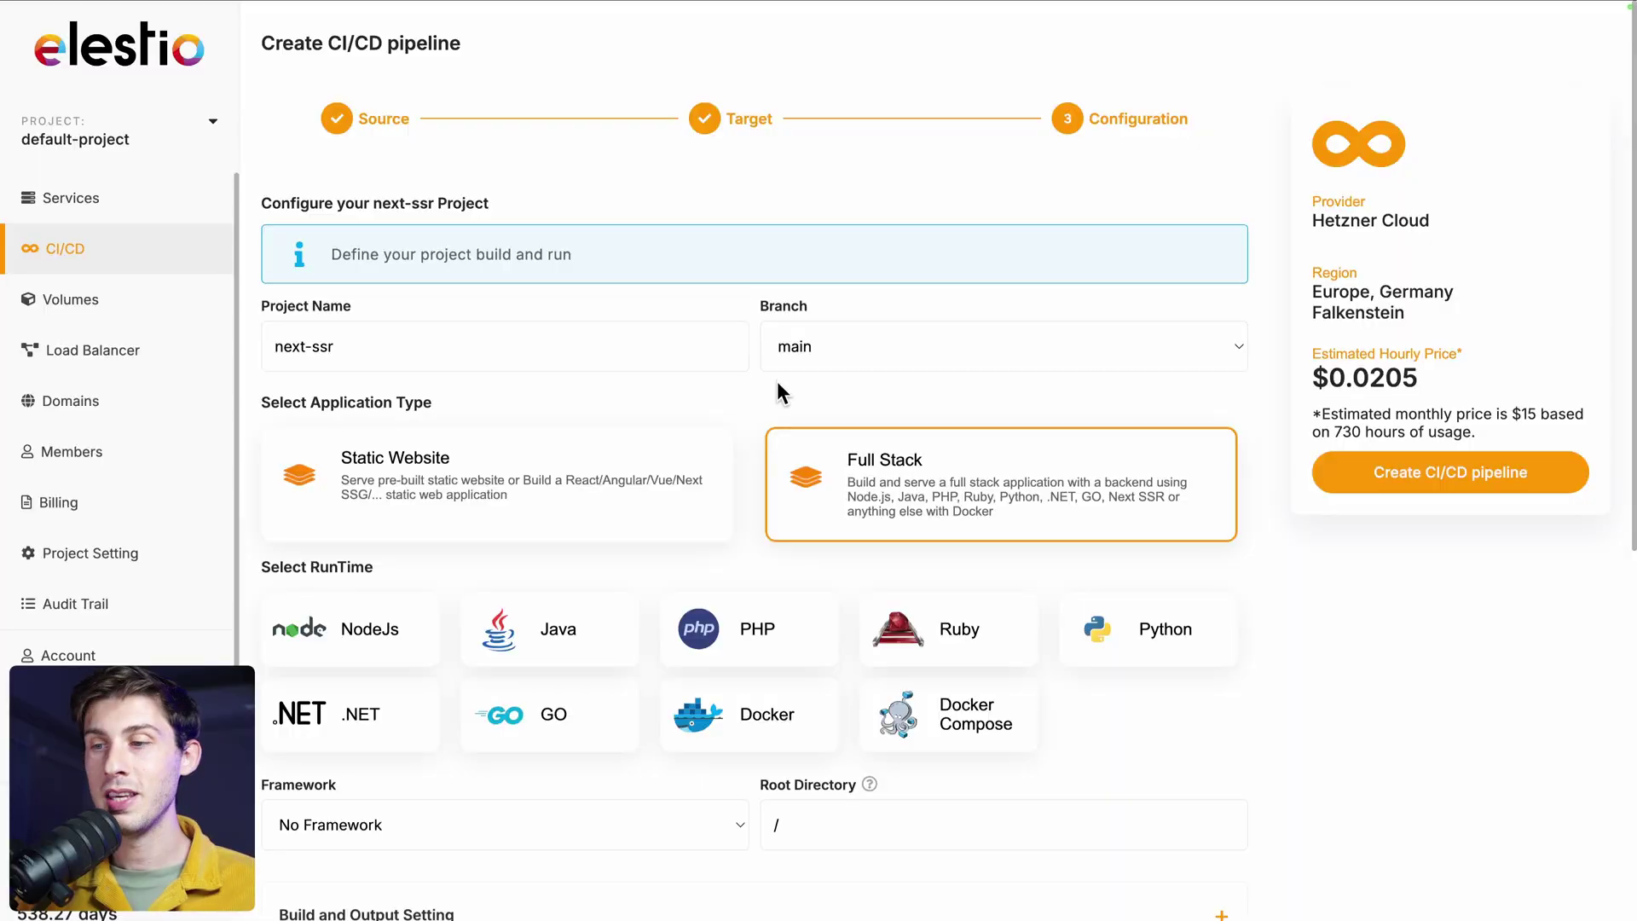
scroll(795, 404, "down", 2)
scroll(795, 408, "down", 2)
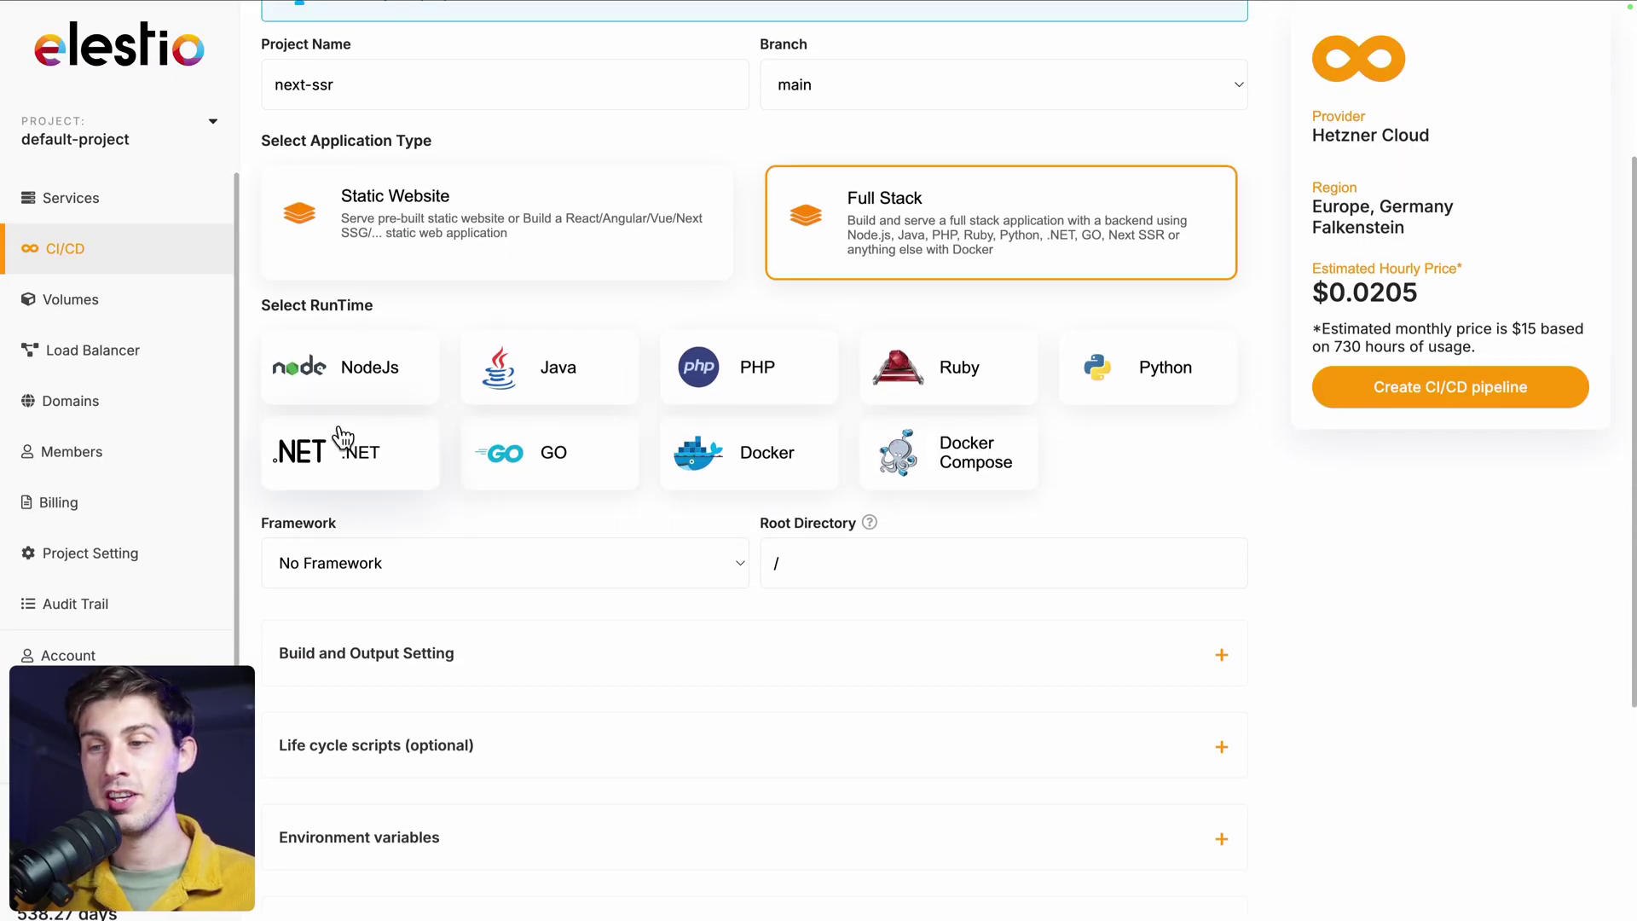
left_click(358, 372)
scroll(358, 371, "down", 1)
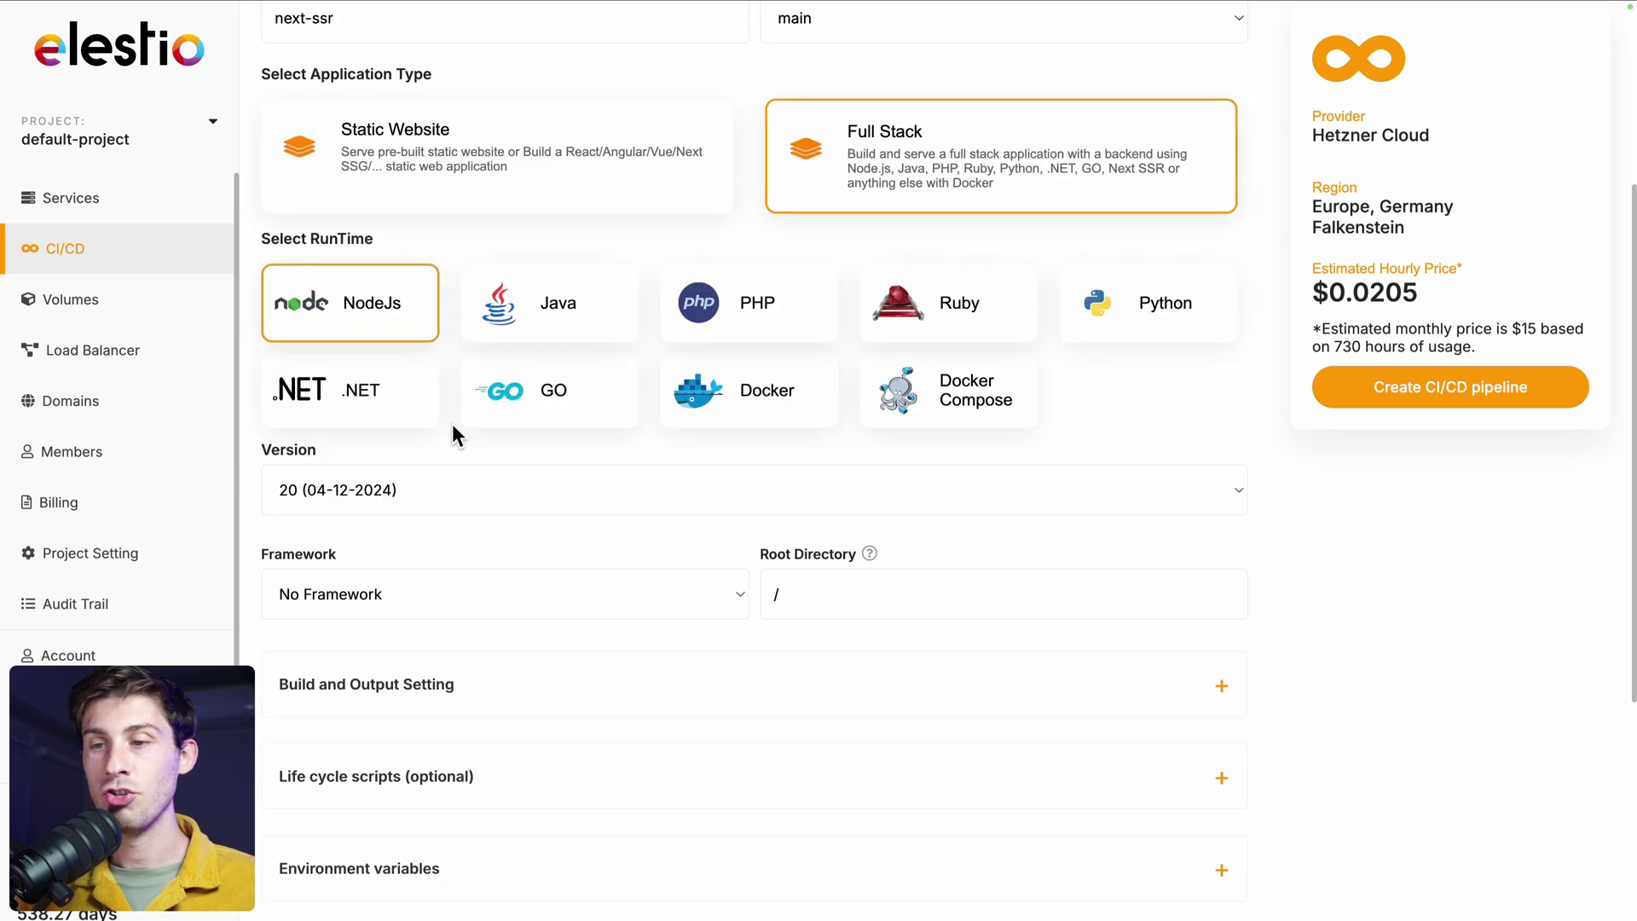
left_click(442, 490)
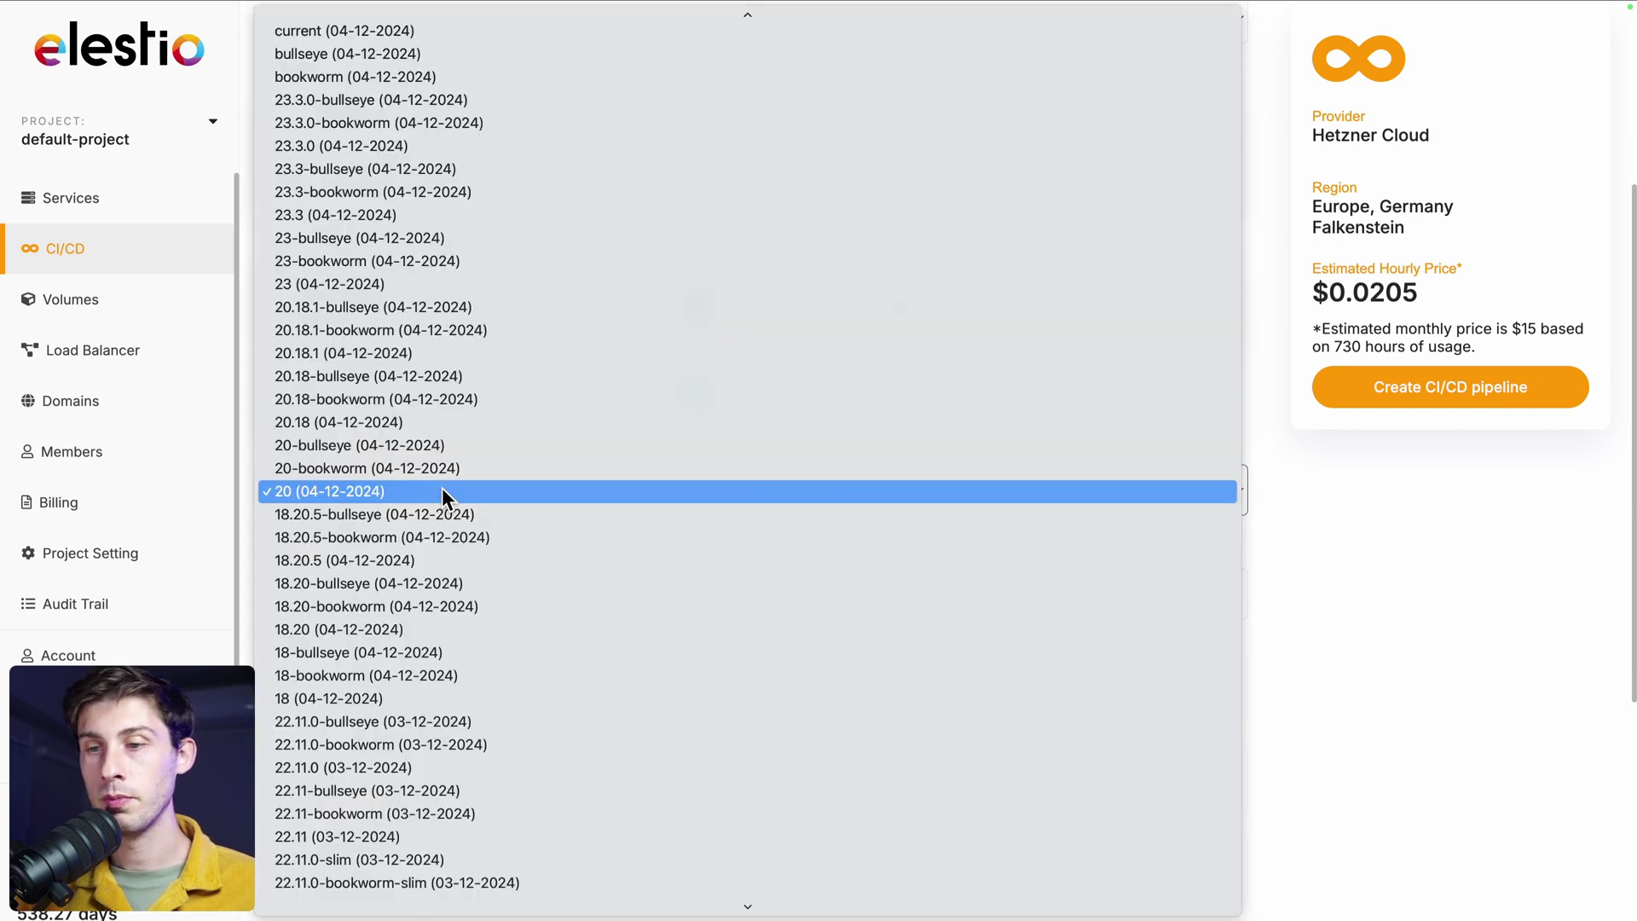
left_click(441, 492)
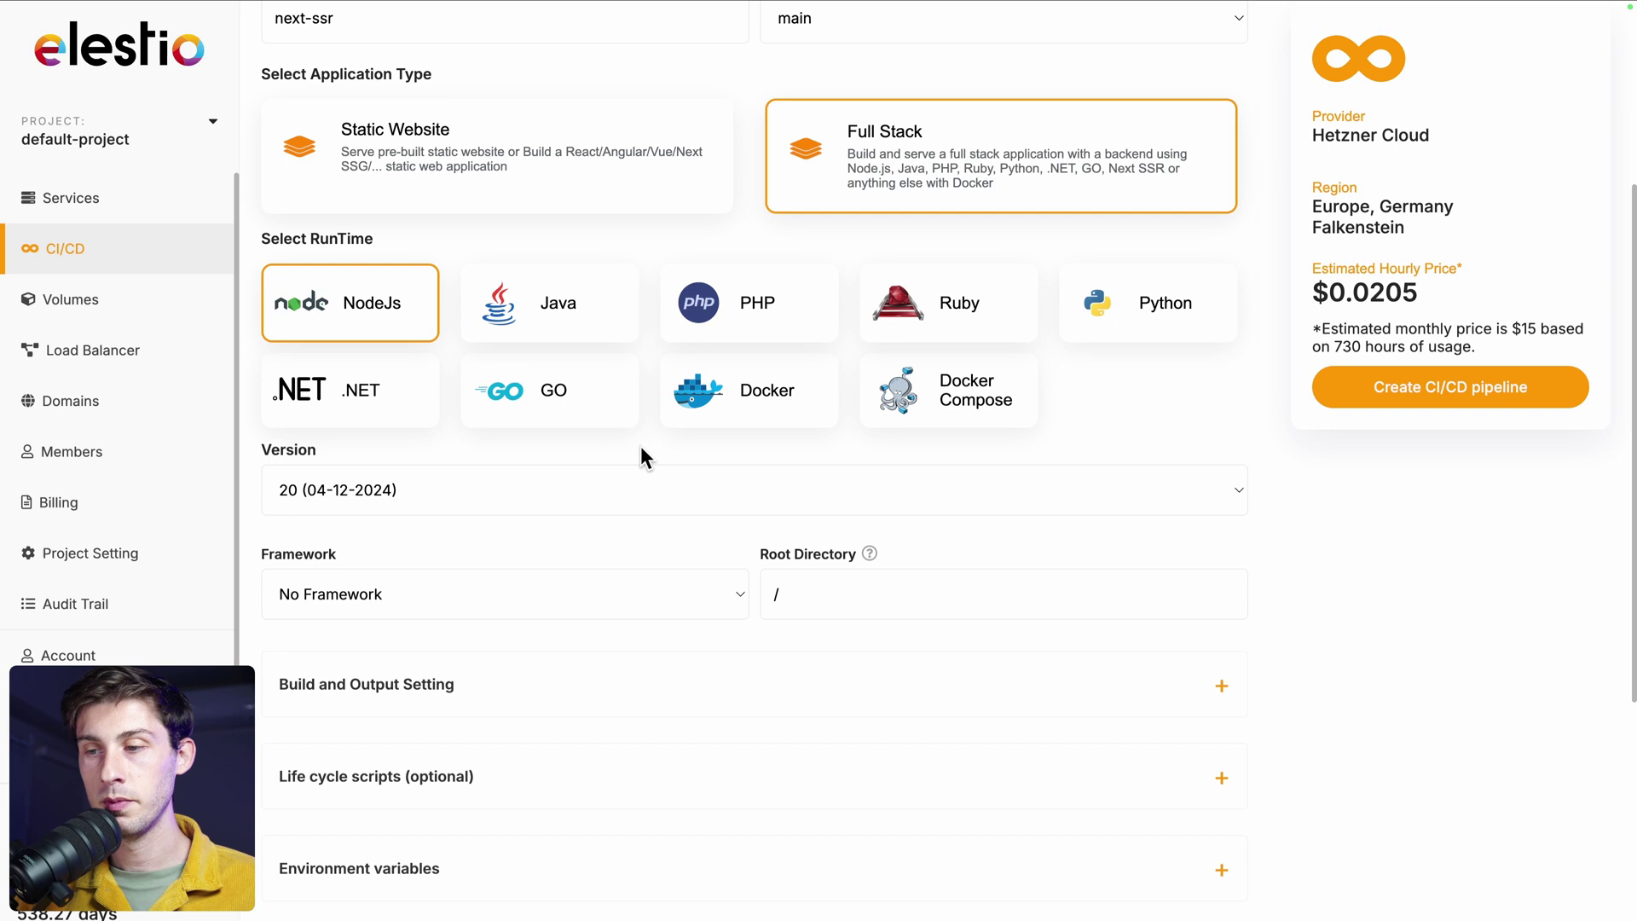
Expand the build and output settings and set the framework to Next.js.
scroll(641, 447, "down", 3)
left_click(566, 467)
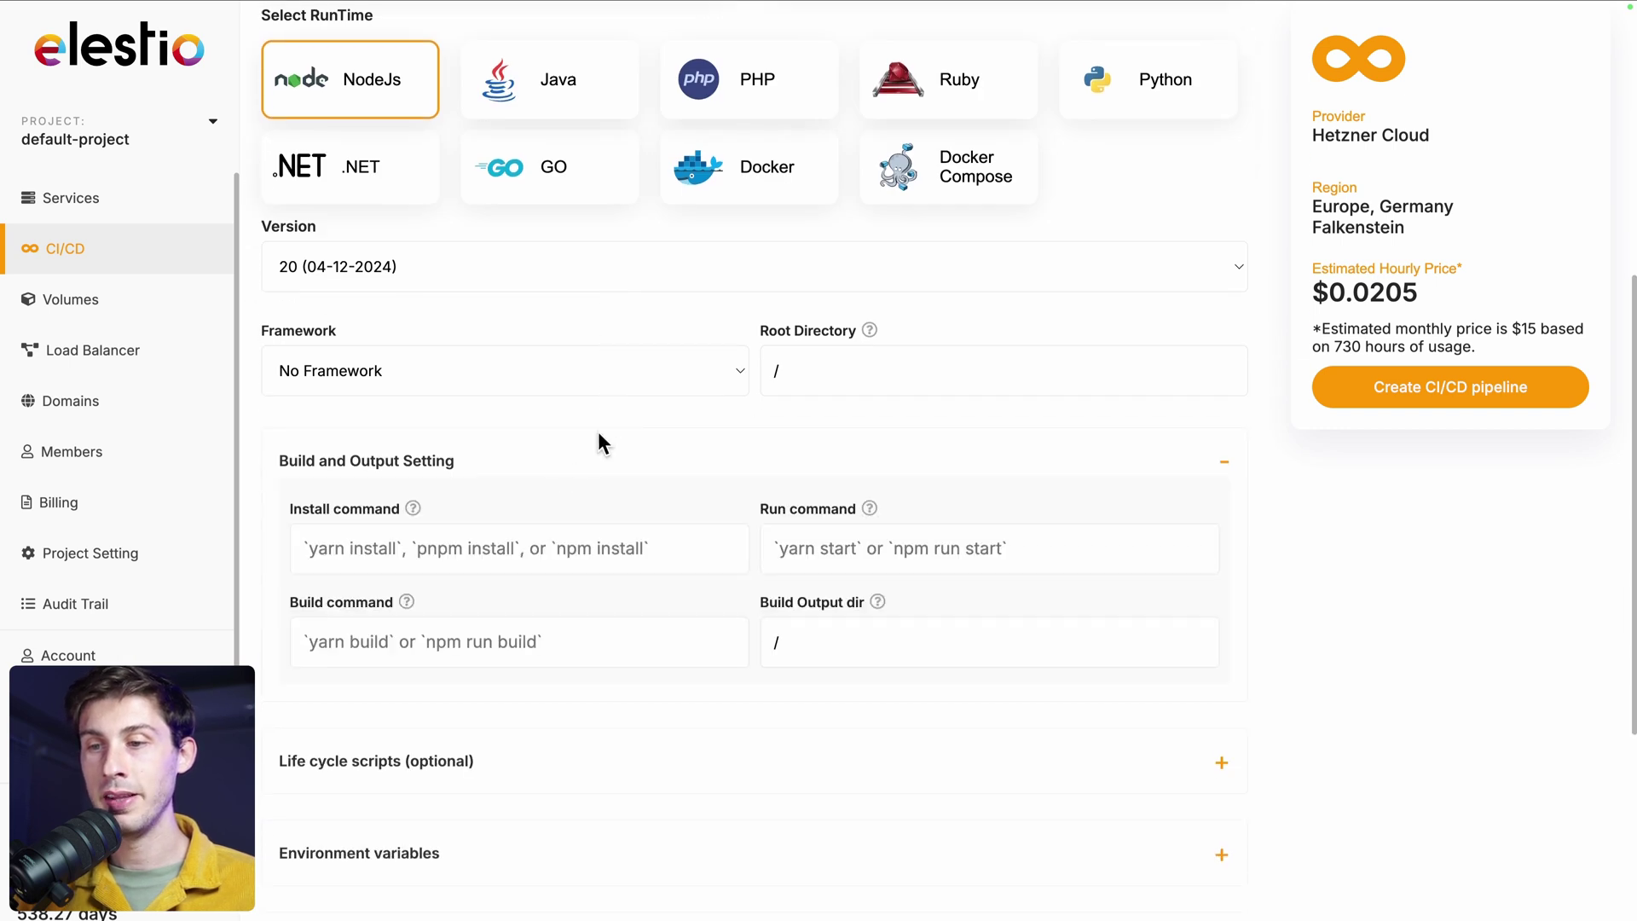
scroll(614, 430, "down", 1)
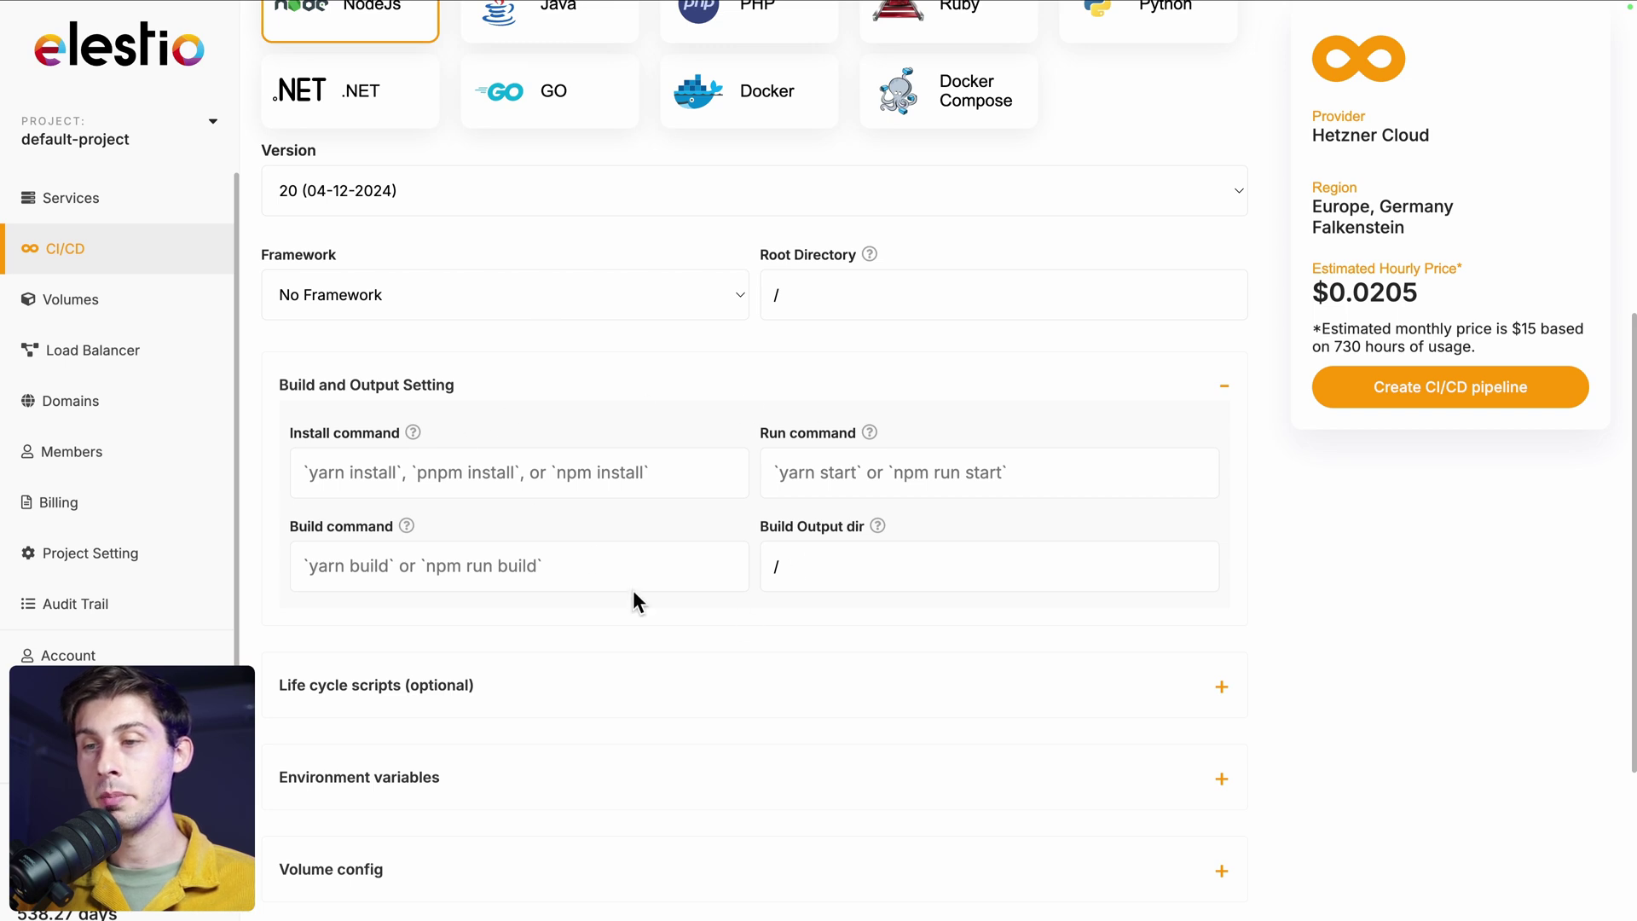
left_click(584, 290)
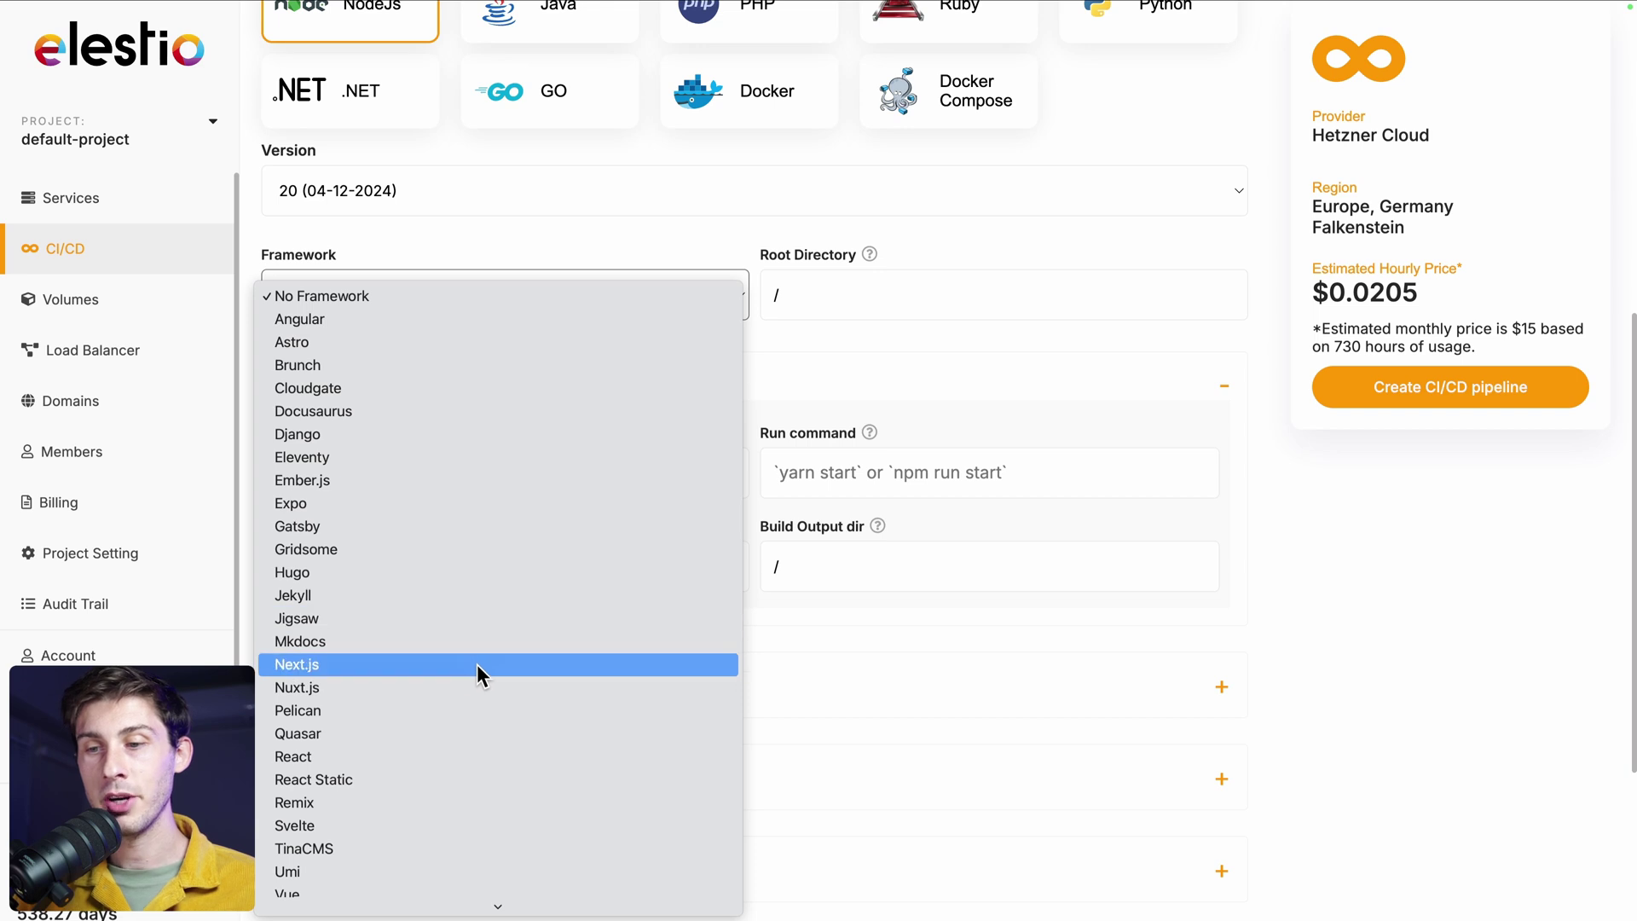
left_click(477, 663)
scroll(729, 504, "down", 5)
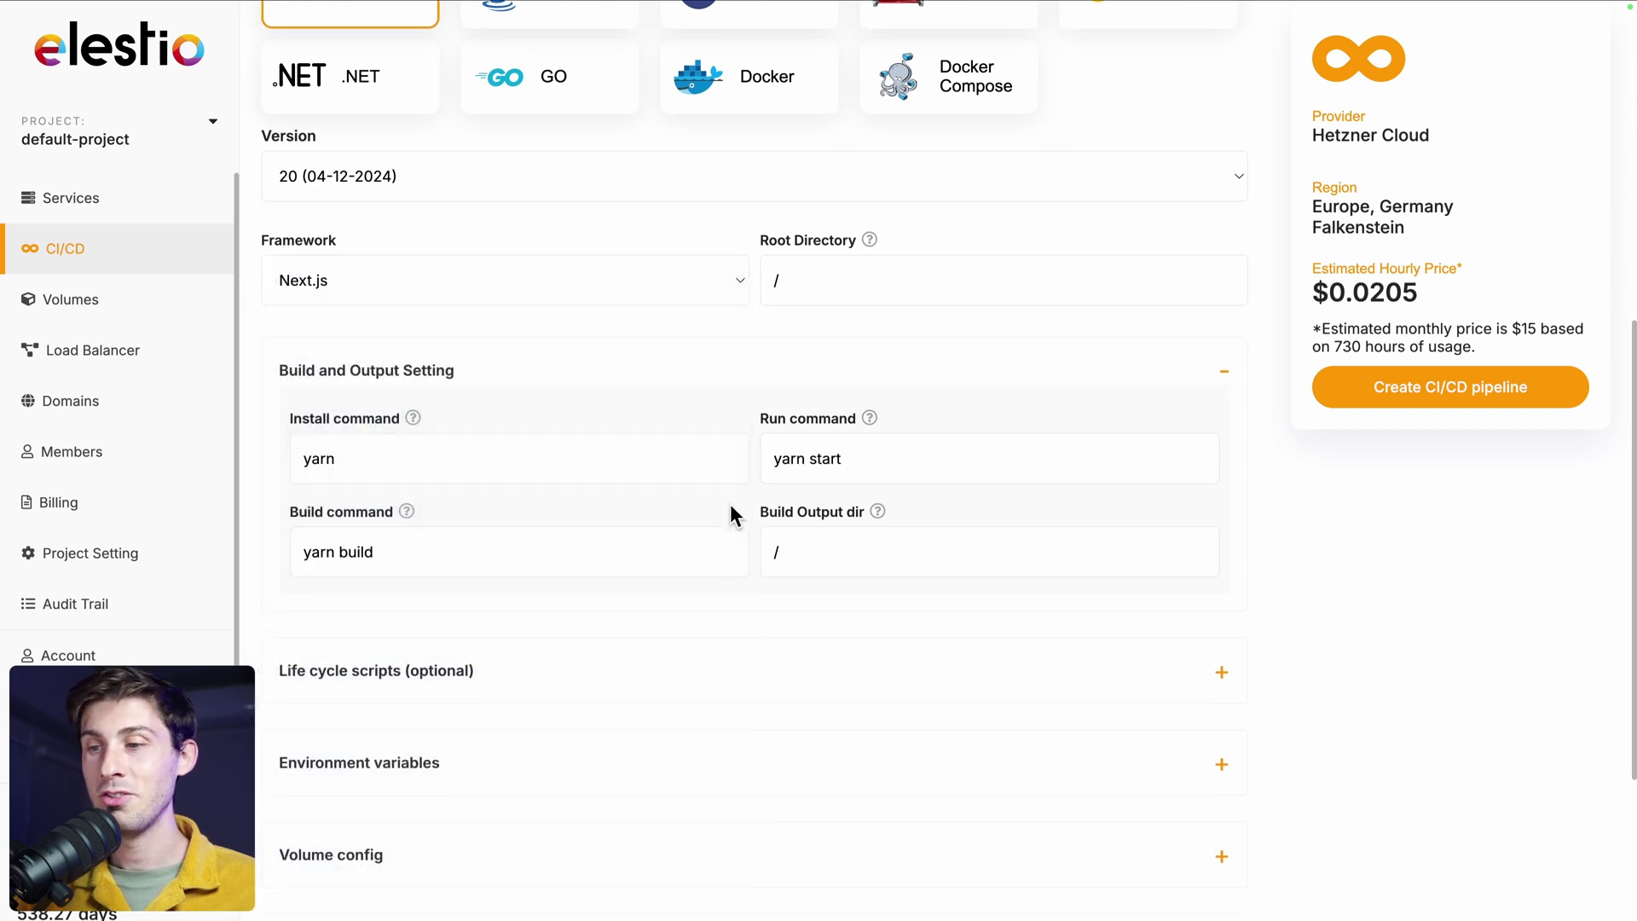
Review the environment variables section and the exposed ports settings of the pipeline.
left_click(677, 496)
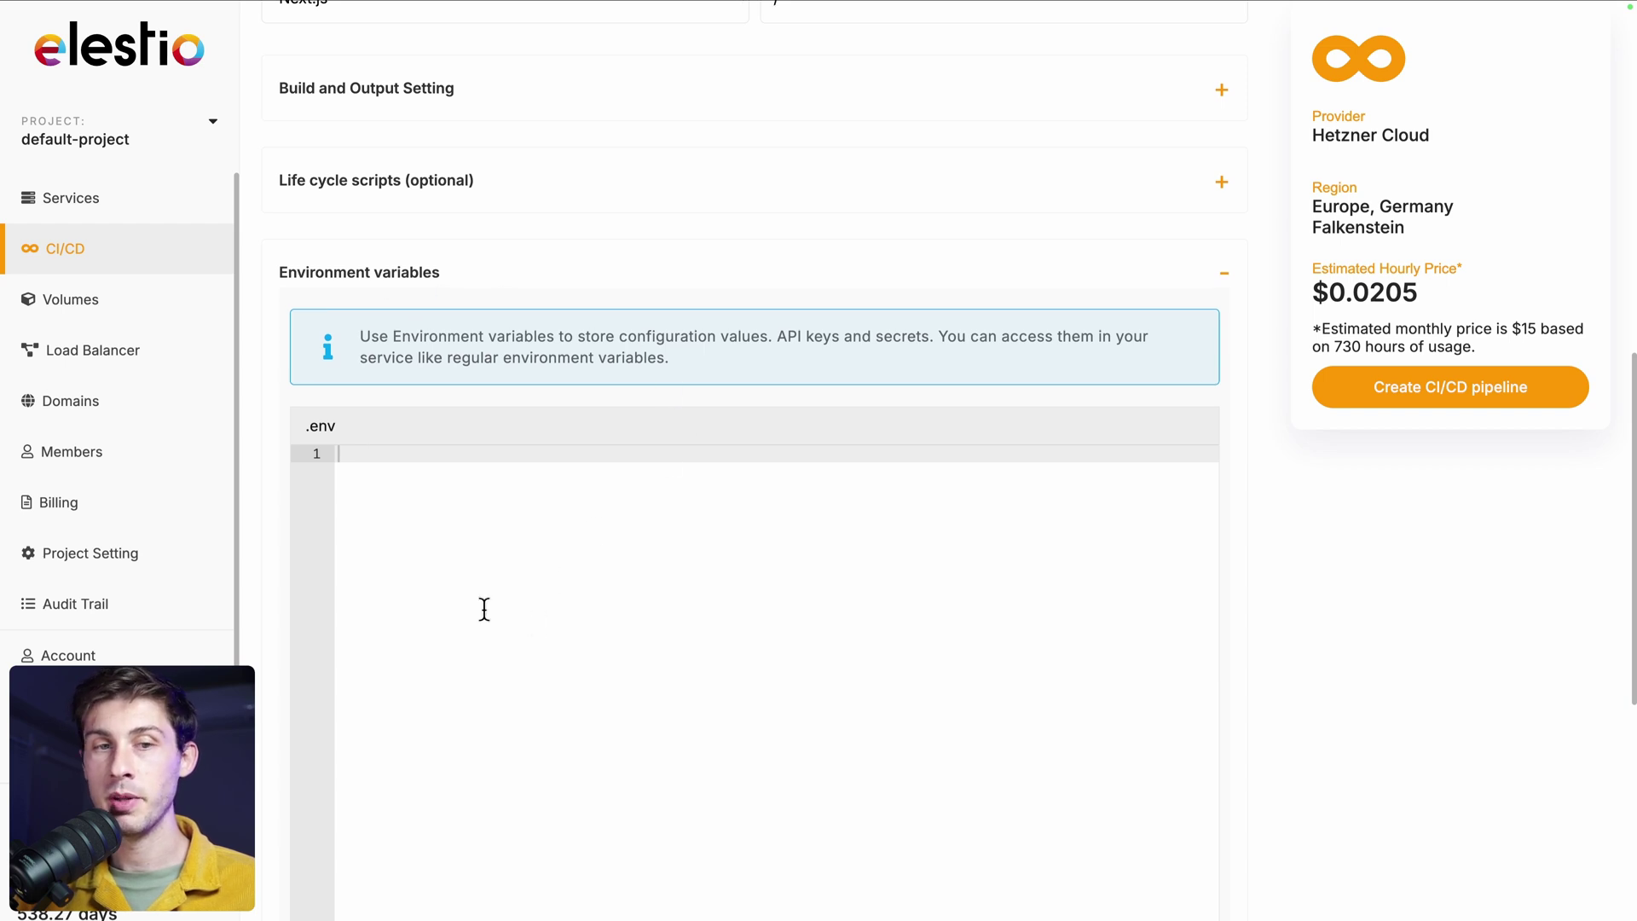
scroll(483, 606, "down", 3)
scroll(351, 223, "down", 3)
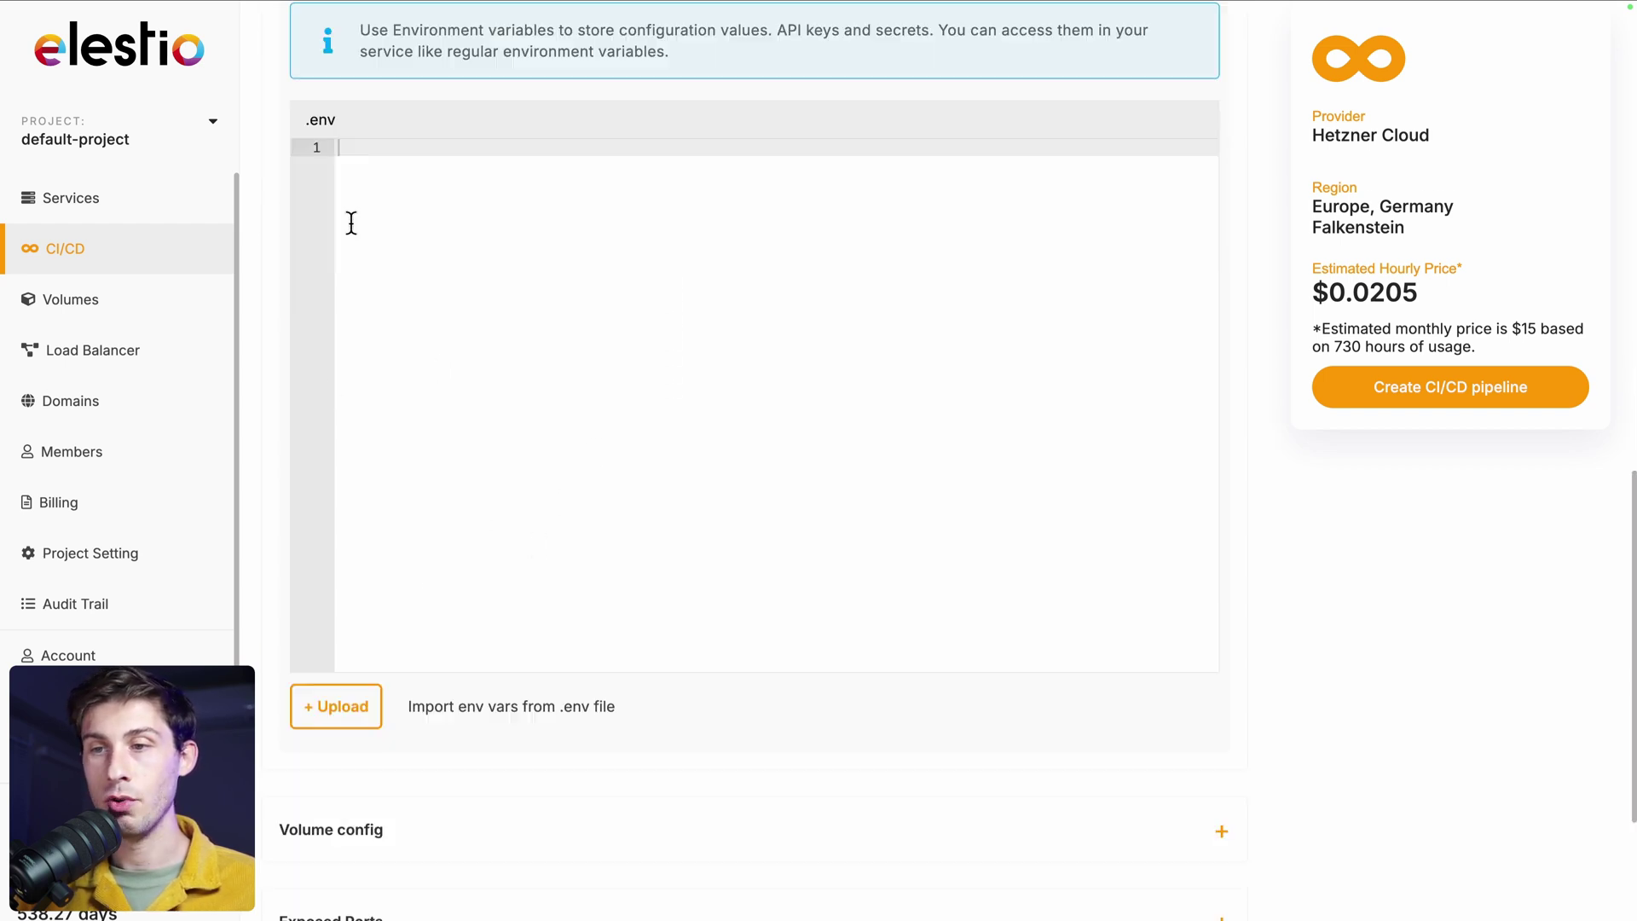
scroll(456, 759, "down", 2)
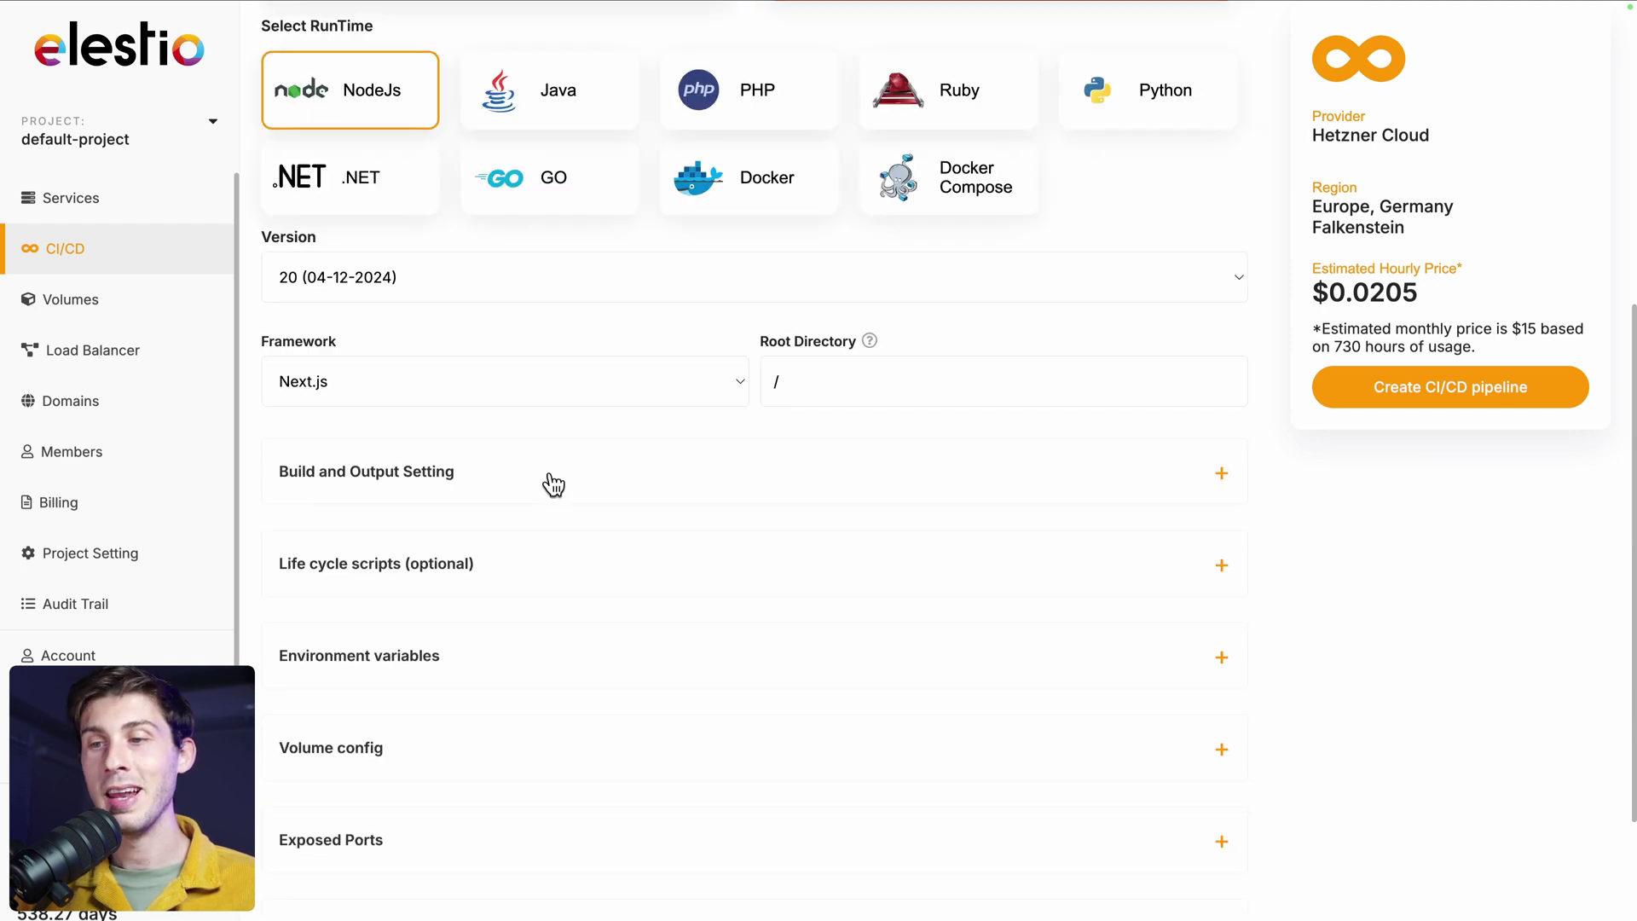
scroll(553, 484, "down", 3)
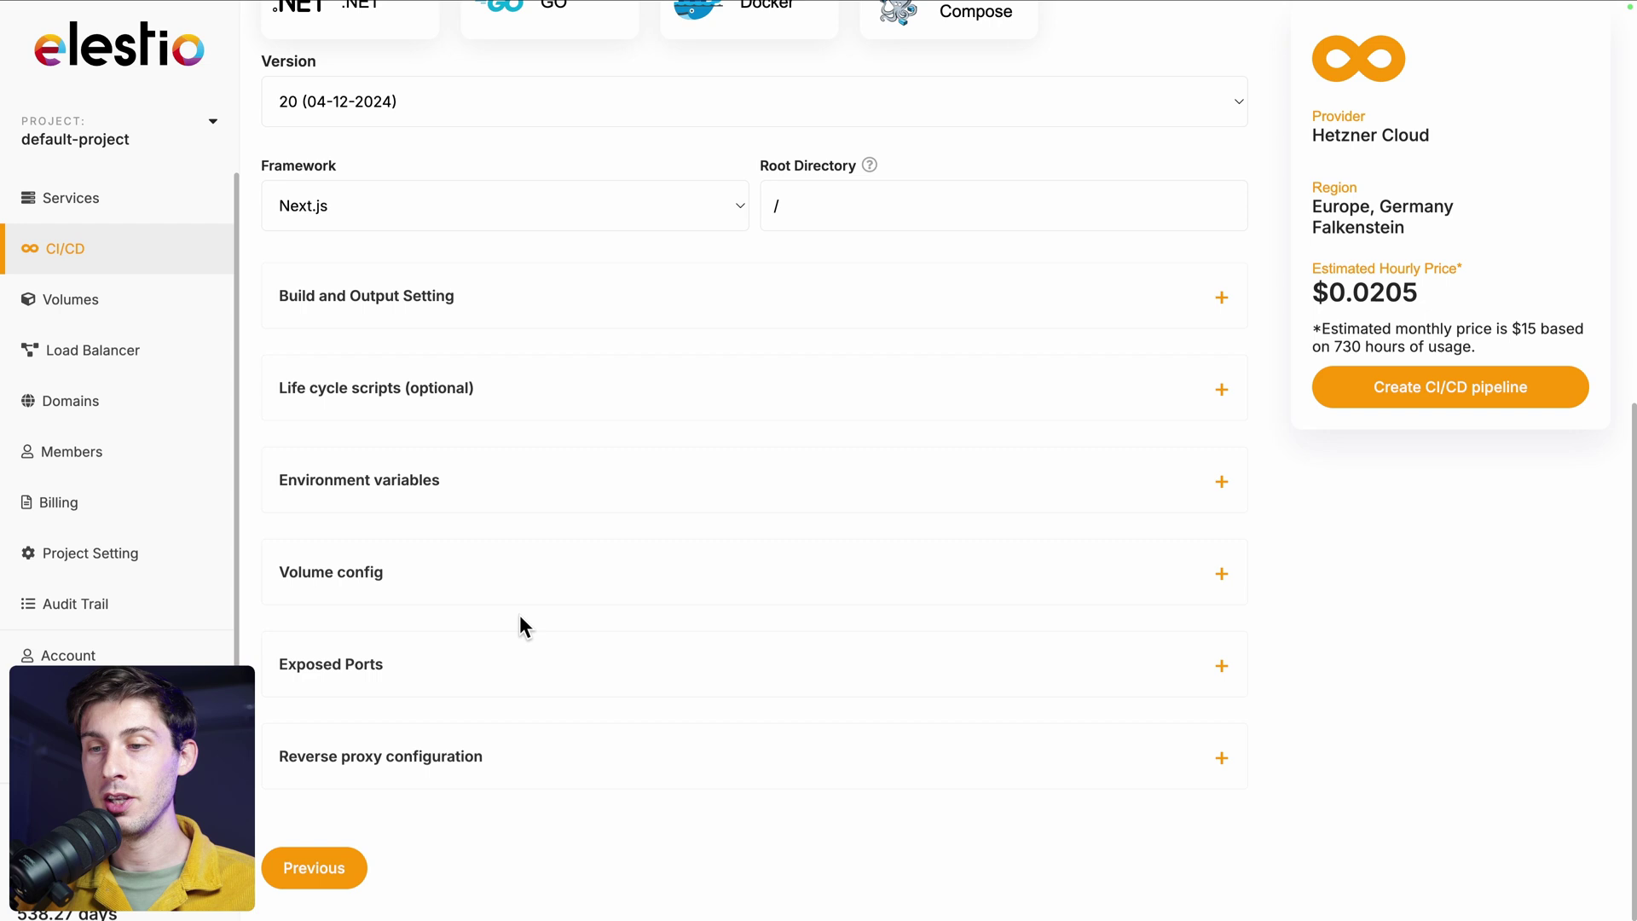
left_click(539, 674)
scroll(539, 673, "down", 3)
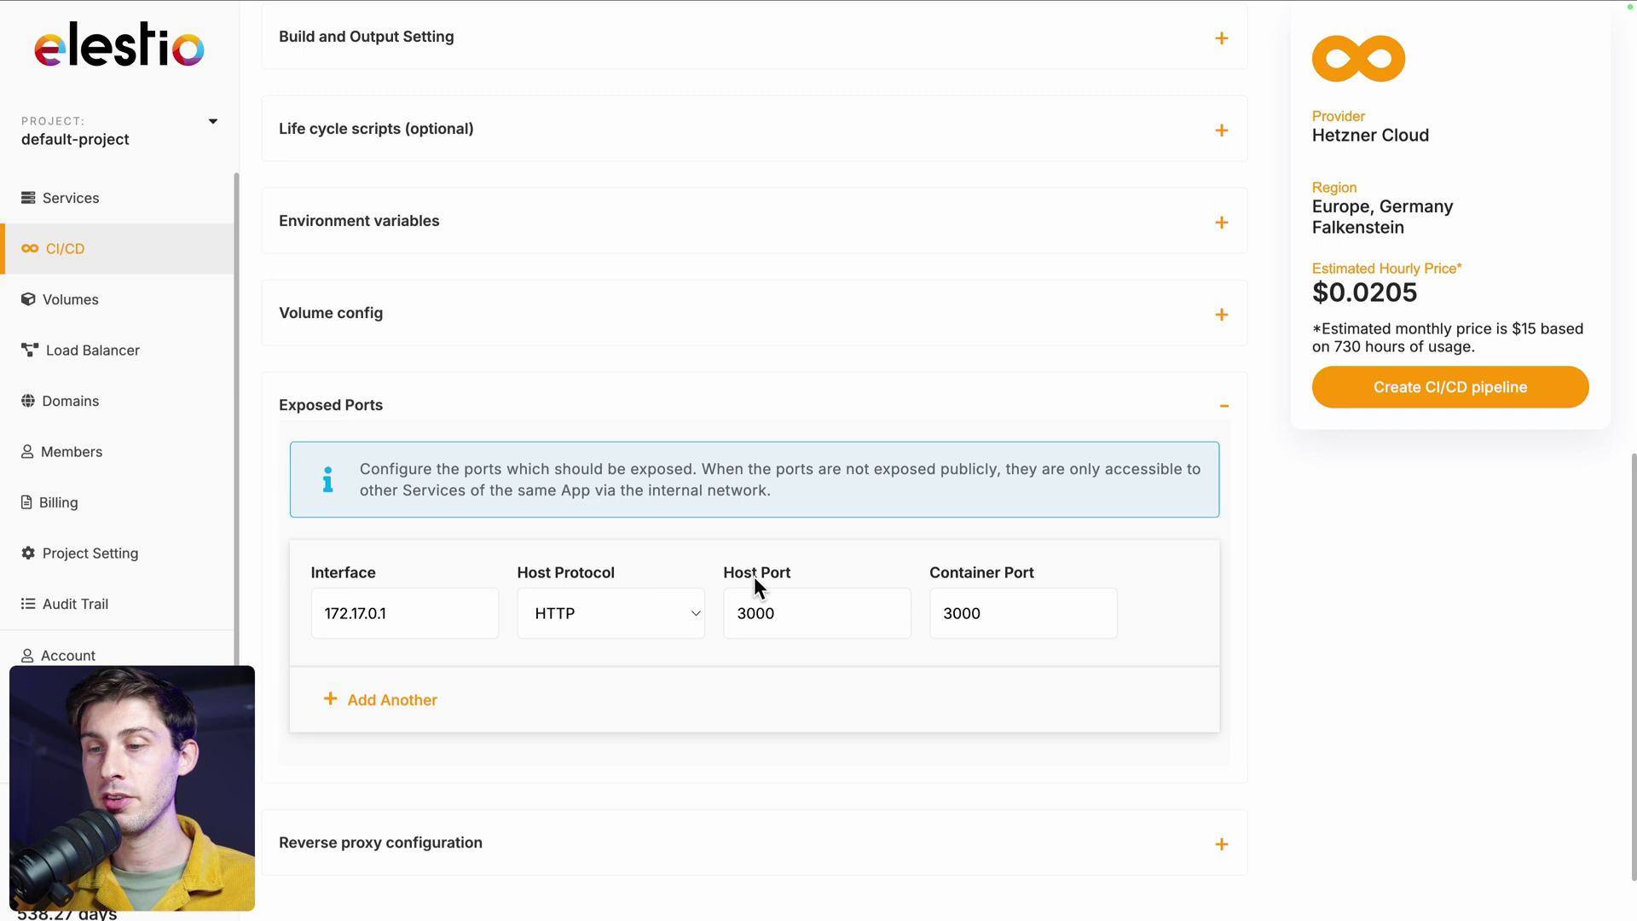
scroll(1077, 644, "down", 1)
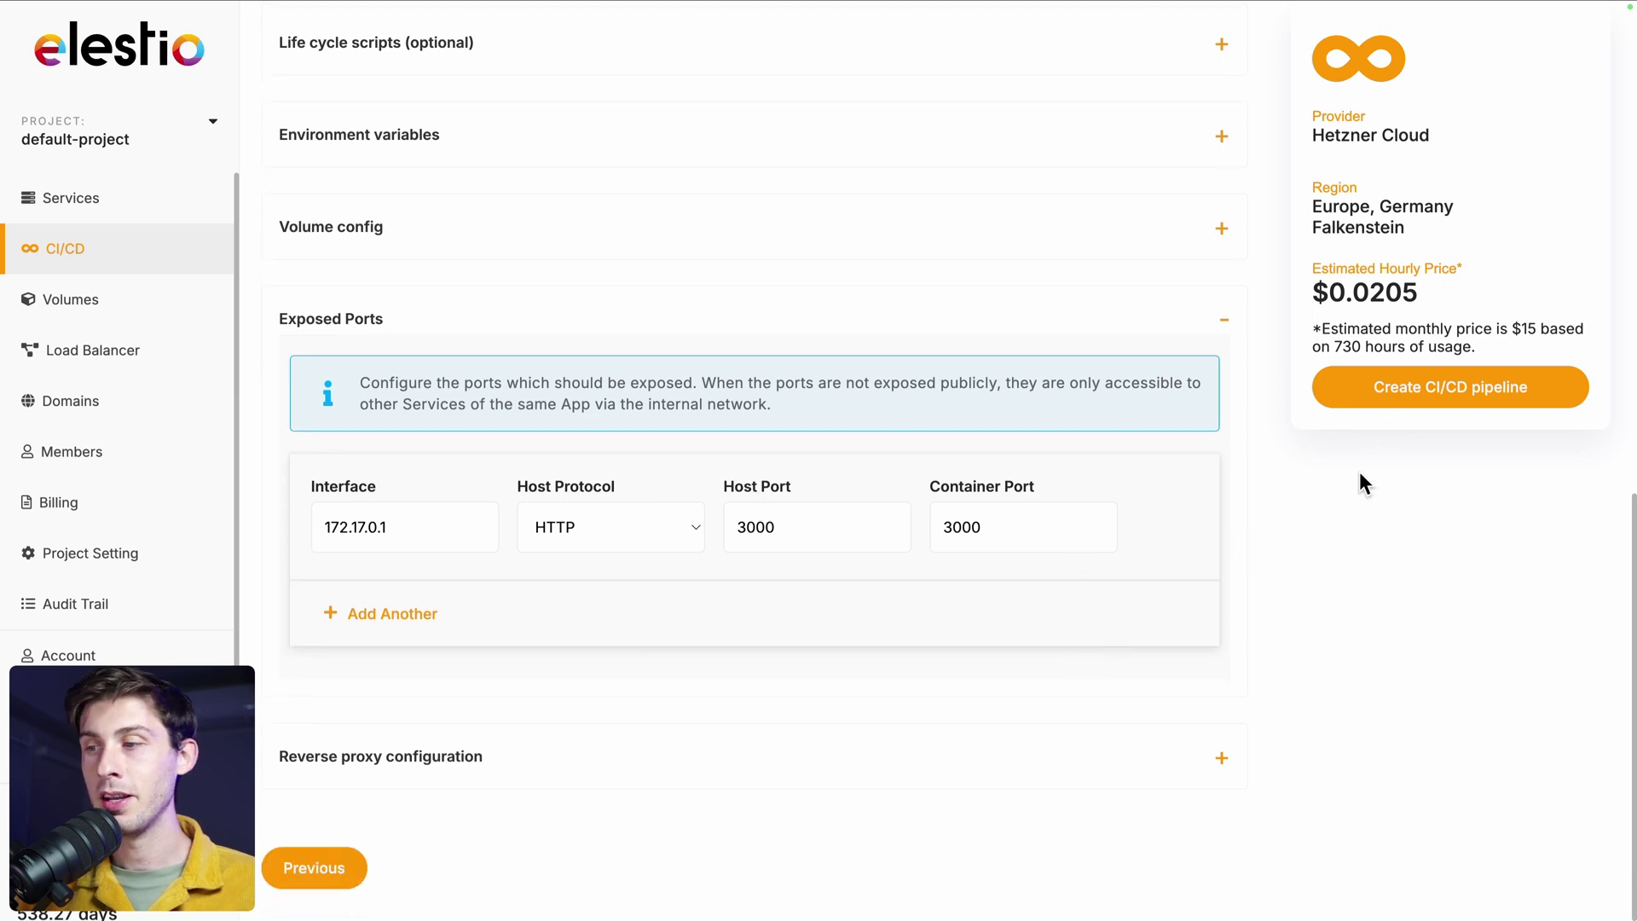
Create the CI/CD pipeline and view the server logs of its first build from the deployment history.
left_click(1406, 408)
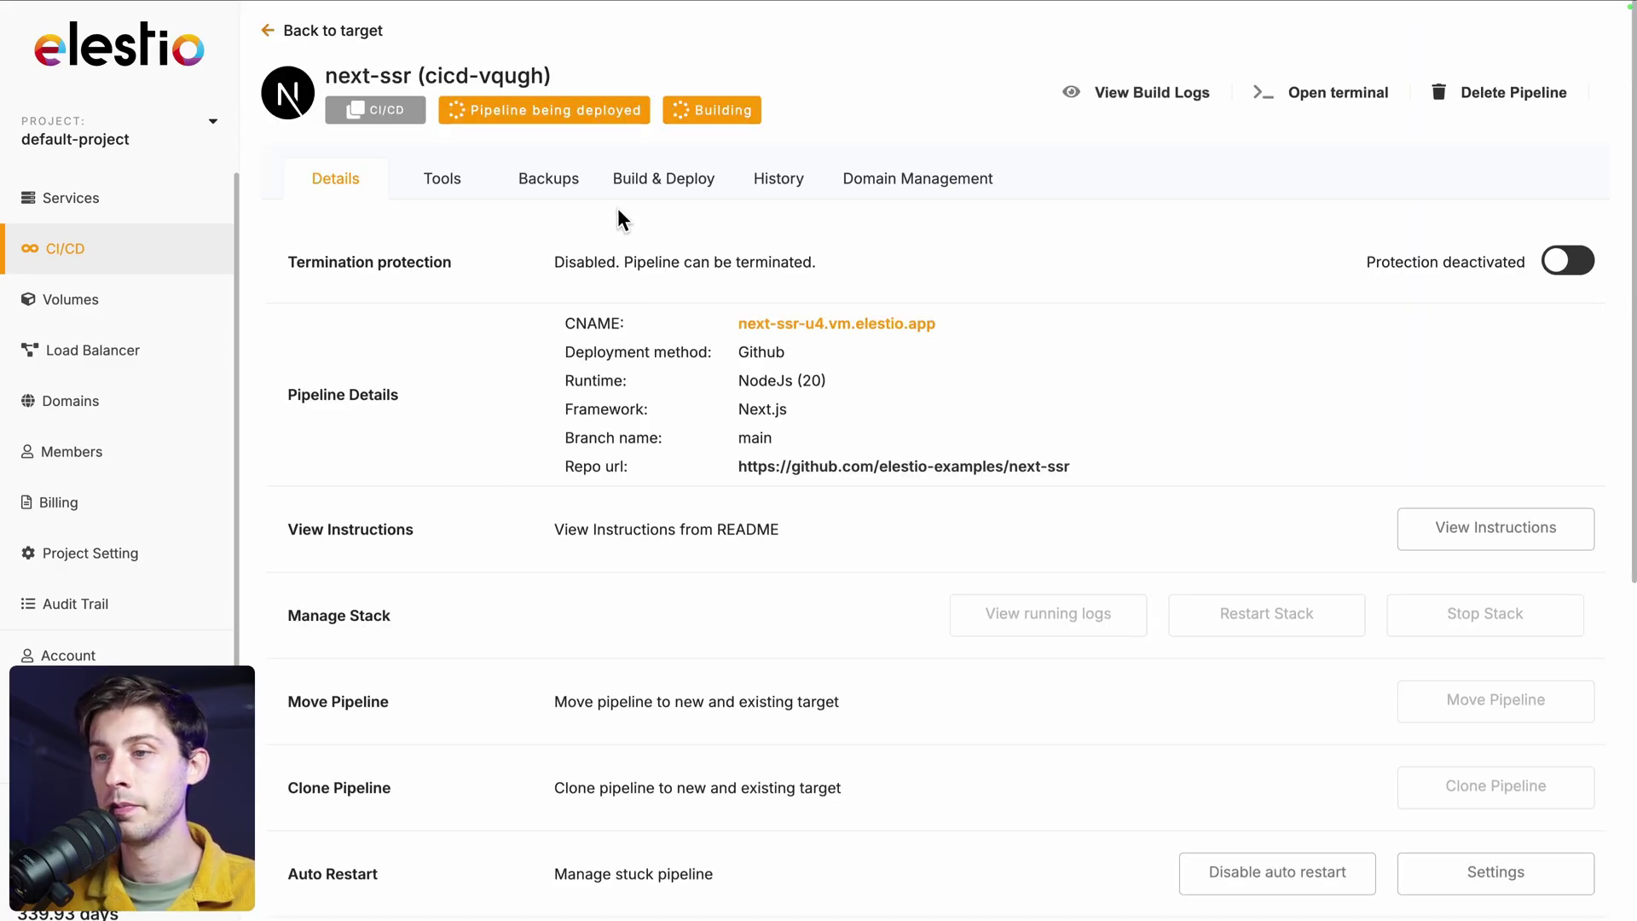
left_click(769, 182)
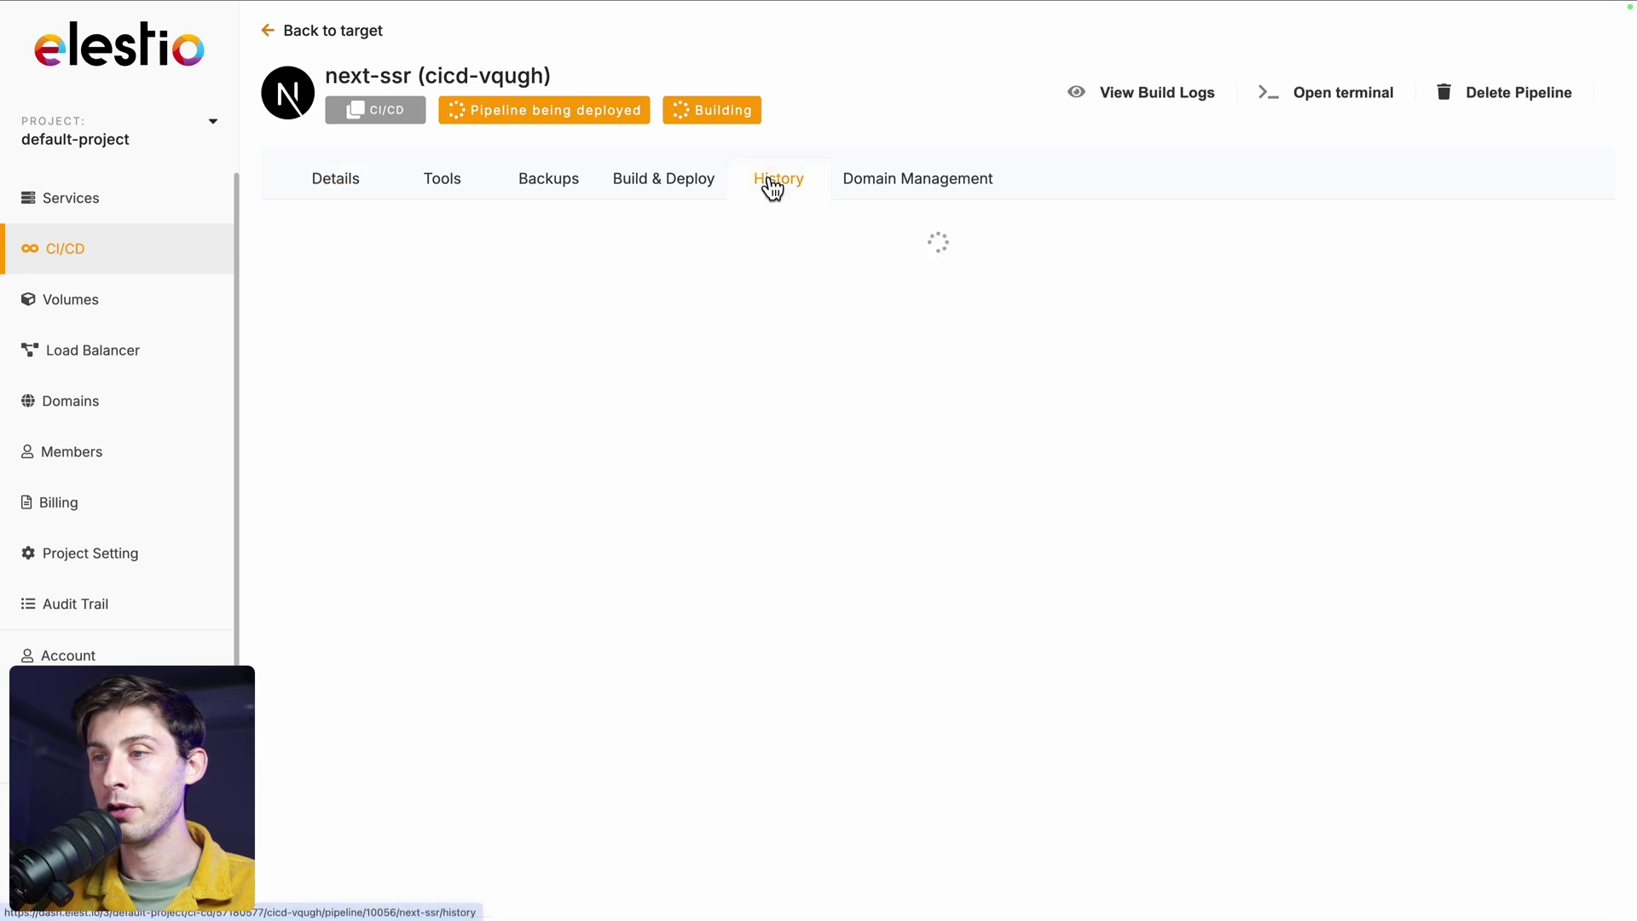
left_click(1432, 335)
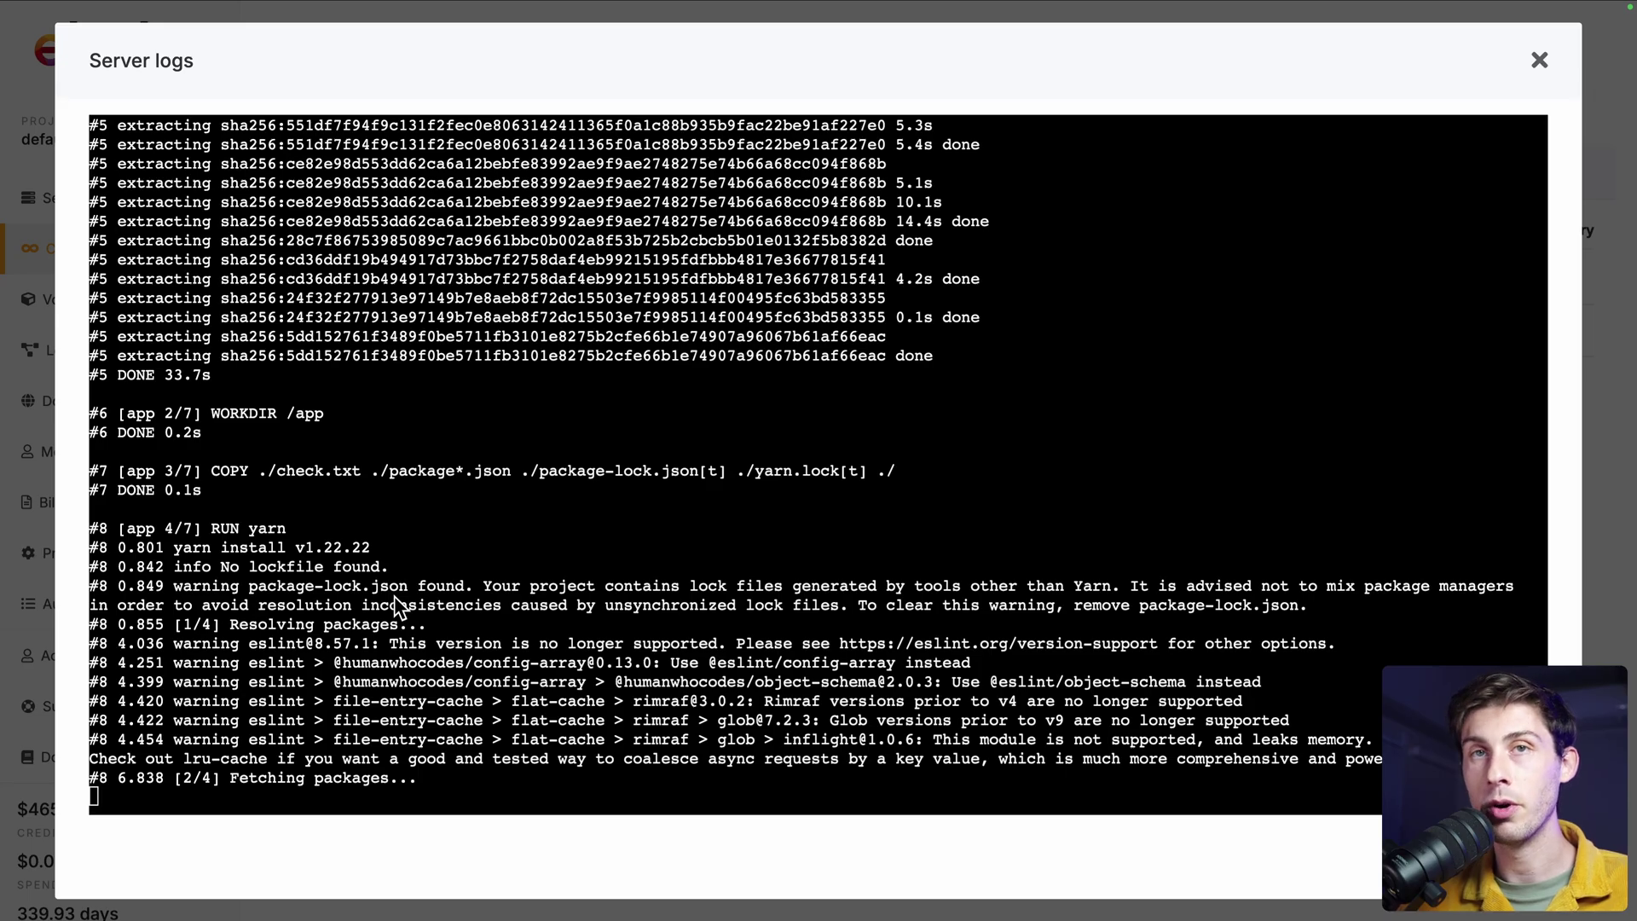
key("Escape")
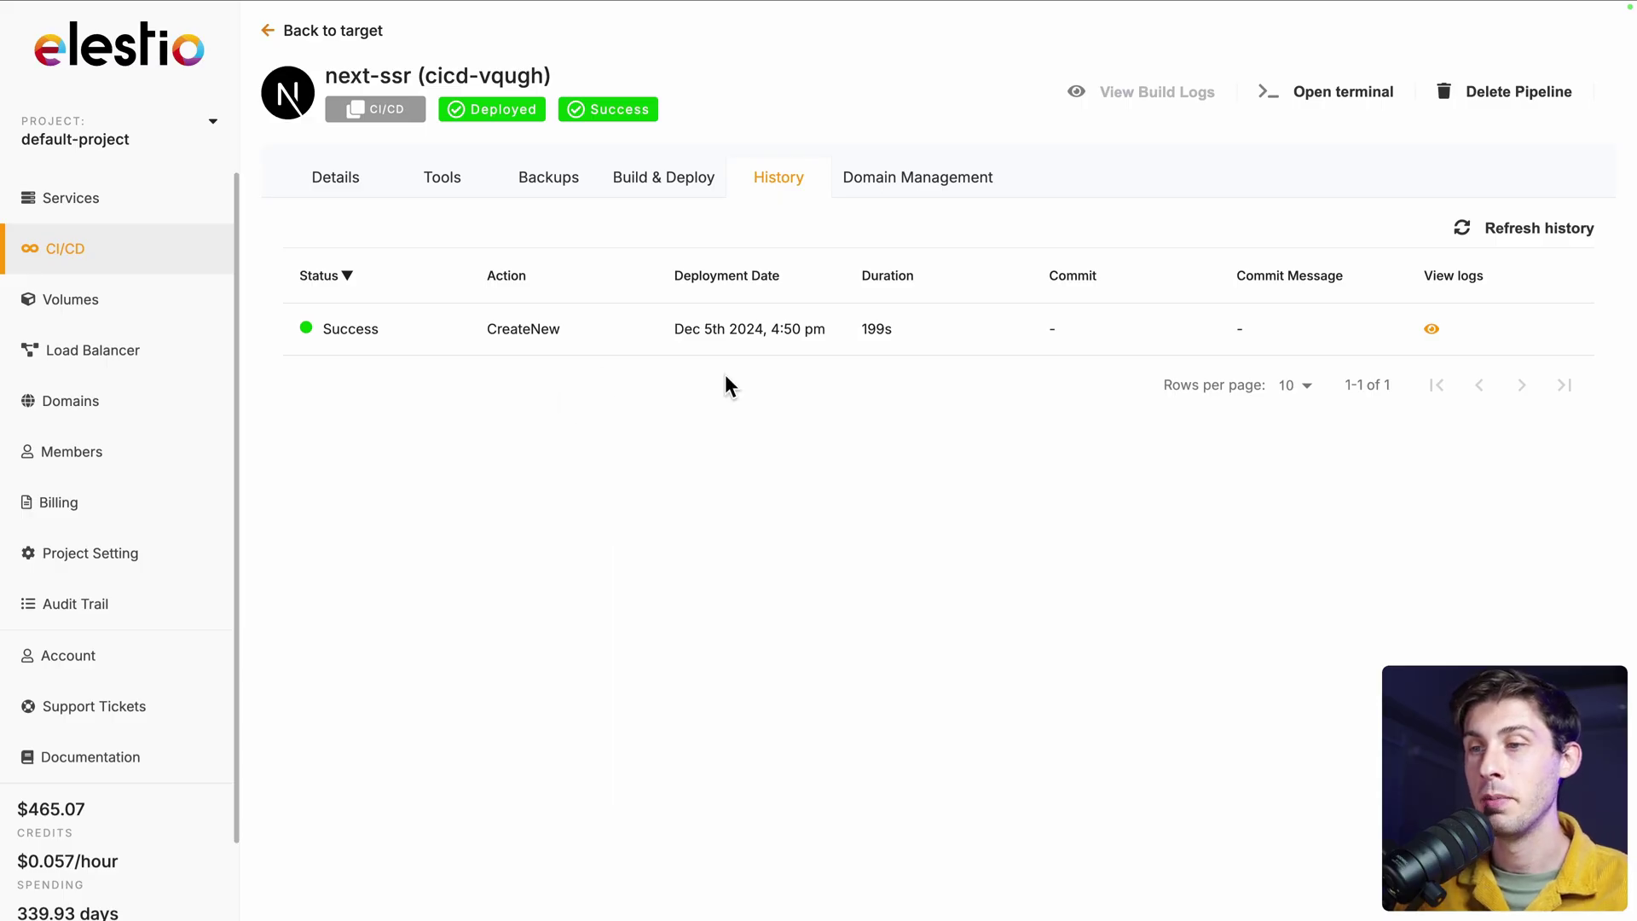
Open the deployed site from the pipeline's CNAME, check the home page and load its /api route.
left_click(352, 179)
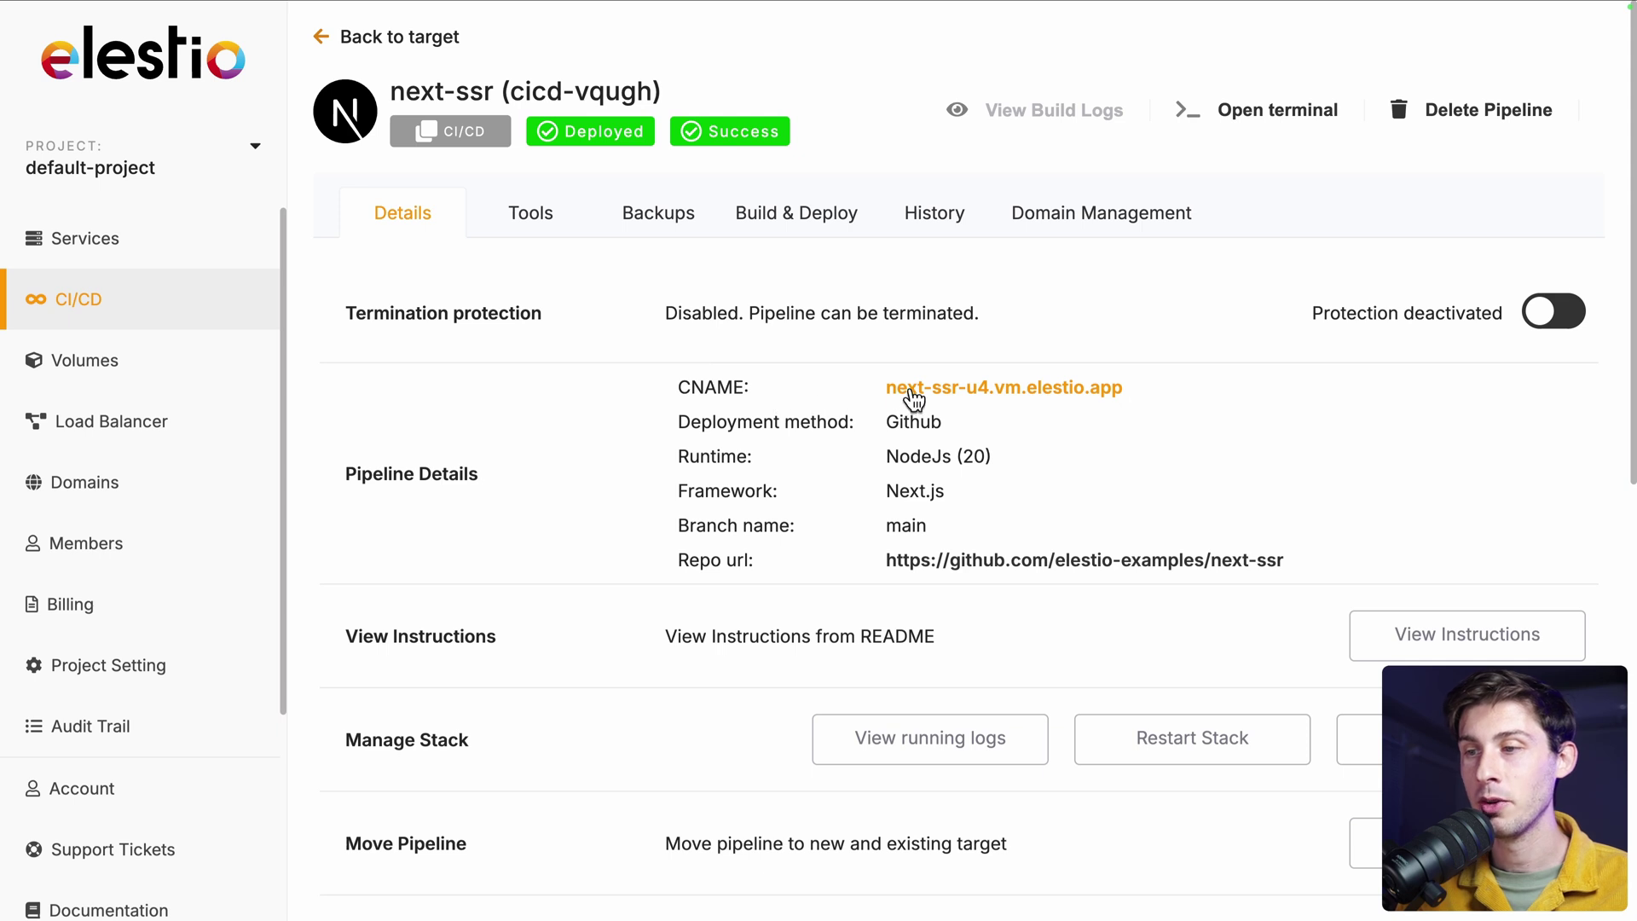
left_click(974, 393)
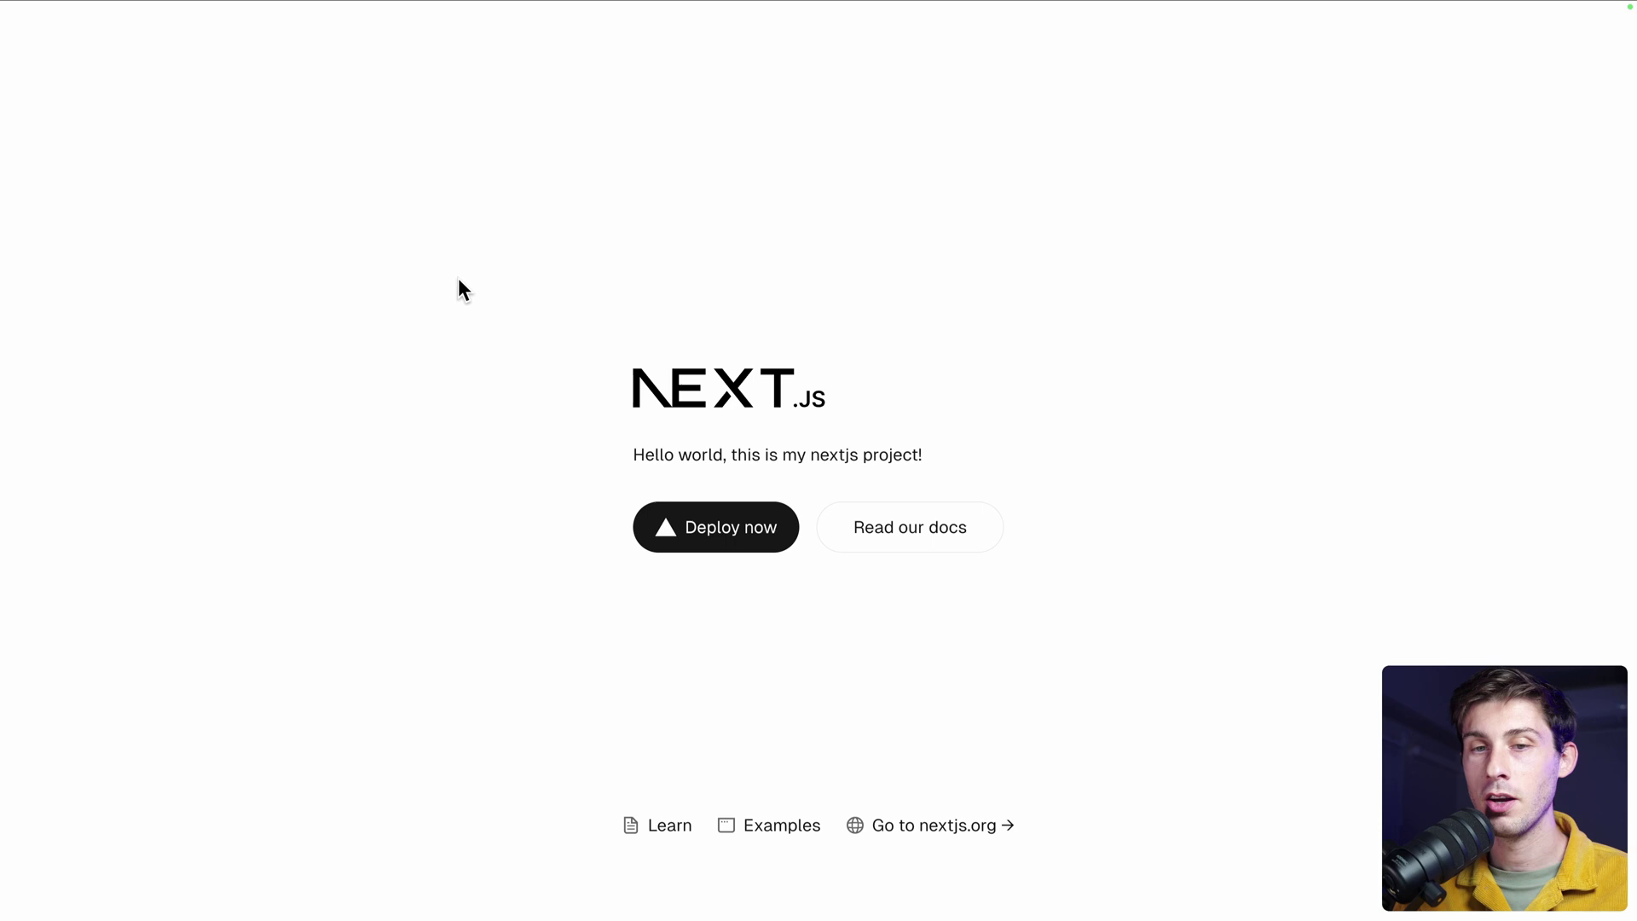
left_click_drag(457, 289, 972, 468)
left_click(972, 468)
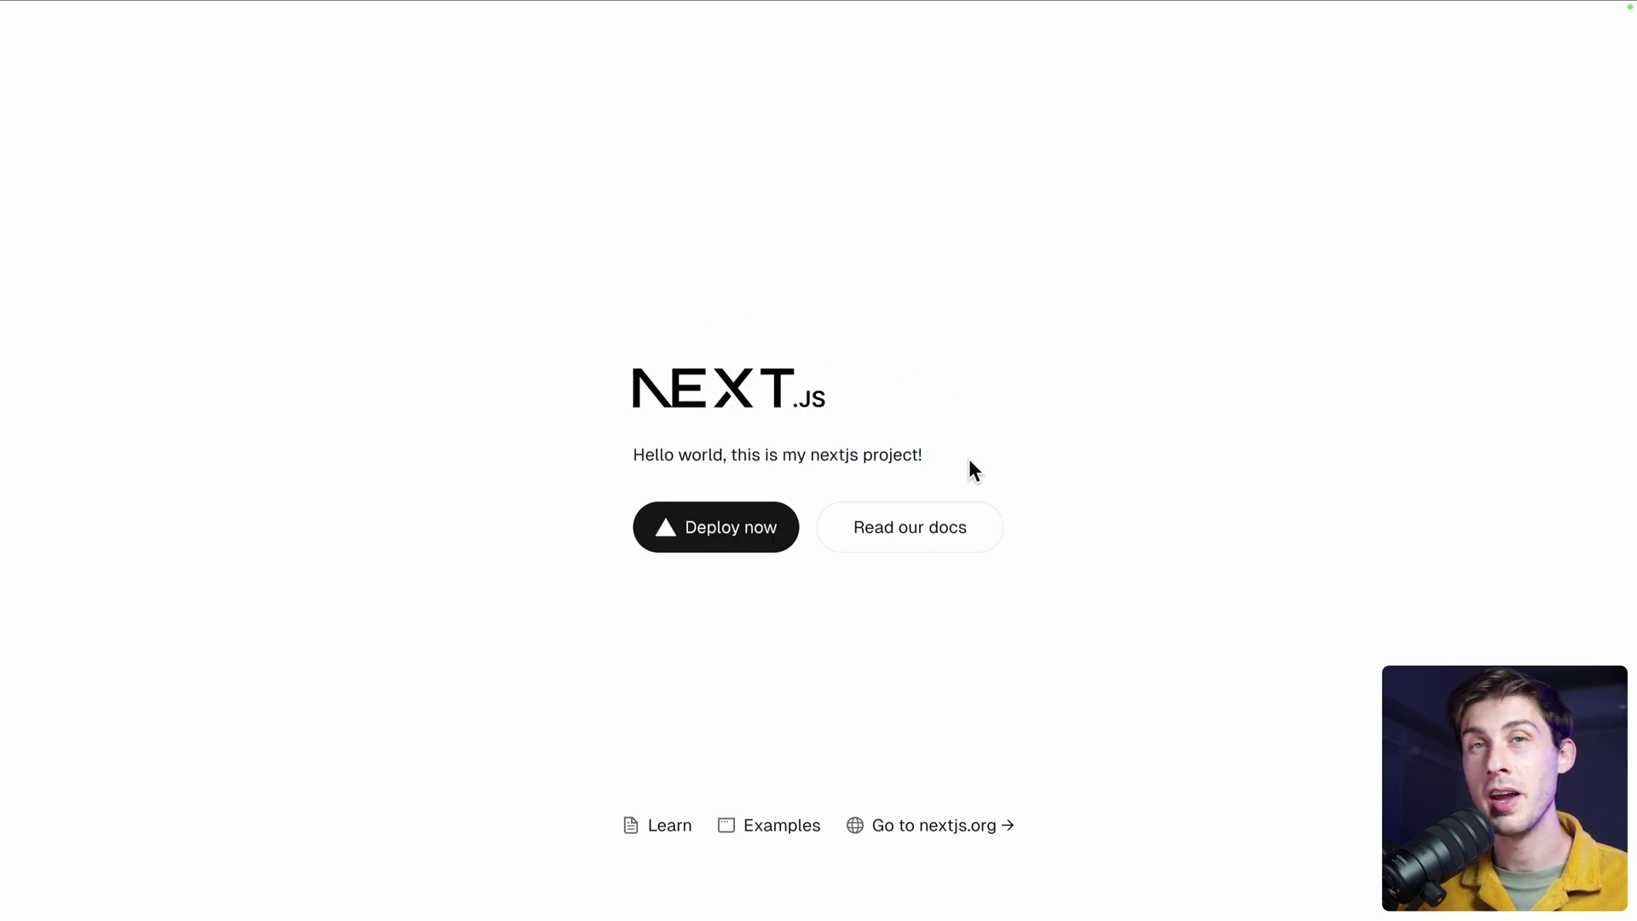
left_click(575, 54)
type("/api")
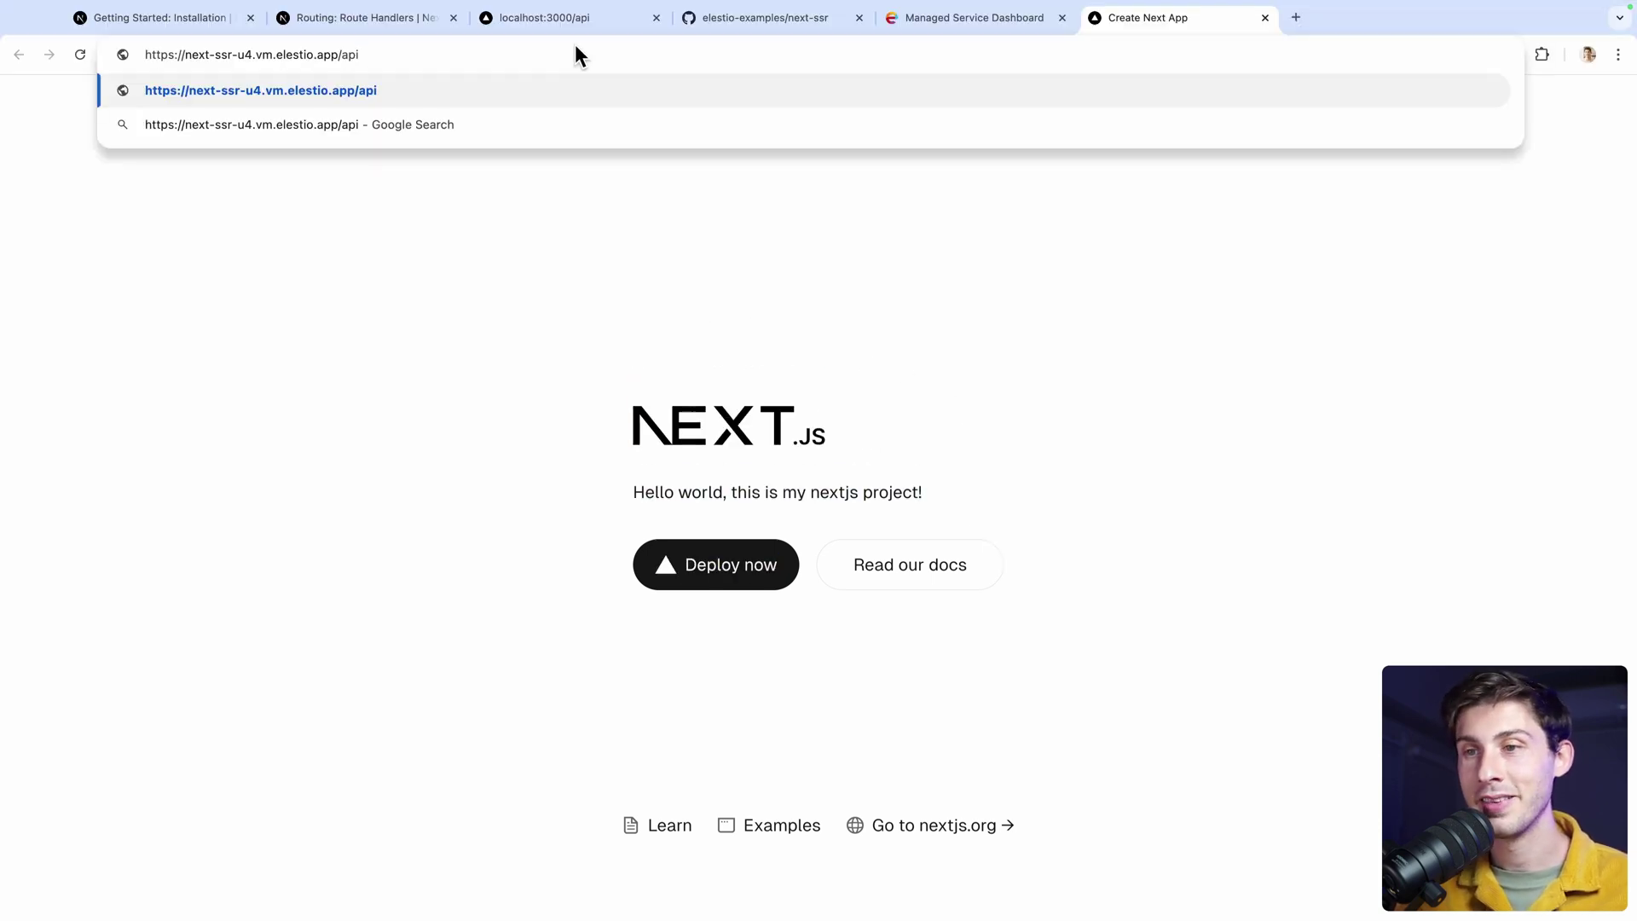
key("Return")
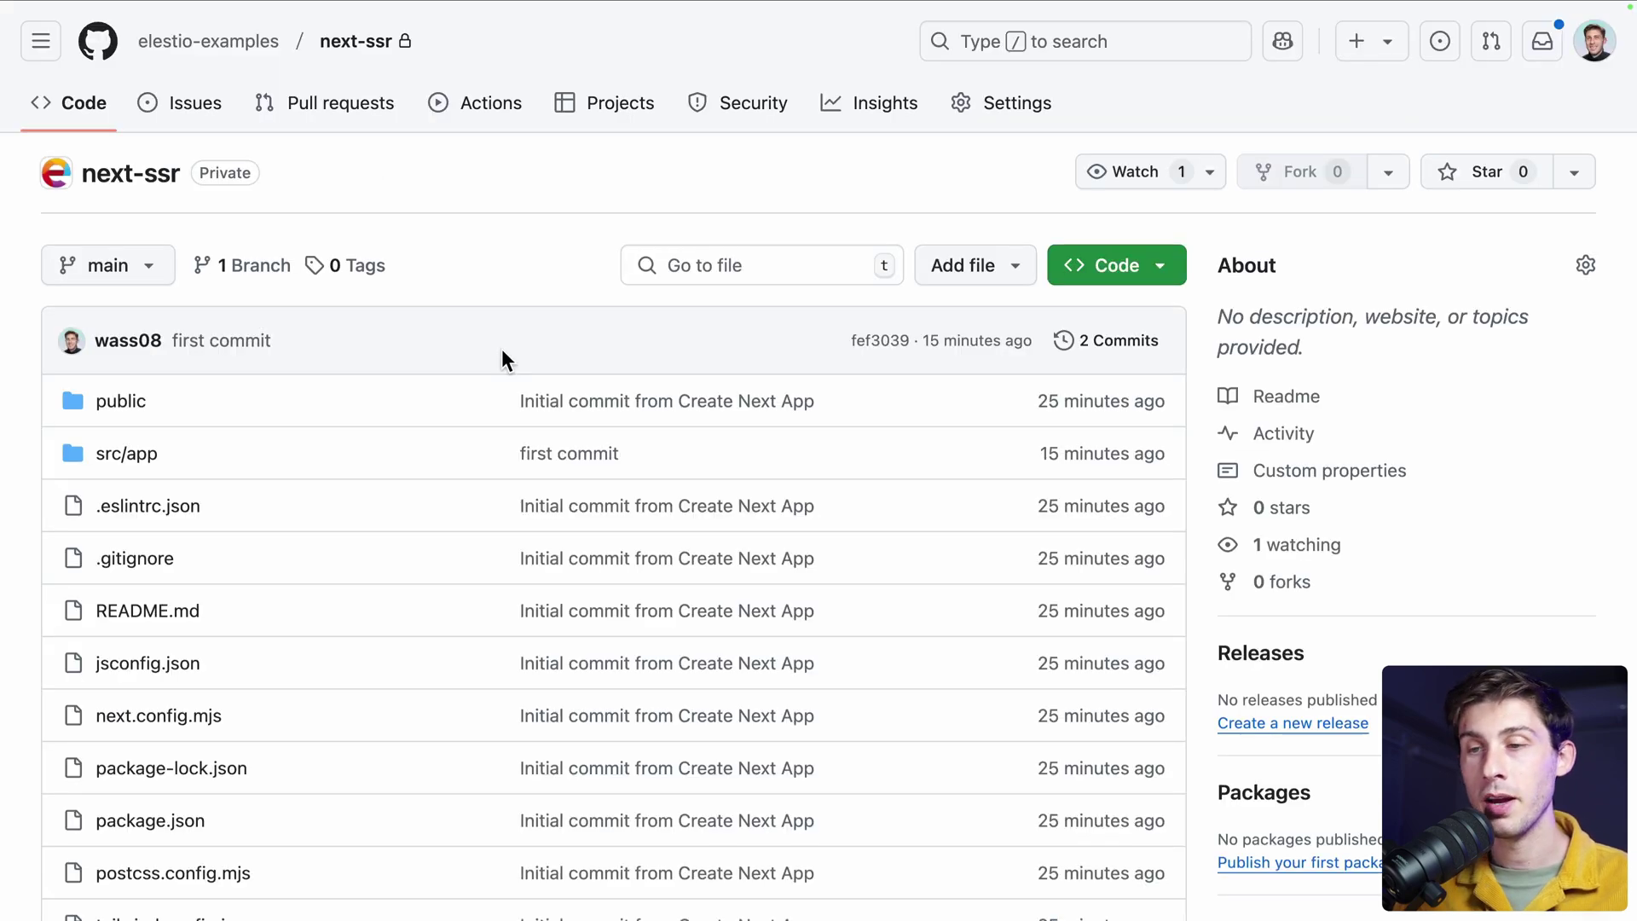
scroll(501, 358, "down", 3)
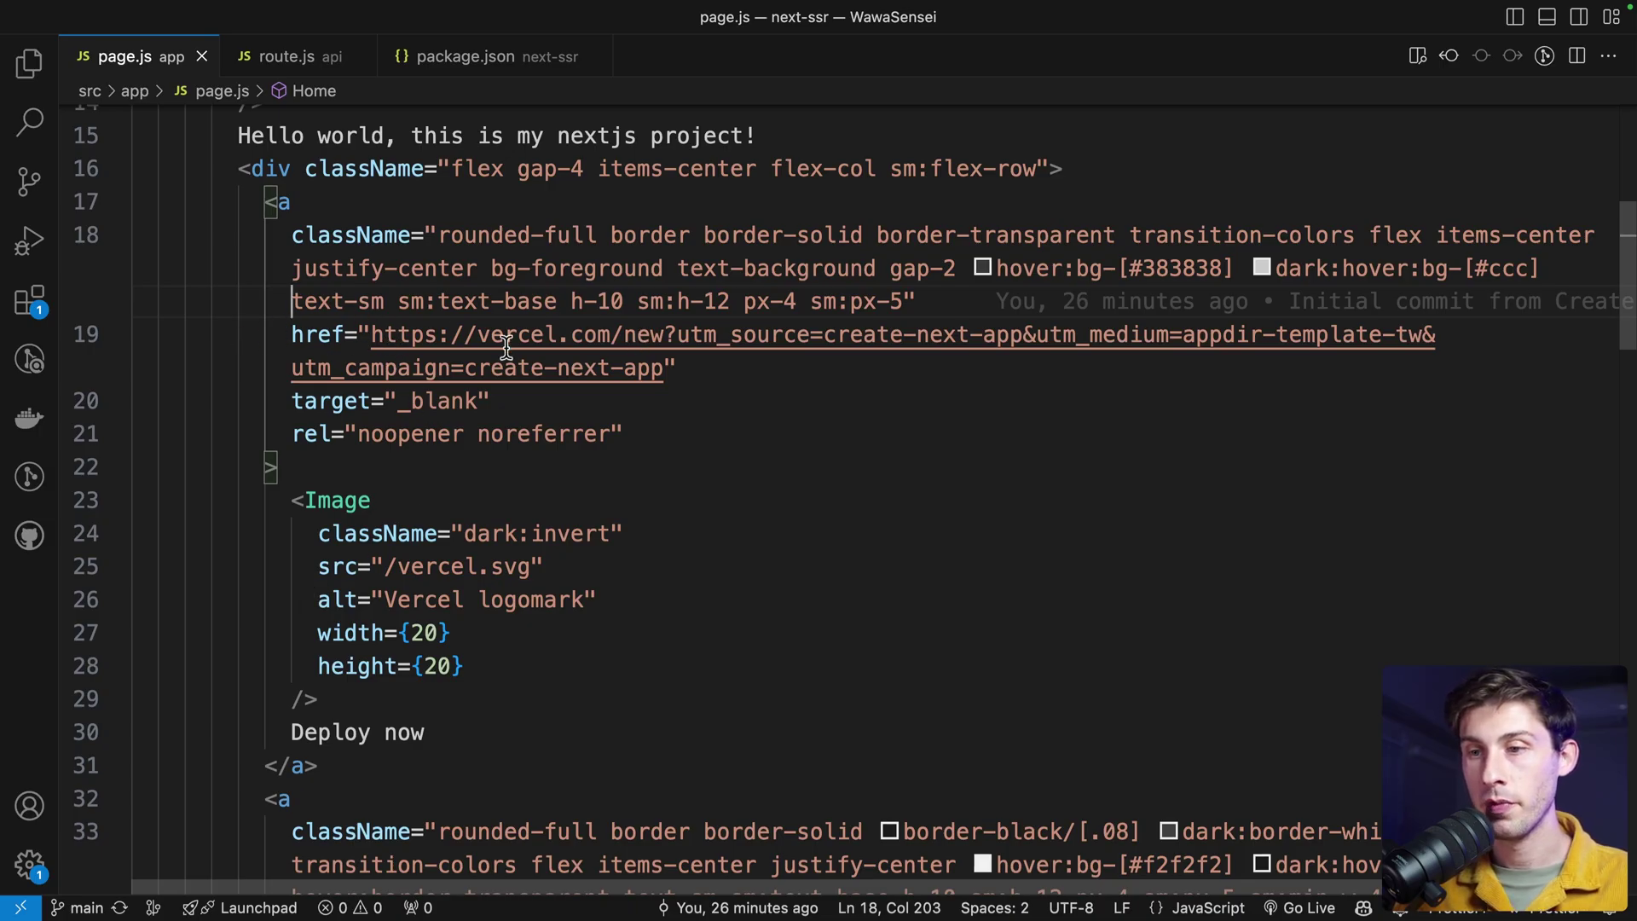
left_click_drag(375, 334, 666, 367)
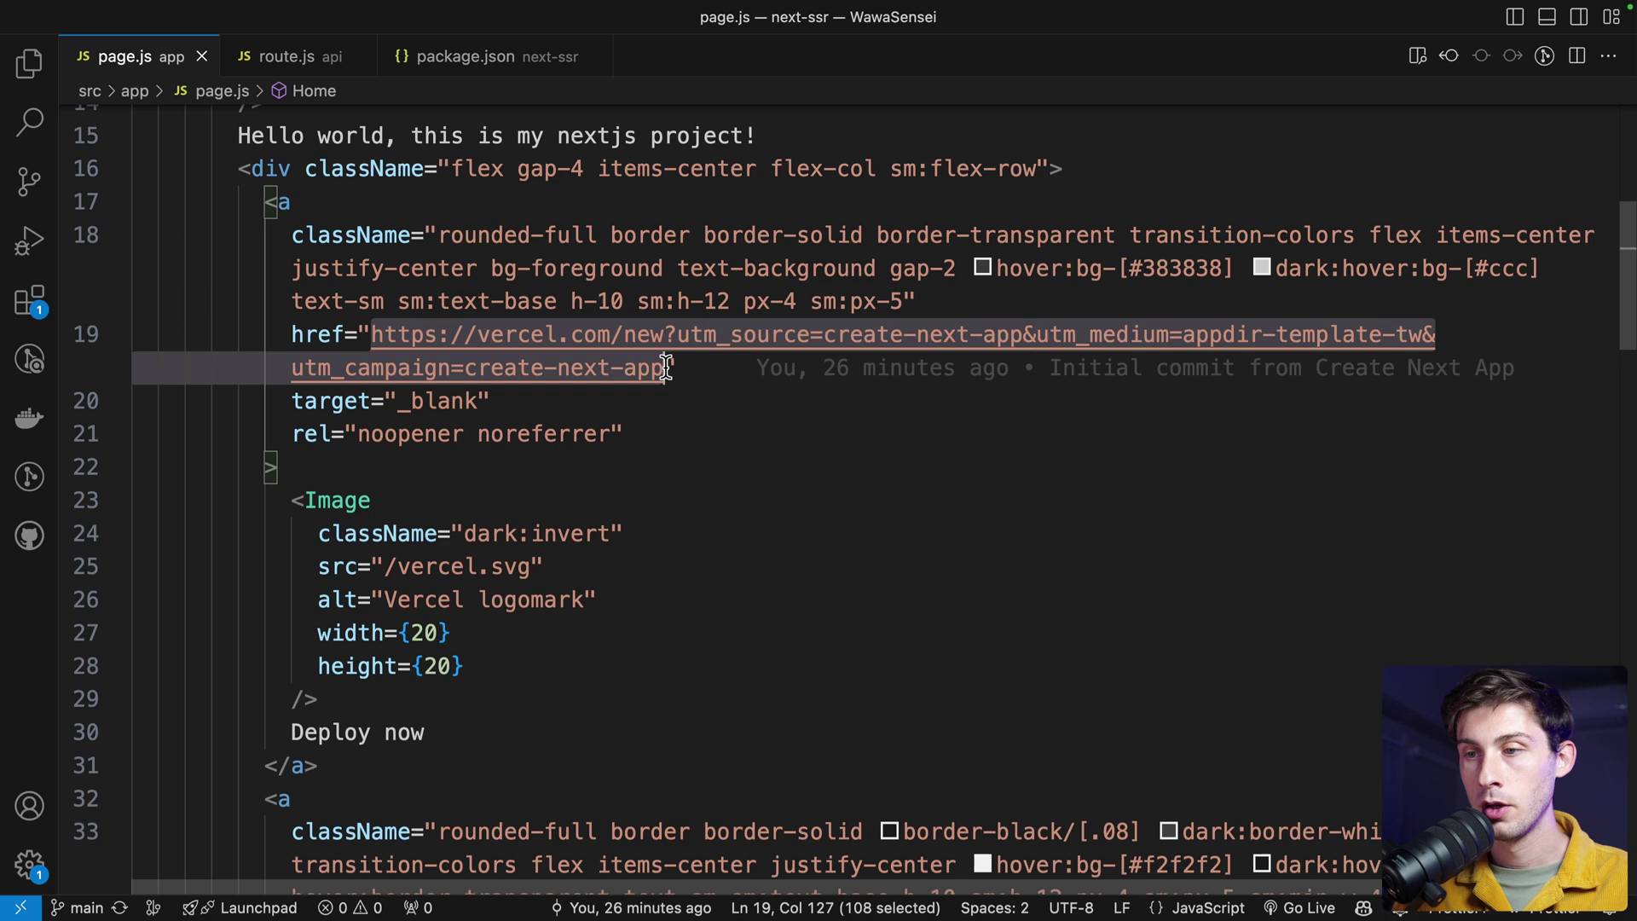
key("BackSpace")
type("https://elest.io")
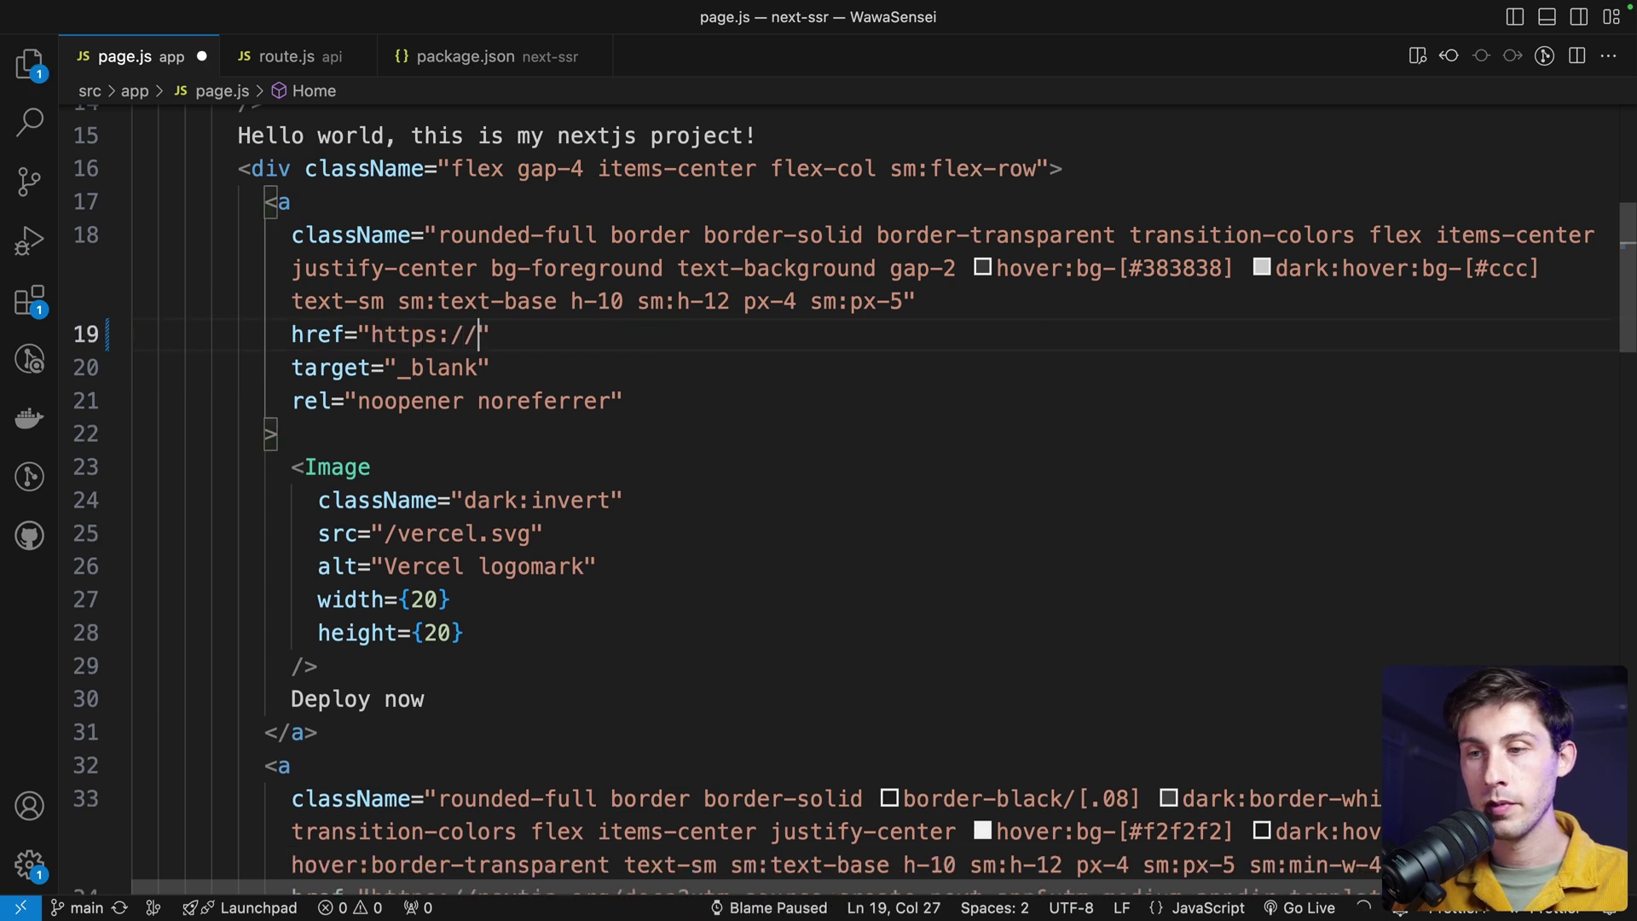
key("super+s")
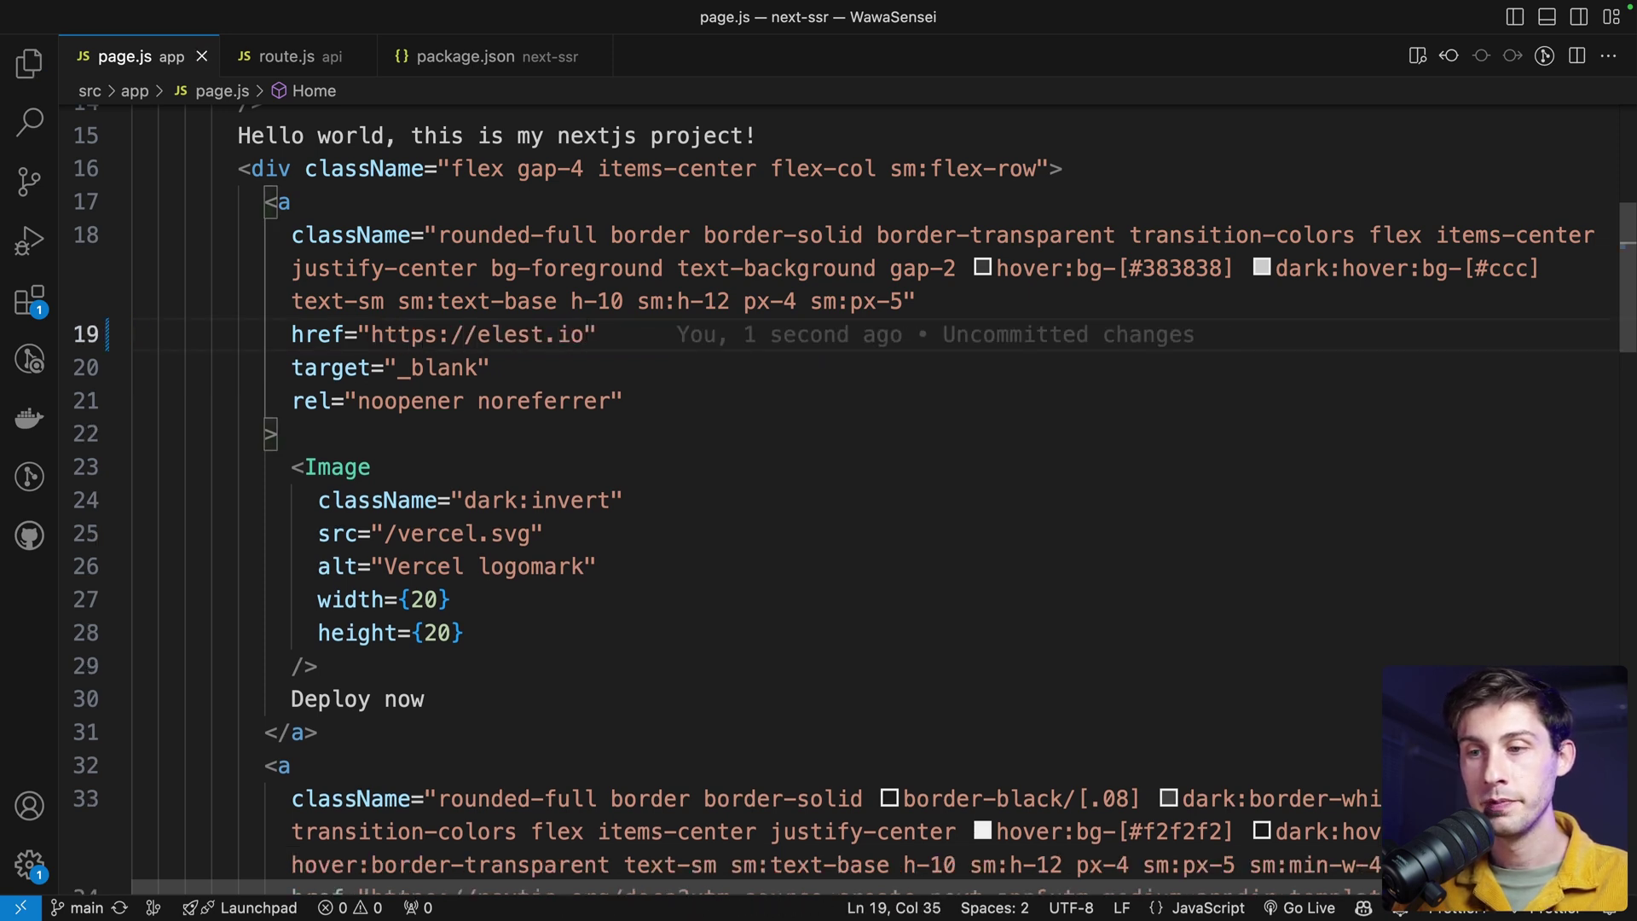
Stage all changes, commit them with the message "change deploy address" and push to GitHub from the terminal.
key("ctrl+grave")
type("git add .")
key("Return")
type("gi")
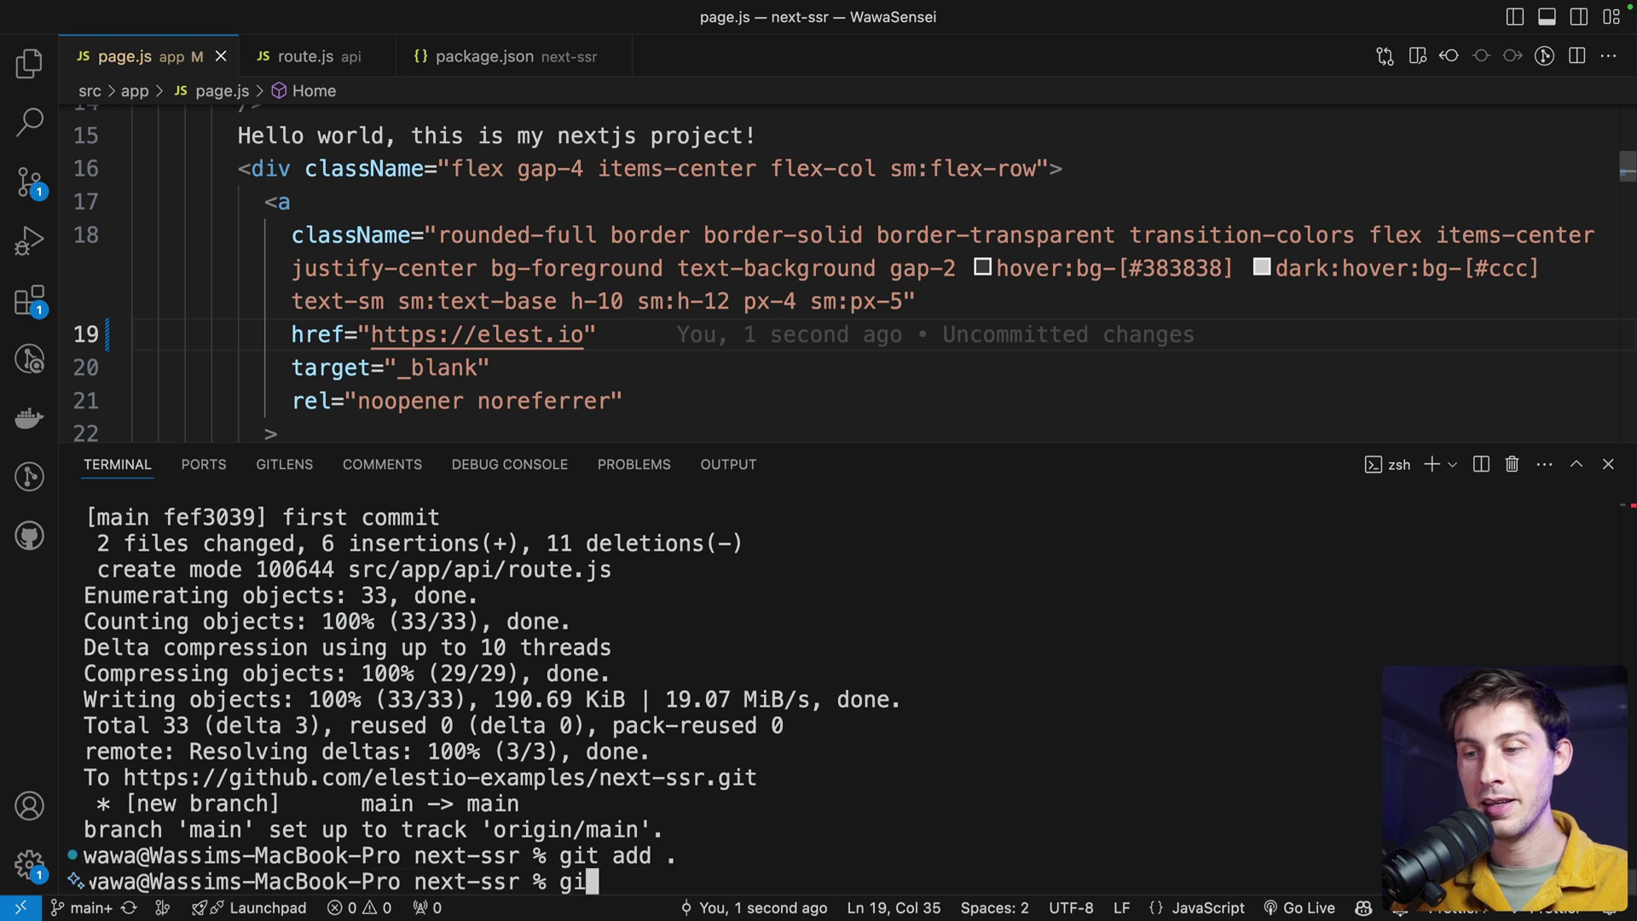
type("t commit -m \"change")
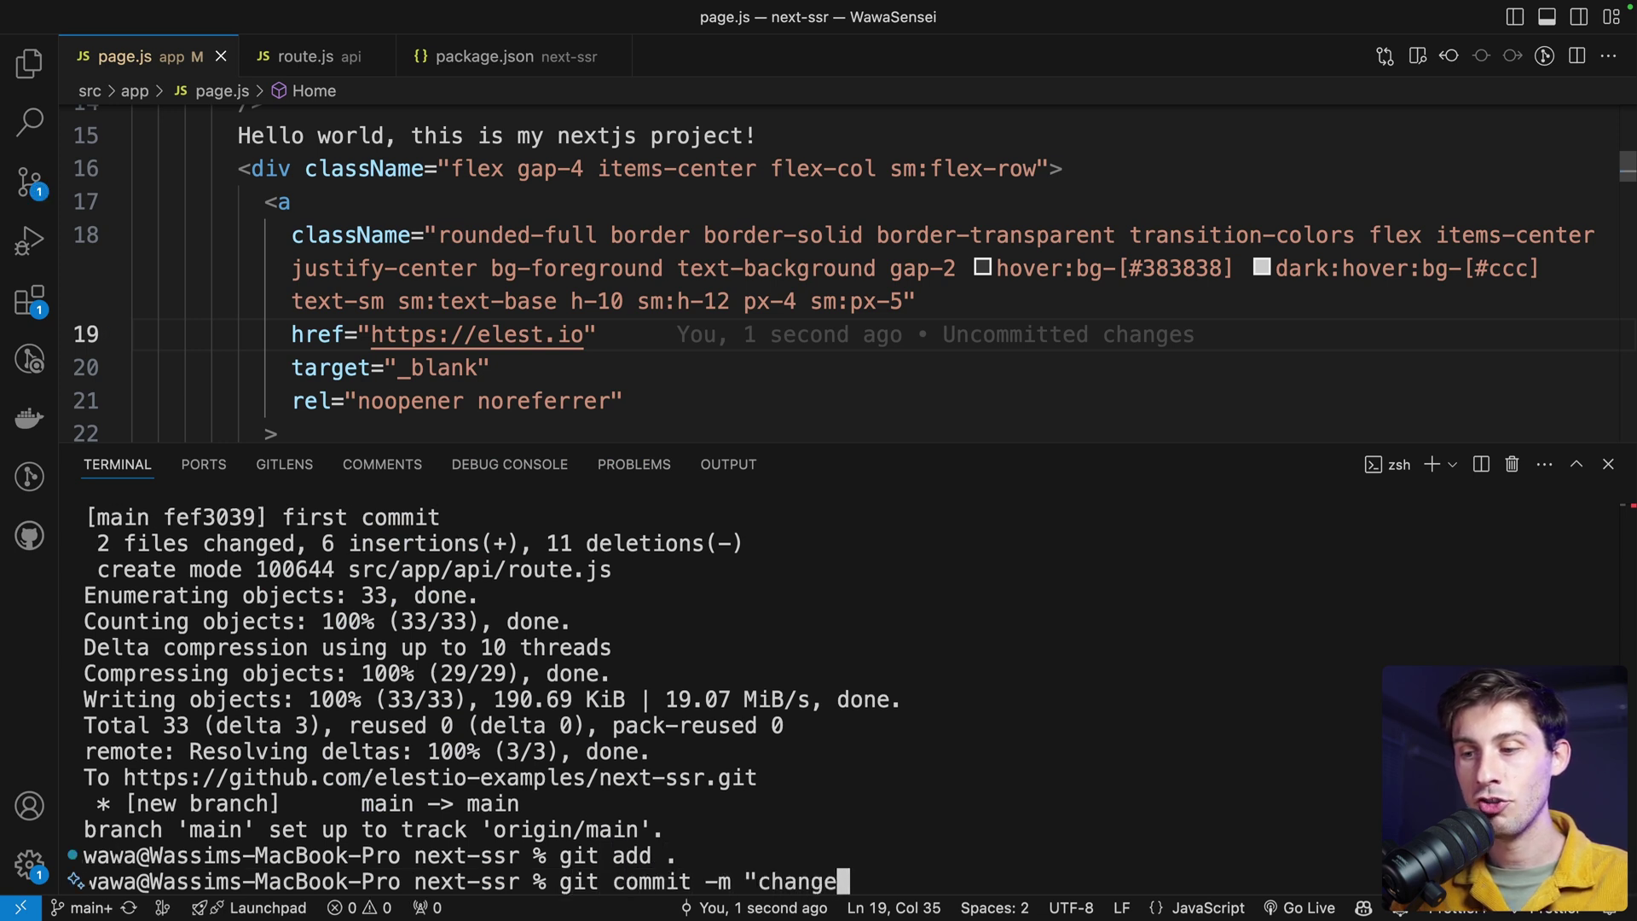
type(" deploy address\"")
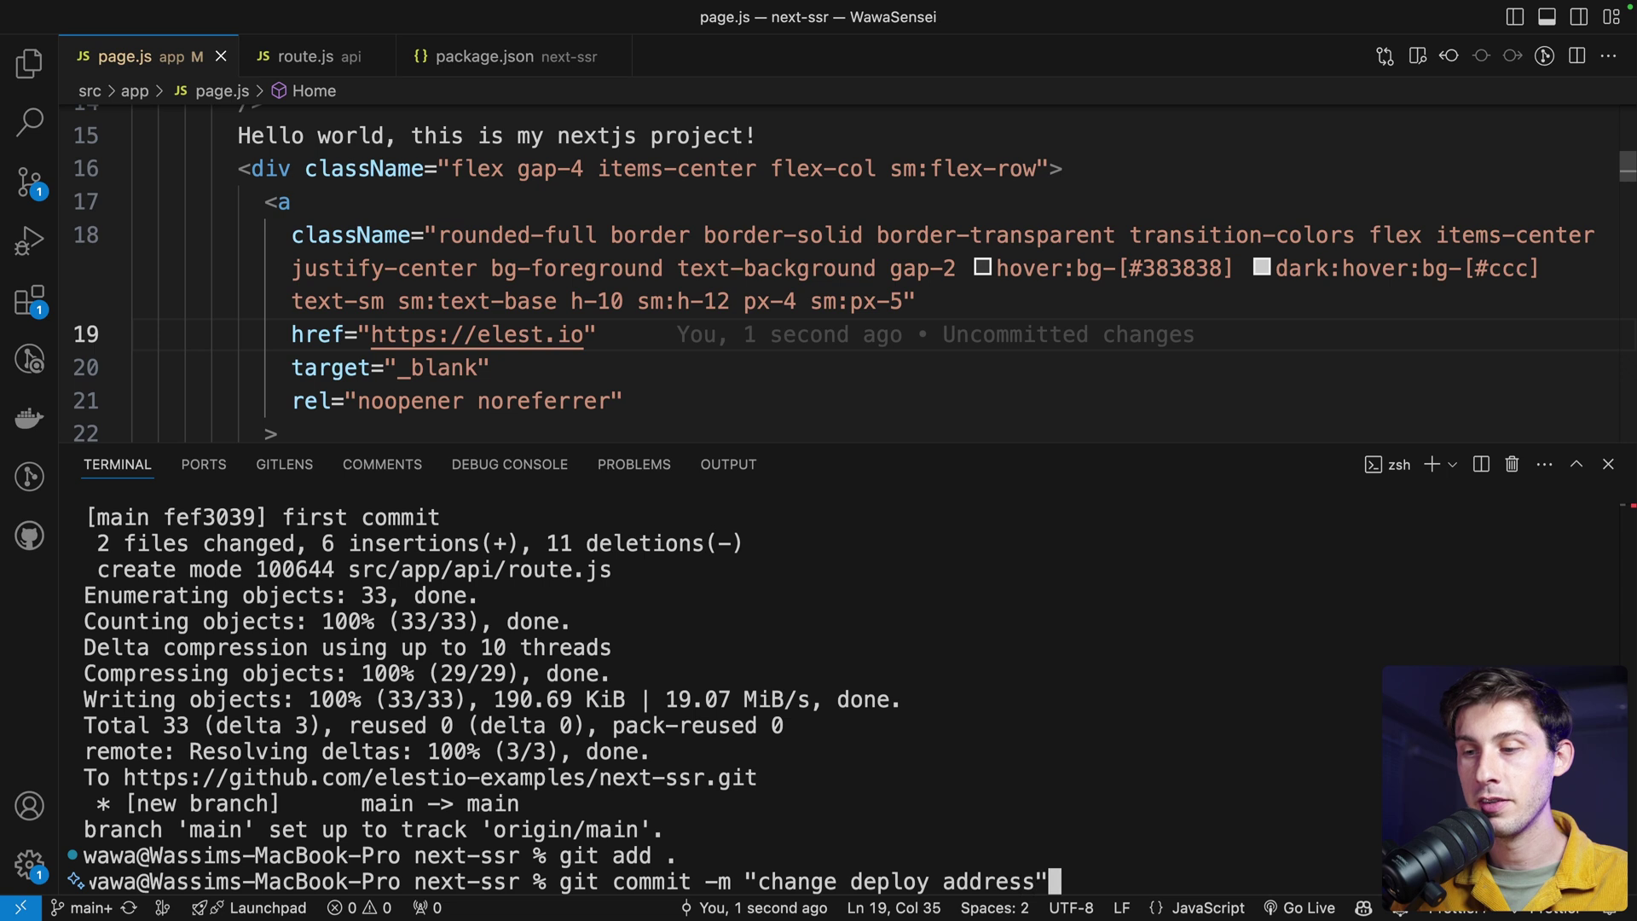
key("Return")
type("git push")
key("Return")
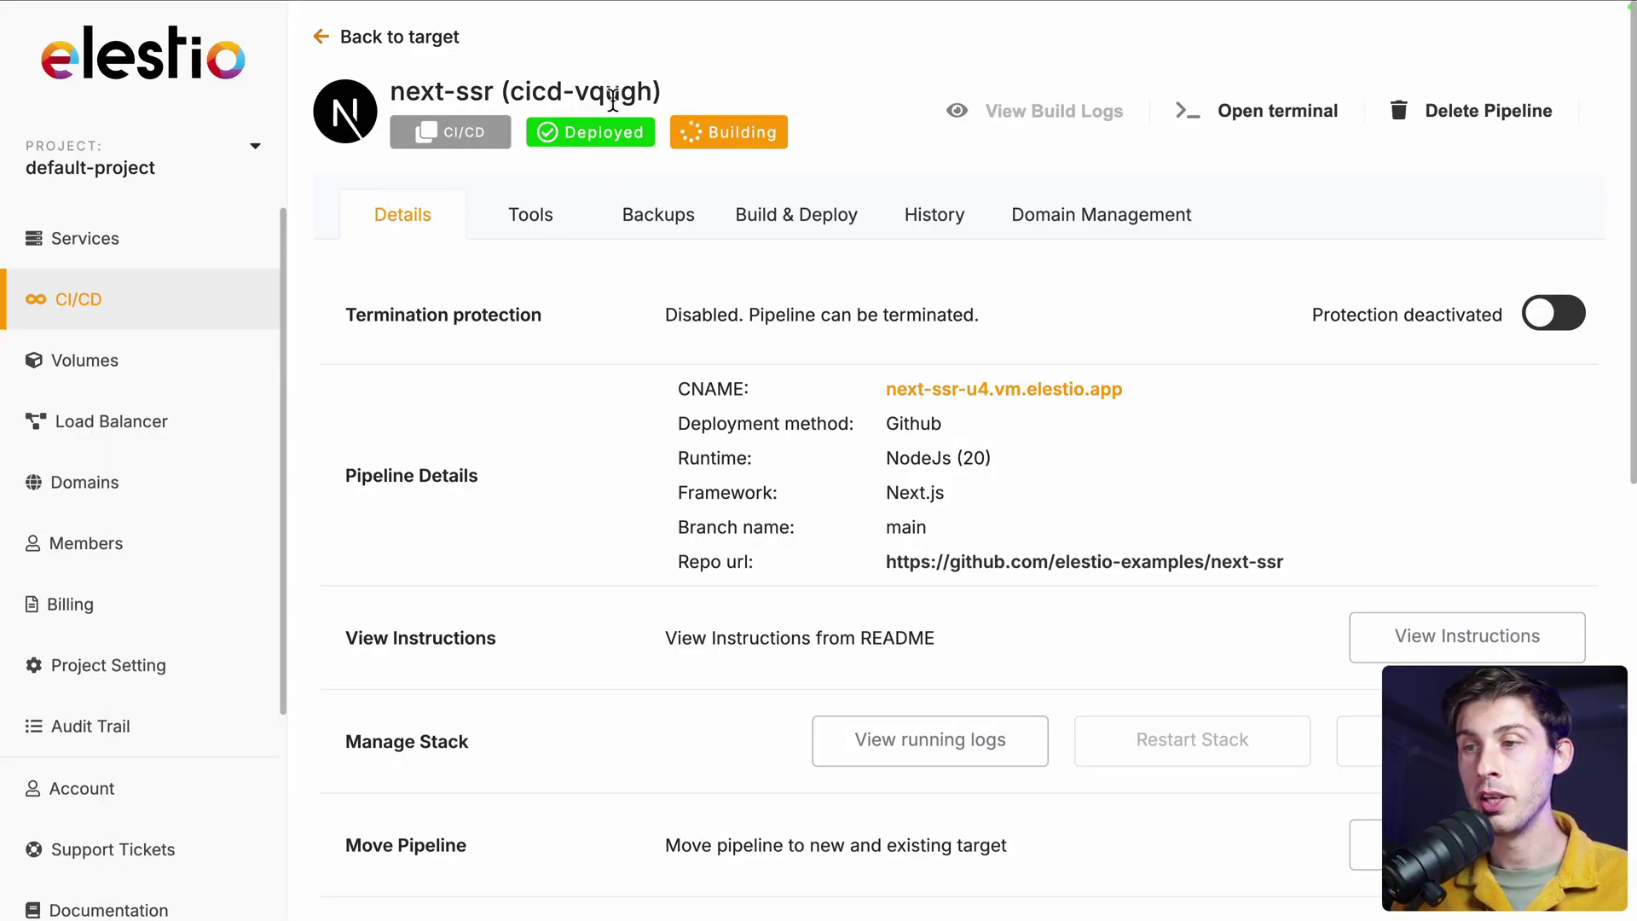
Back in Elestio, check the pipeline's deployment history, then open the live site and test its Deploy now link.
left_click(927, 227)
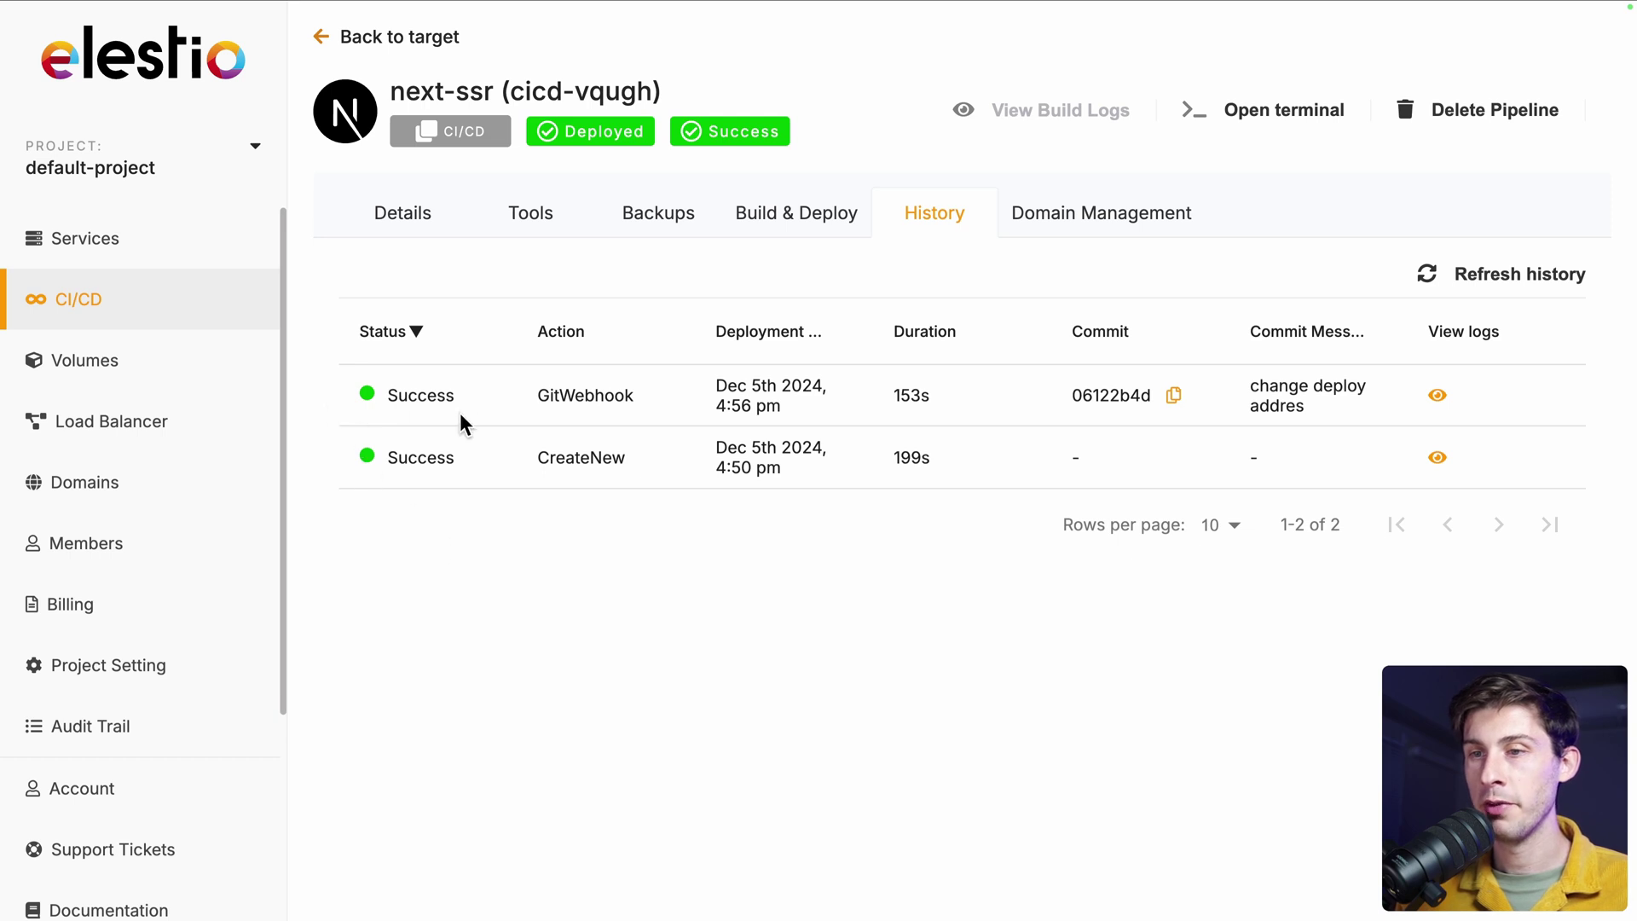
left_click(412, 225)
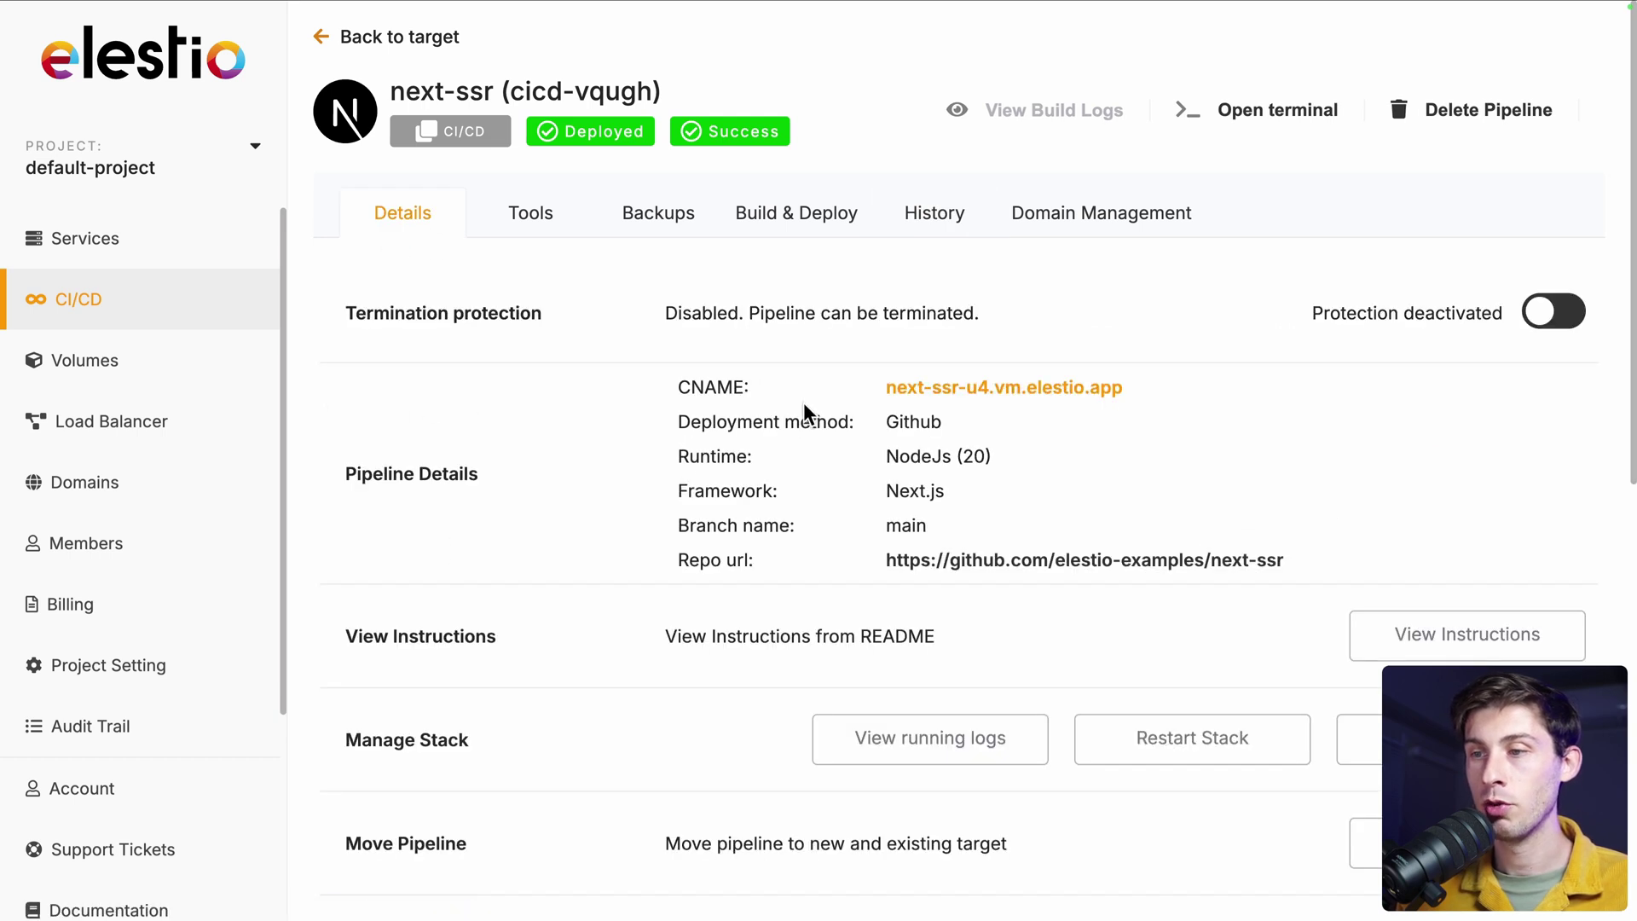
left_click(947, 394)
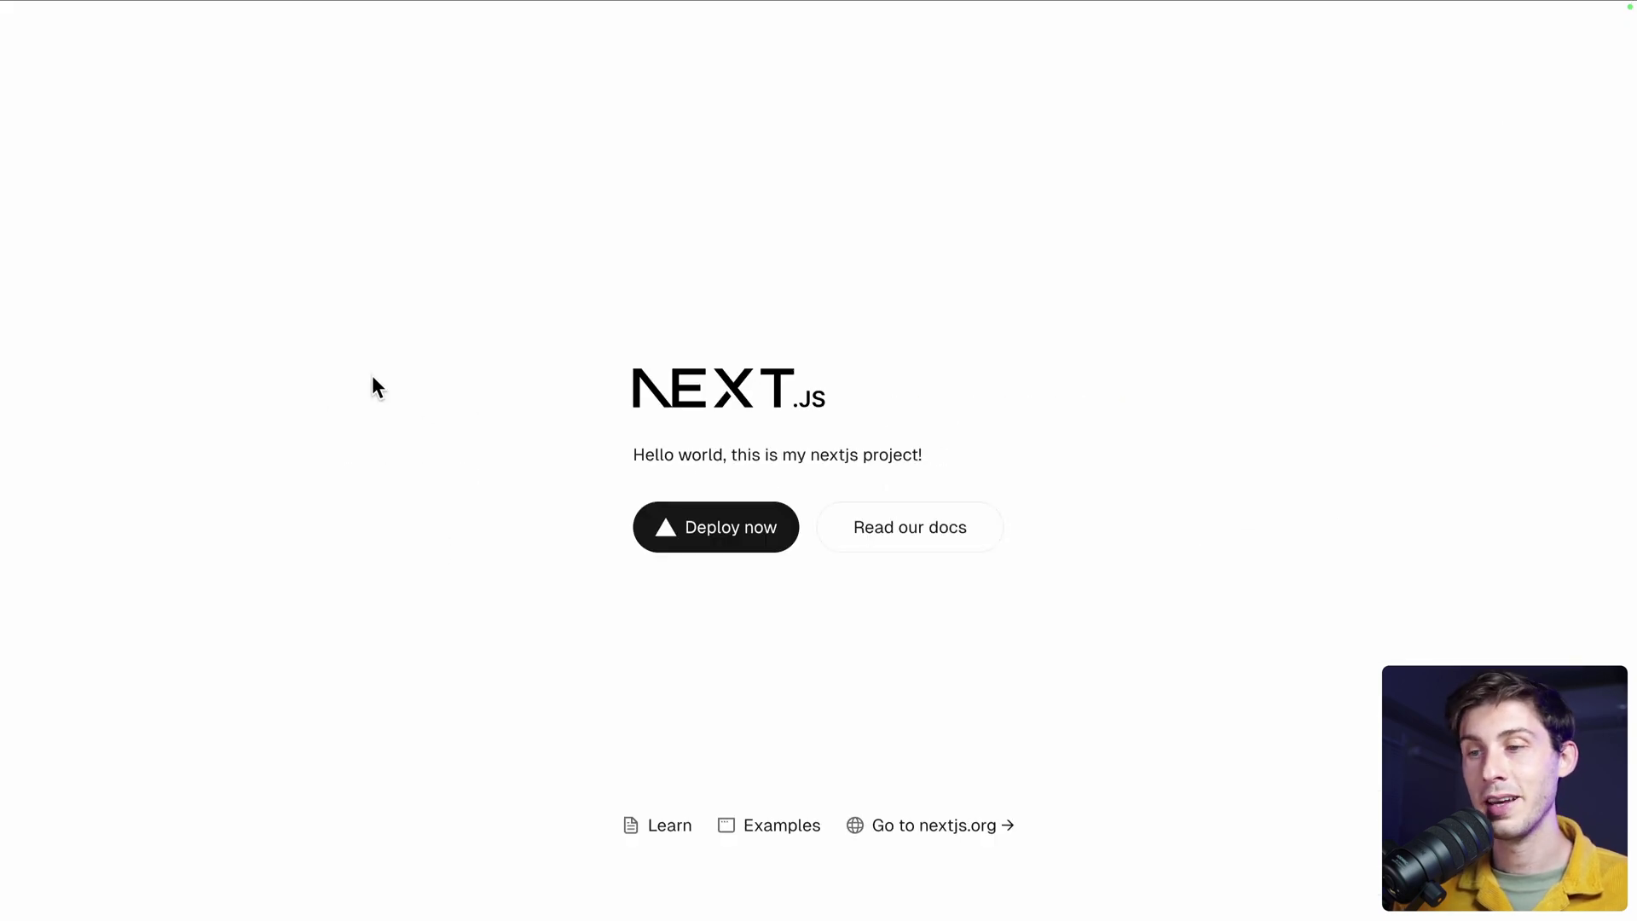
left_click(736, 546)
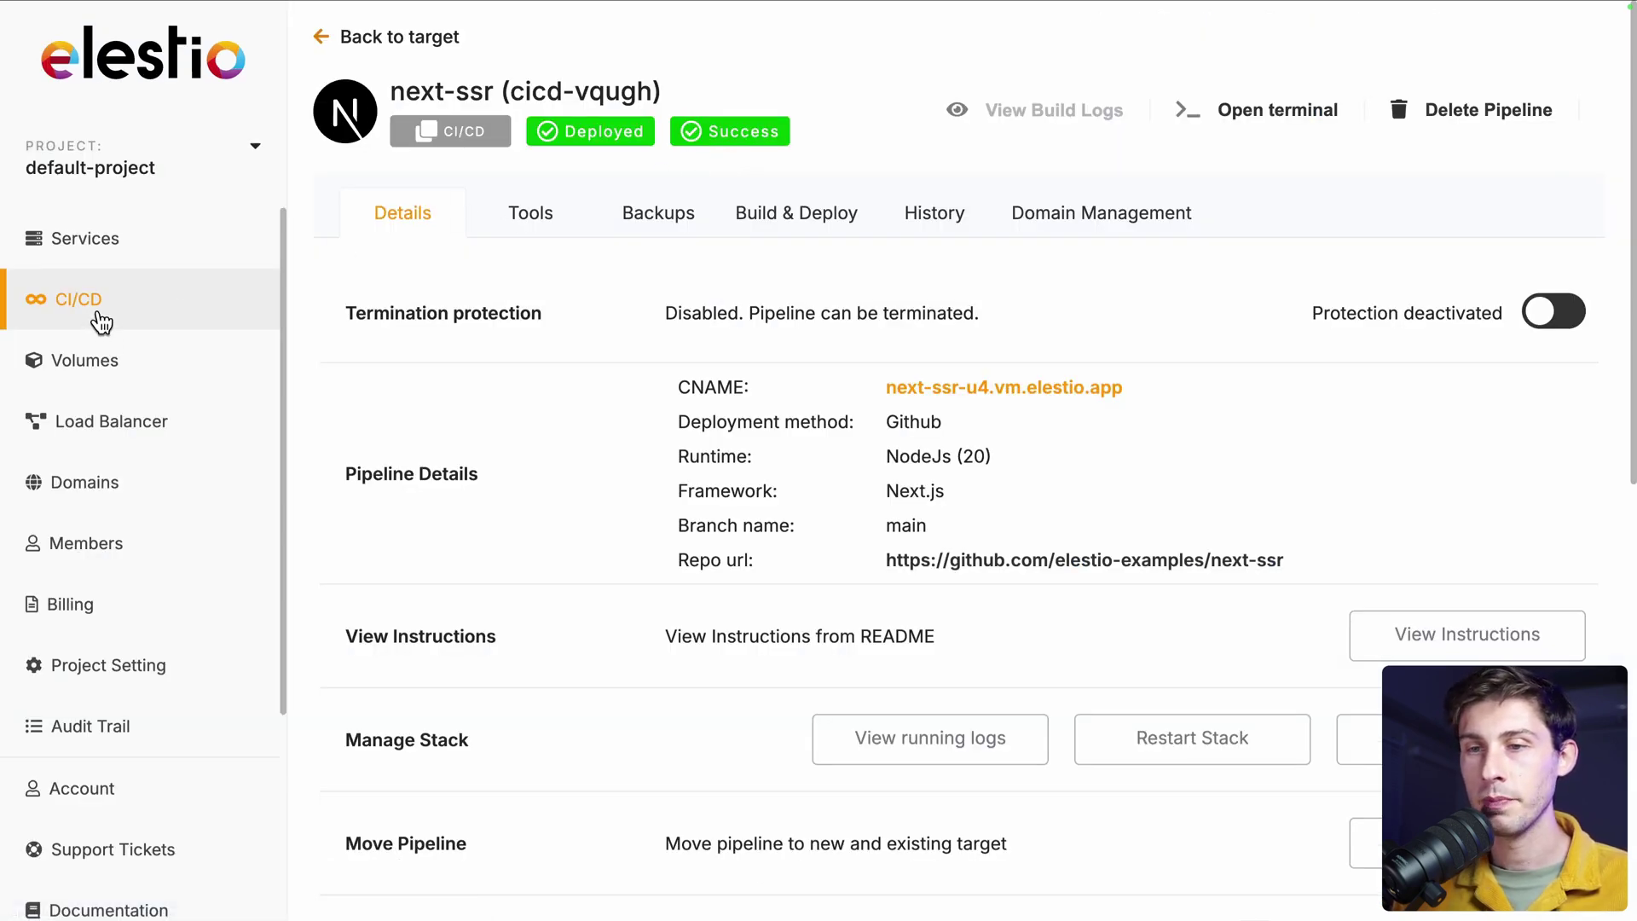
Start a new CI/CD pipeline in Elestio, importing the next-ssr repository from the elestio-examples scope for deployment.
left_click(100, 322)
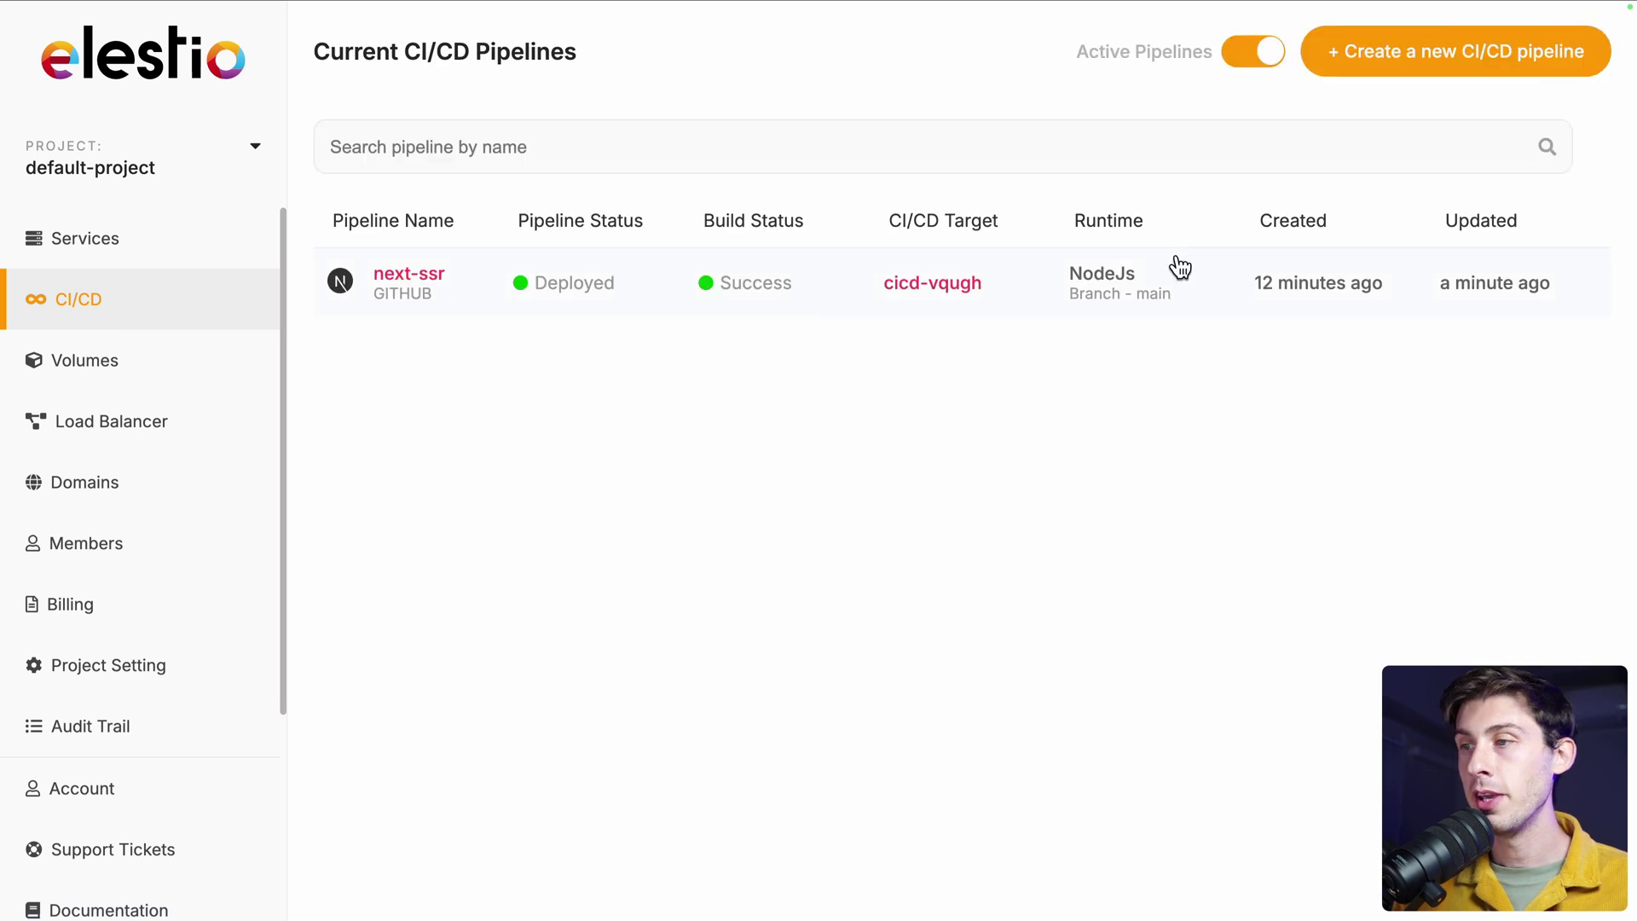
left_click(1405, 67)
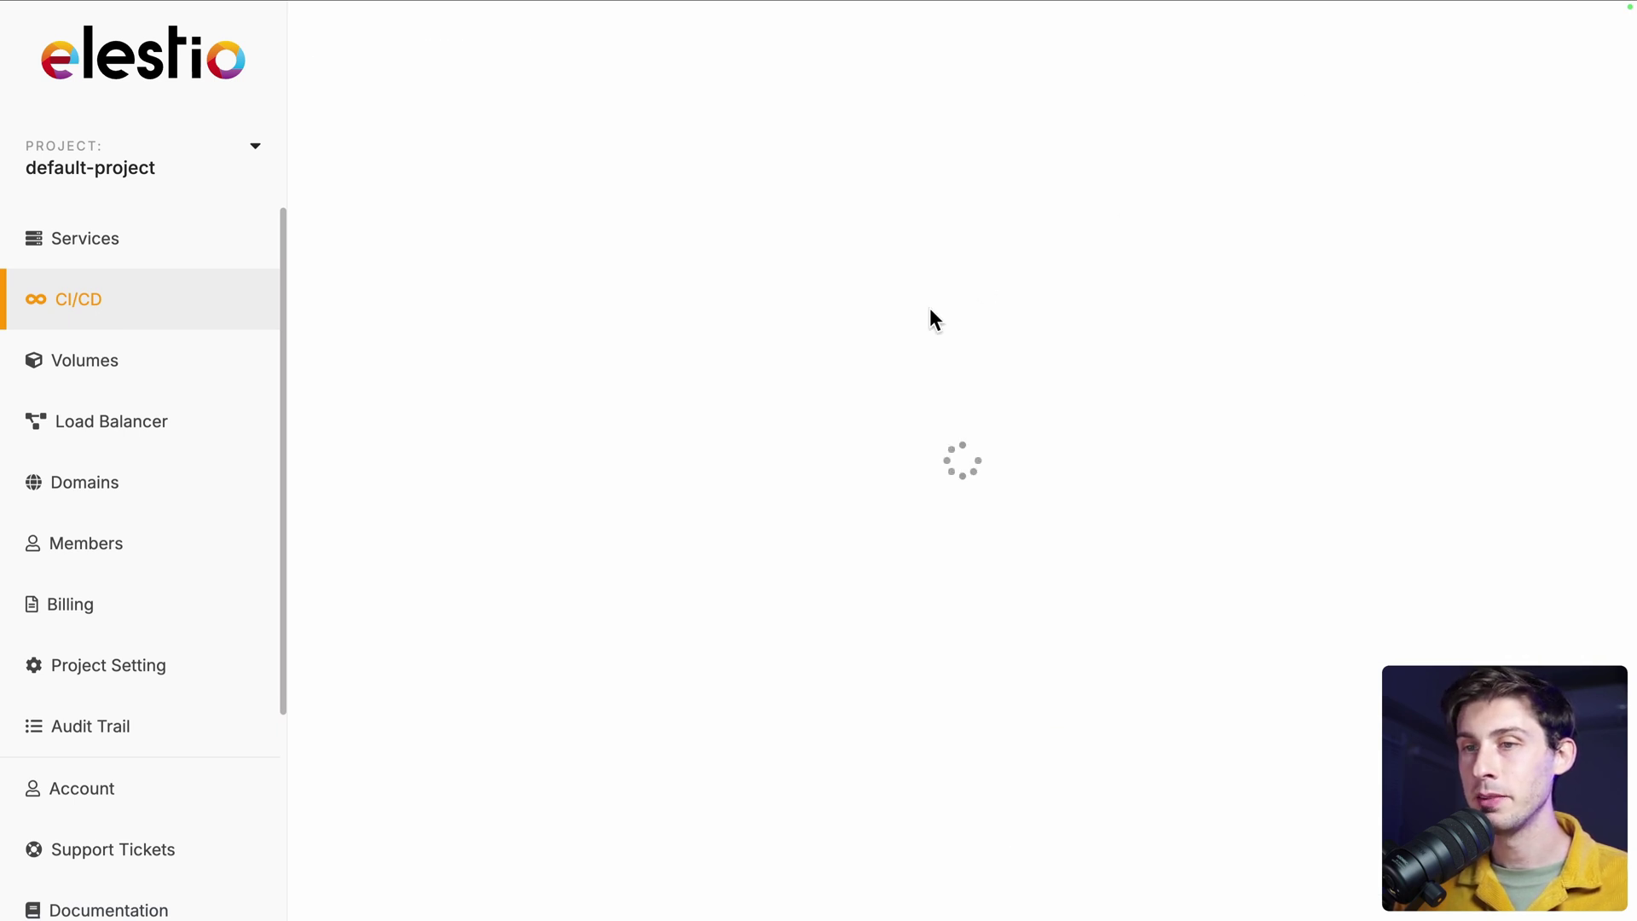
scroll(929, 308, "down", 8)
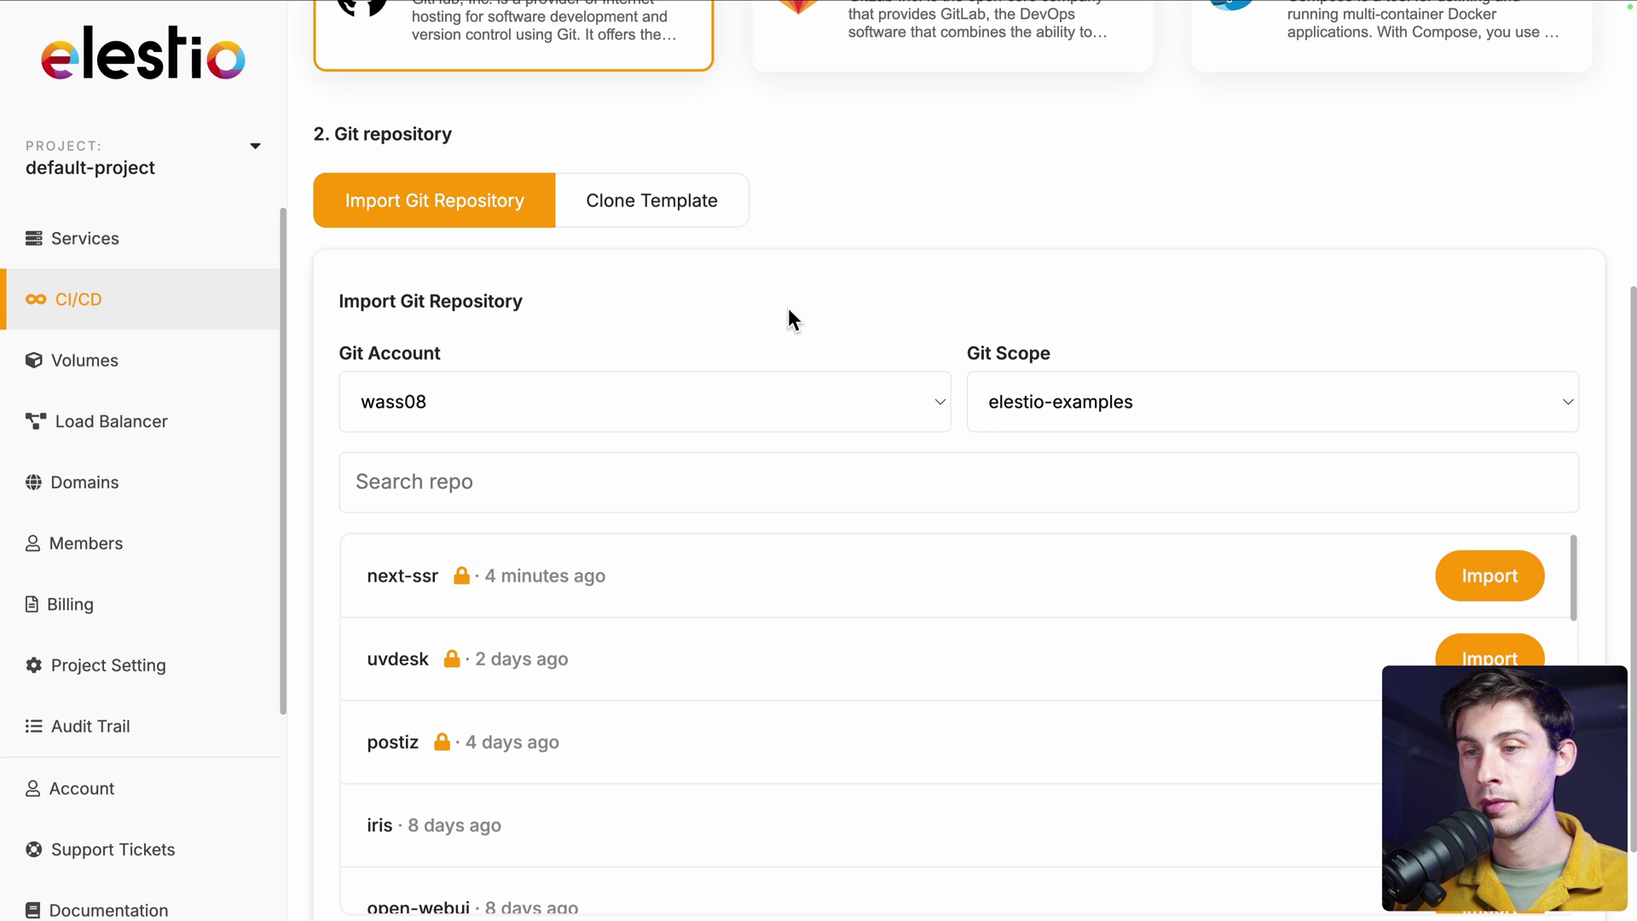
scroll(1006, 438, "down", 1)
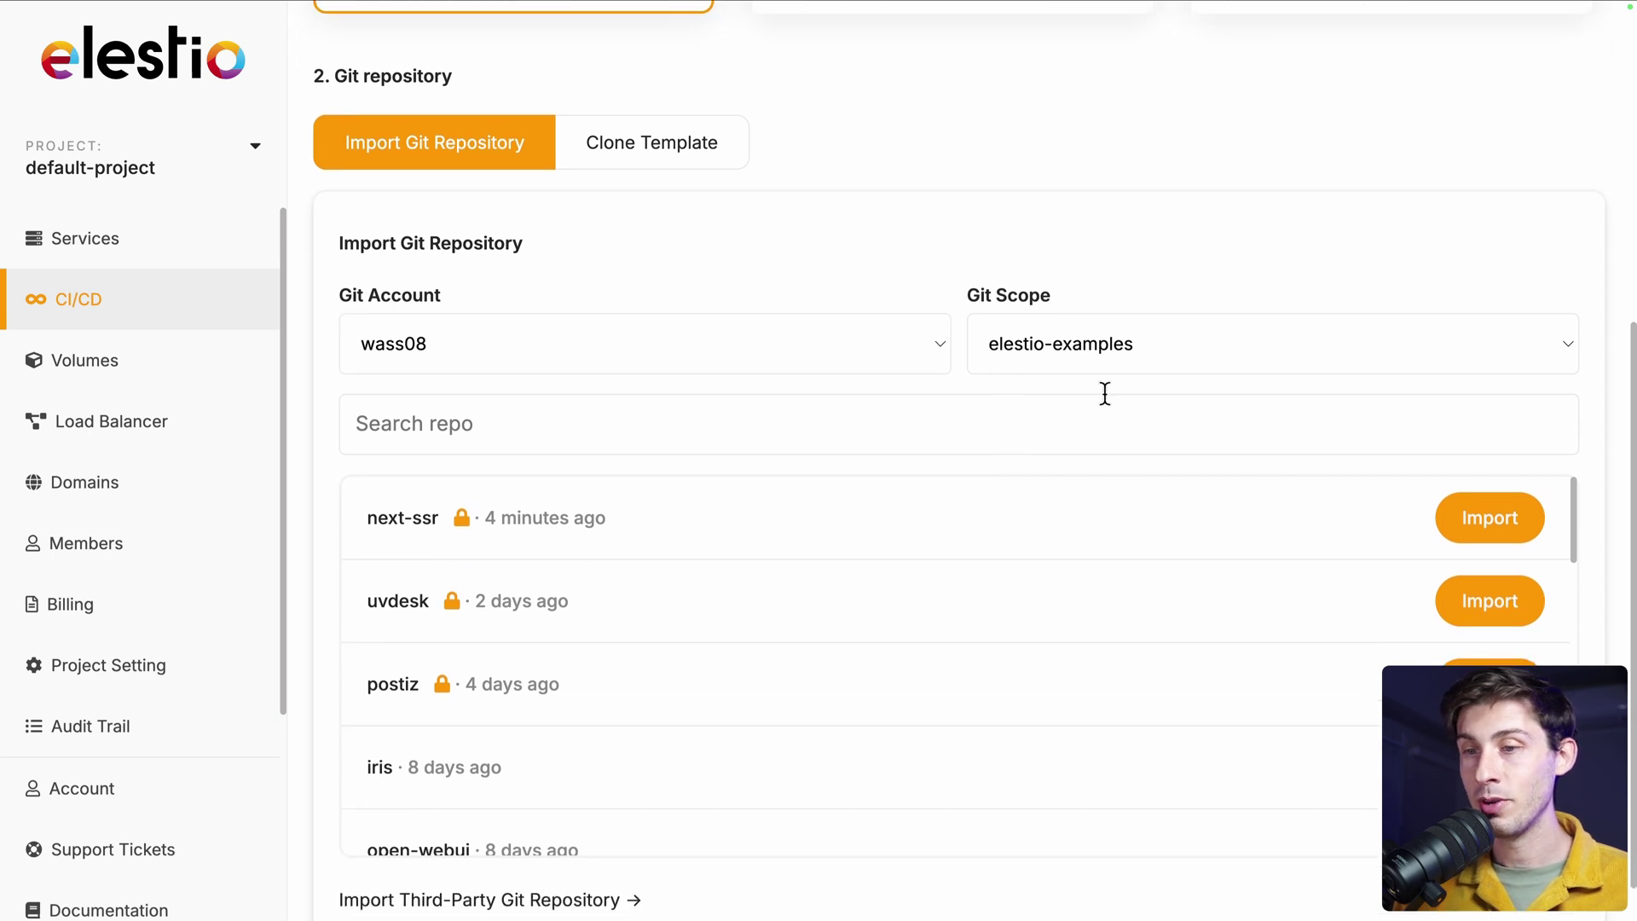
left_click(1494, 533)
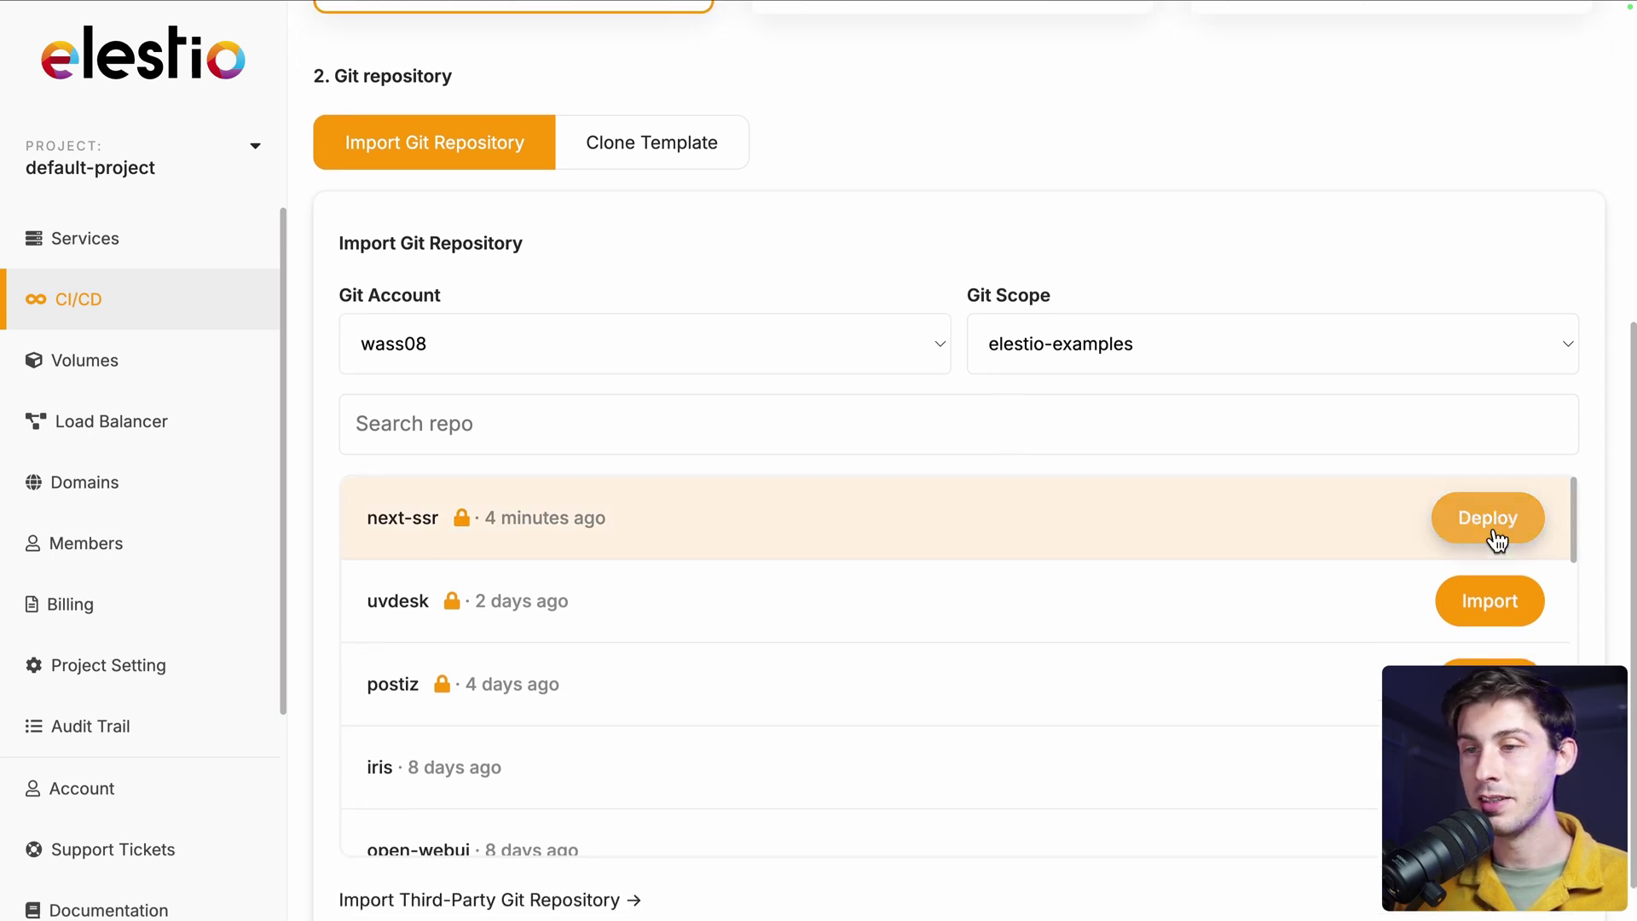
left_click(1496, 537)
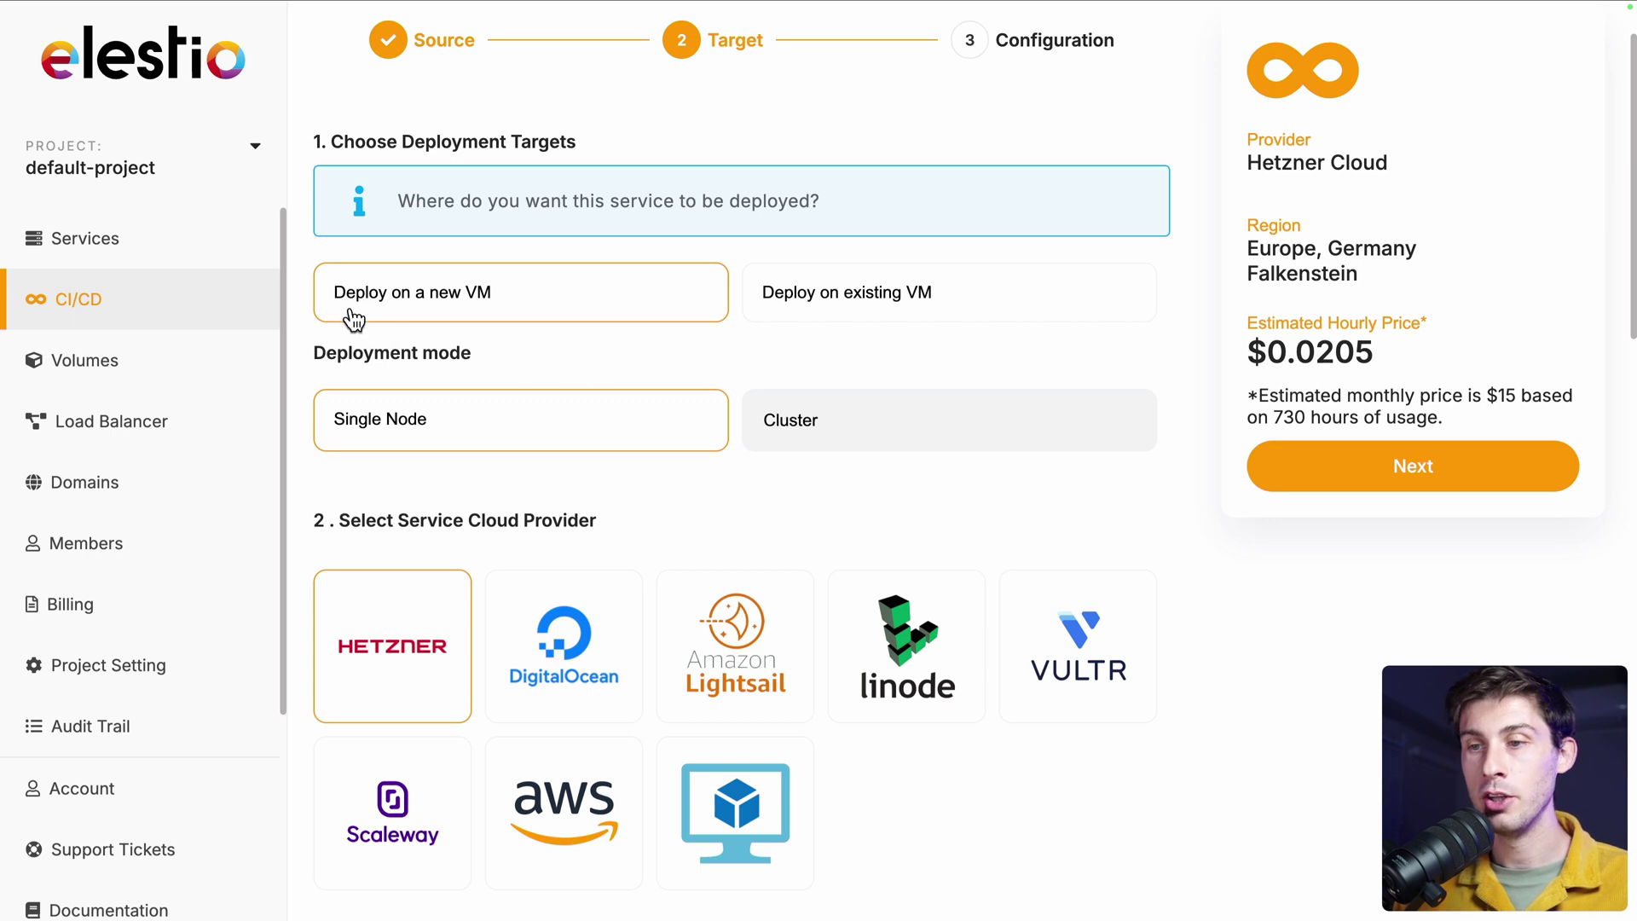
Set the deployment target to the existing VM cicd-vqugh and continue to the project configuration.
left_click(869, 312)
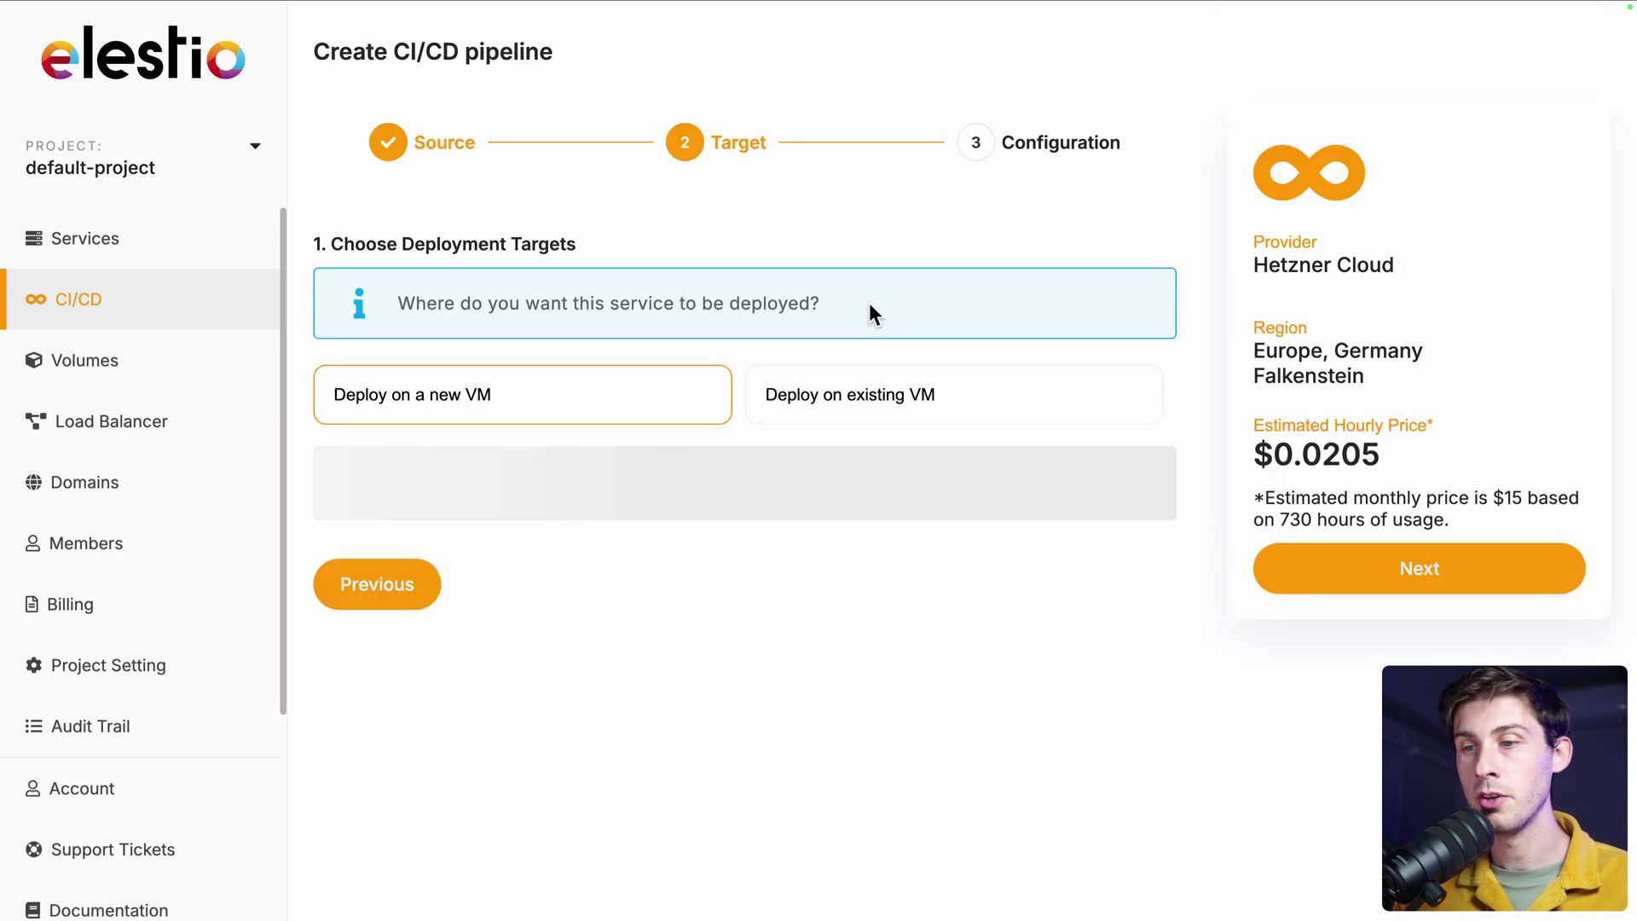
left_click(840, 394)
left_click(760, 528)
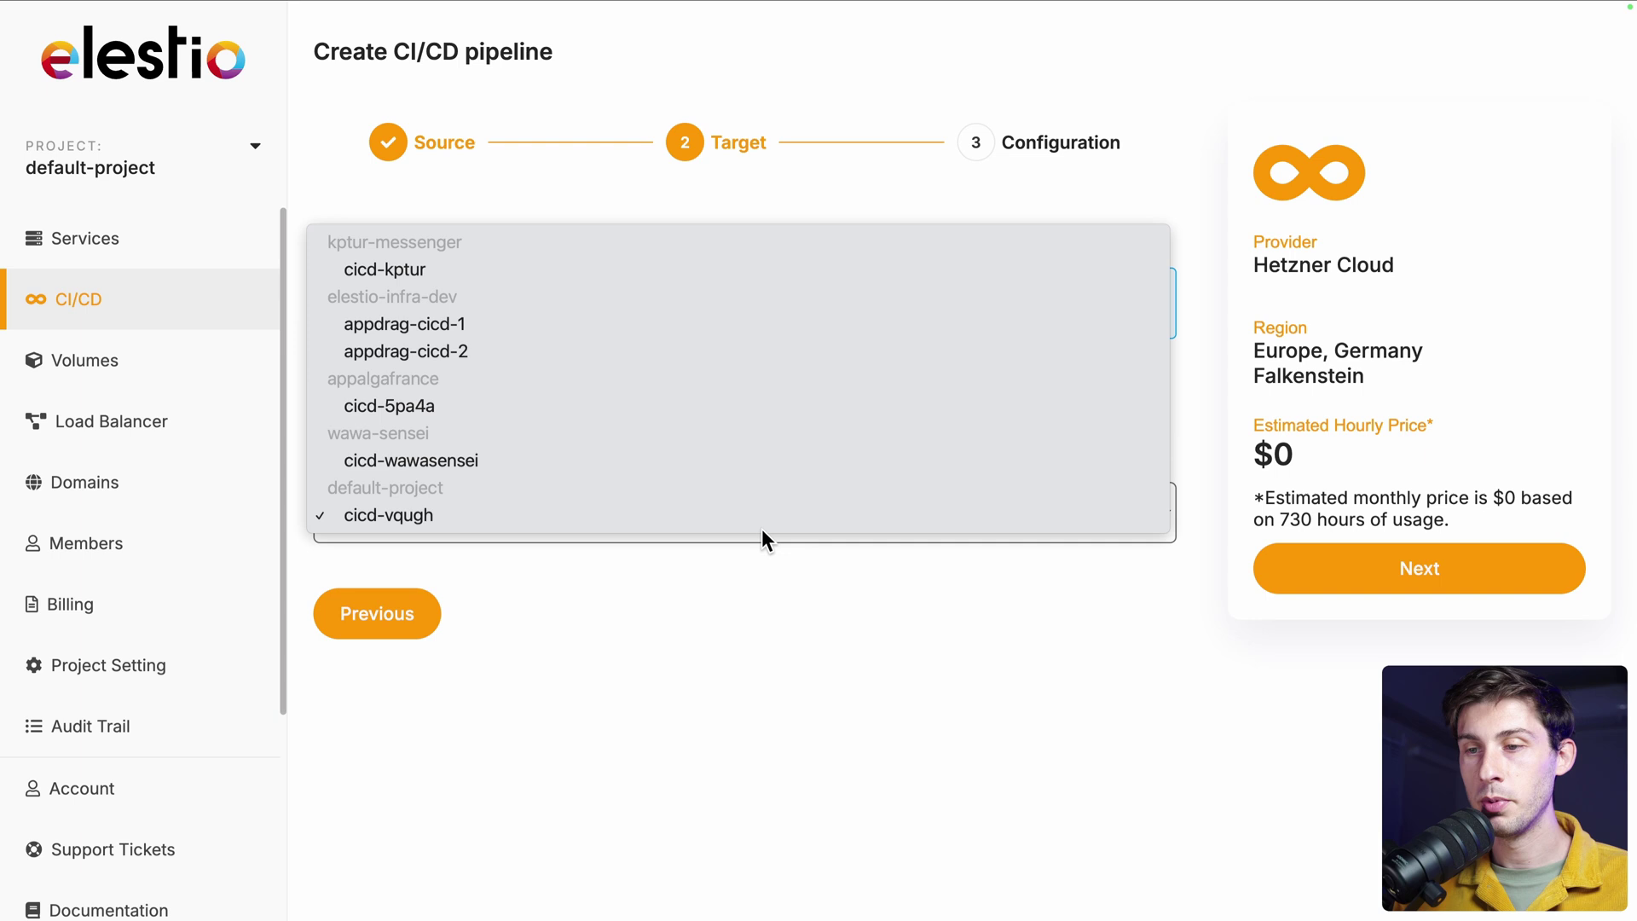
left_click(648, 523)
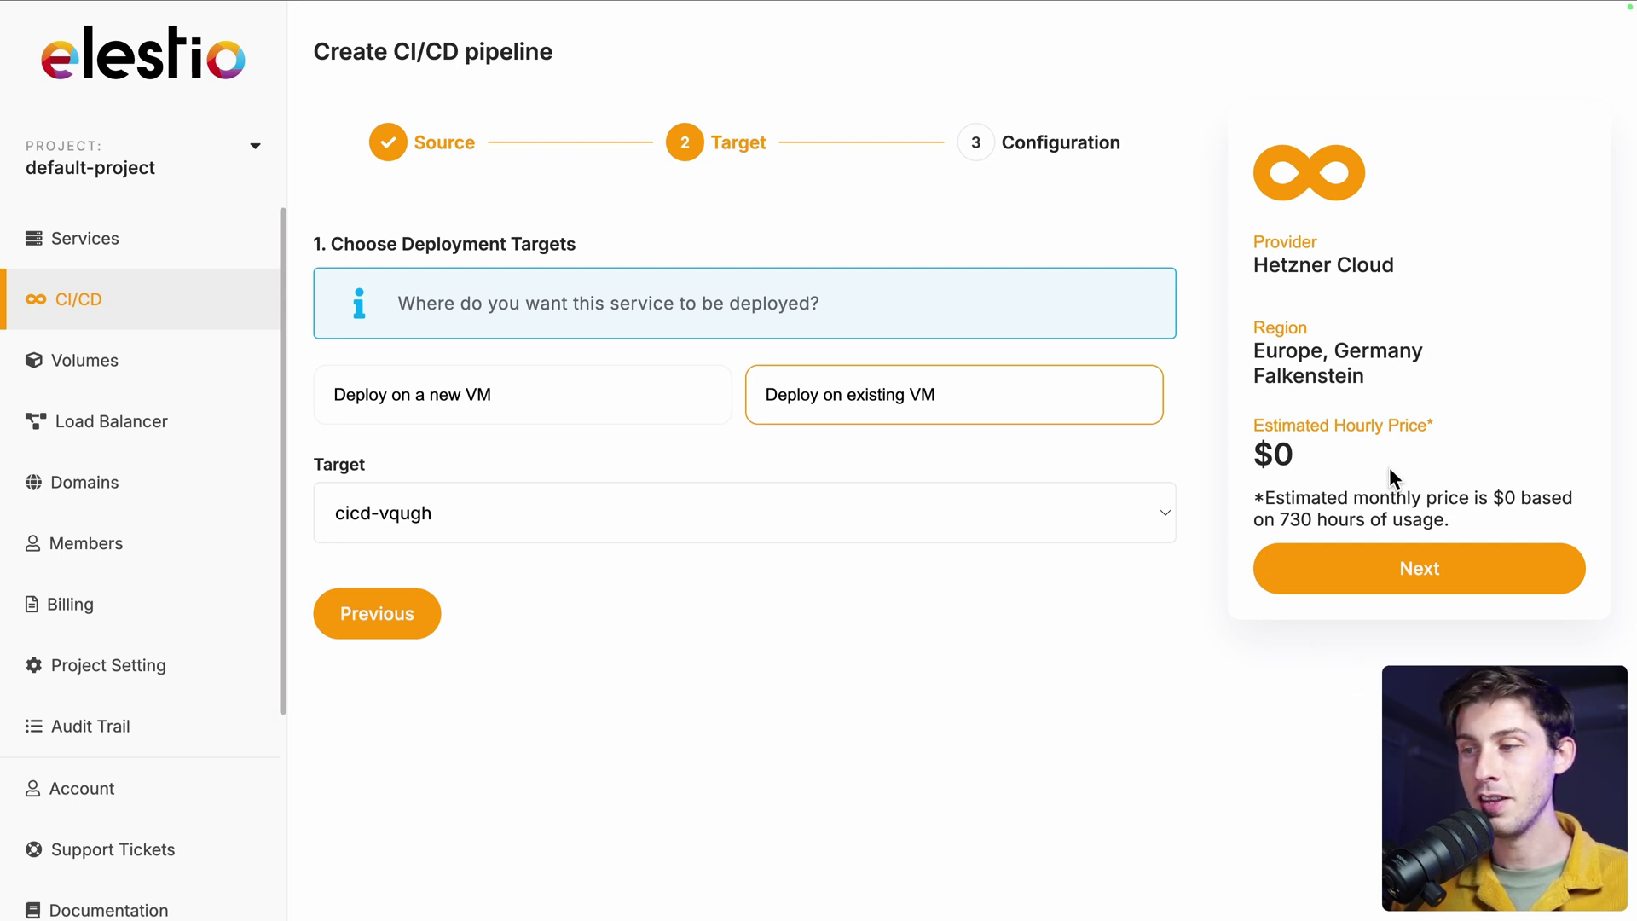
left_click(1380, 569)
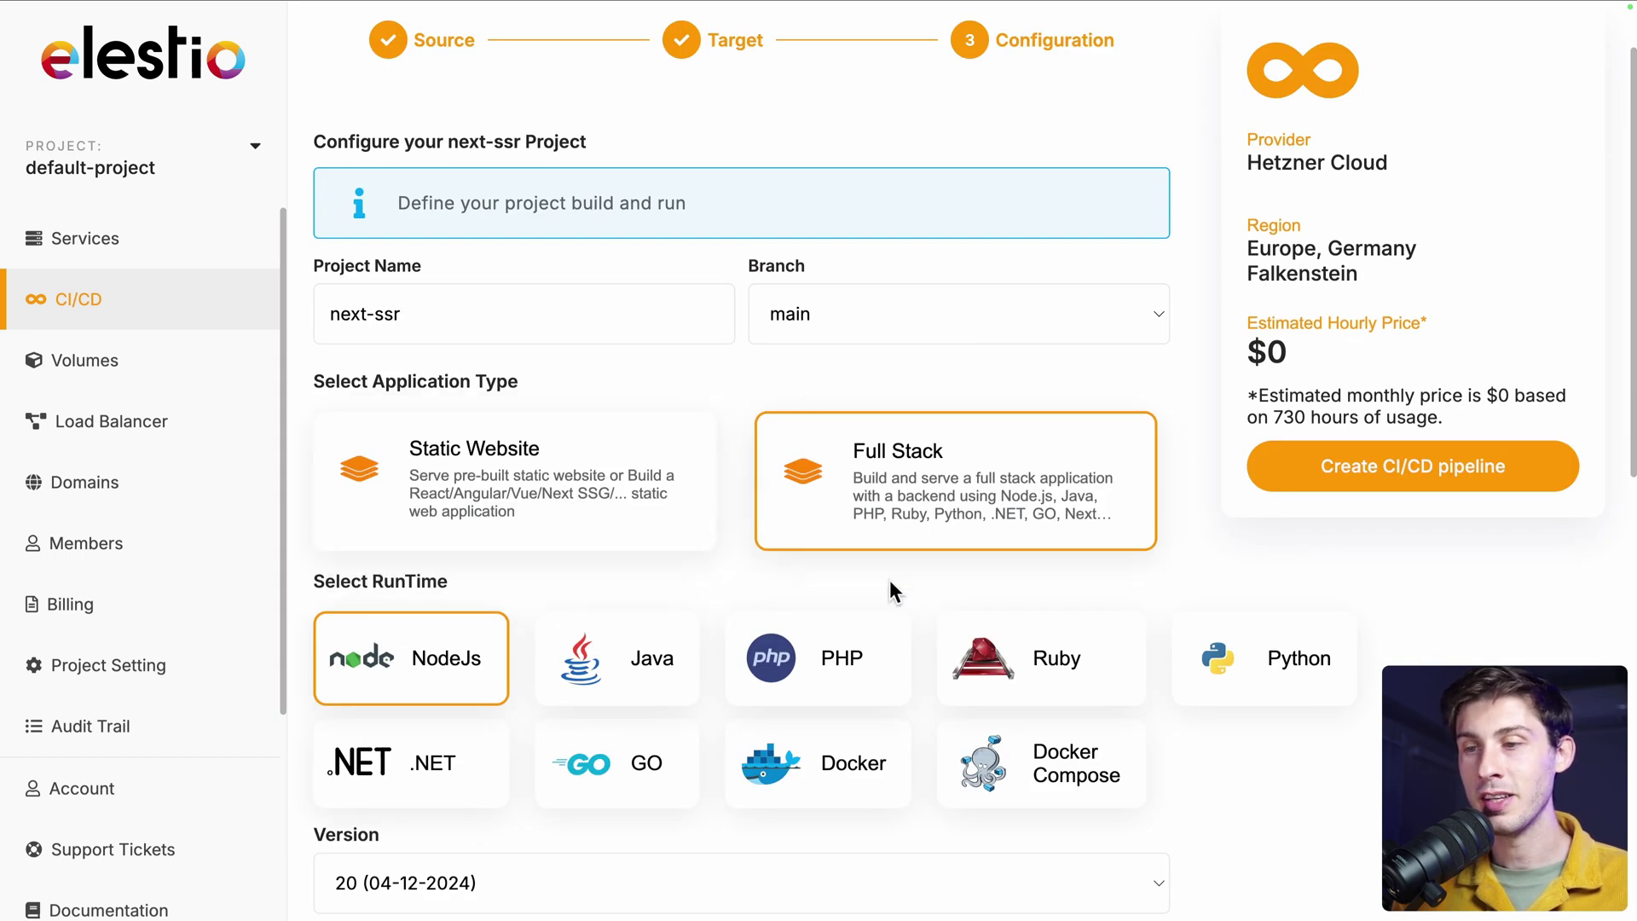
Set the application type to Static Website and choose Next.js as the framework.
scroll(890, 582, "down", 1)
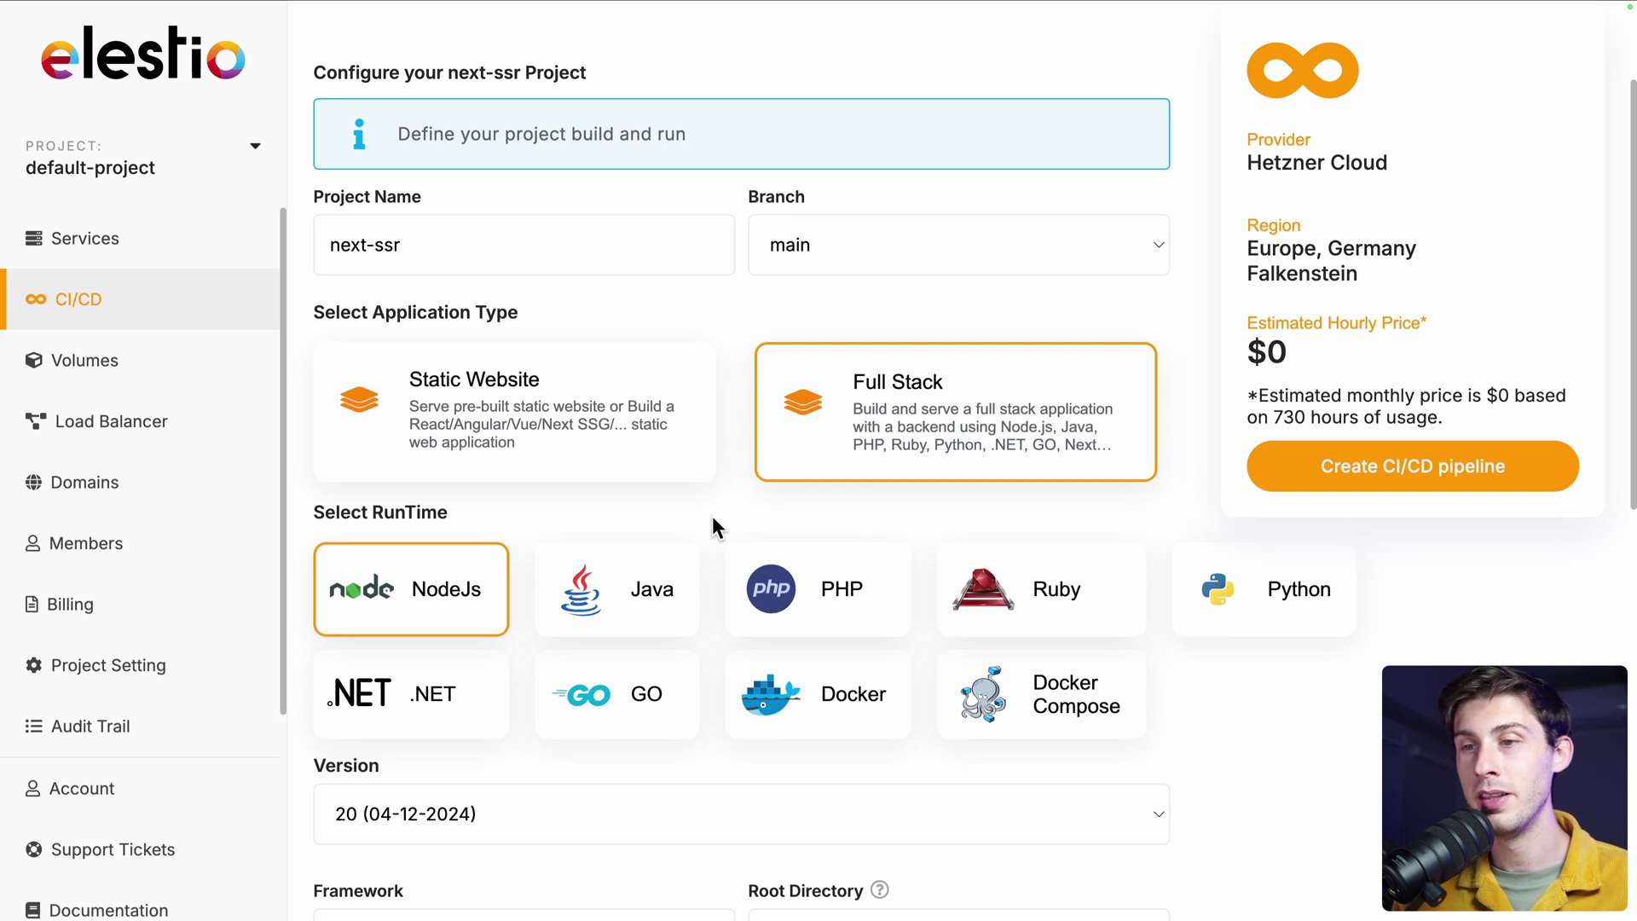
left_click(492, 445)
scroll(687, 366, "down", 2)
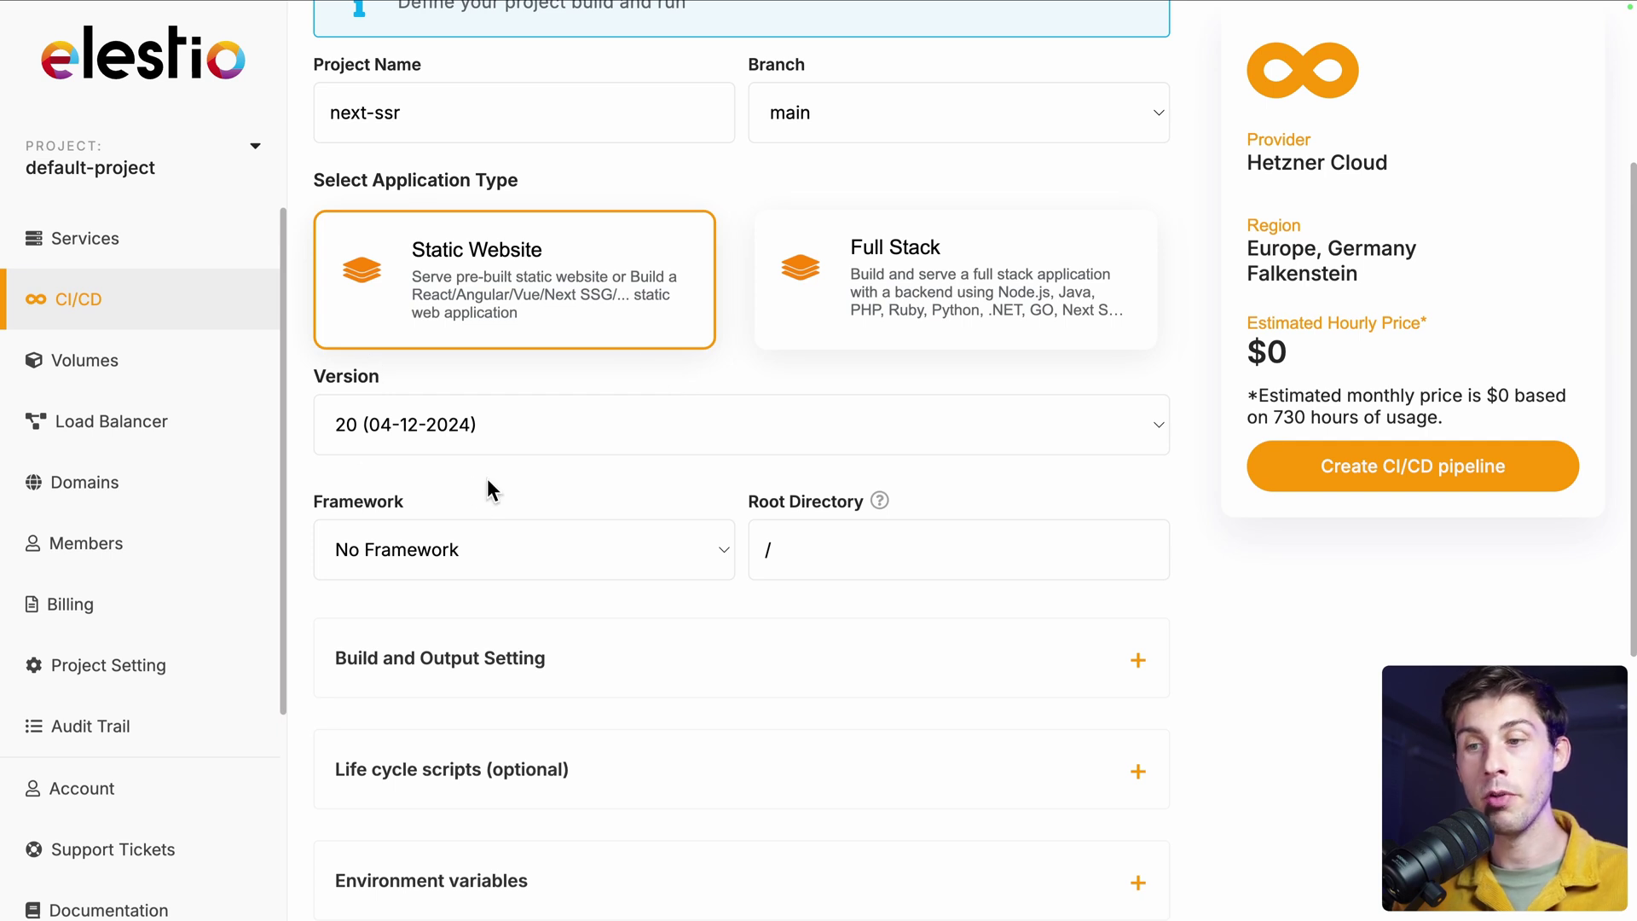
left_click(475, 549)
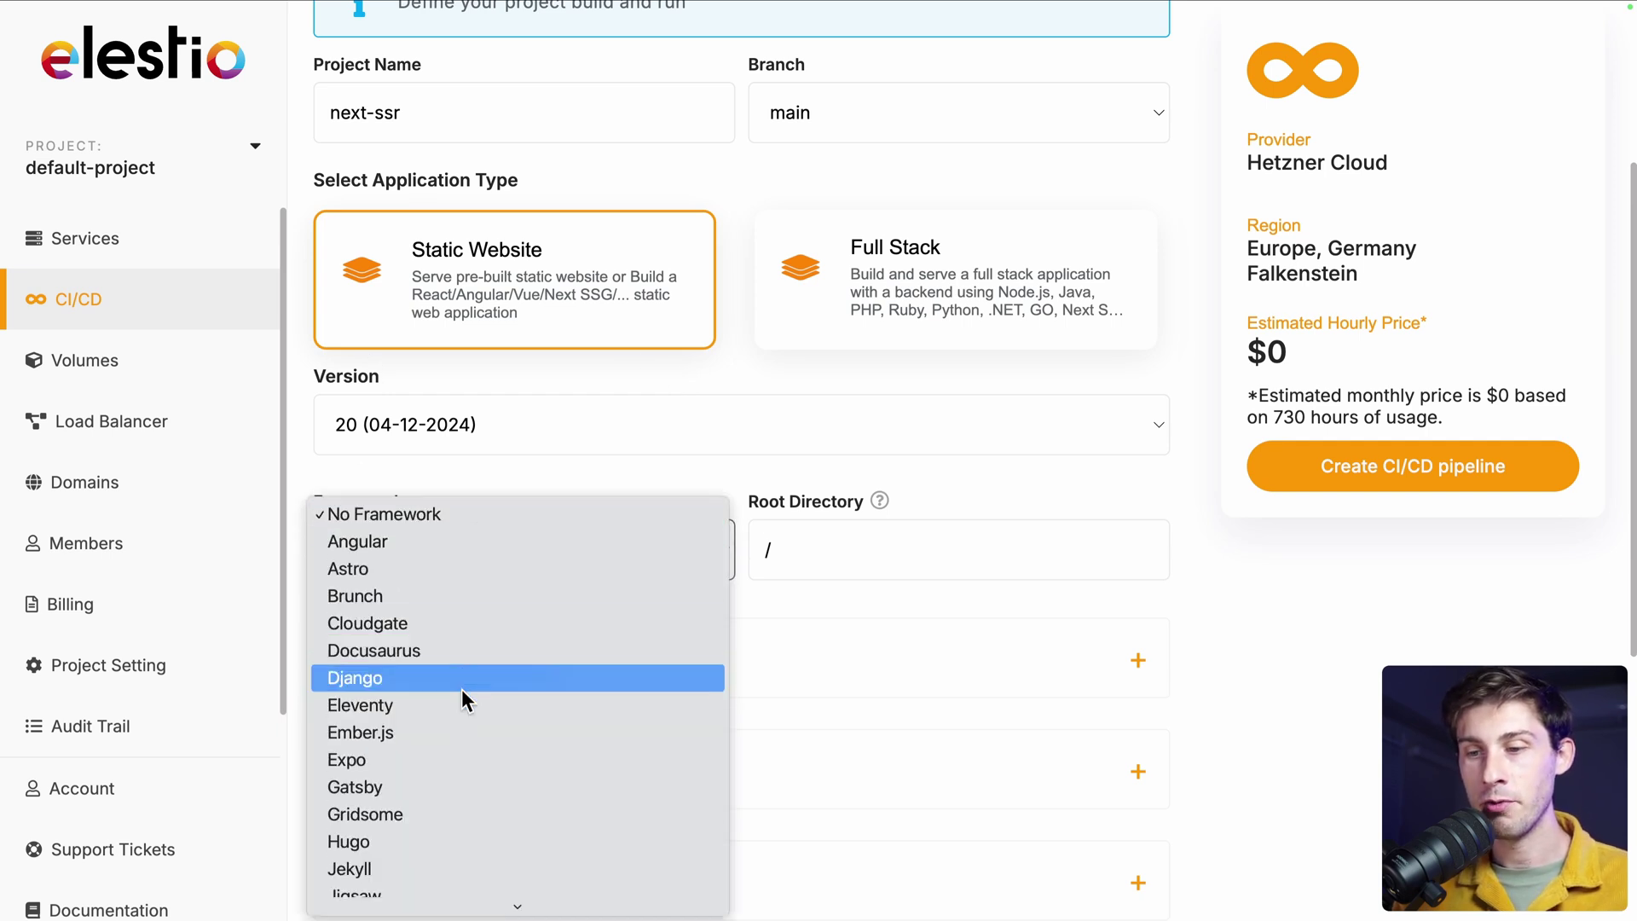
scroll(462, 689, "down", 3)
left_click(442, 774)
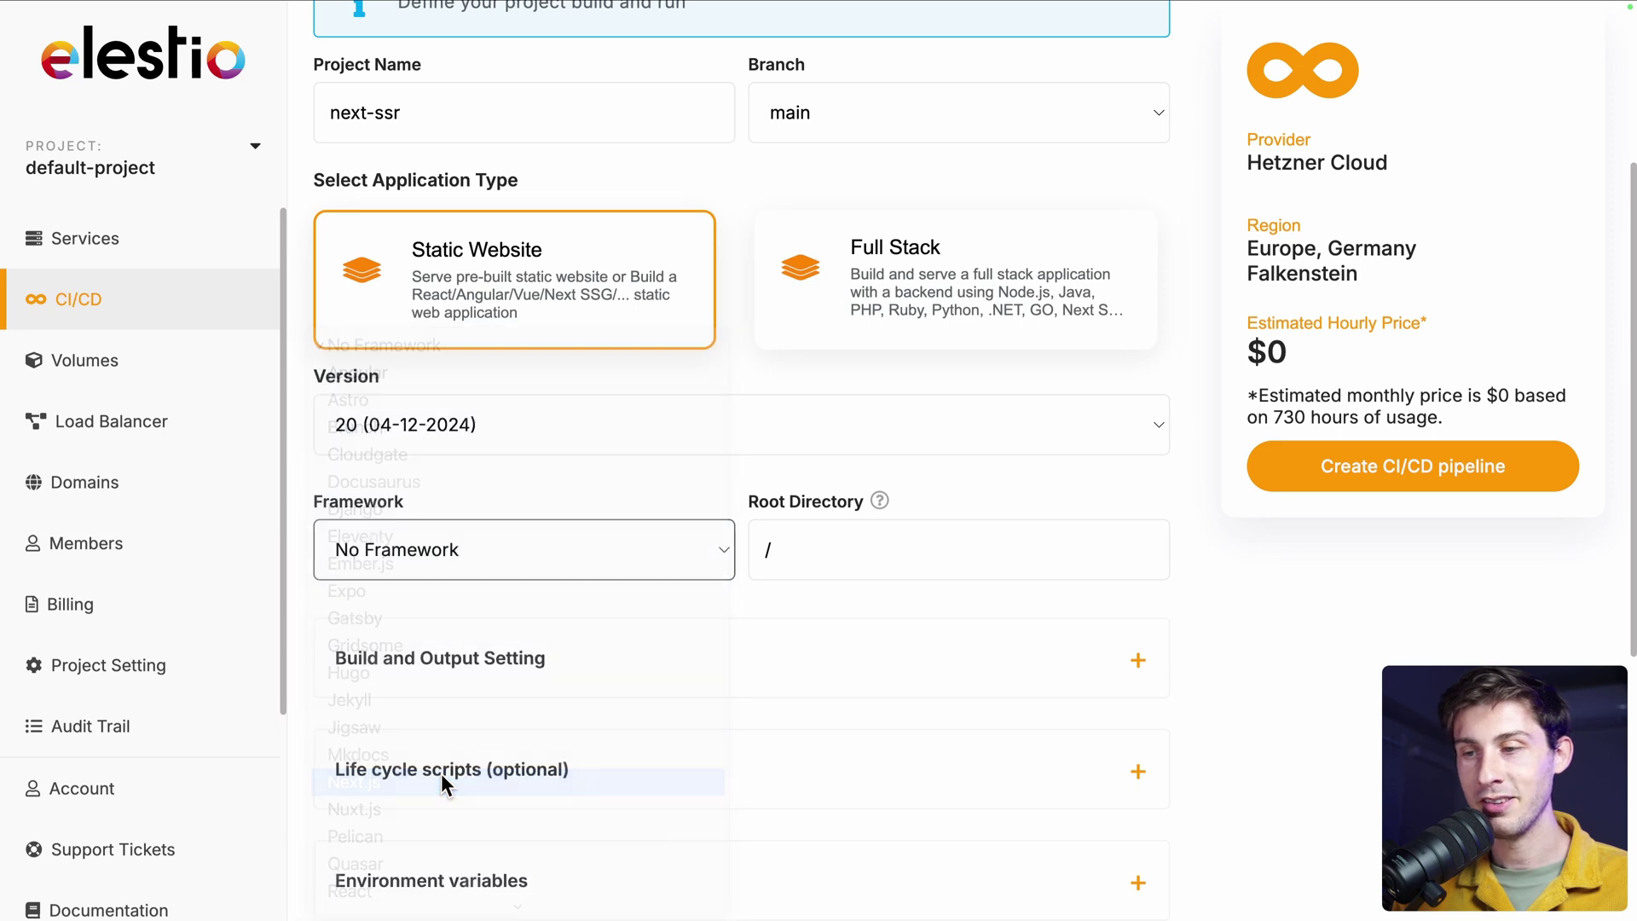
Review the Next.js build and output settings and the optional configuration sections for the new pipeline.
scroll(690, 472, "down", 3)
left_click(732, 382)
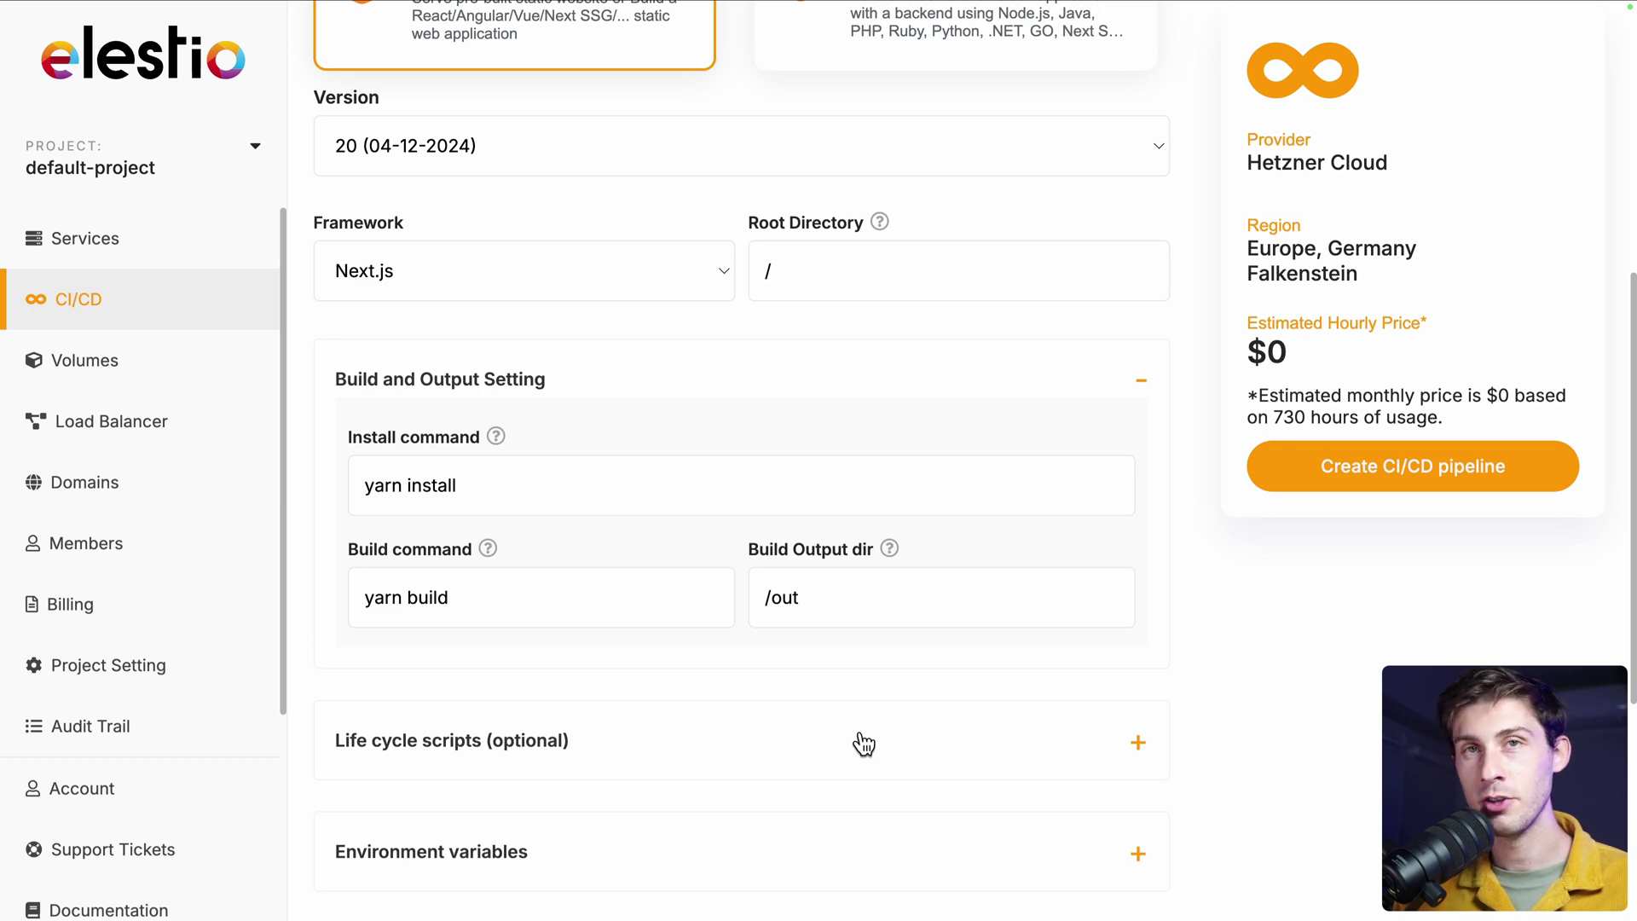
scroll(767, 511, "down", 2)
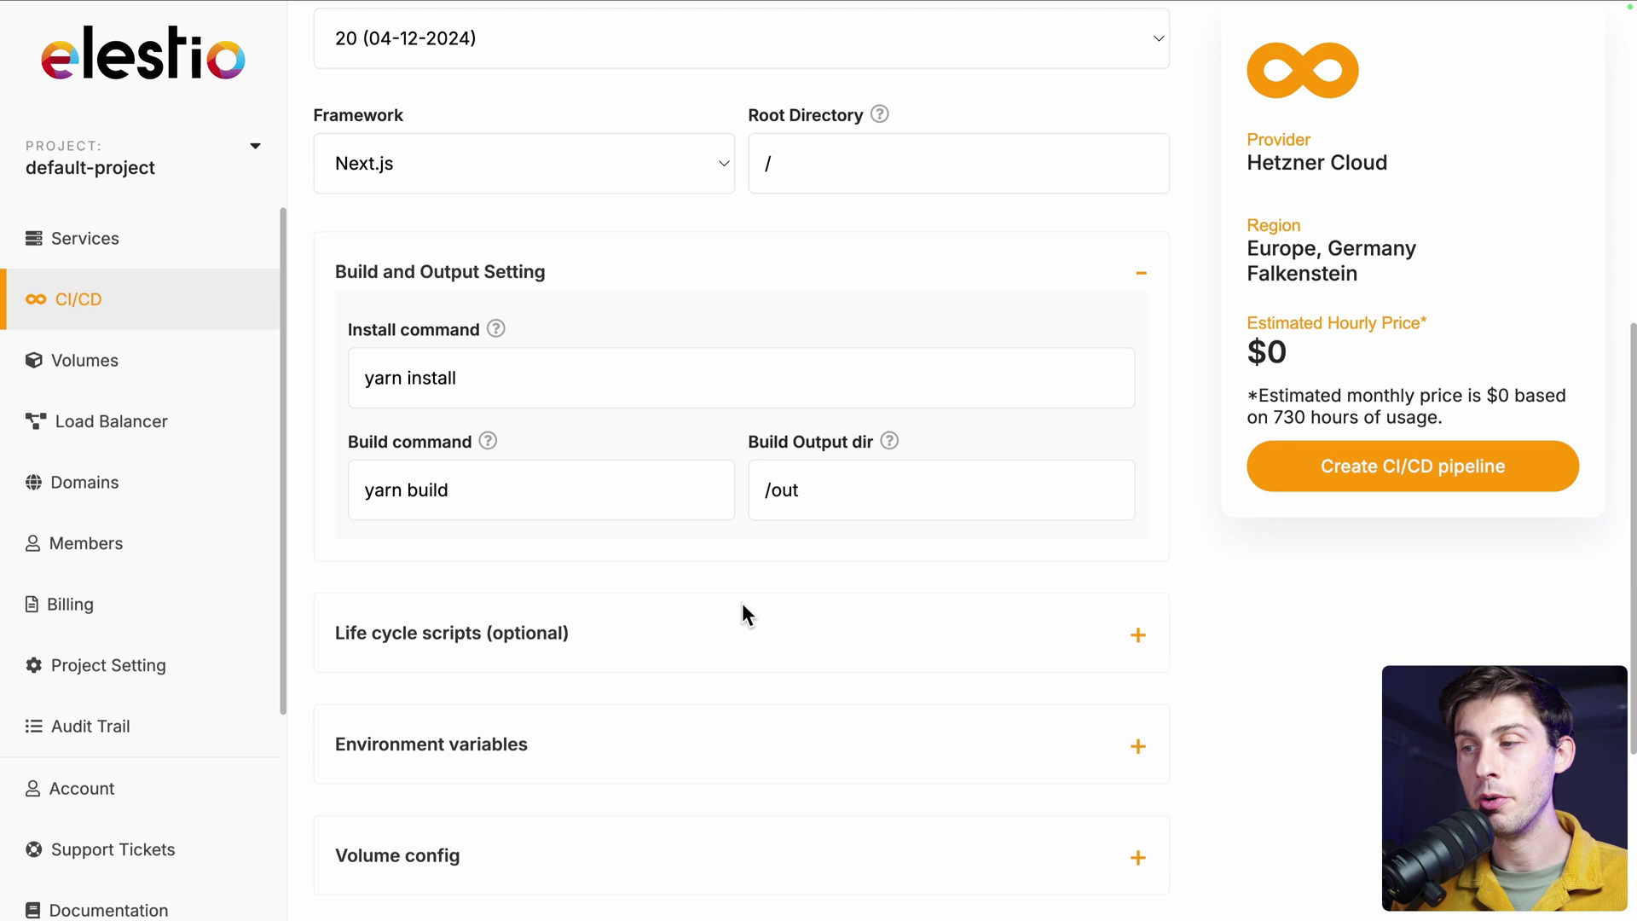
scroll(751, 622, "down", 4)
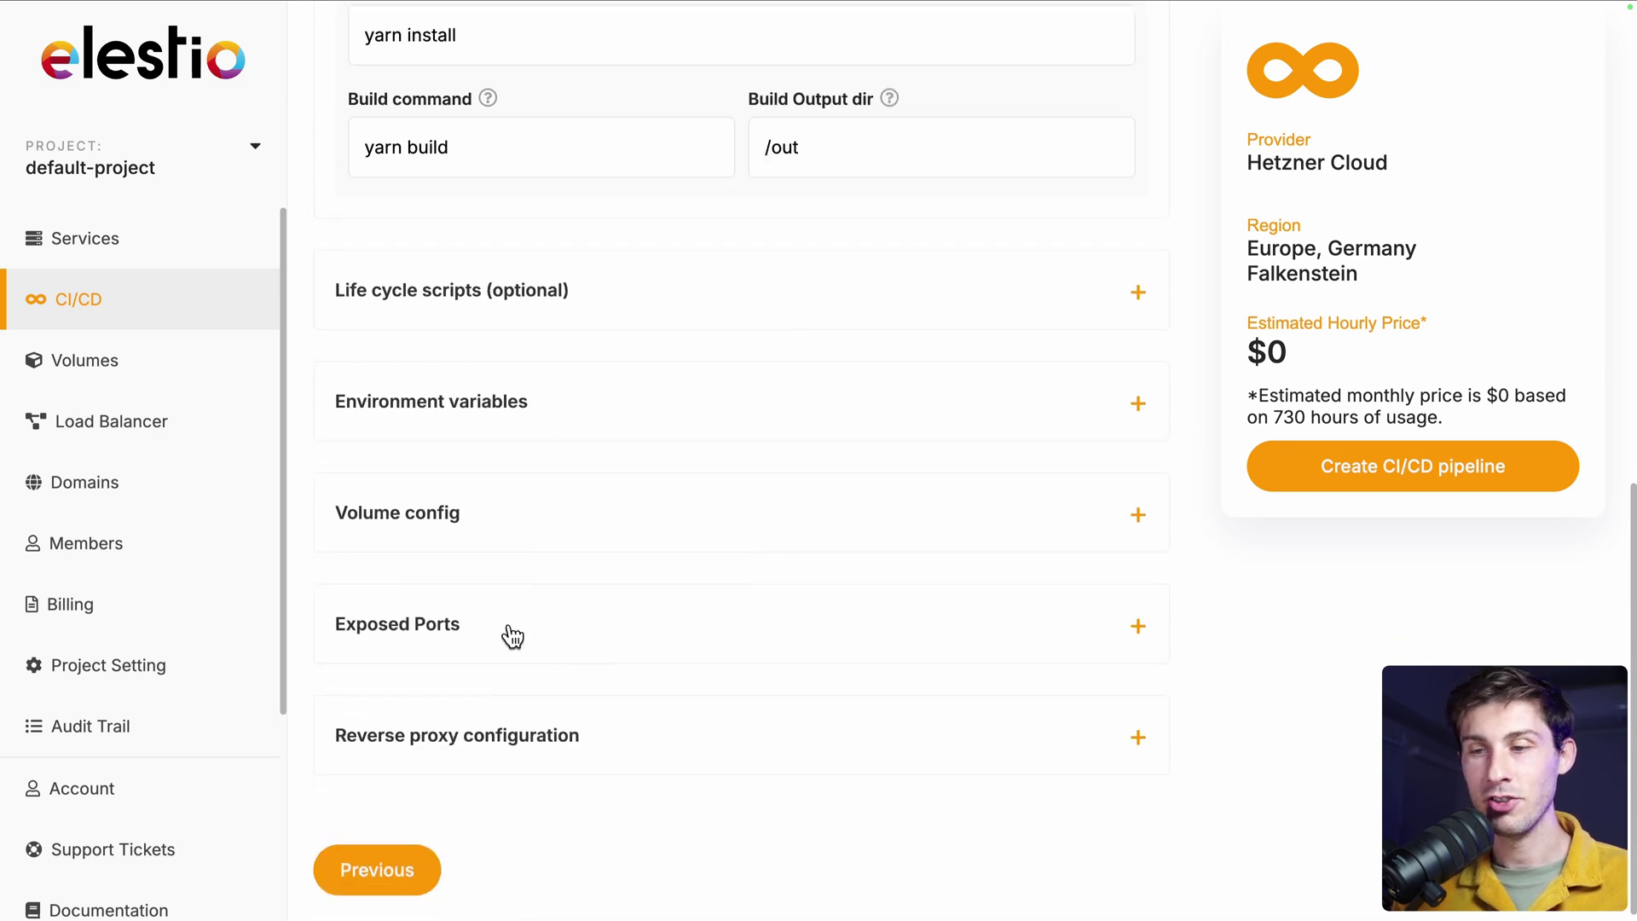
left_click(1137, 613)
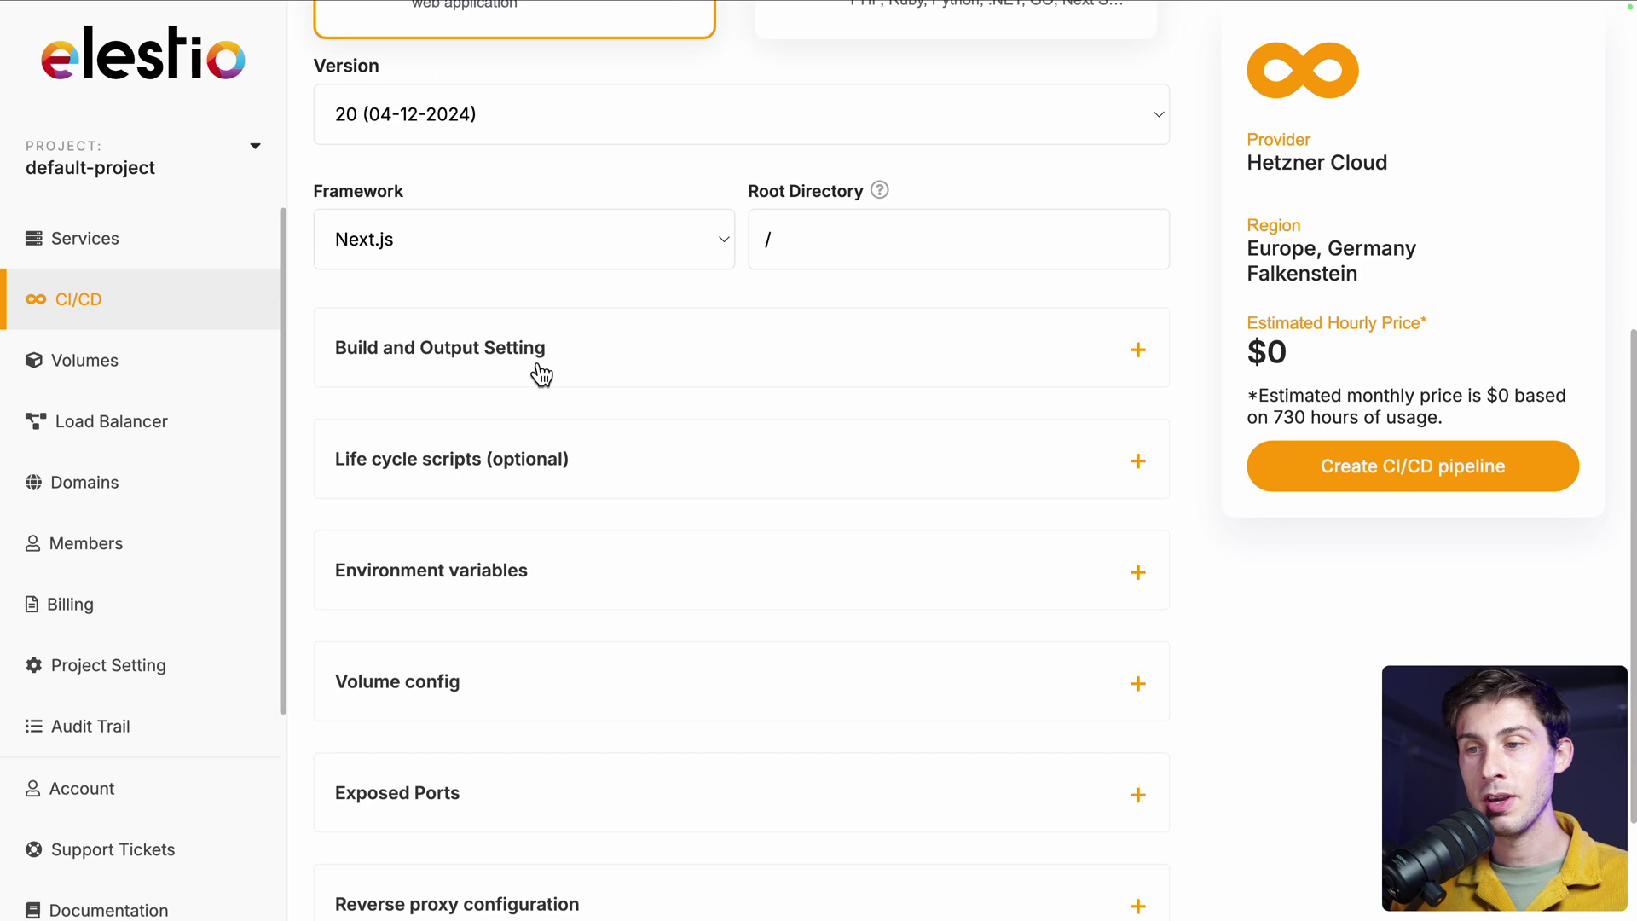
scroll(533, 369, "down", 3)
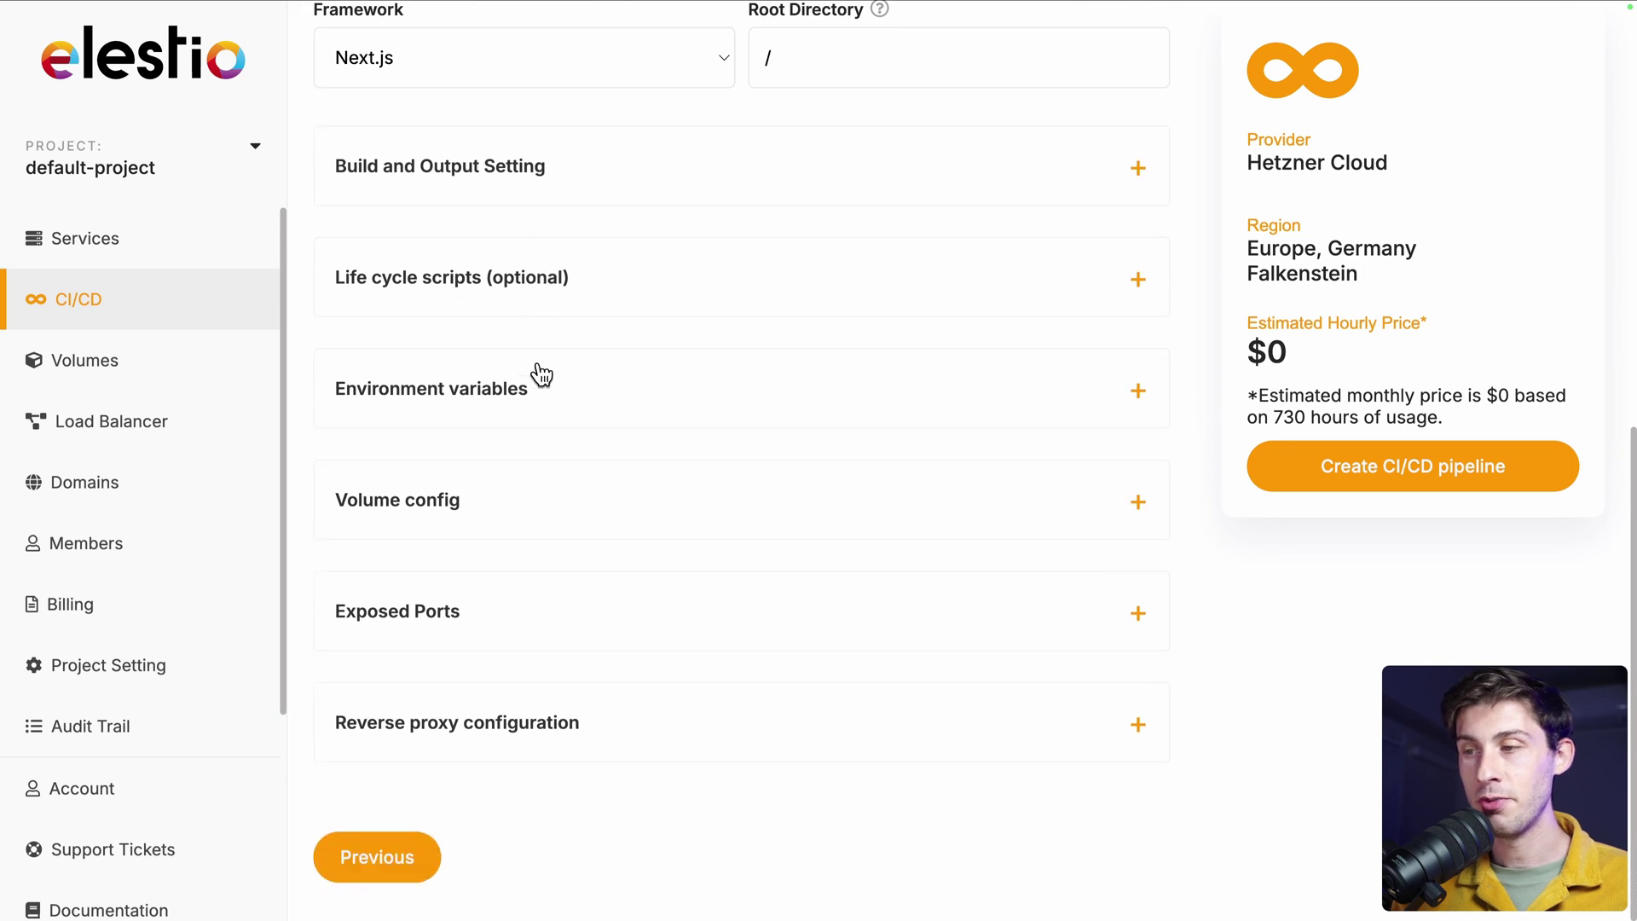
Rename the project as next-ssg and create the CI/CD pipeline.
left_click(1330, 469)
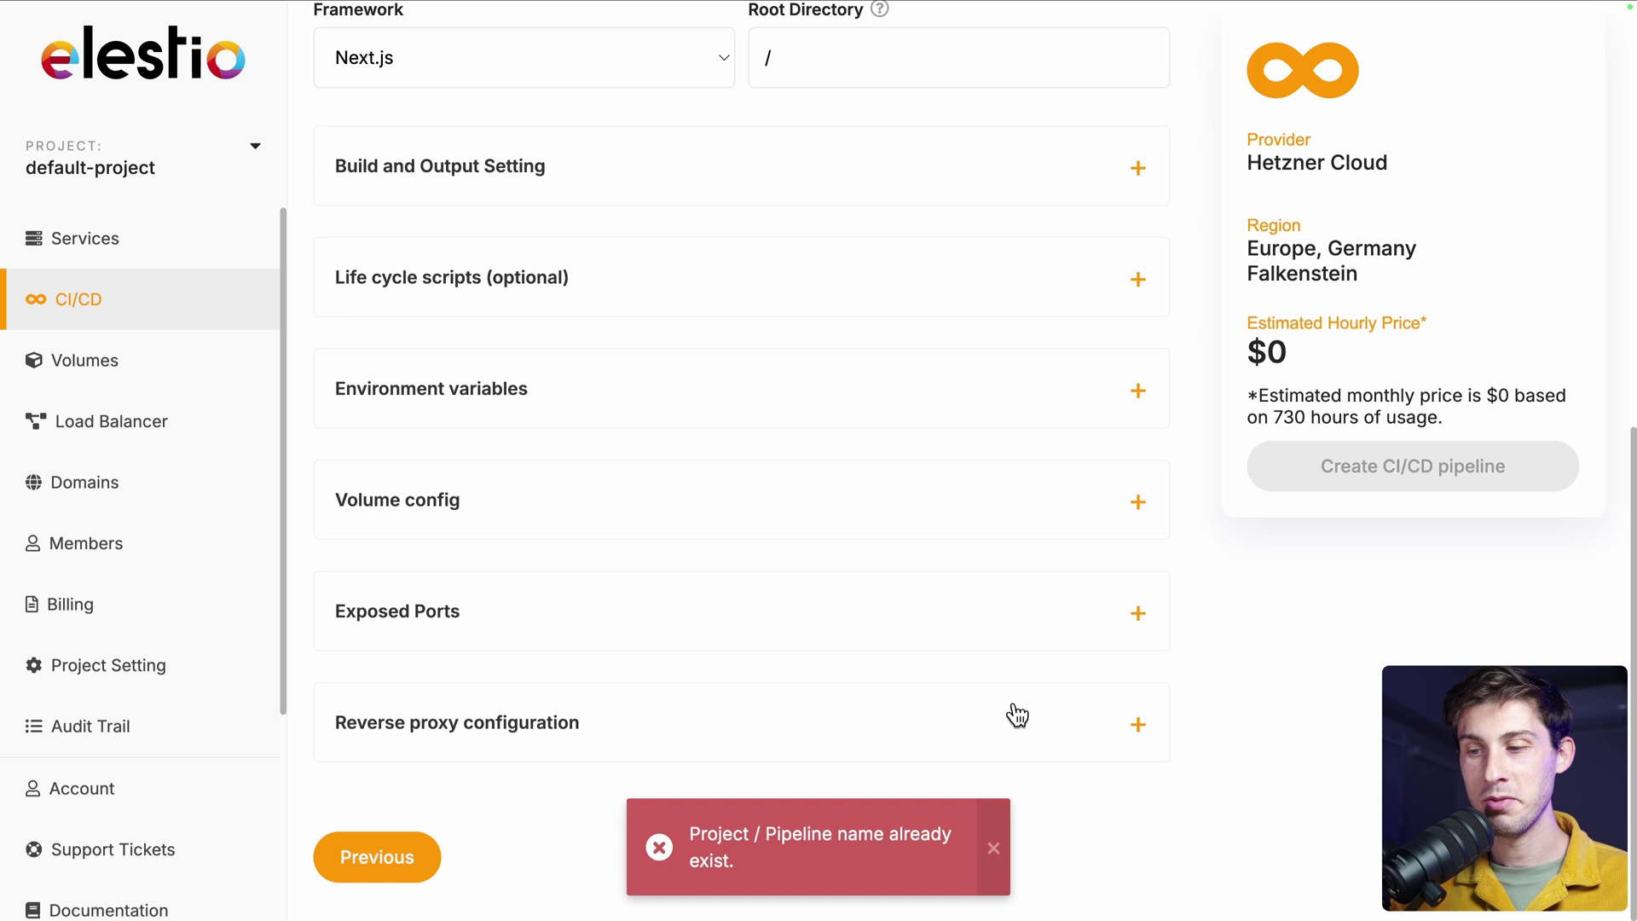
scroll(689, 672, "up", 10)
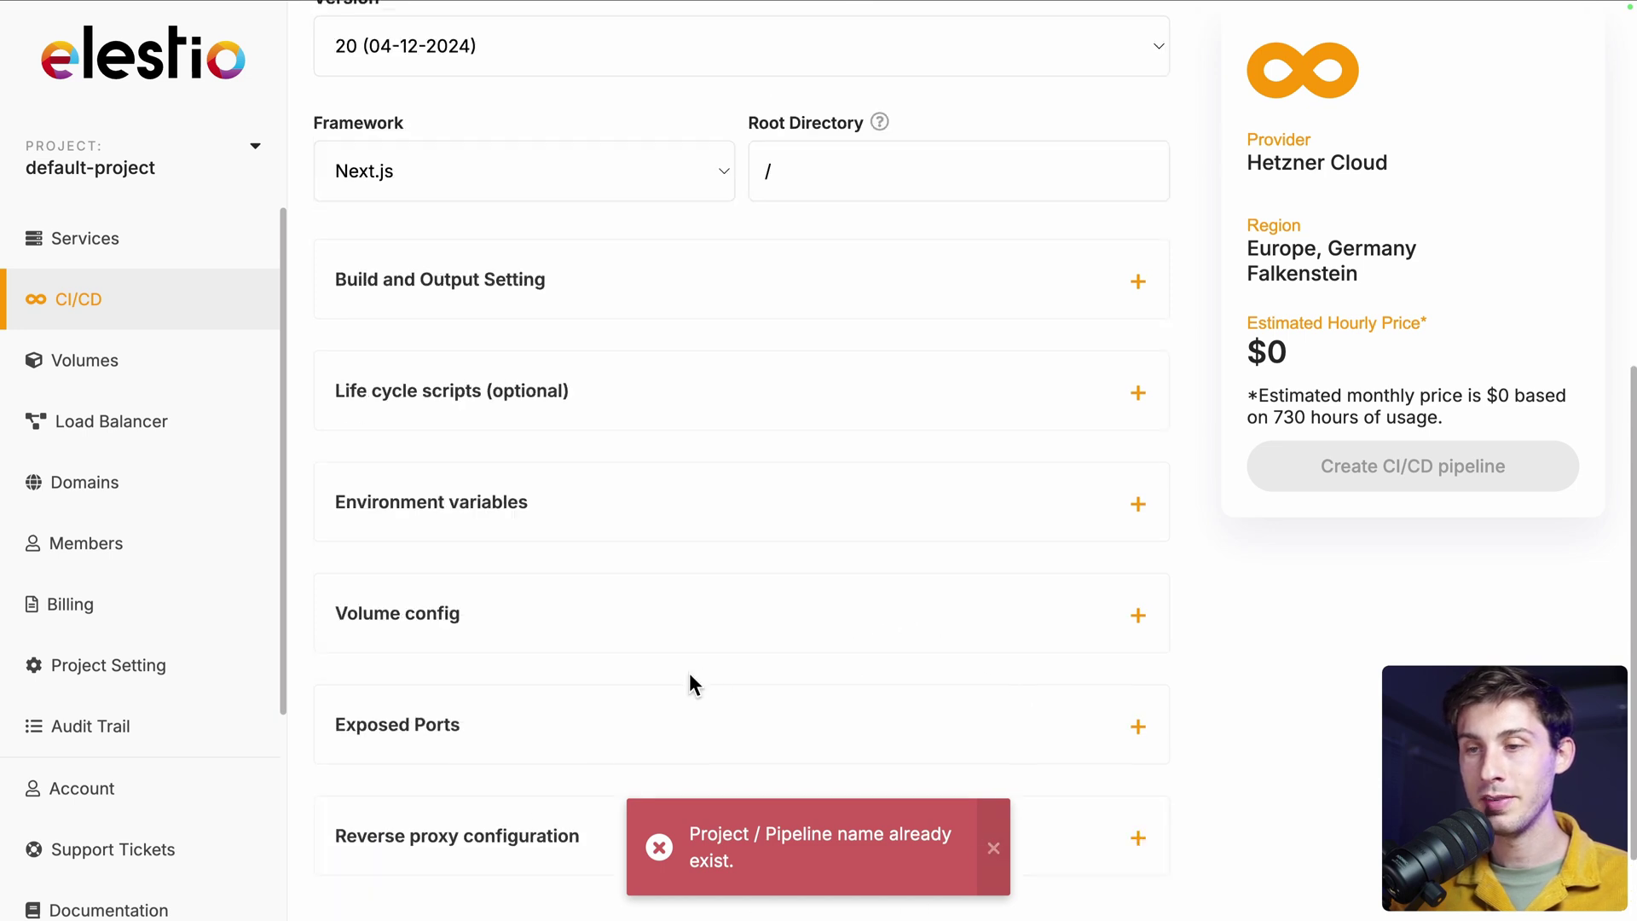
left_click_drag(452, 414, 379, 414)
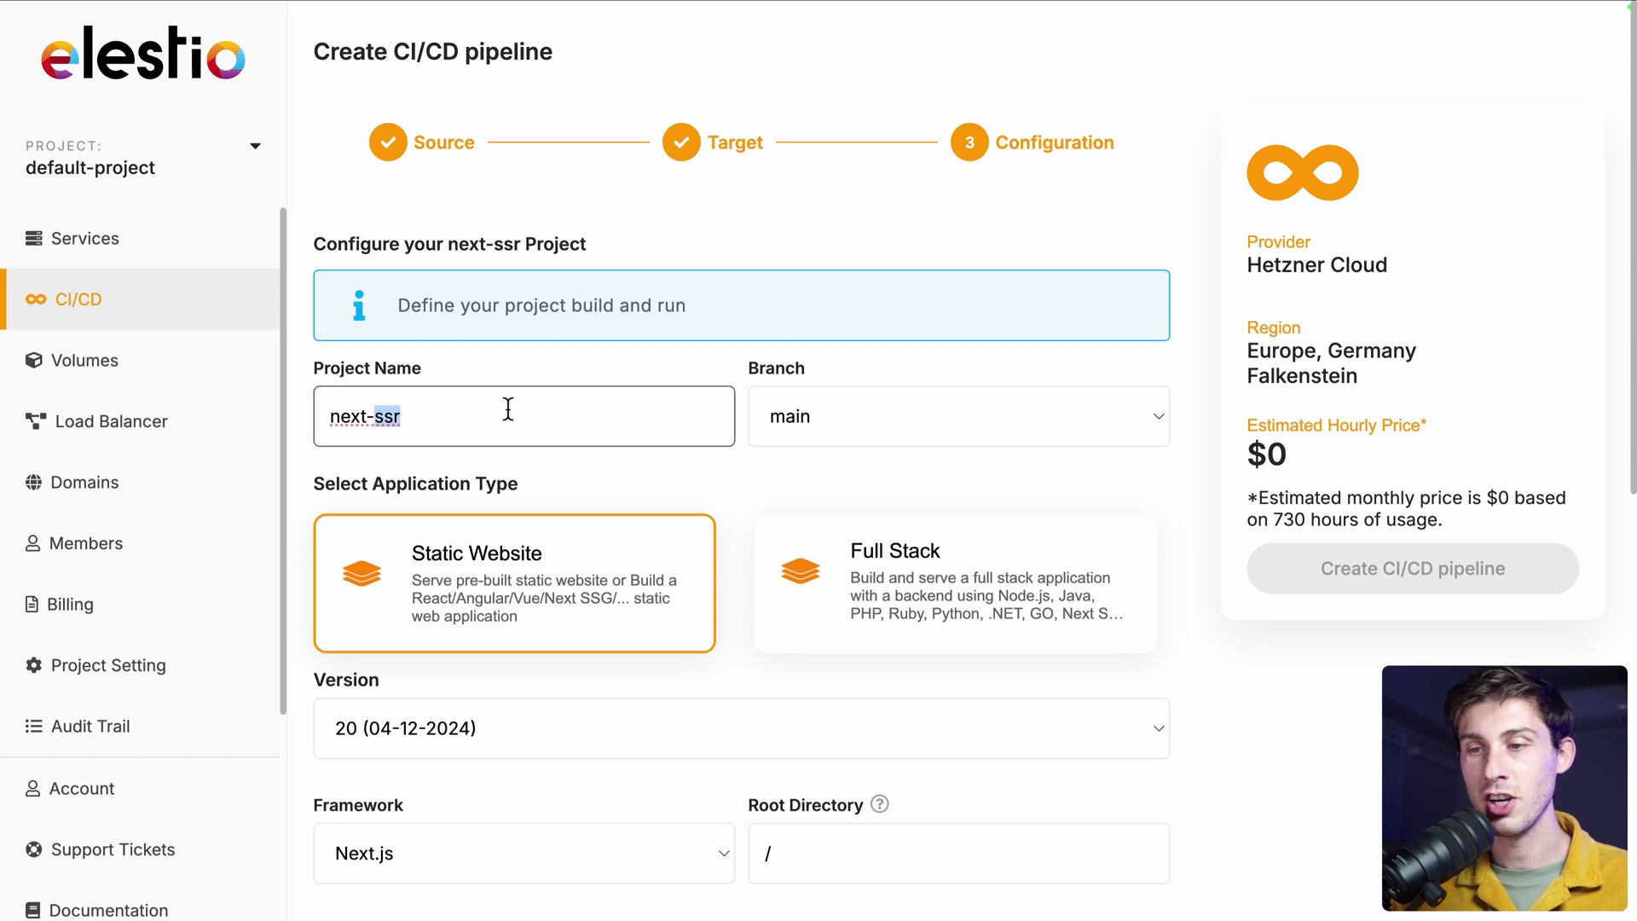
type("ssg")
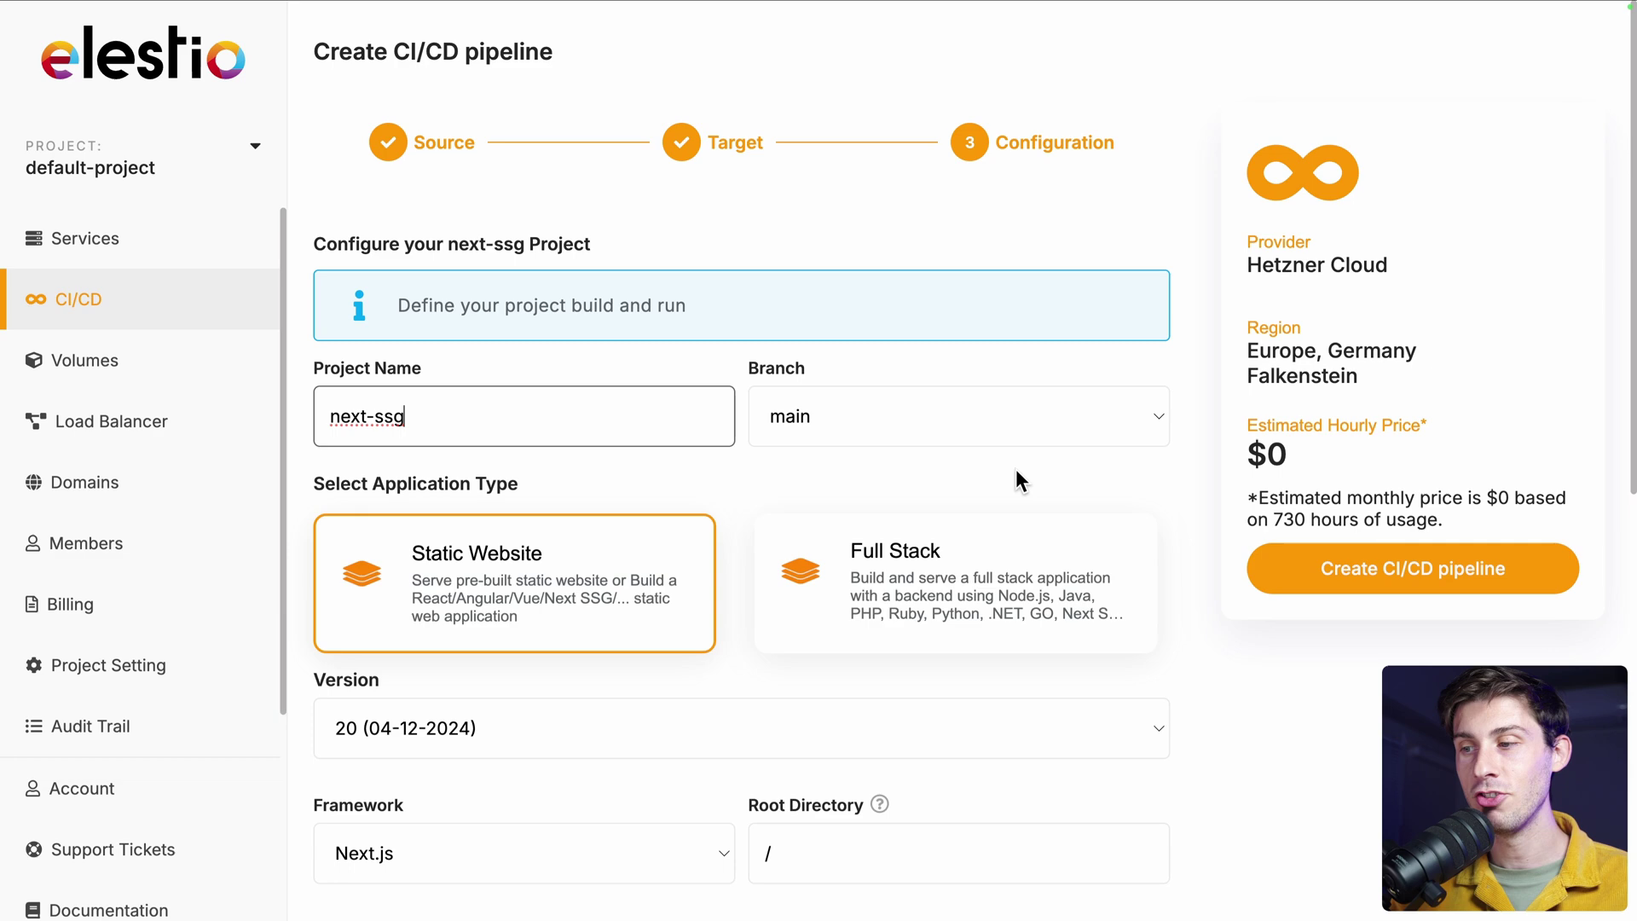
left_click(1354, 567)
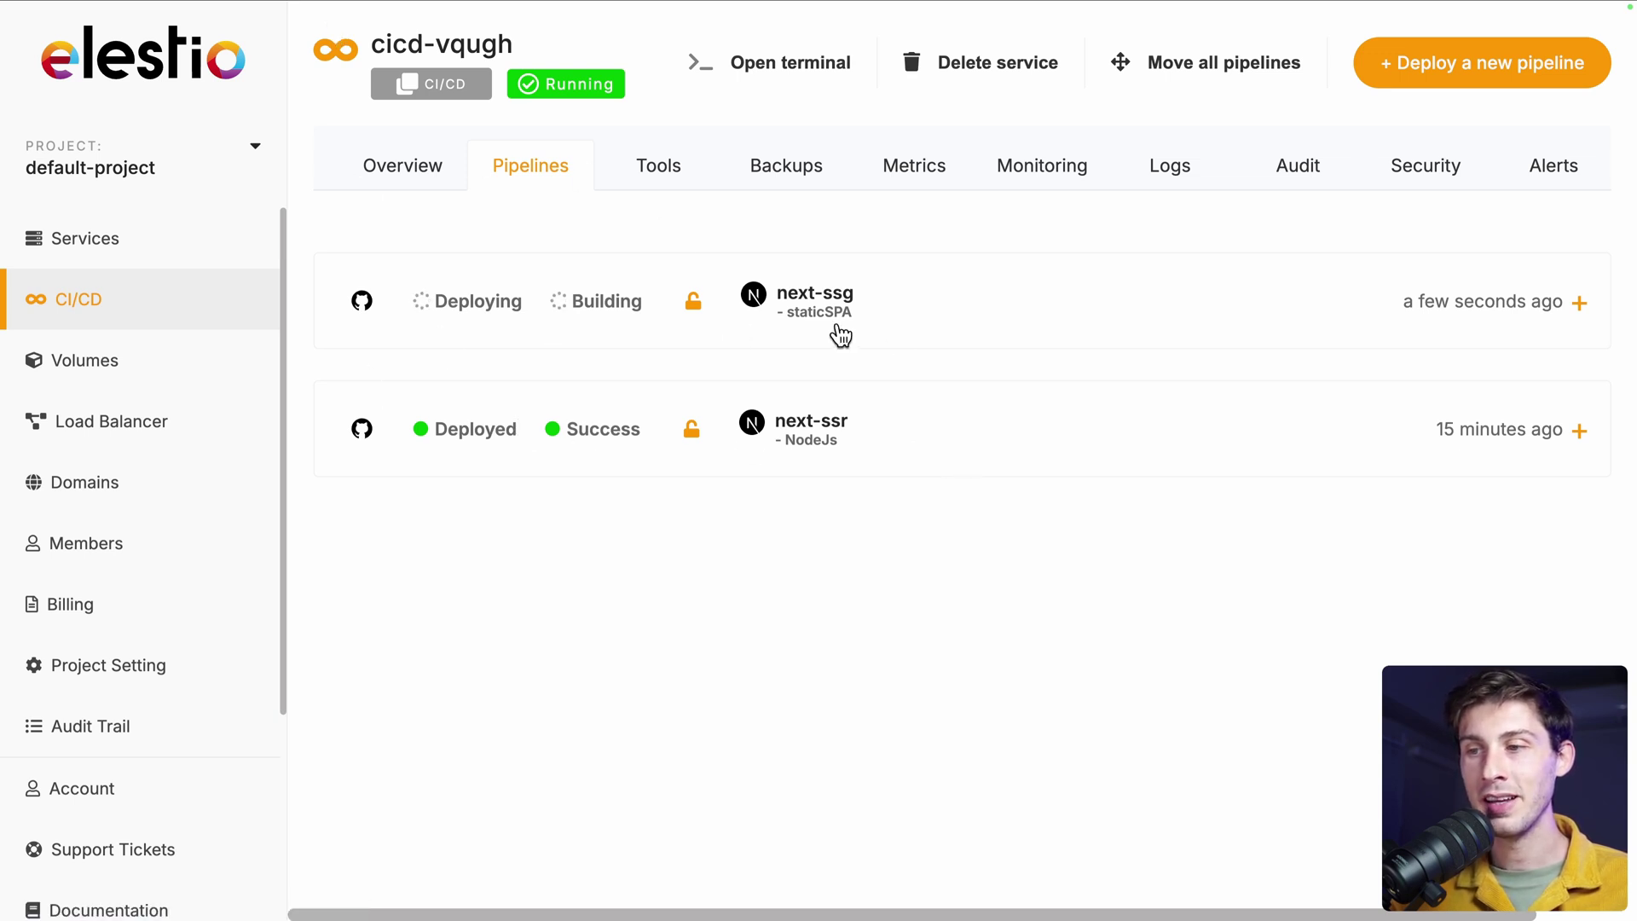
Check the next-ssg pipeline's build logs from its deployment history and open its live site through the CNAME link.
left_click(944, 329)
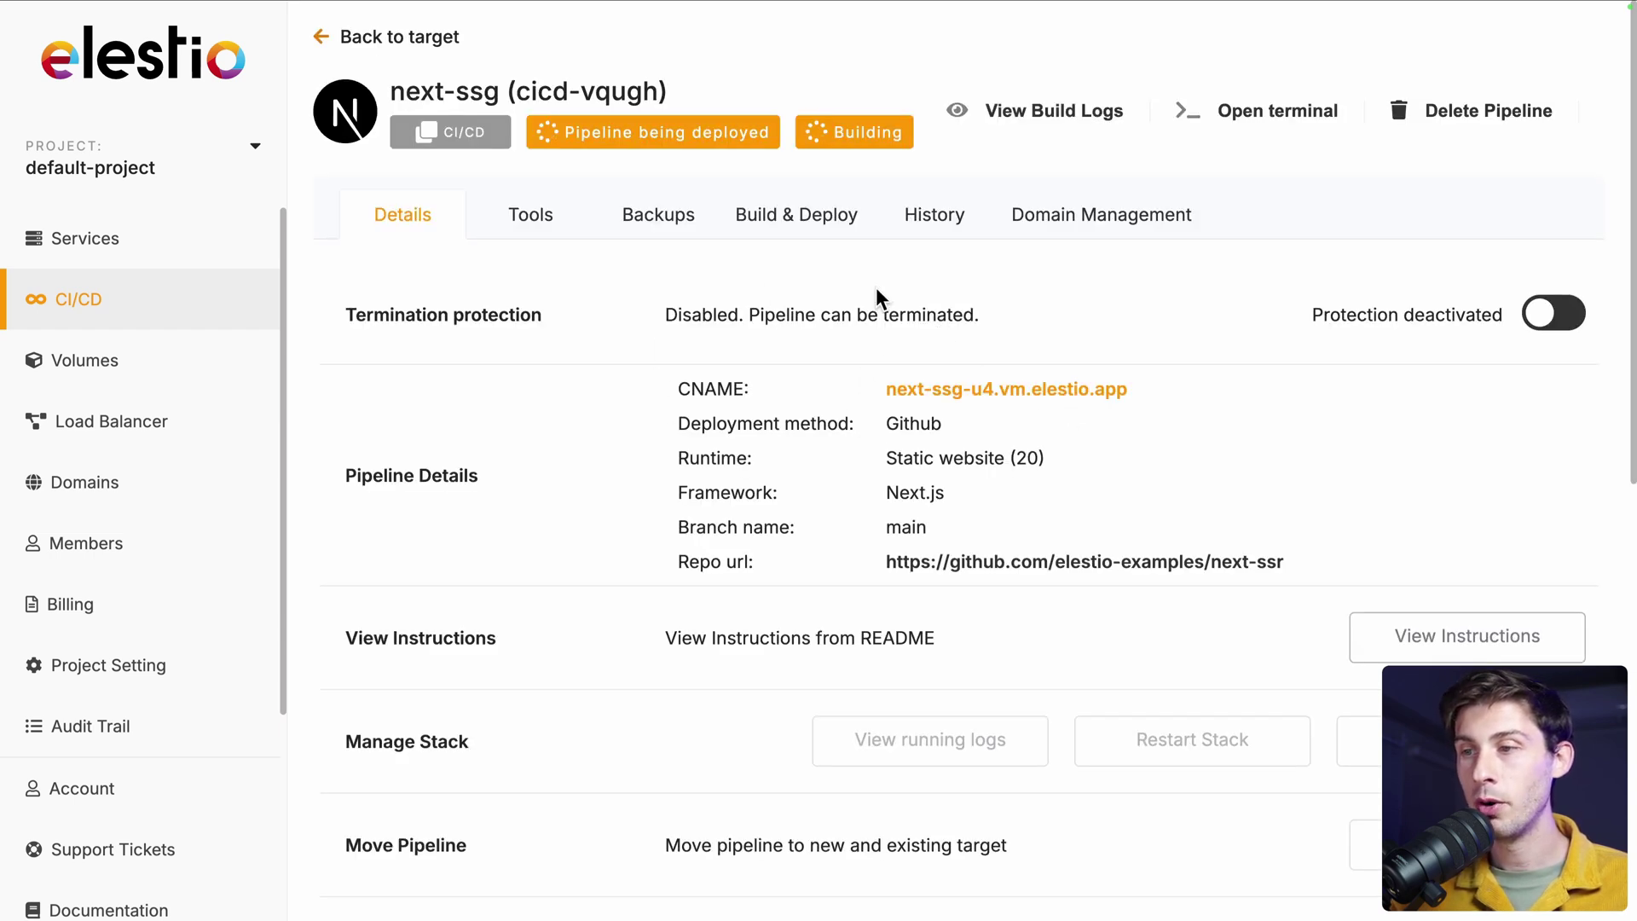
left_click(927, 221)
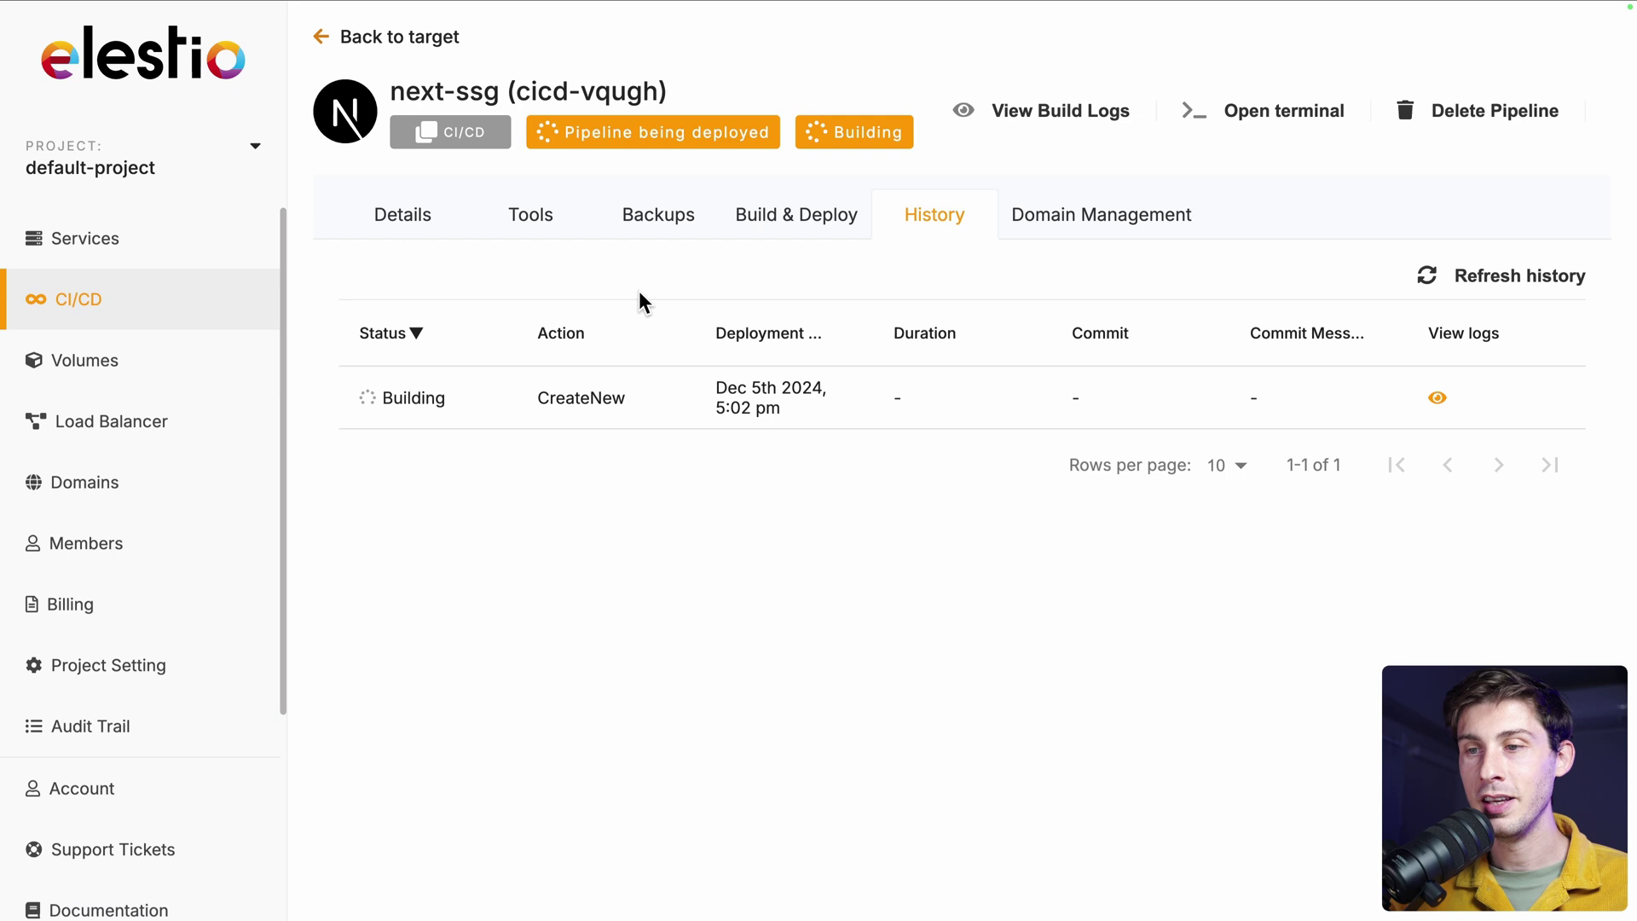
left_click(1436, 401)
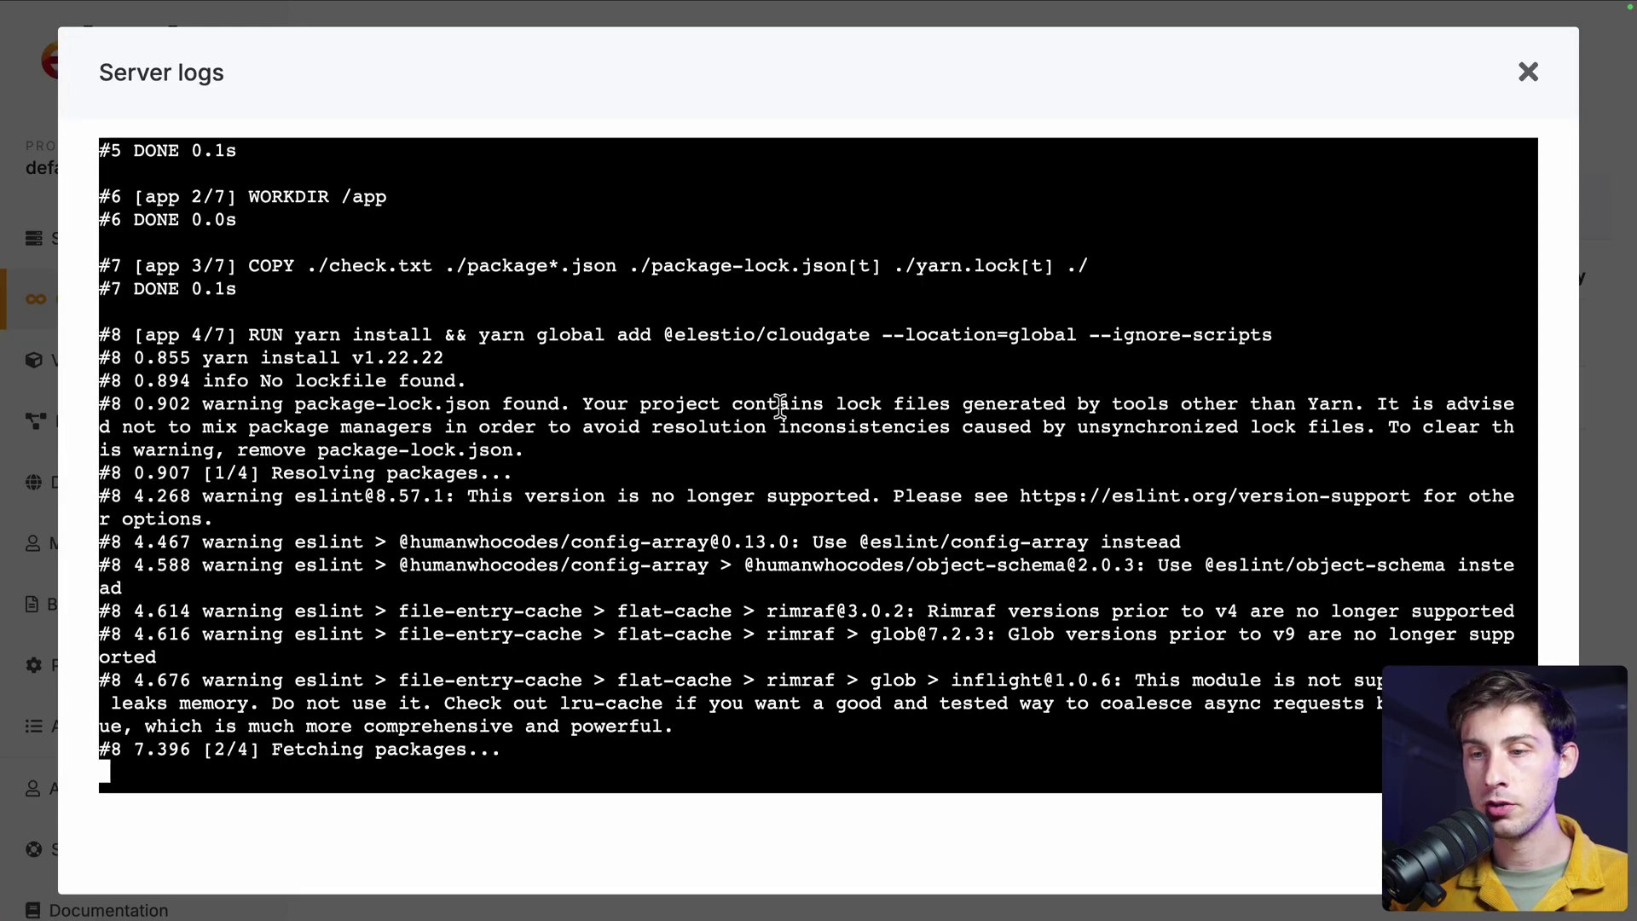
key("Escape")
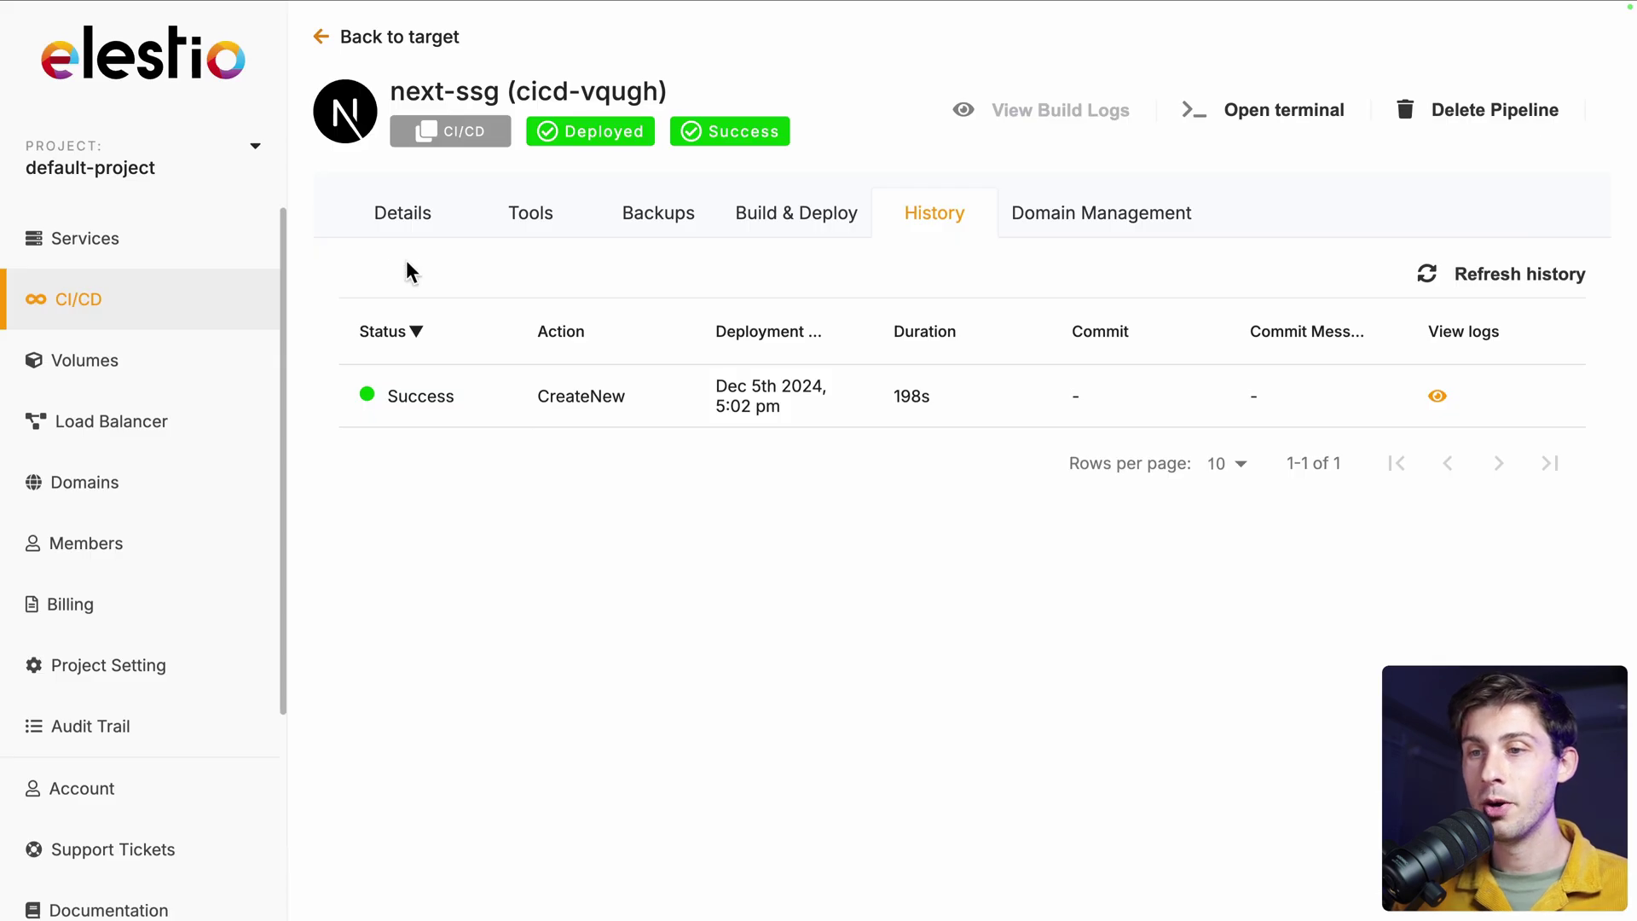
left_click(413, 221)
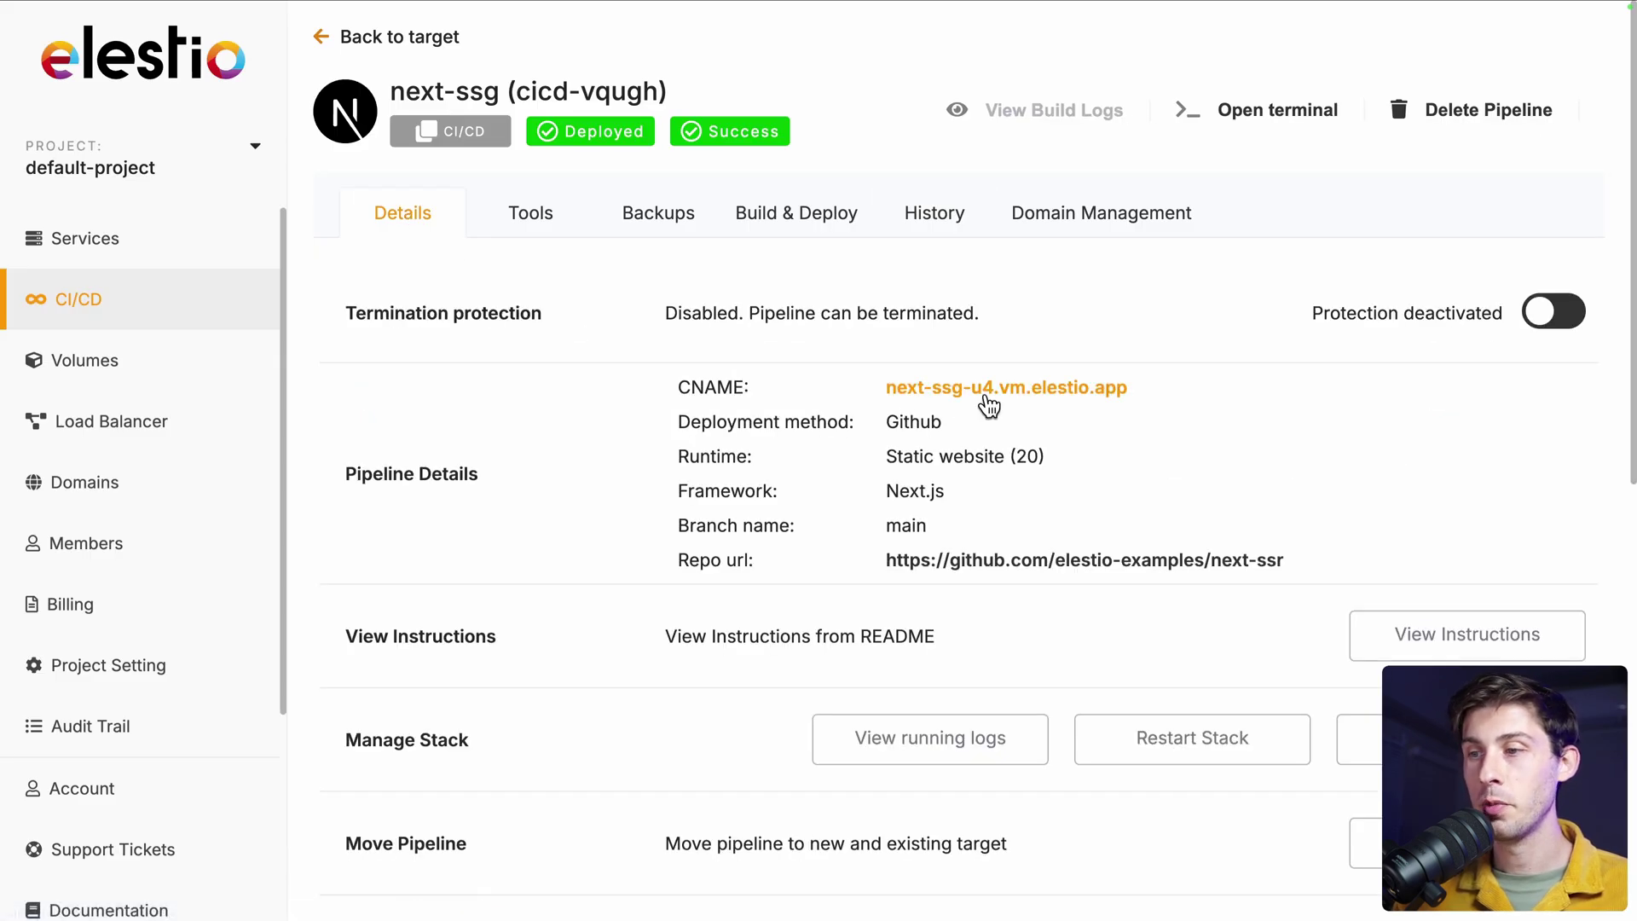
left_click(989, 401)
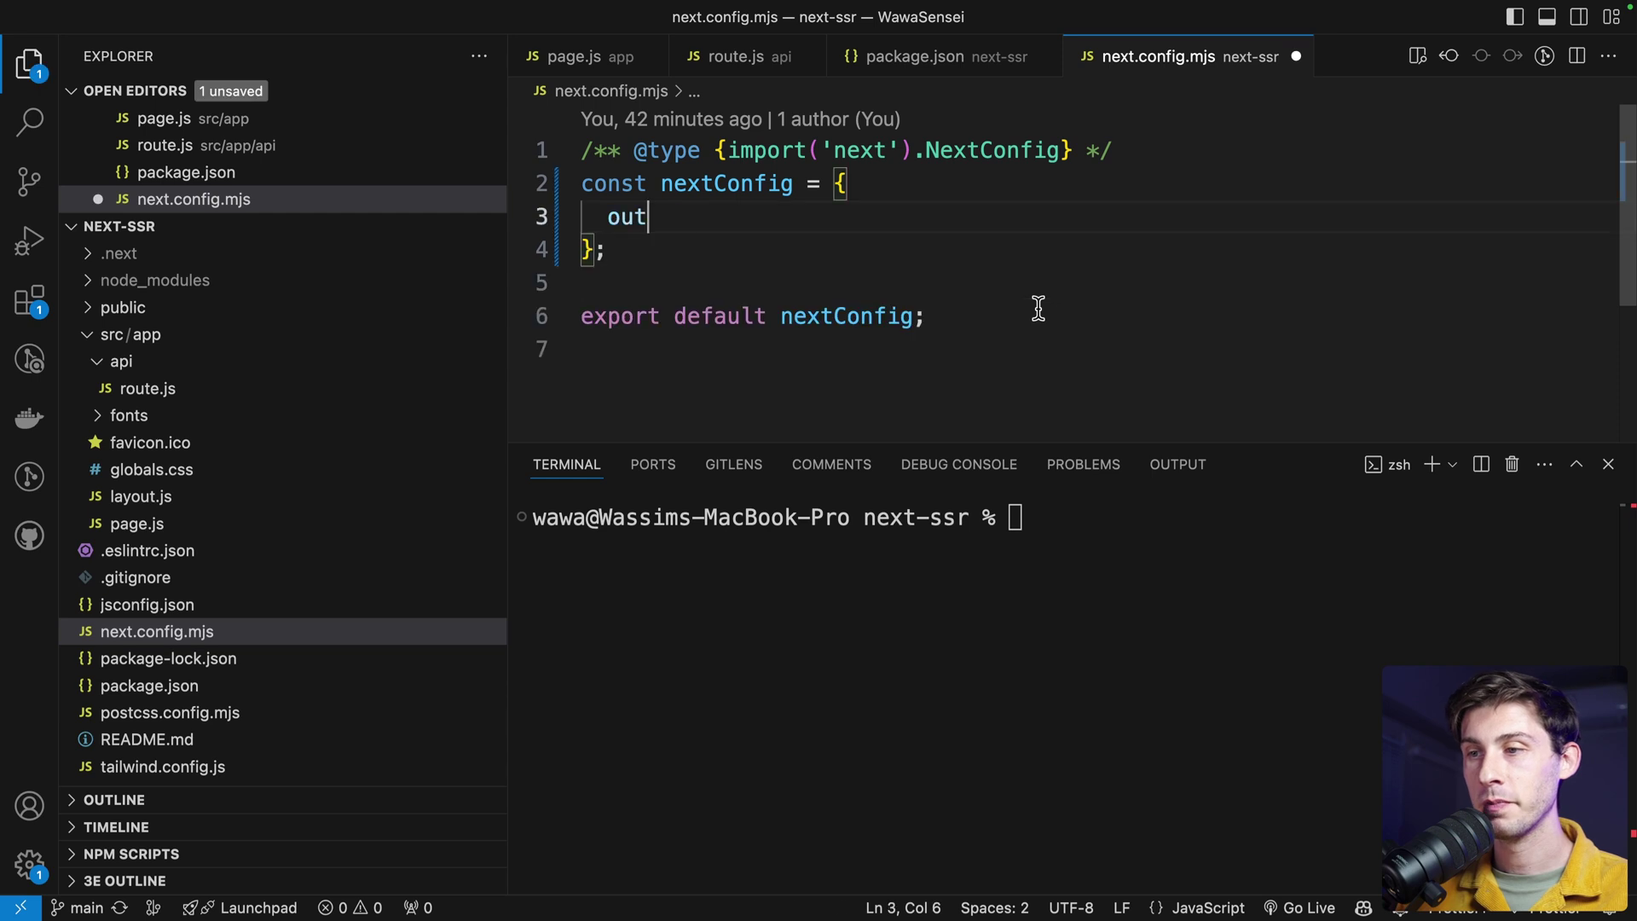
In VS Code, set output to "export" in next.config.mjs, save the file and run yarn build.
type("put: \"export")
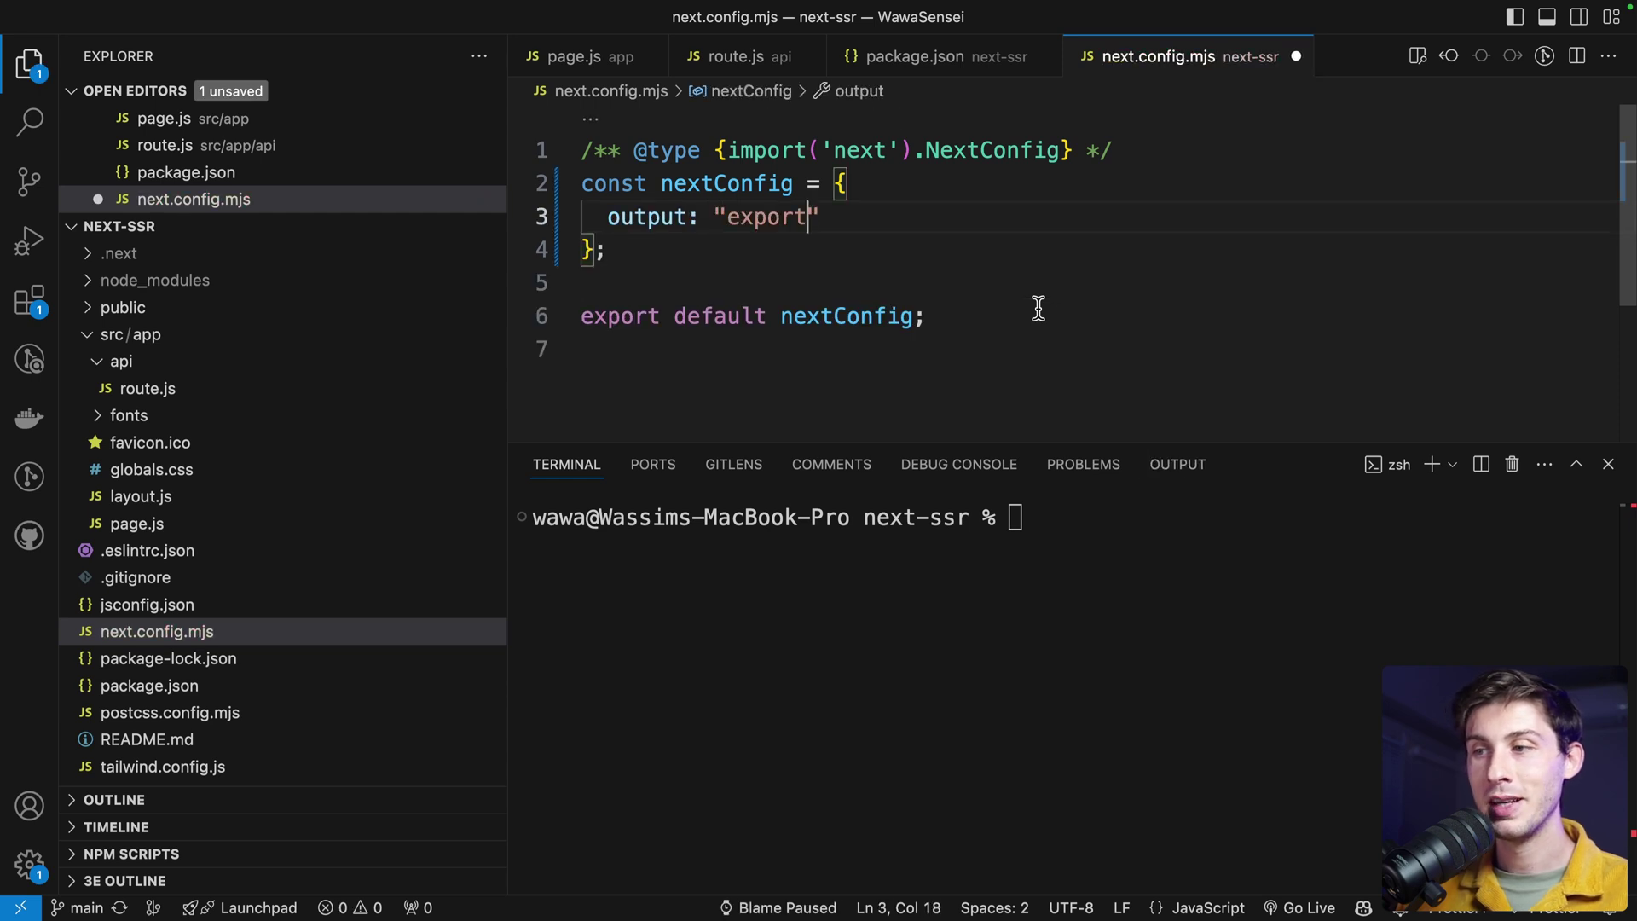
key("super+s")
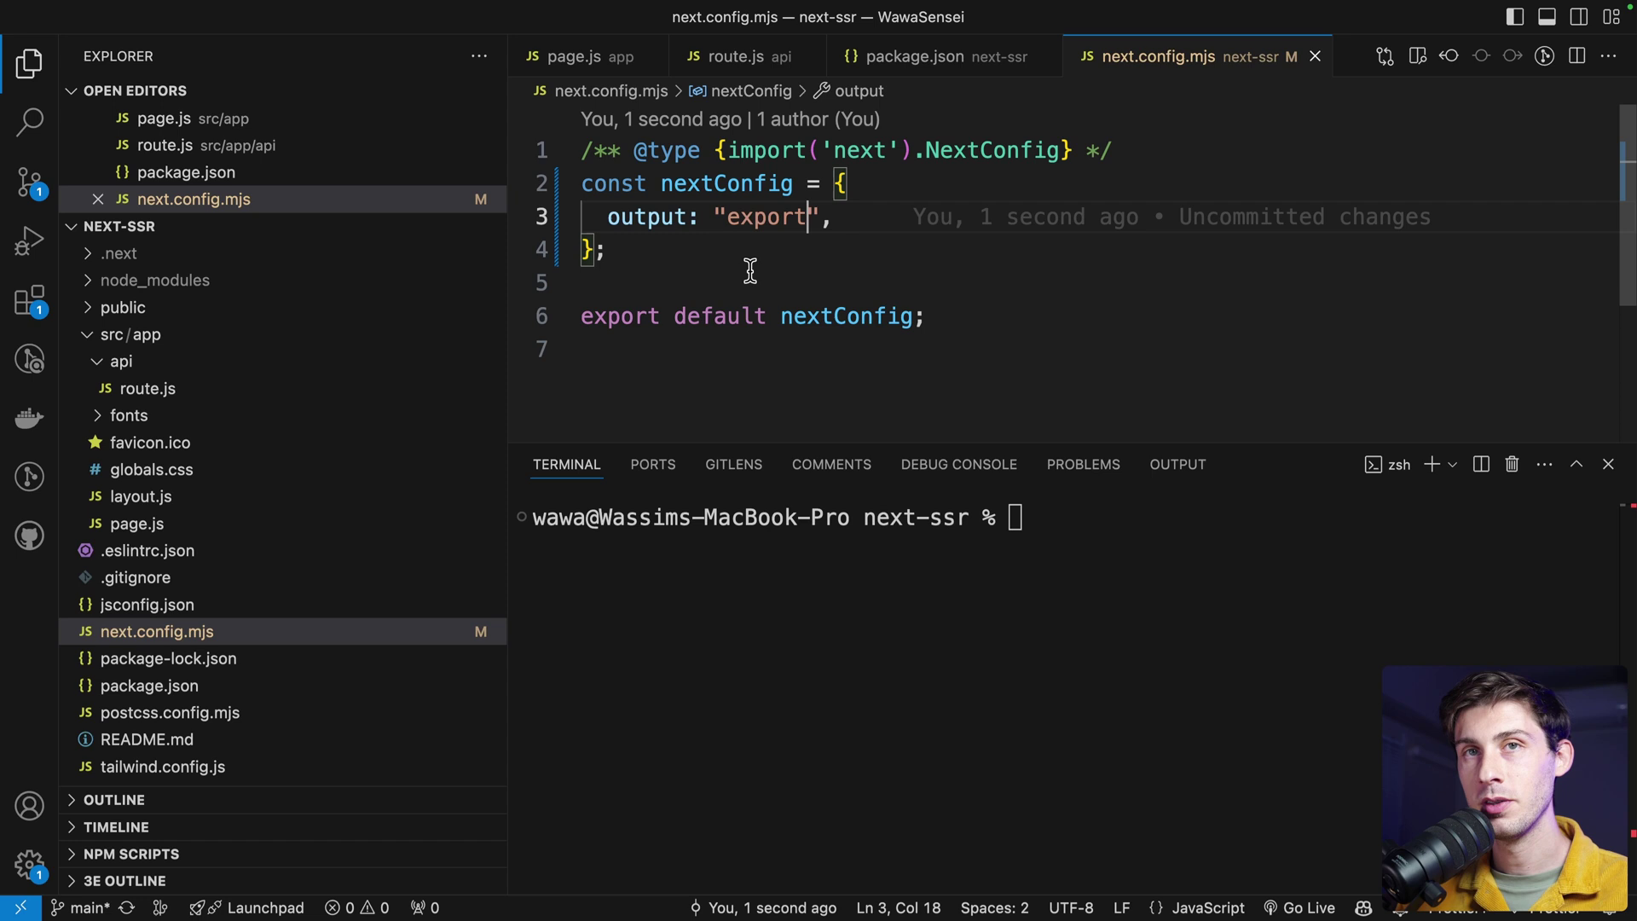
key("ctrl+grave")
type("yarn build")
key("Return")
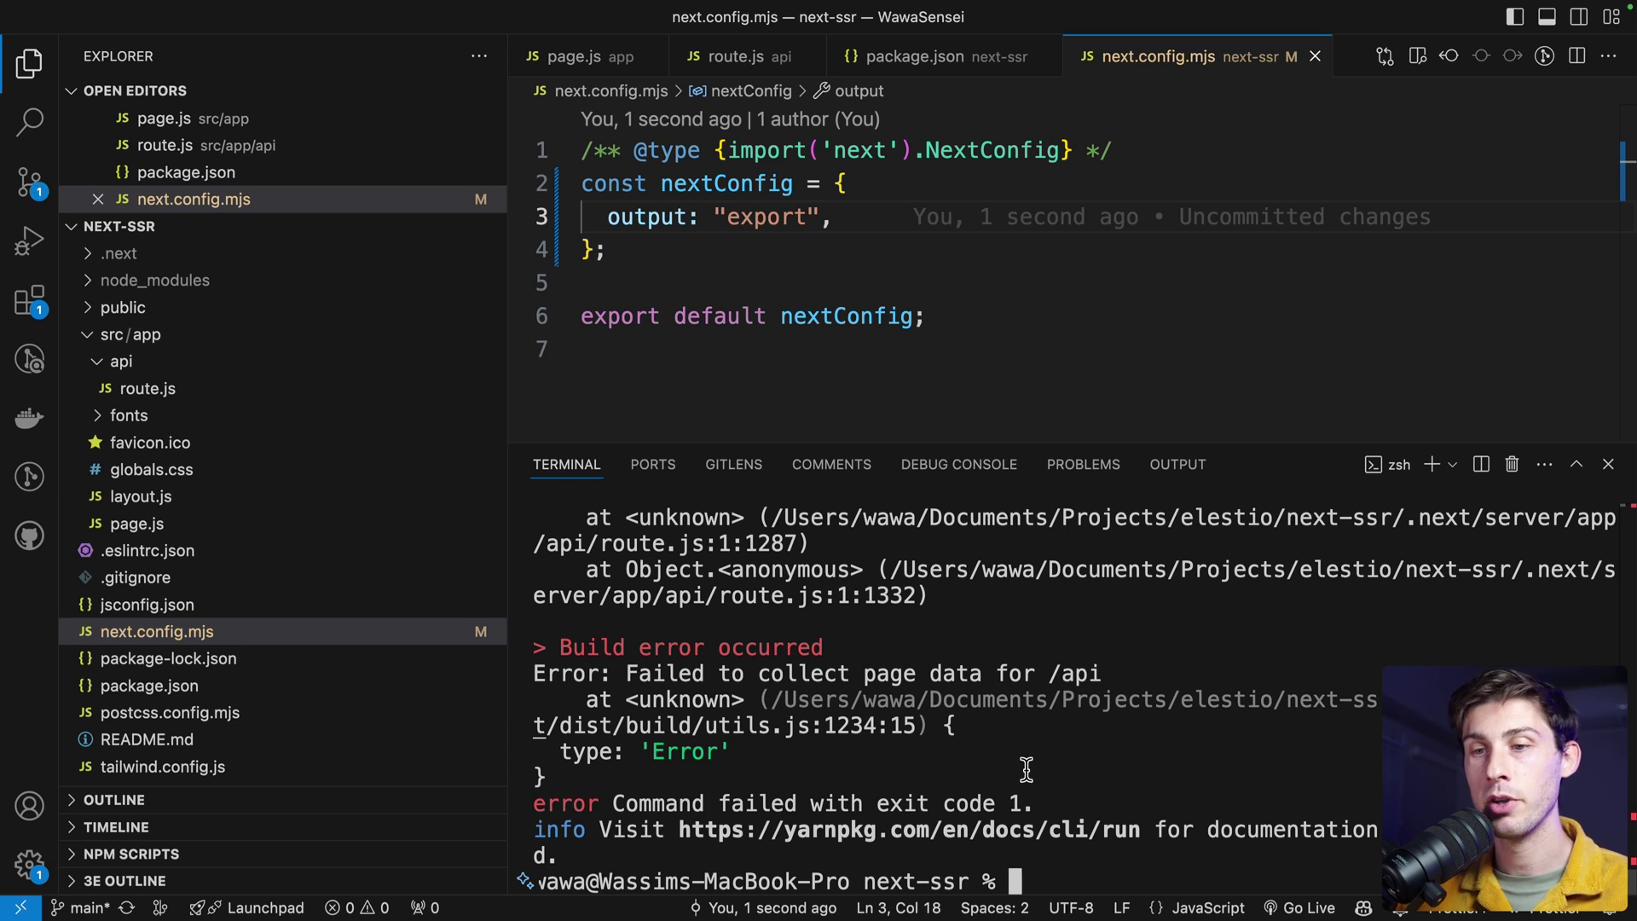
Delete route.js from the src/app/api folder and expand the rebuilt out folder to examine the static files.
right_click(122, 388)
left_click(230, 840)
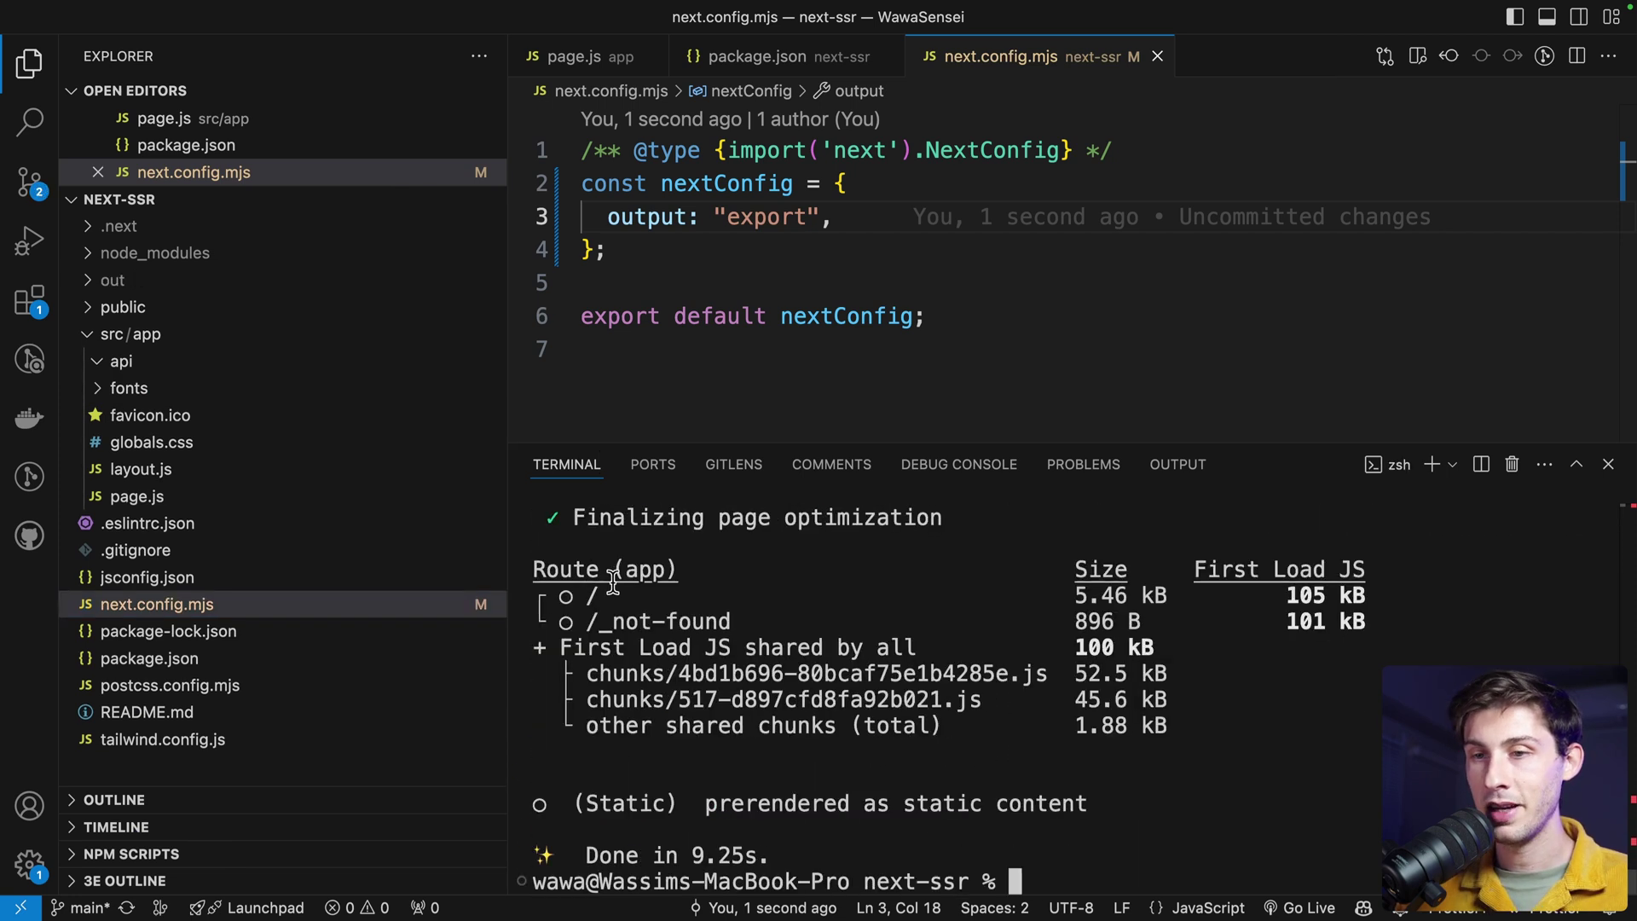
left_click(114, 282)
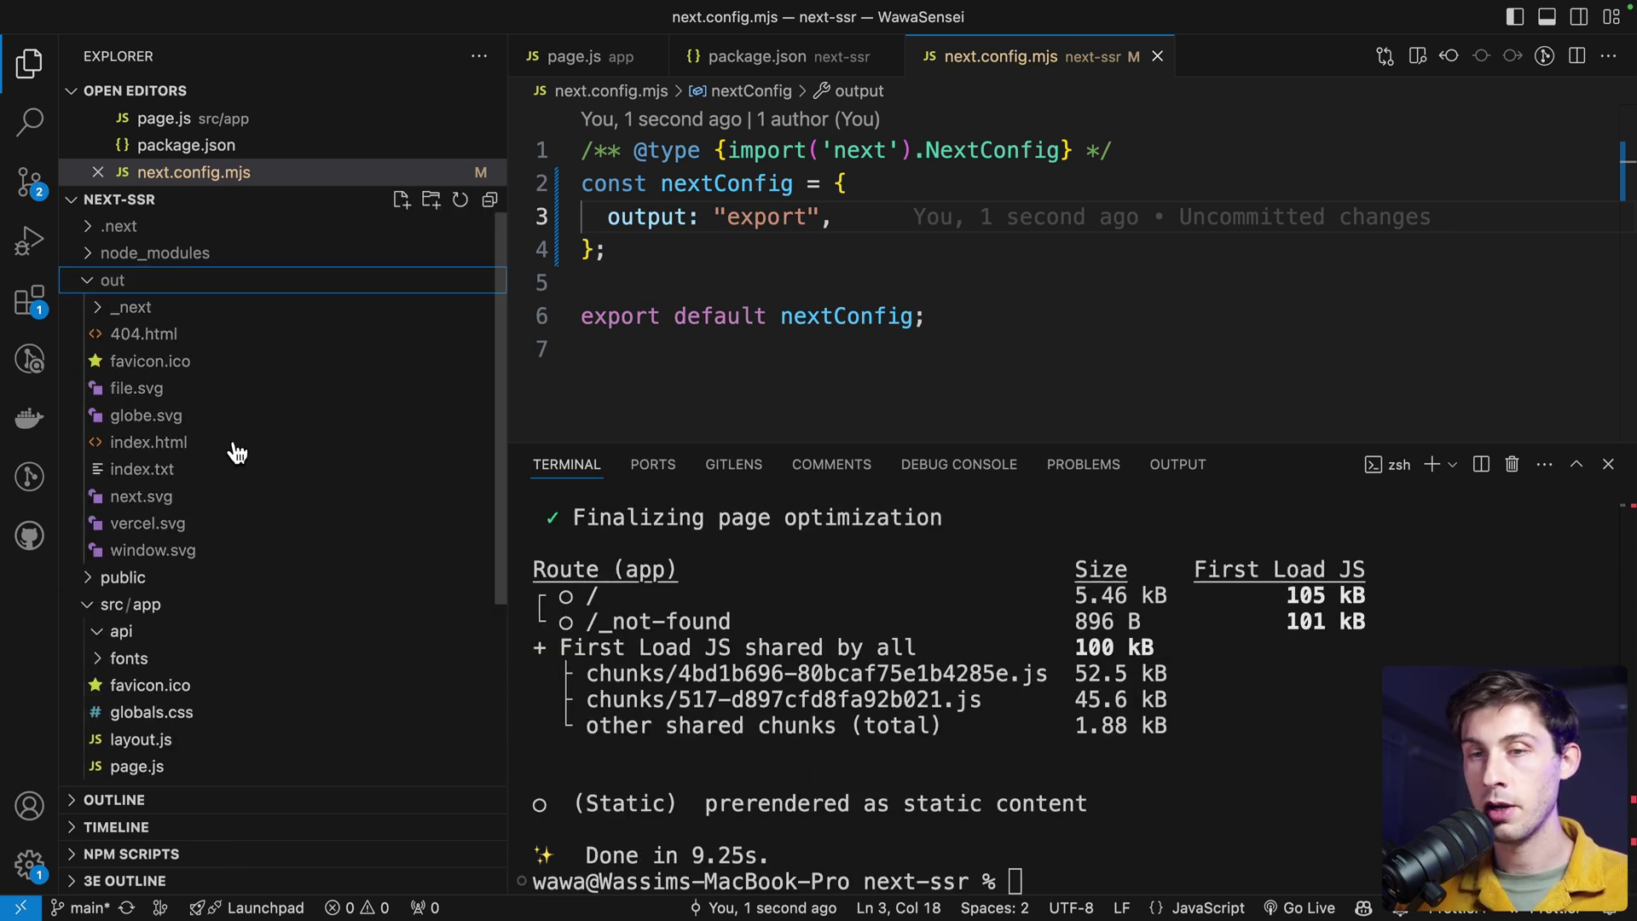
Stage all changes, commit them with the message "ssg" and push to the remote repository.
left_click(1015, 881)
type("git add .")
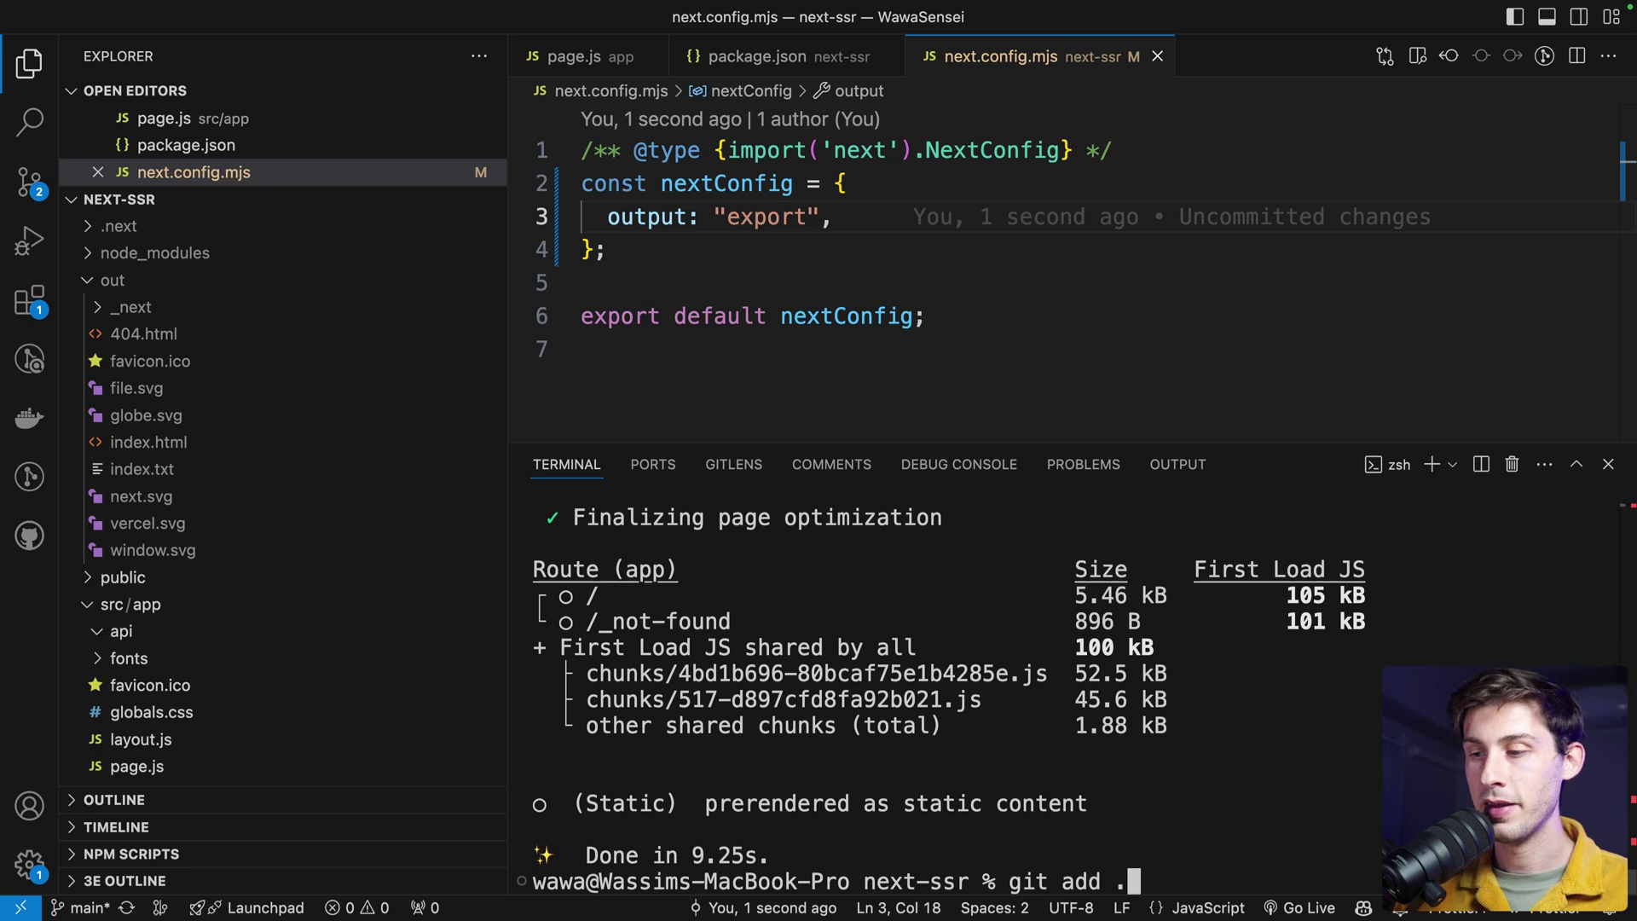
key("Return")
type("git commit -m \"")
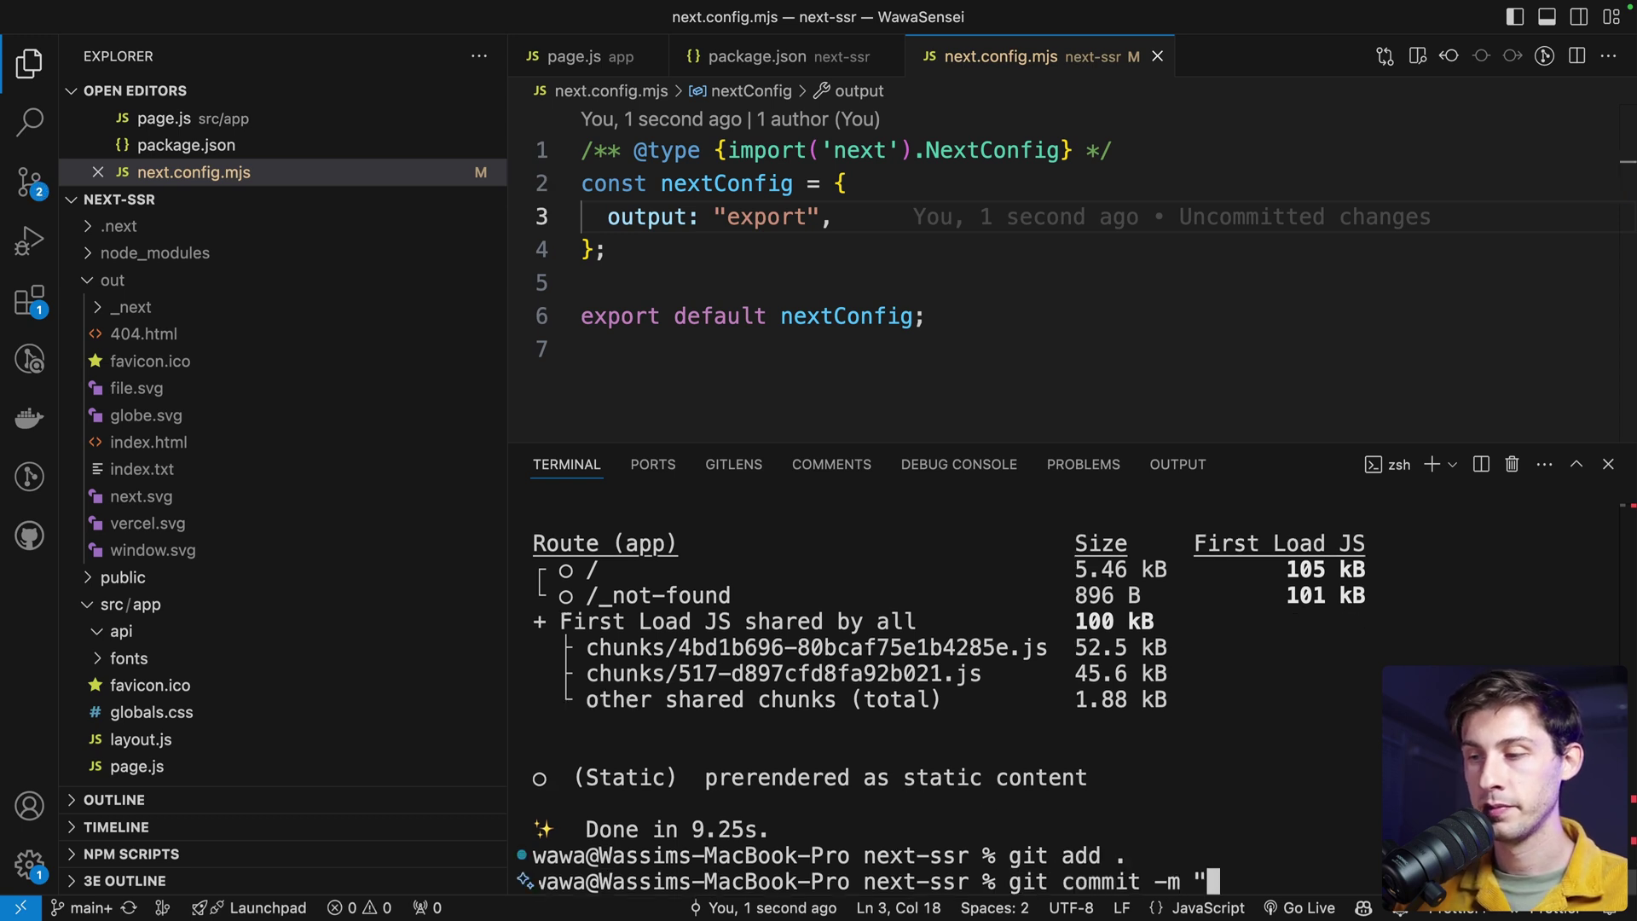
type("ssg\"")
key("Return")
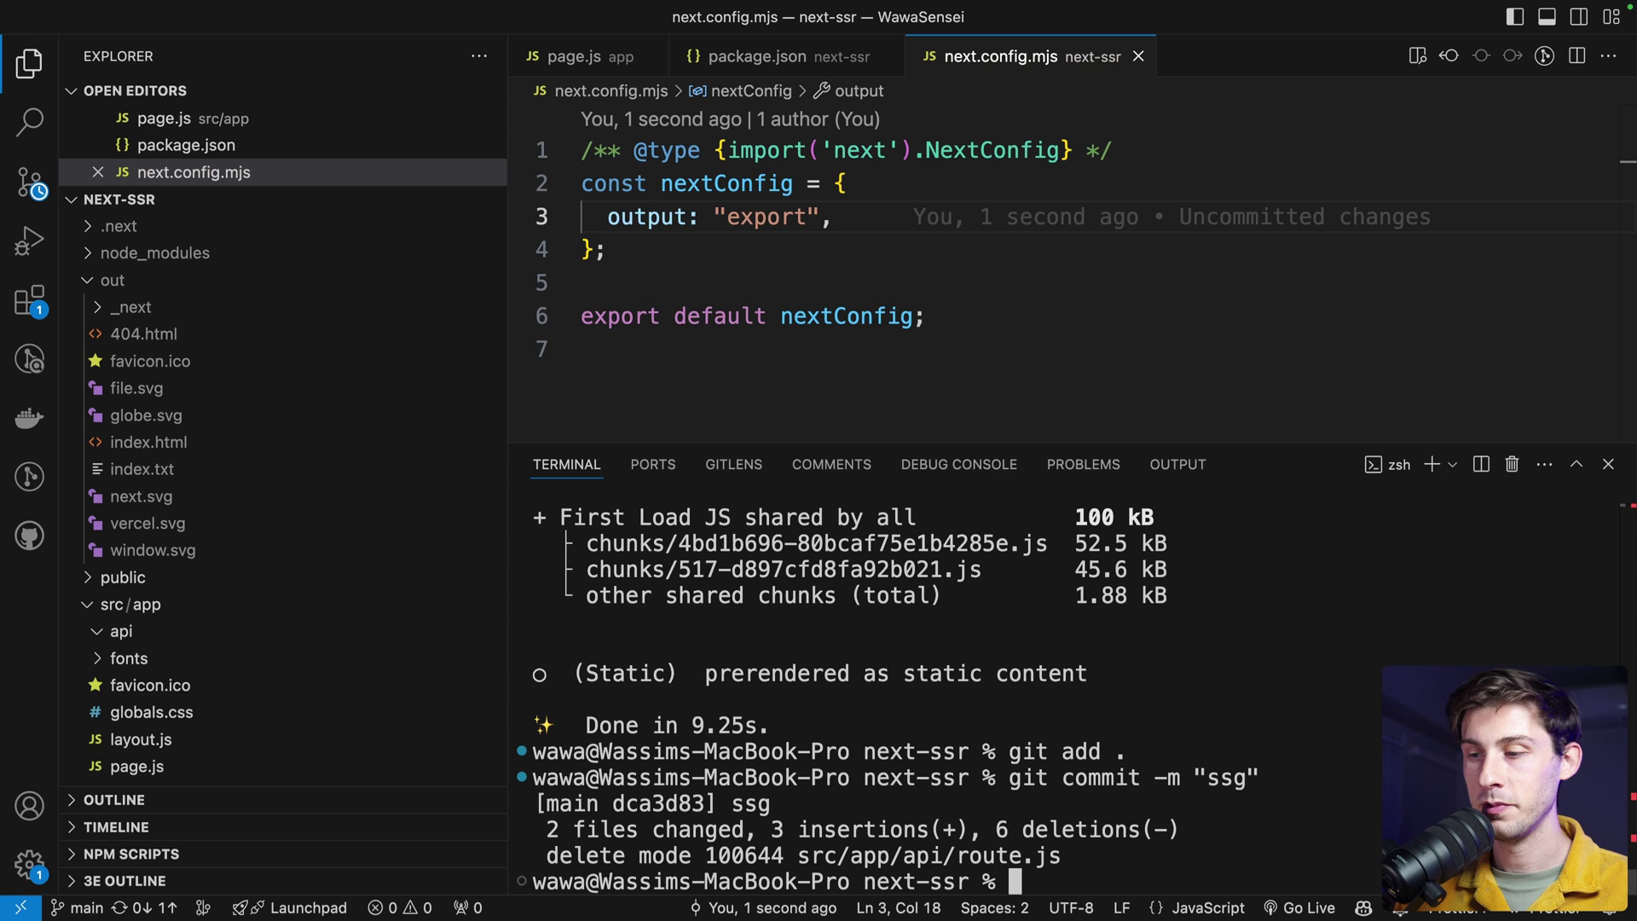
type("git push")
key("Return")
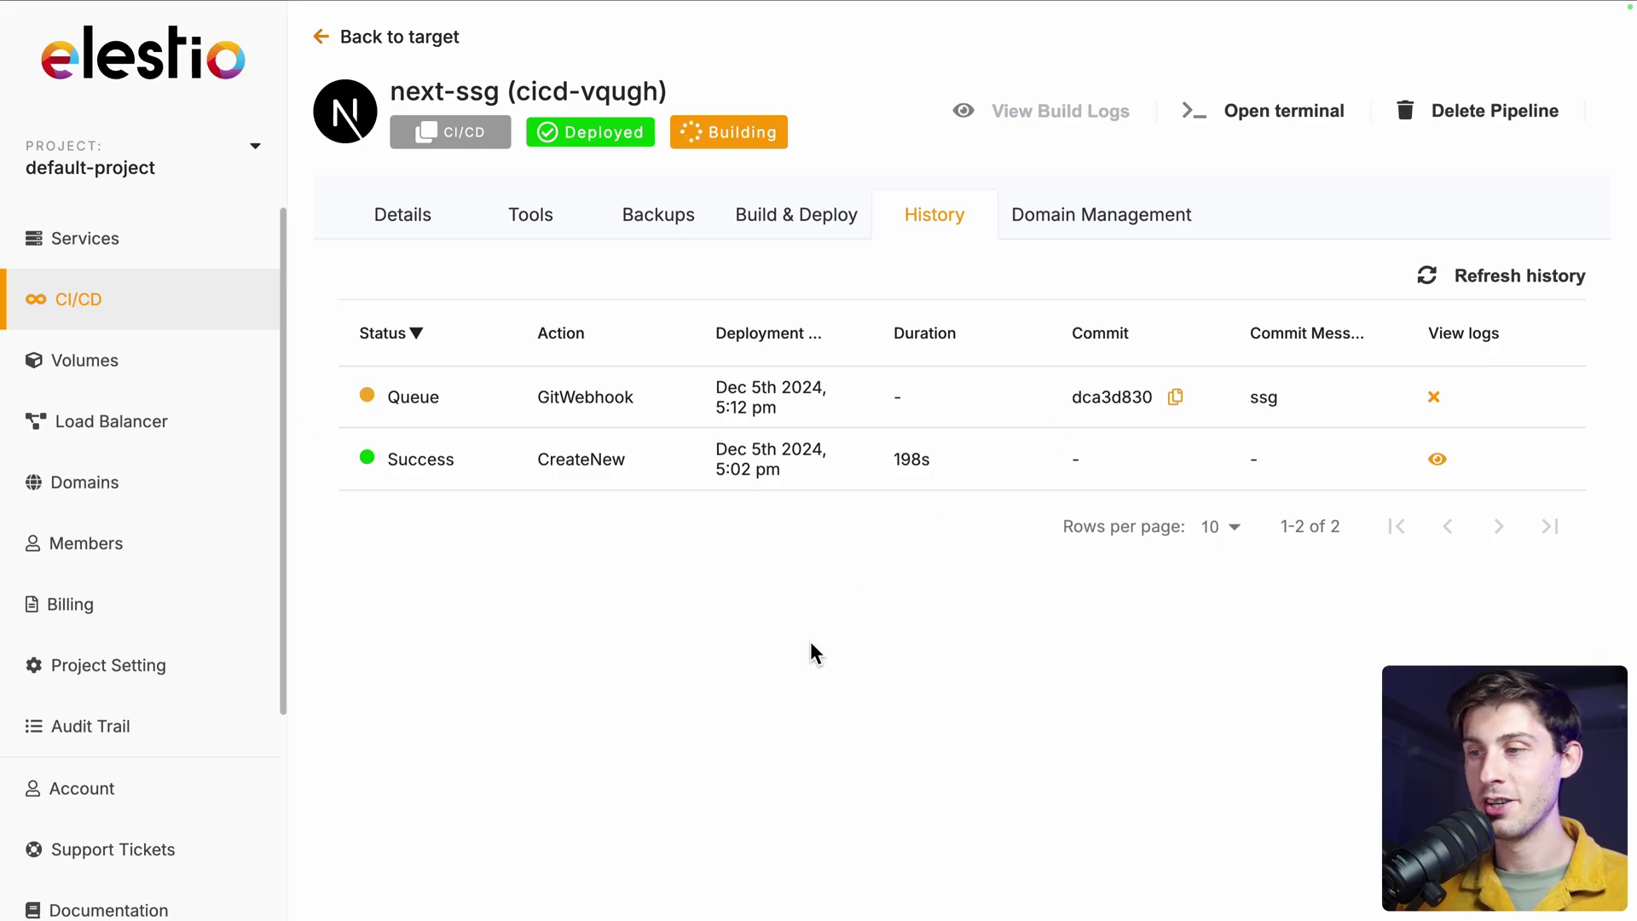
Back in Elestio, open the redeployed next-ssg site through the CNAME link in the pipeline details.
left_click(404, 217)
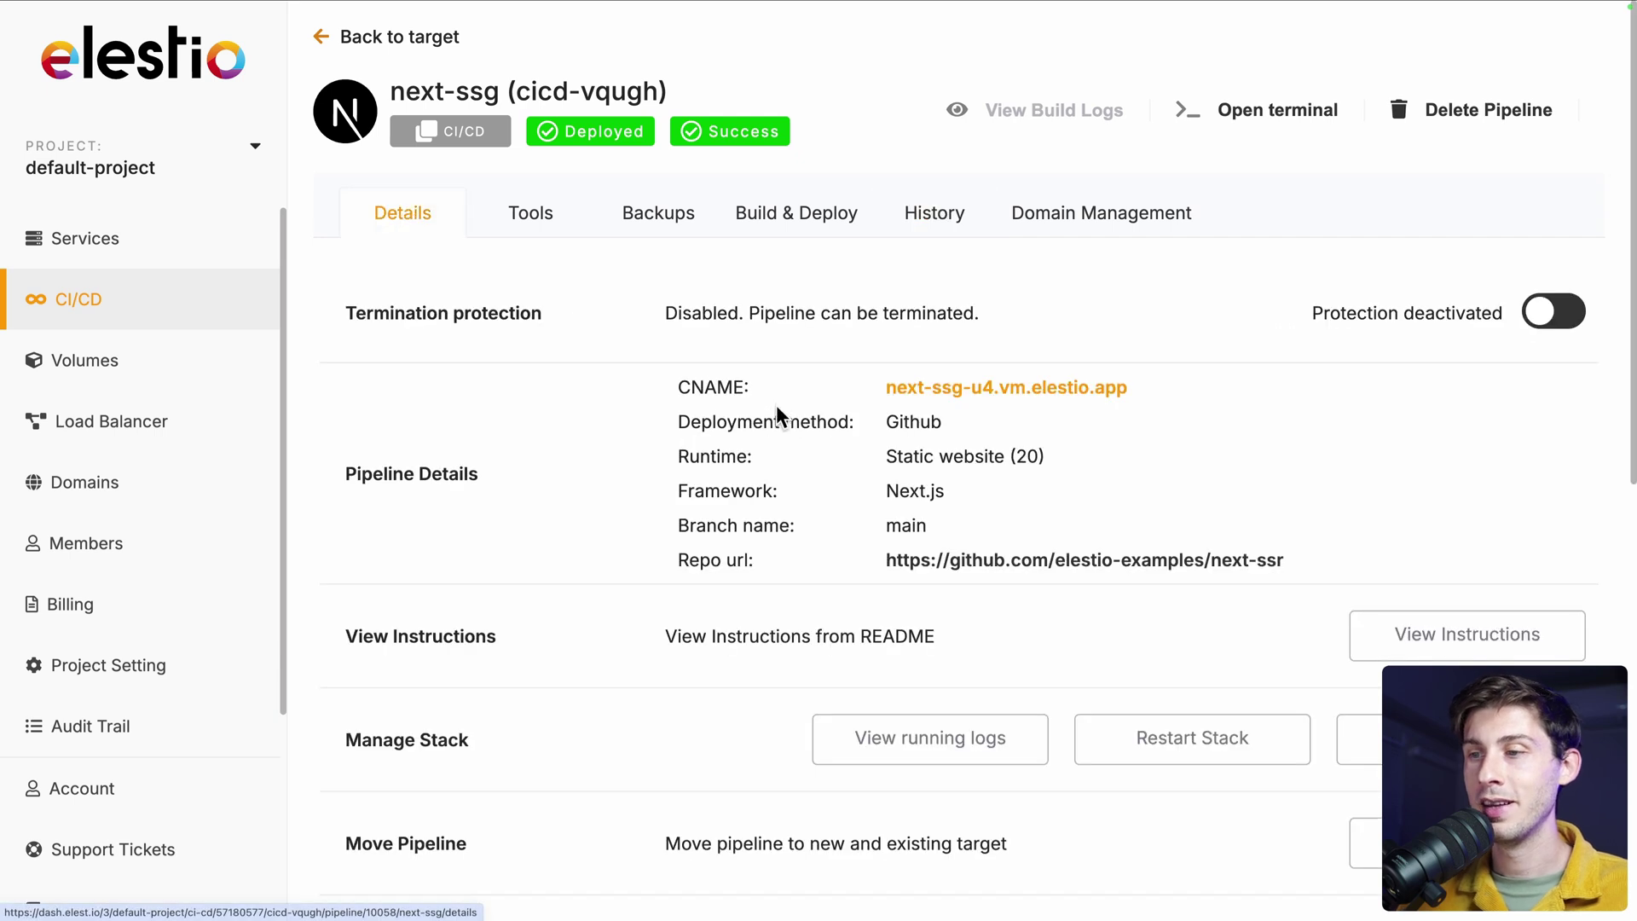
left_click(997, 388)
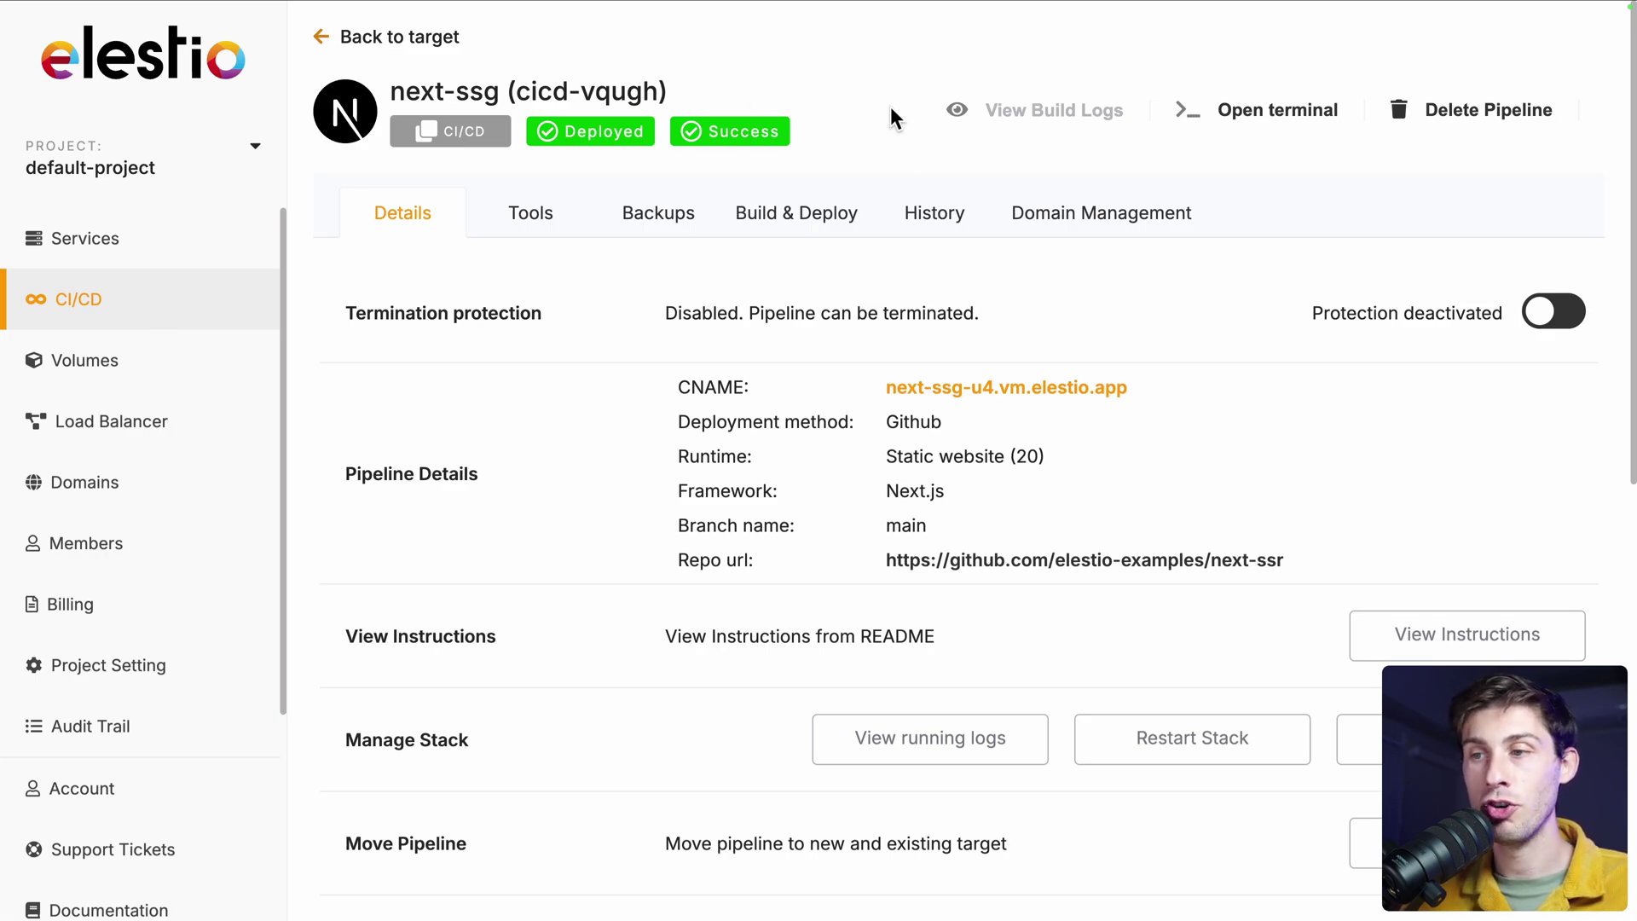
Open the Move Pipeline options for the next-ssg pipeline.
scroll(871, 243, "down", 2)
scroll(870, 242, "down", 2)
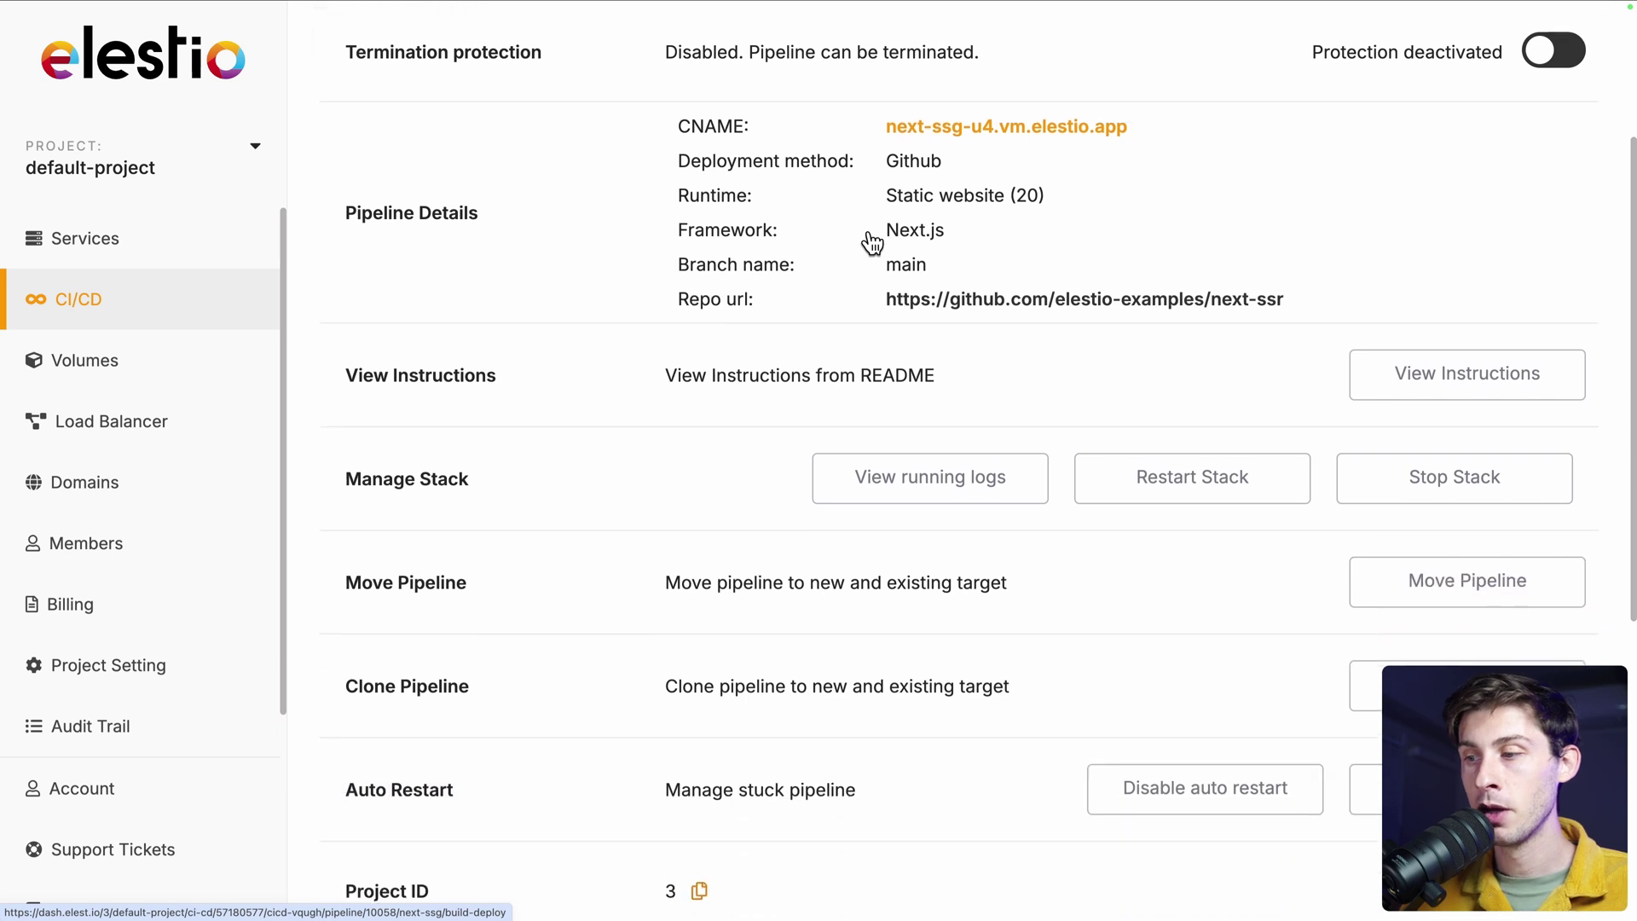
left_click(1447, 580)
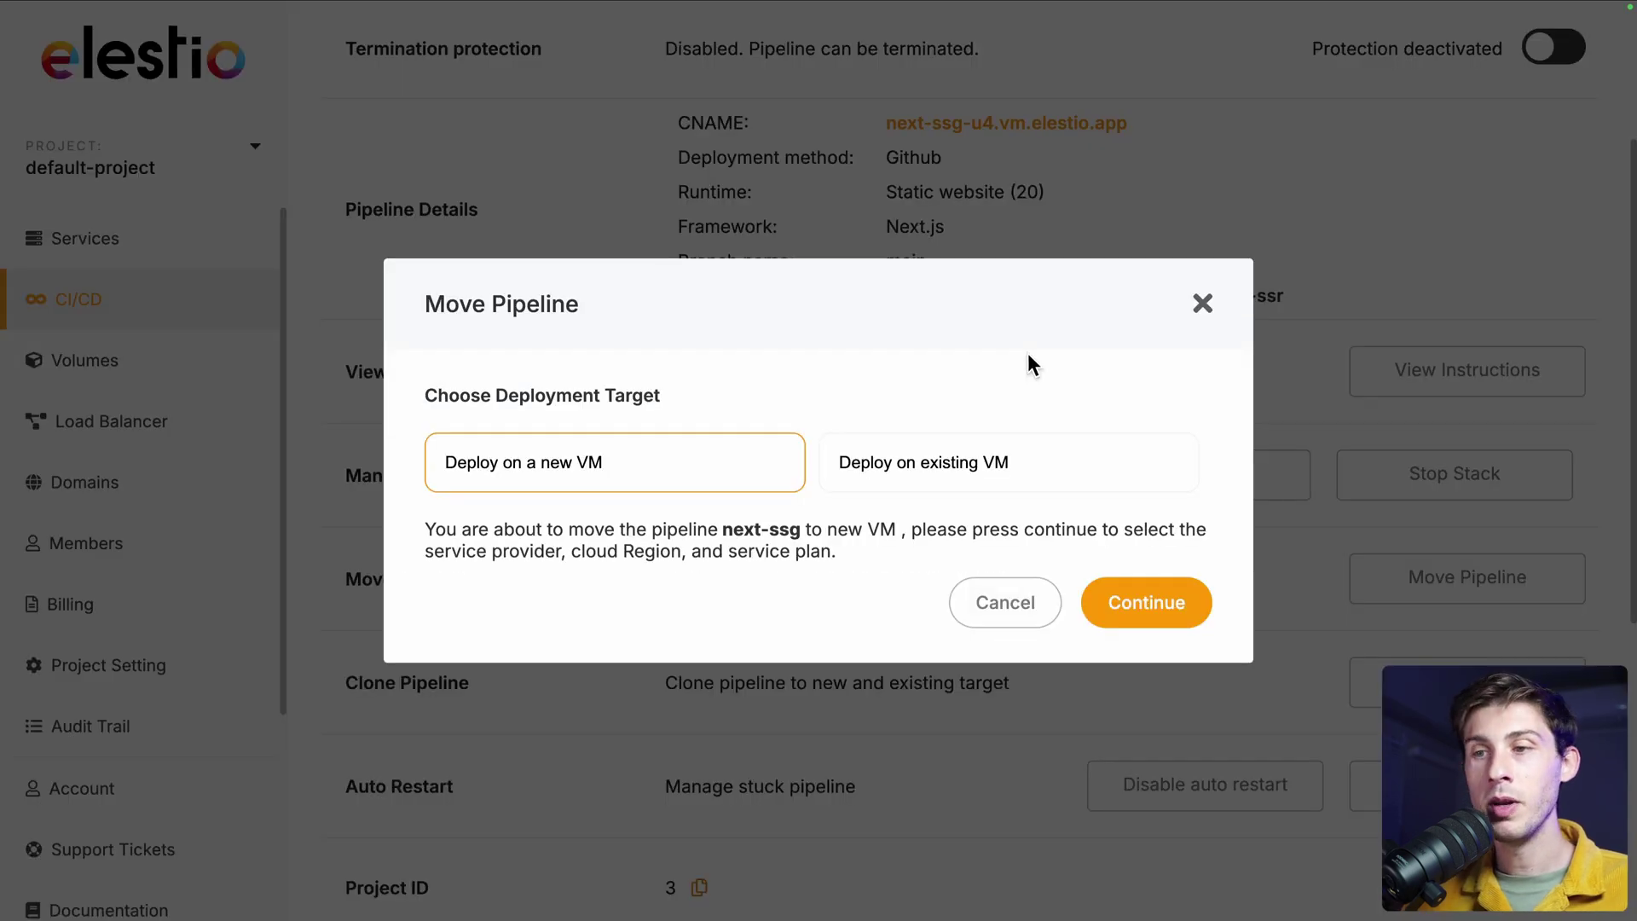